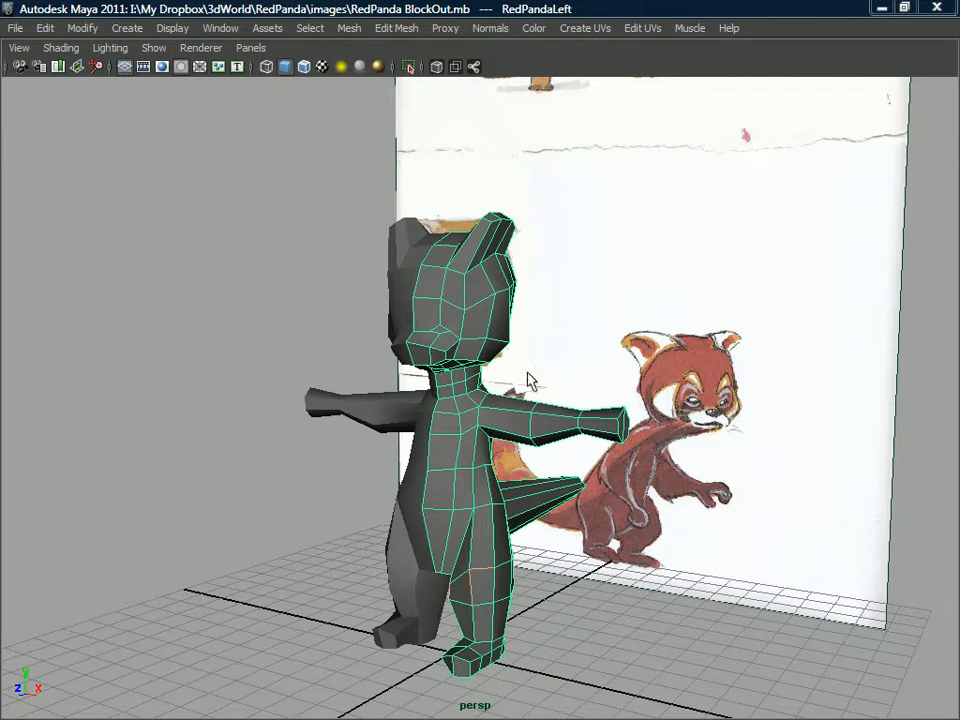
# Examine the blocked-out head and muzzle topology beside the reference drawing, dismissing the shared-folder notification.
pyautogui.keyDown('alt'); pyautogui.moveTo(498, 344); pyautogui.dragTo(501, 374, button='middle'); pyautogui.keyUp('alt')
pyautogui.scroll(2, 495, 395)
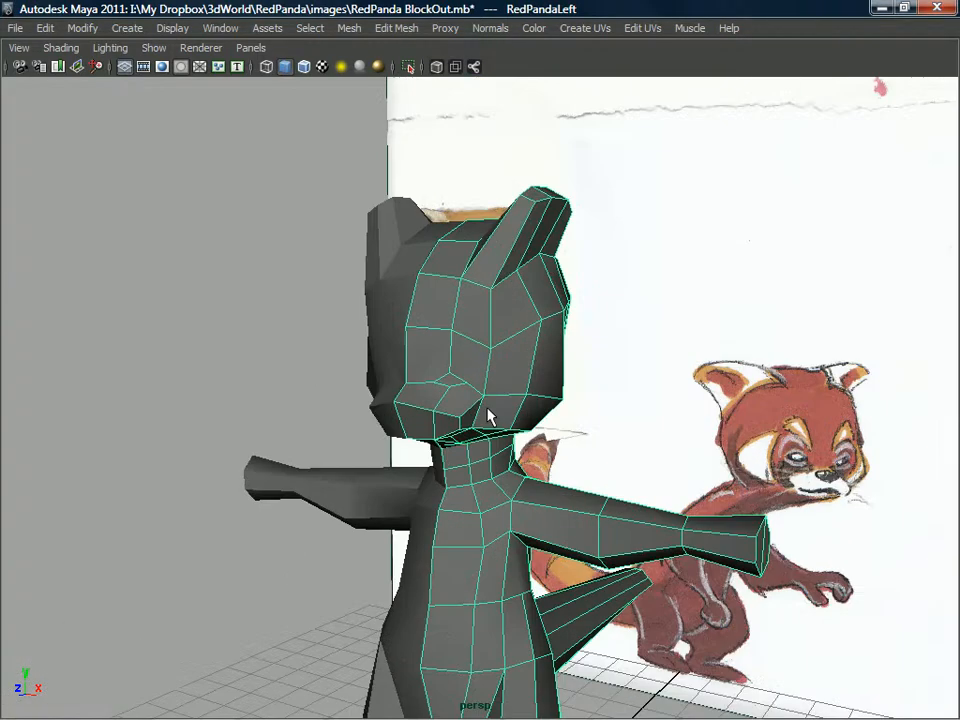
pyautogui.scroll(2, 507, 320)
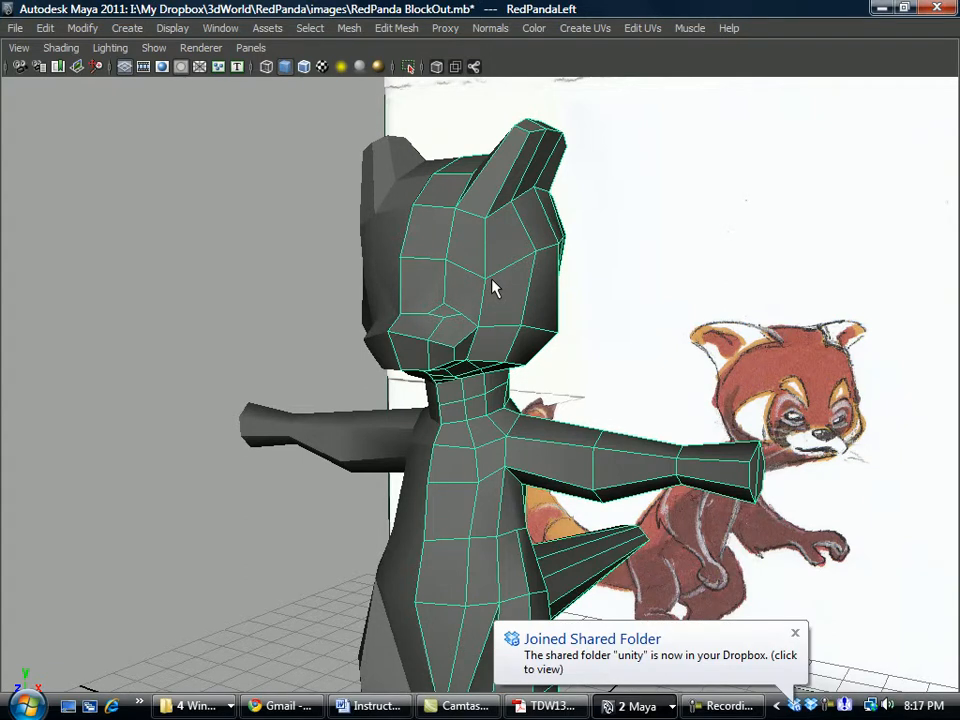
pyautogui.click(795, 632)
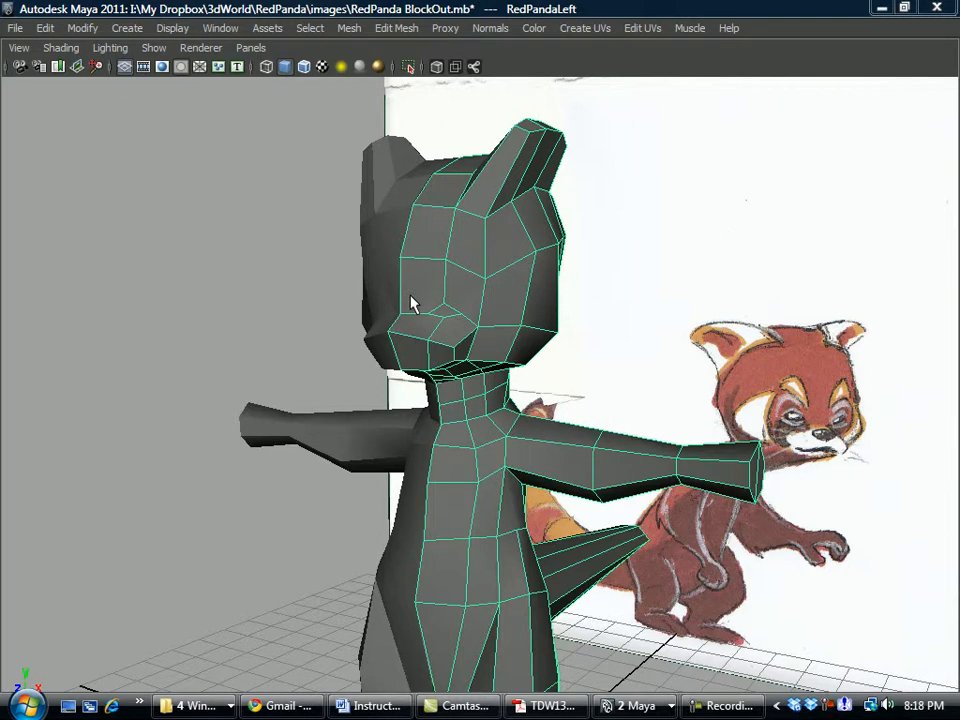
pyautogui.keyDown('alt'); pyautogui.moveTo(450, 318); pyautogui.dragTo(467, 331); pyautogui.keyUp('alt')
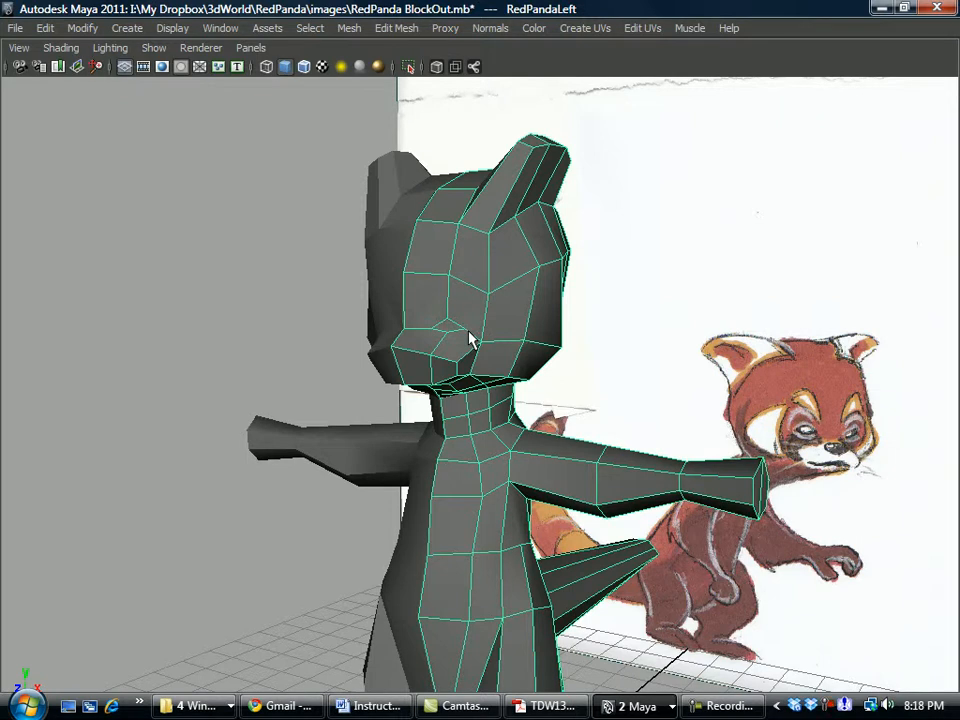
pyautogui.keyDown('alt'); pyautogui.moveTo(456, 326); pyautogui.dragTo(407, 364); pyautogui.keyUp('alt')
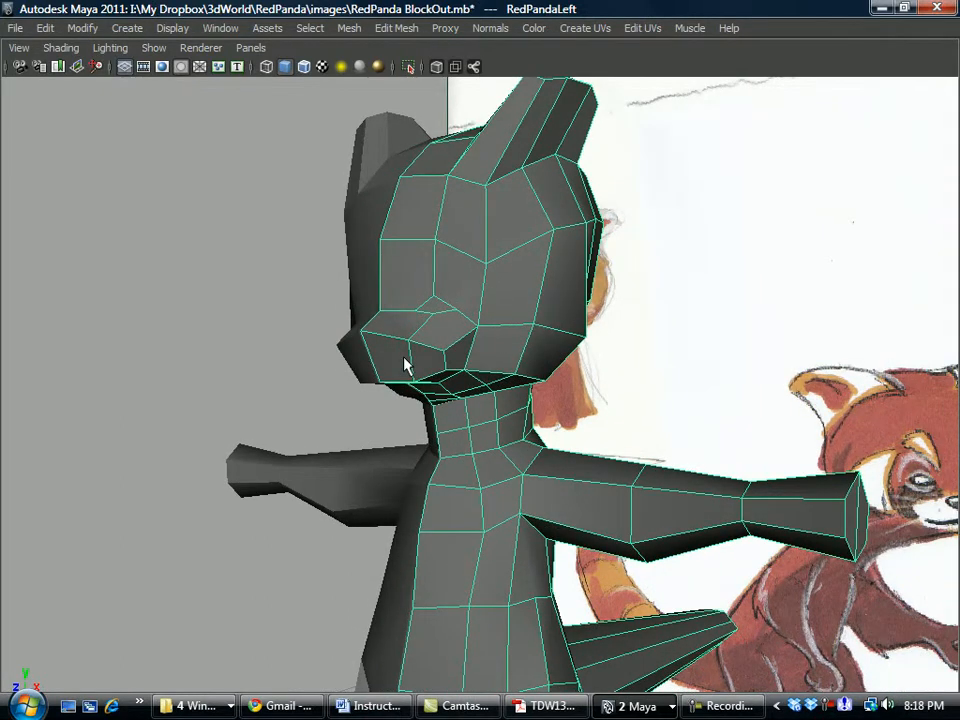
pyautogui.keyDown('alt'); pyautogui.moveTo(433, 383); pyautogui.dragTo(393, 390); pyautogui.keyUp('alt')
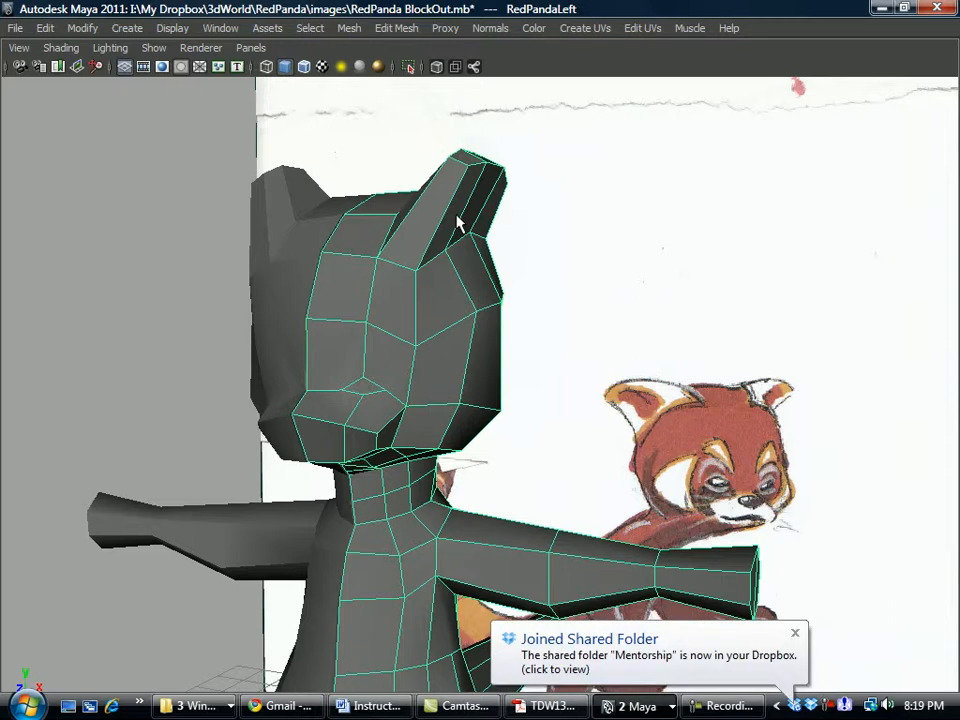
# Dismiss the second shared-folder notification and exit Dropbox.
pyautogui.click(795, 633)
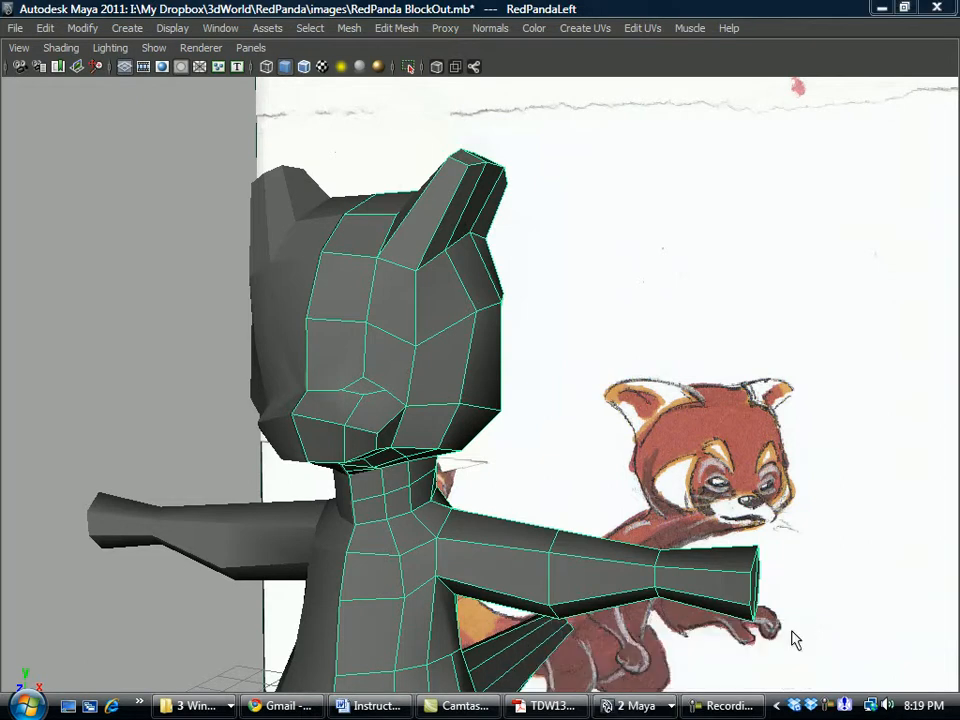
pyautogui.rightClick(813, 706)
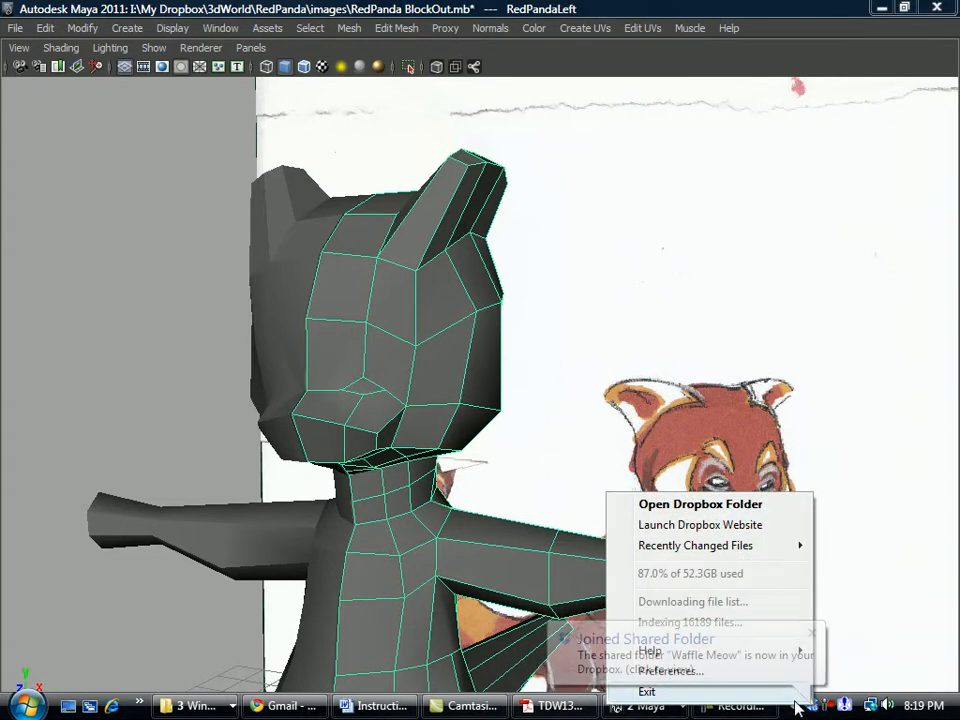
pyautogui.click(763, 692)
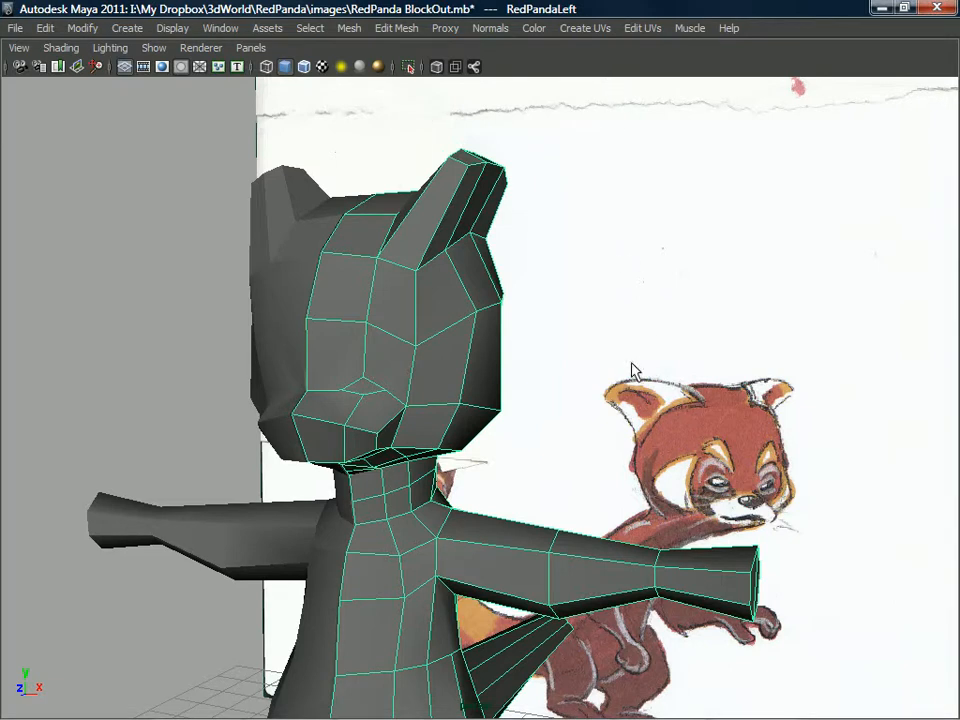
# Examine the edge flow of the panda's face, neck, shoulder, arm and torso against the reference drawings.
pyautogui.keyDown('alt'); pyautogui.moveTo(530, 430); pyautogui.dragTo(490, 445); pyautogui.keyUp('alt')
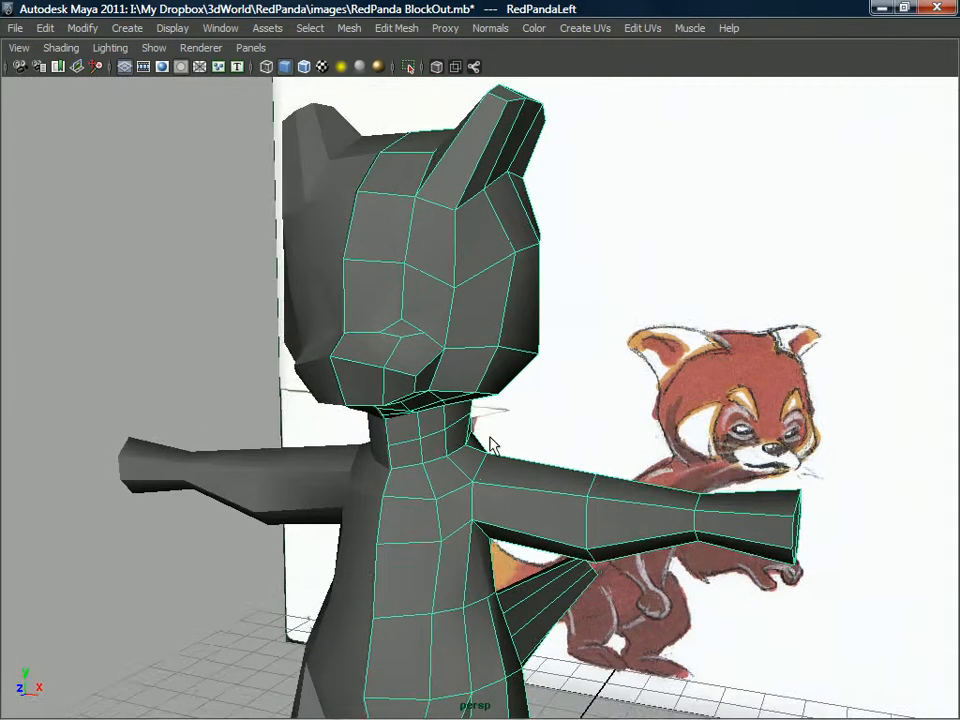
pyautogui.keyDown('alt'); pyautogui.moveTo(489, 441); pyautogui.dragTo(462, 488, button='middle'); pyautogui.keyUp('alt')
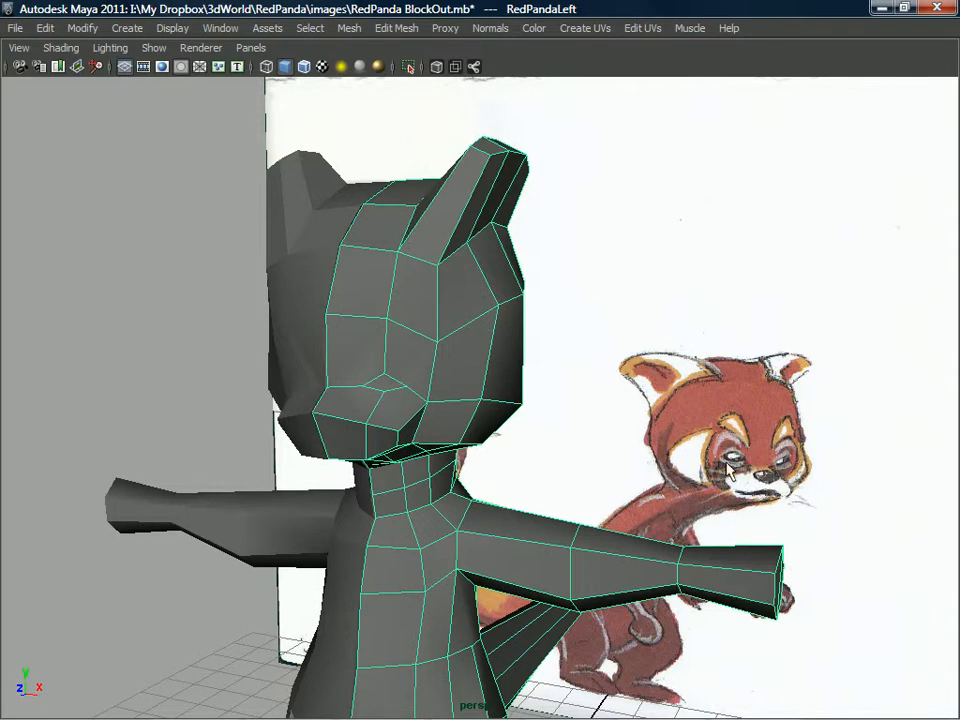
pyautogui.keyDown('alt'); pyautogui.moveTo(553, 461); pyautogui.dragTo(740, 485); pyautogui.keyUp('alt')
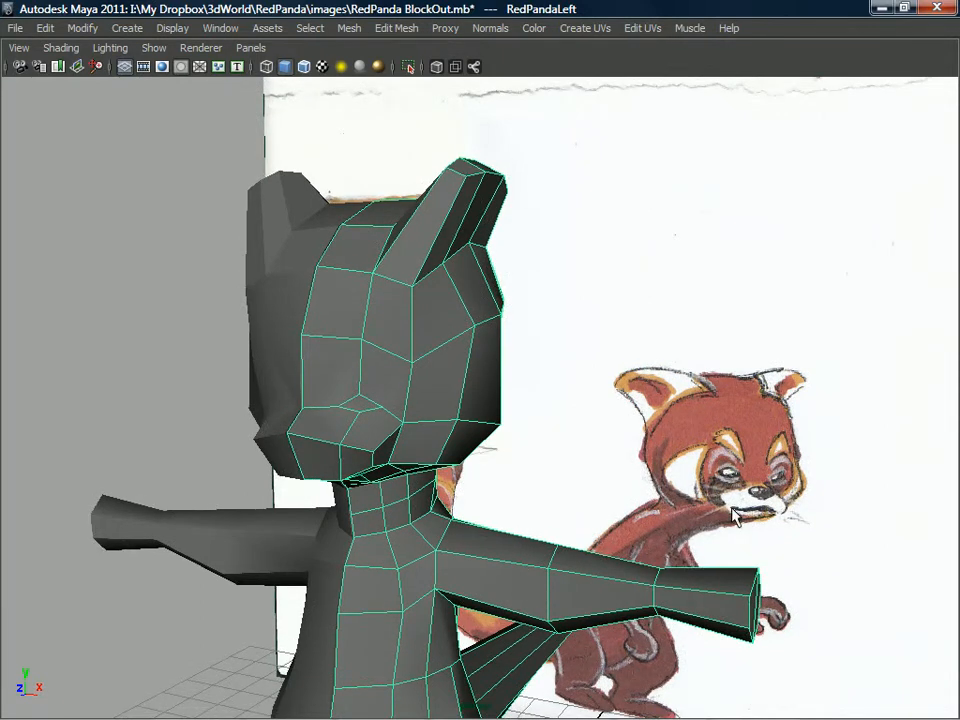
pyautogui.keyDown('alt'); pyautogui.moveTo(340, 376); pyautogui.dragTo(409, 399); pyautogui.keyUp('alt')
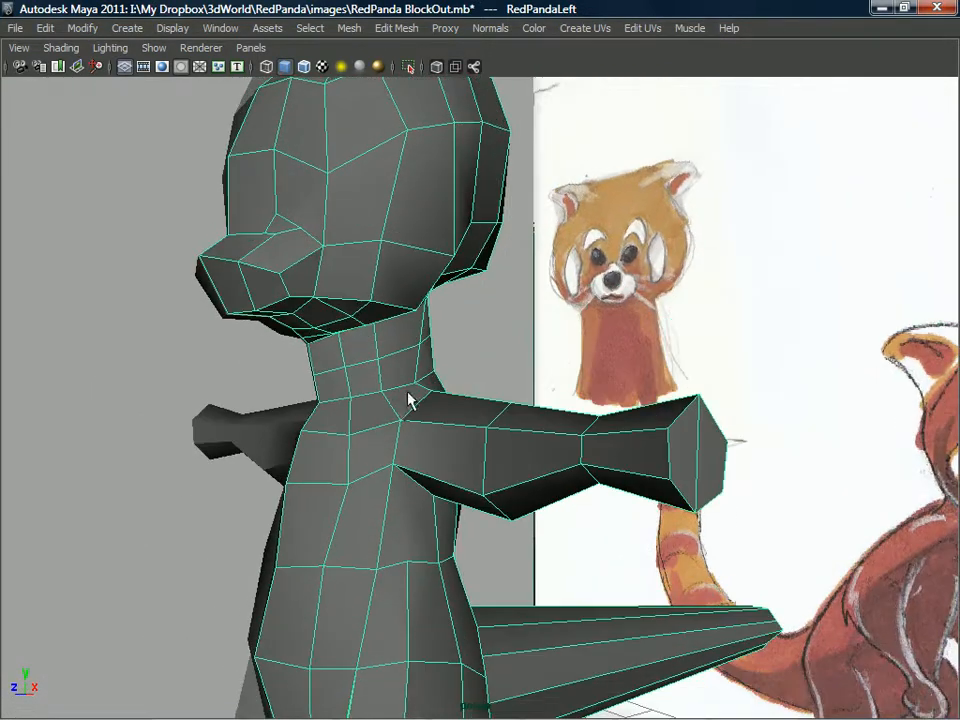
pyautogui.keyDown('alt'); pyautogui.moveTo(449, 543); pyautogui.dragTo(418, 529); pyautogui.keyUp('alt')
pyautogui.moveTo(476, 444)
pyautogui.keyDown('alt'); pyautogui.mouseDown()
pyautogui.moveTo(405, 430)
pyautogui.moveTo(369, 467)
pyautogui.moveTo(392, 454)
pyautogui.moveTo(430, 475)
pyautogui.moveTo(420, 446)
pyautogui.moveTo(346, 406)
pyautogui.moveTo(371, 454)
pyautogui.moveTo(485, 445)
pyautogui.moveTo(444, 495)
pyautogui.moveTo(483, 459)
pyautogui.moveTo(482, 441)
pyautogui.moveTo(475, 452)
pyautogui.mouseUp(); pyautogui.keyUp('alt')
pyautogui.moveTo(462, 553)
pyautogui.keyDown('alt'); pyautogui.mouseDown()
pyautogui.moveTo(469, 542)
pyautogui.moveTo(462, 570)
pyautogui.mouseUp(); pyautogui.keyUp('alt')
pyautogui.keyDown('alt'); pyautogui.moveTo(417, 487); pyautogui.dragTo(467, 397, button='middle'); pyautogui.keyUp('alt')
pyautogui.scroll(-6, 489, 439)
pyautogui.keyDown('alt'); pyautogui.moveTo(467, 397); pyautogui.dragTo(588, 373); pyautogui.keyUp('alt')
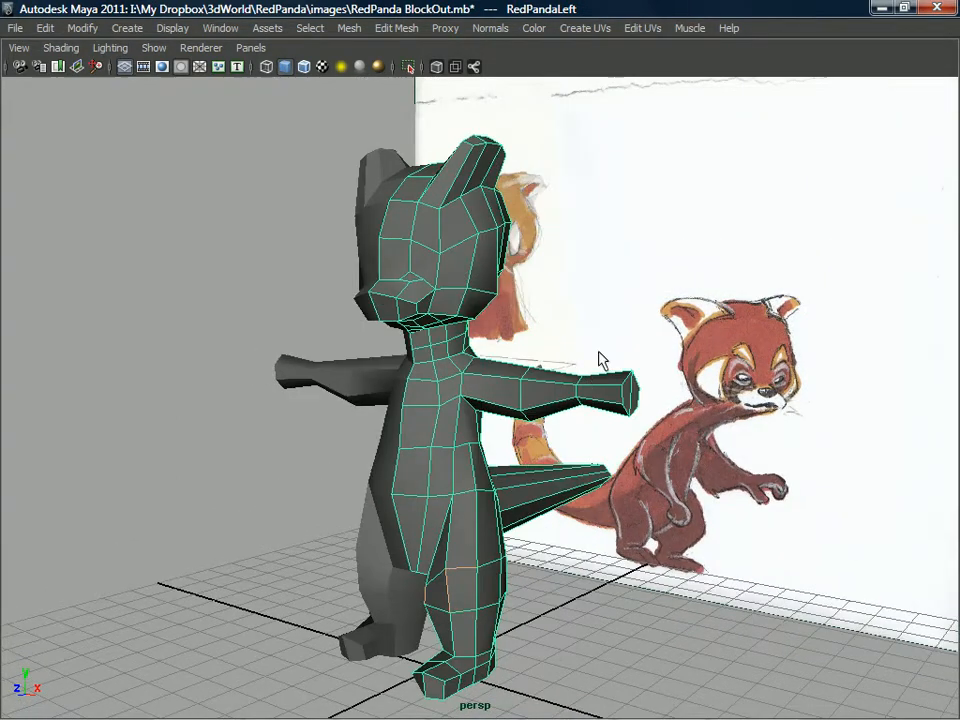
pyautogui.keyDown('alt'); pyautogui.moveTo(512, 356); pyautogui.dragTo(527, 328); pyautogui.keyUp('alt')
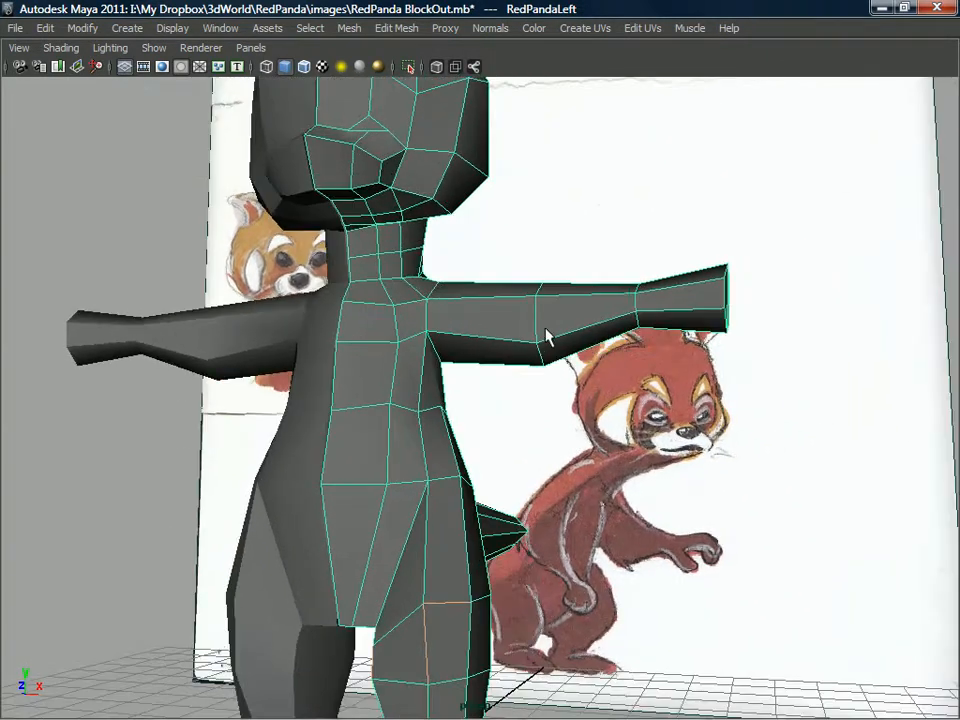
pyautogui.keyDown('alt'); pyautogui.moveTo(645, 305); pyautogui.dragTo(577, 318); pyautogui.keyUp('alt')
pyautogui.keyDown('alt'); pyautogui.moveTo(509, 246); pyautogui.dragTo(446, 269); pyautogui.keyUp('alt')
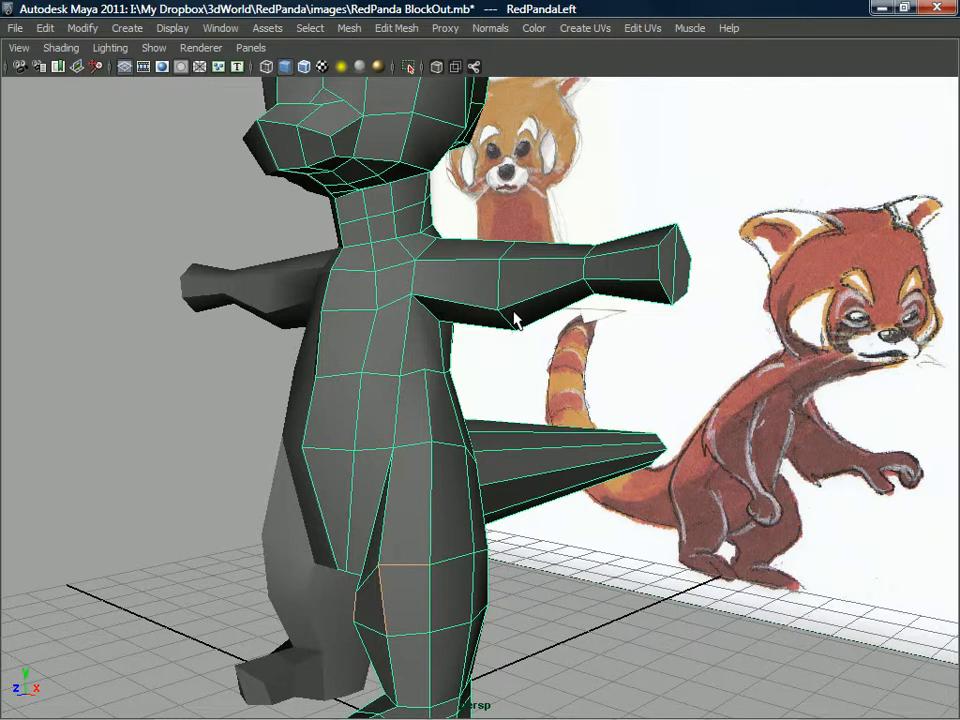
# Cut a new line of edges around the left shoulder with the Split Polygon Tool, from the chest under the armpit and across the back.
pyautogui.keyDown('alt'); pyautogui.moveTo(436, 168); pyautogui.dragTo(497, 343); pyautogui.keyUp('alt')
pyautogui.keyDown('alt'); pyautogui.moveTo(393, 407); pyautogui.dragTo(476, 437); pyautogui.keyUp('alt')
pyautogui.moveTo(504, 360); pyautogui.dragTo(540, 356, button='right')
pyautogui.keyDown('shift'); pyautogui.moveTo(438, 373); pyautogui.dragTo(381, 376, button='right'); pyautogui.keyUp('shift')
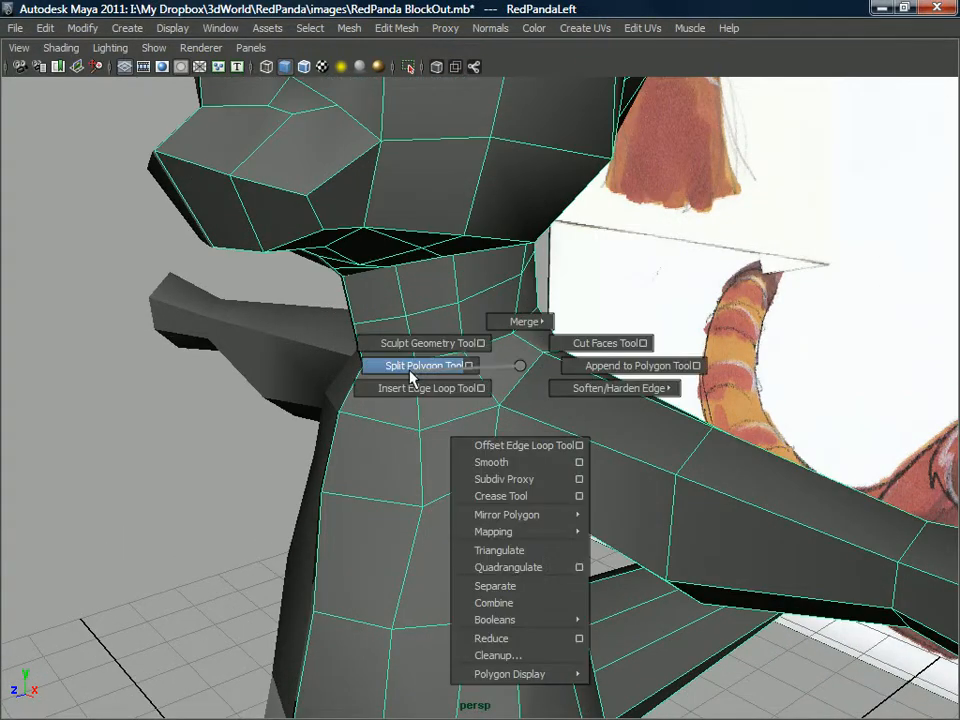
pyautogui.click(435, 425)
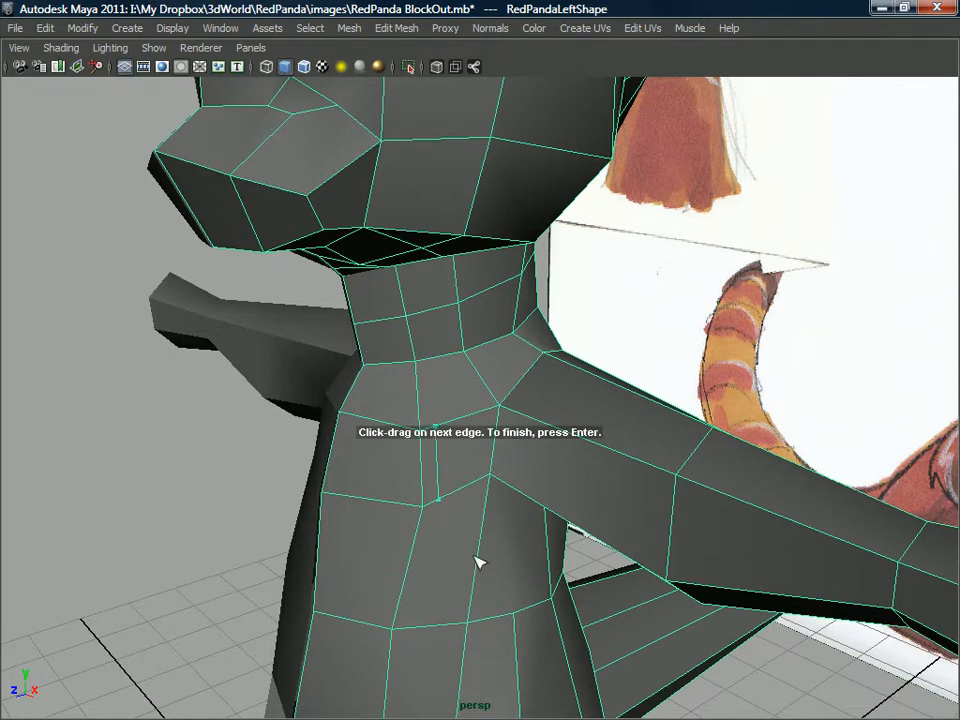
pyautogui.keyDown('alt'); pyautogui.moveTo(555, 495); pyautogui.dragTo(484, 476); pyautogui.keyUp('alt')
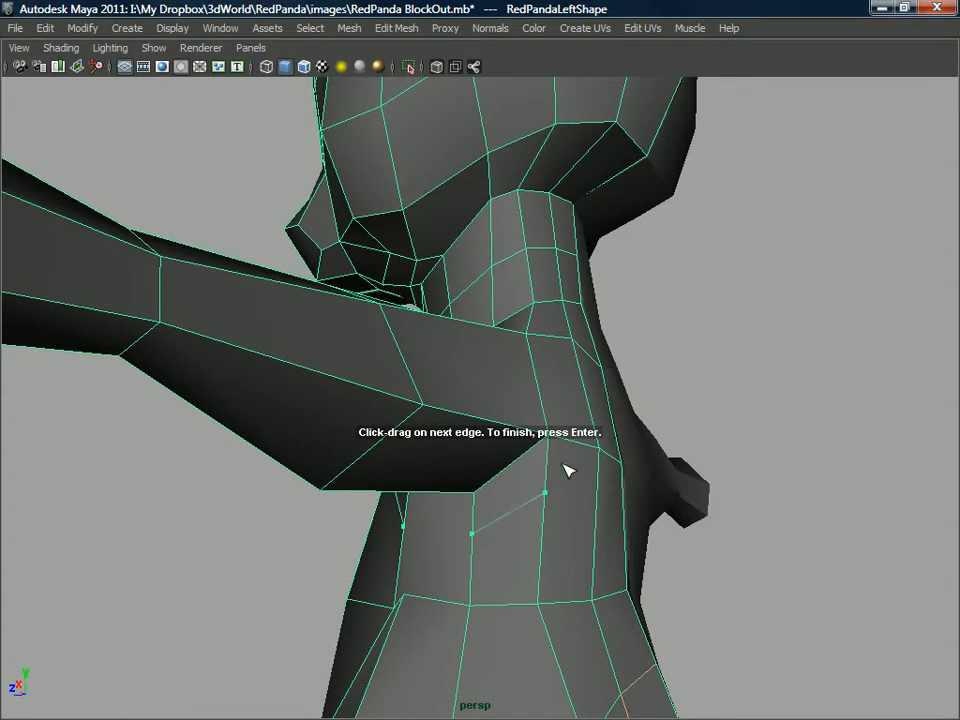
pyautogui.keyDown('alt'); pyautogui.moveTo(578, 445); pyautogui.dragTo(532, 457); pyautogui.keyUp('alt')
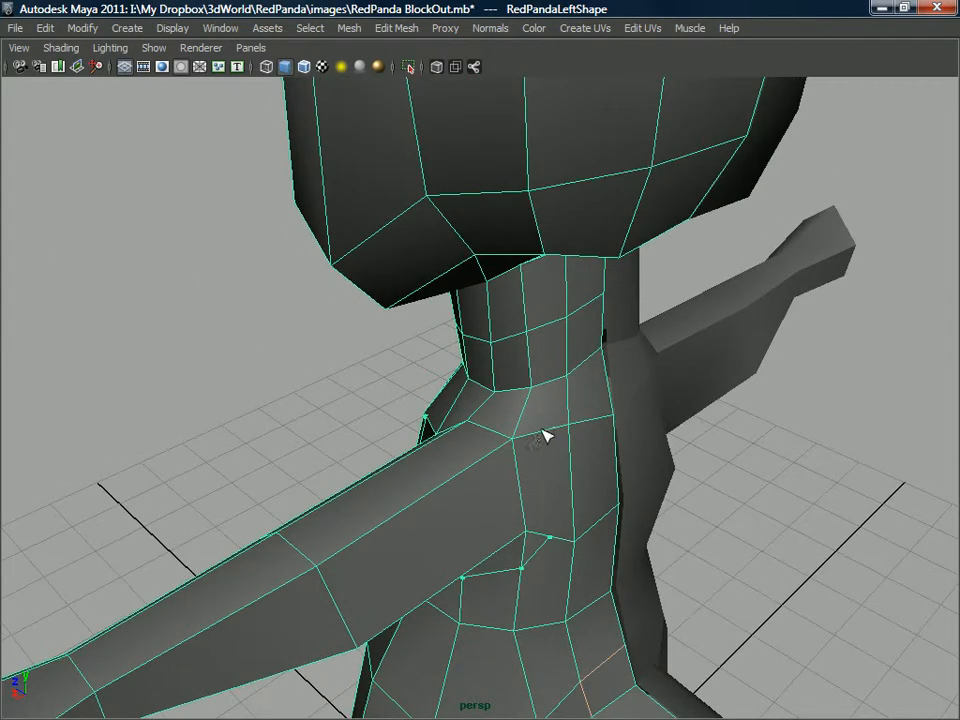
pyautogui.click(539, 430)
pyautogui.keyDown('alt'); pyautogui.moveTo(517, 415); pyautogui.dragTo(462, 424); pyautogui.keyUp('alt')
pyautogui.press('Return')
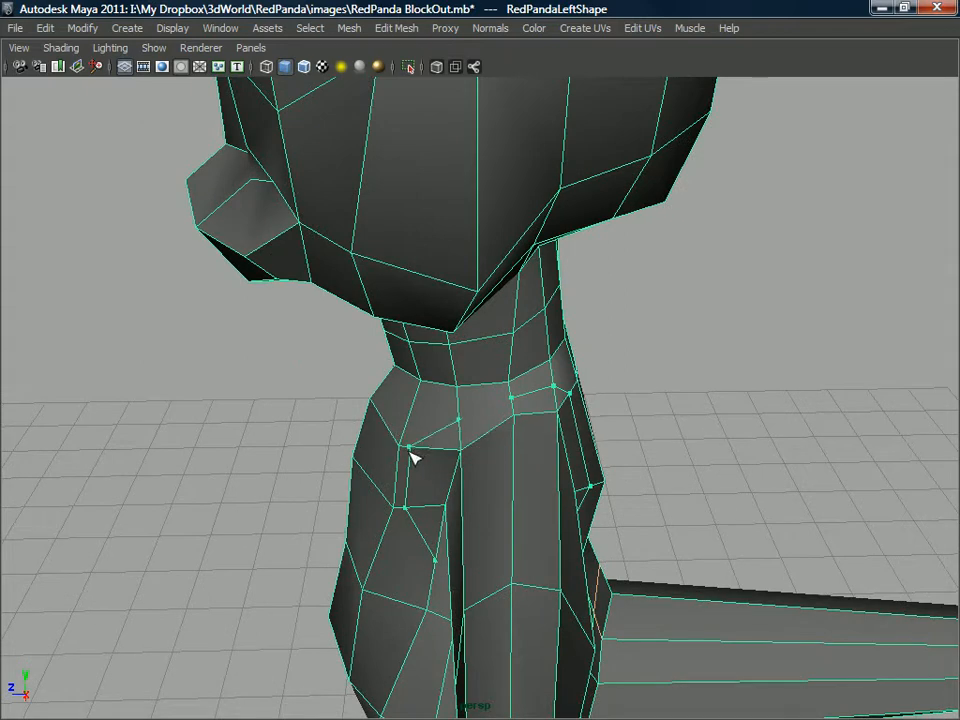
# Close the new shoulder edge loop at its starting point on the upper chest.
pyautogui.keyDown('alt'); pyautogui.moveTo(417, 457); pyautogui.dragTo(523, 422); pyautogui.keyUp('alt')
pyautogui.keyDown('alt'); pyautogui.moveTo(523, 422); pyautogui.dragTo(497, 463, button='right'); pyautogui.keyUp('alt')
pyautogui.scroll(2, 491, 458)
pyautogui.keyDown('alt'); pyautogui.moveTo(472, 443); pyautogui.dragTo(469, 450); pyautogui.keyUp('alt')
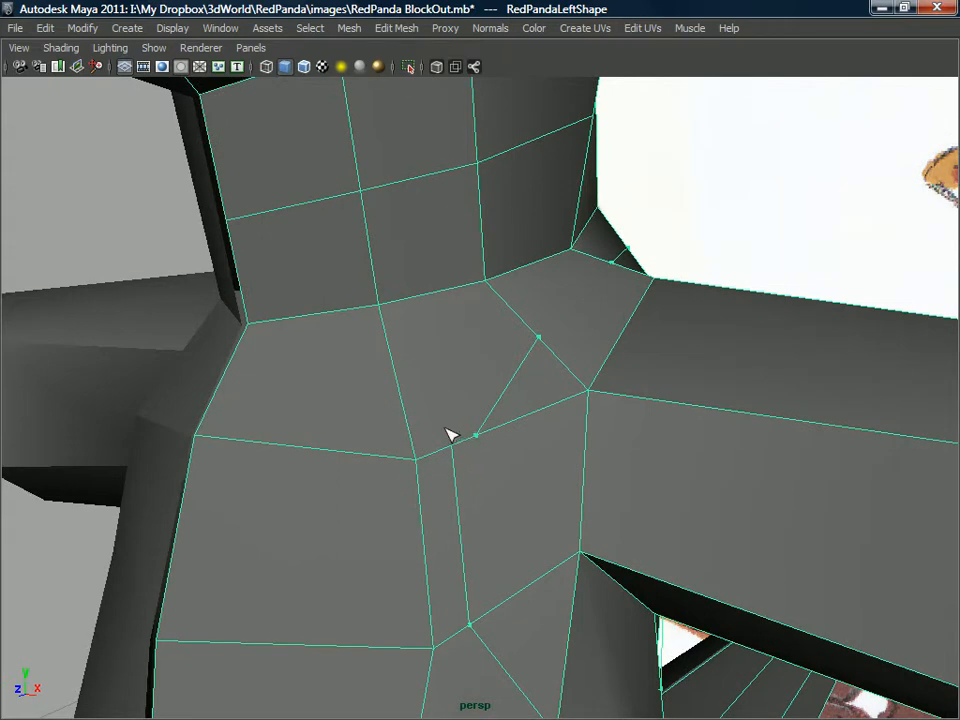
pyautogui.click(450, 435)
pyautogui.keyDown('alt'); pyautogui.moveTo(491, 366); pyautogui.dragTo(487, 236, button='middle'); pyautogui.keyUp('alt')
pyautogui.scroll(-4, 487, 238)
pyautogui.keyDown('alt'); pyautogui.moveTo(487, 238); pyautogui.dragTo(399, 319); pyautogui.keyUp('alt')
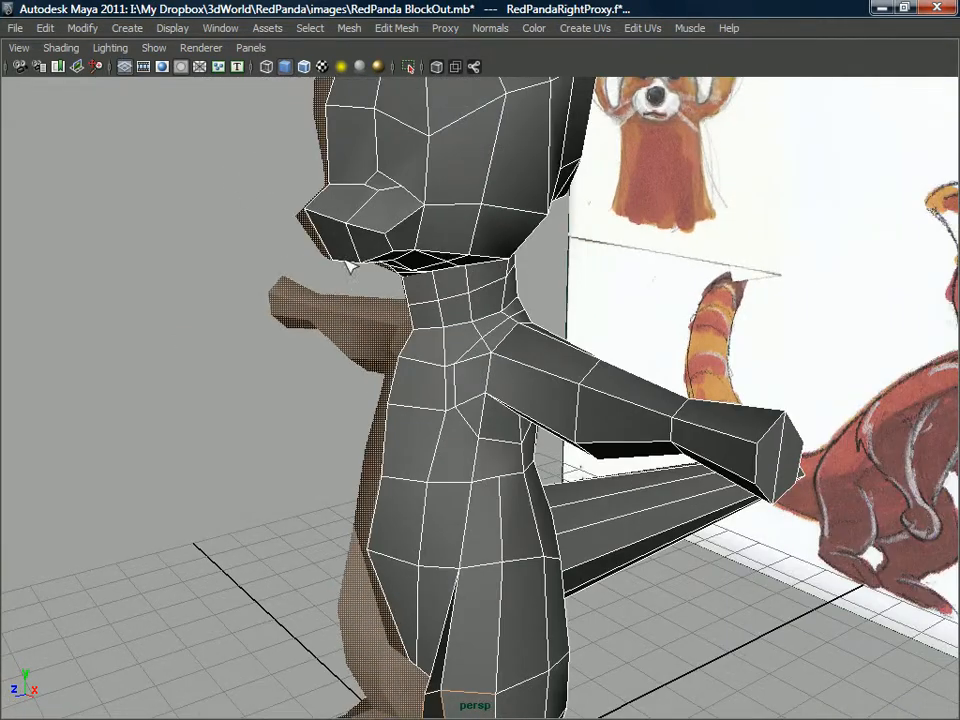
# Show the full interface and create a polygon cylinder on the grid.
pyautogui.hotkey('ctrl', 'space')
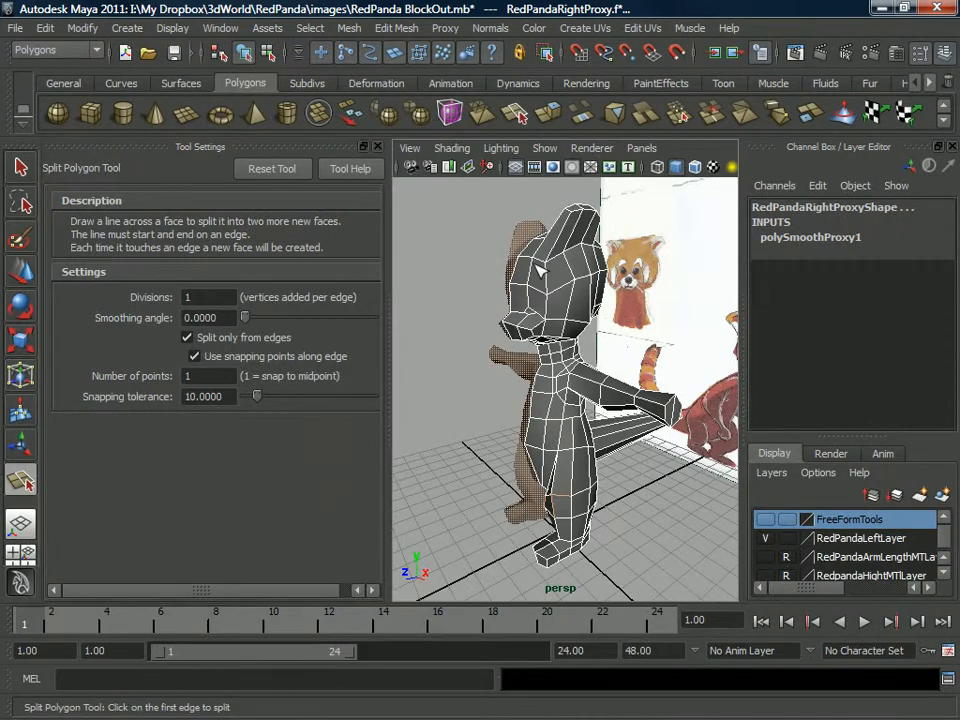
pyautogui.hotkey('ctrl', 'space')
pyautogui.hotkey('ctrl', 'space')
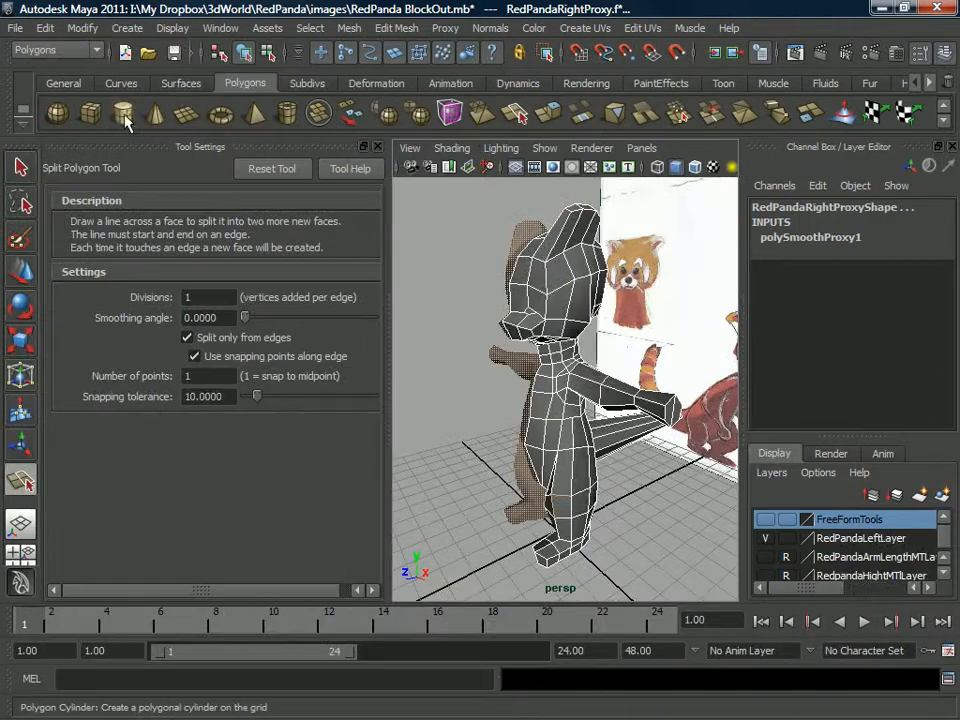
pyautogui.click(121, 117)
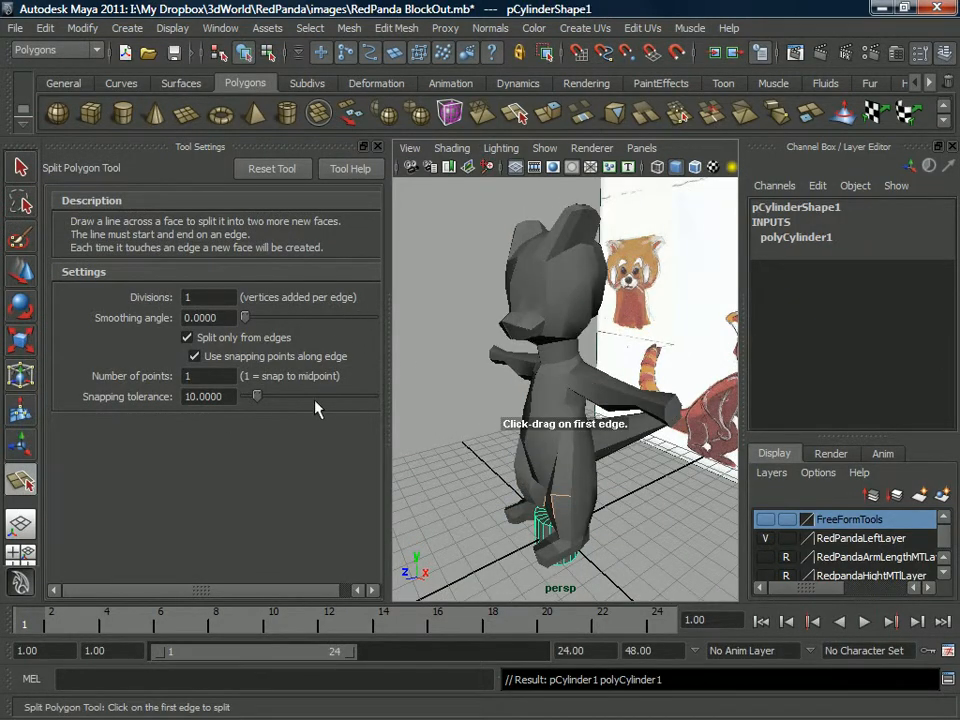
pyautogui.press('space')
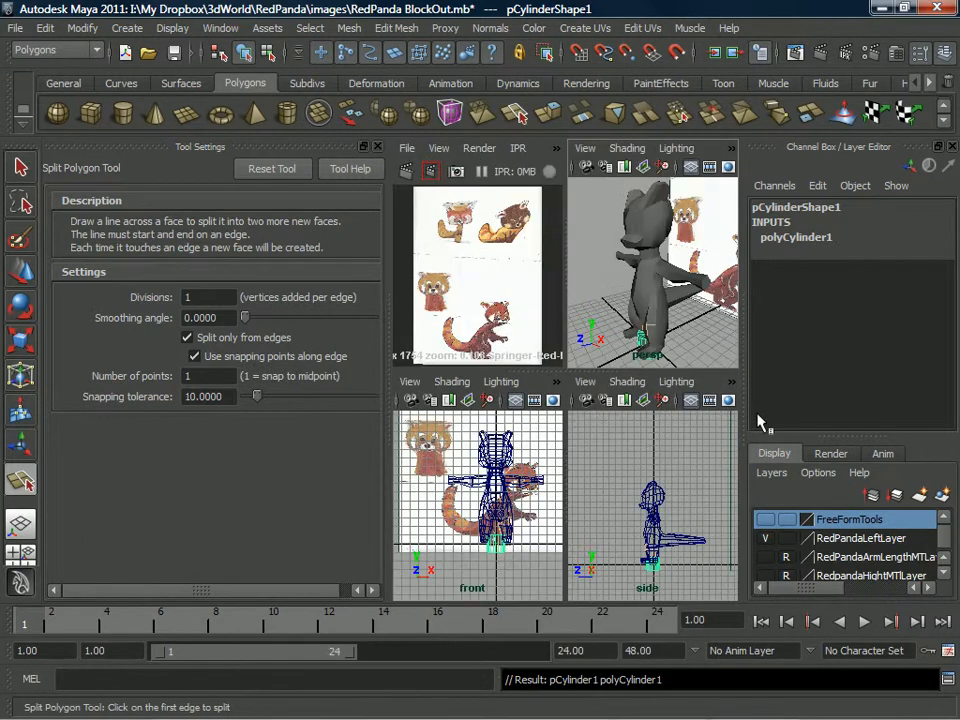
pyautogui.press('space')
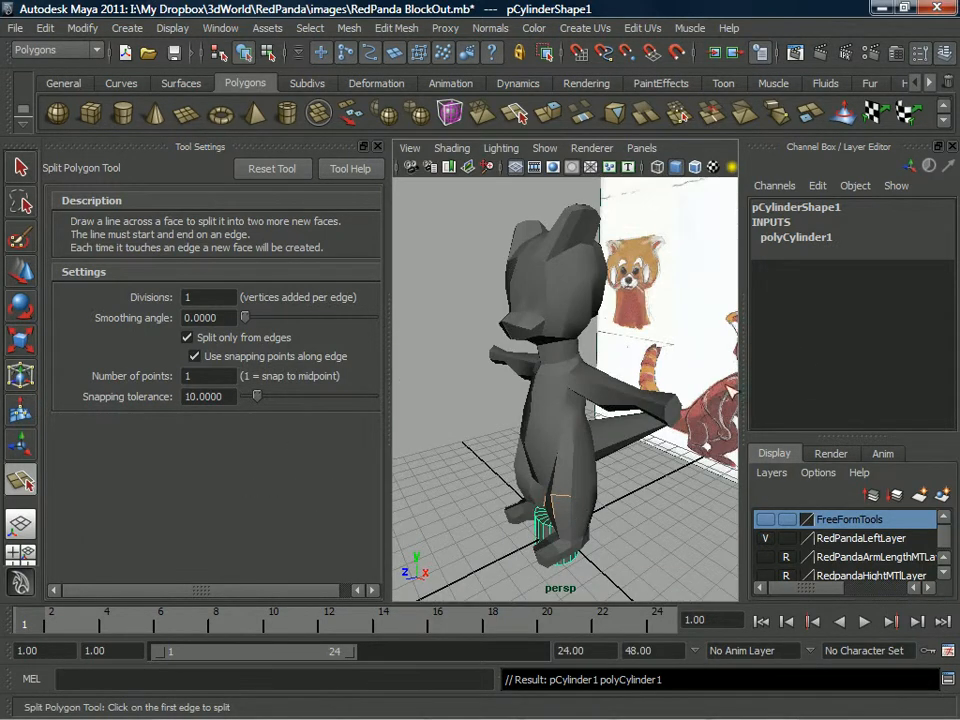
# Set the cylinder's height to 9.836 and its height subdivisions to 8.
pyautogui.hotkey('ctrl', 'a')
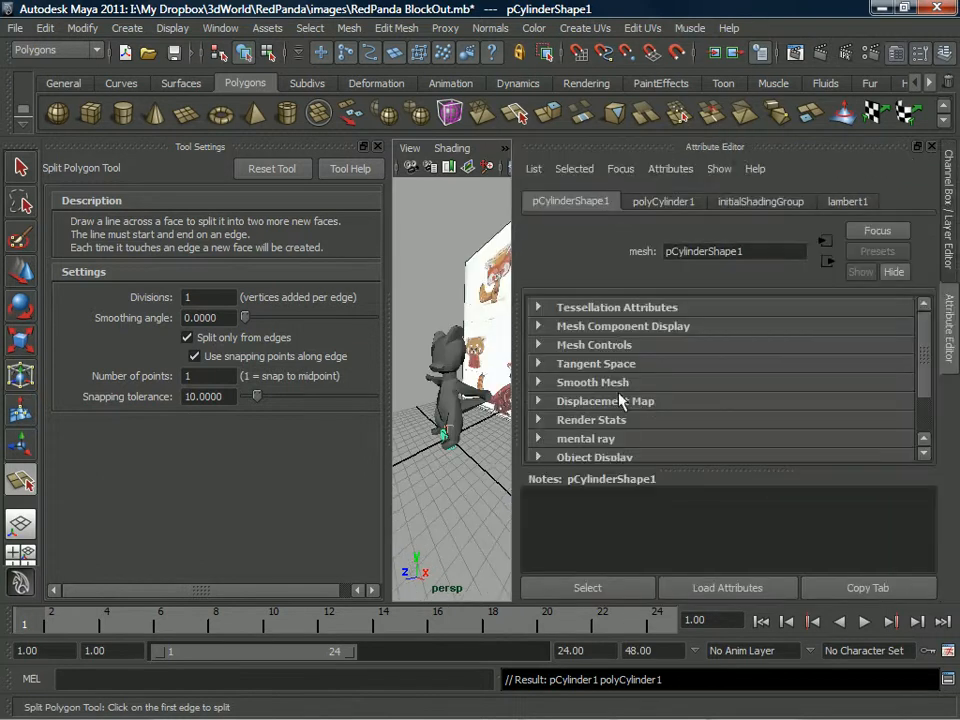
pyautogui.click(377, 146)
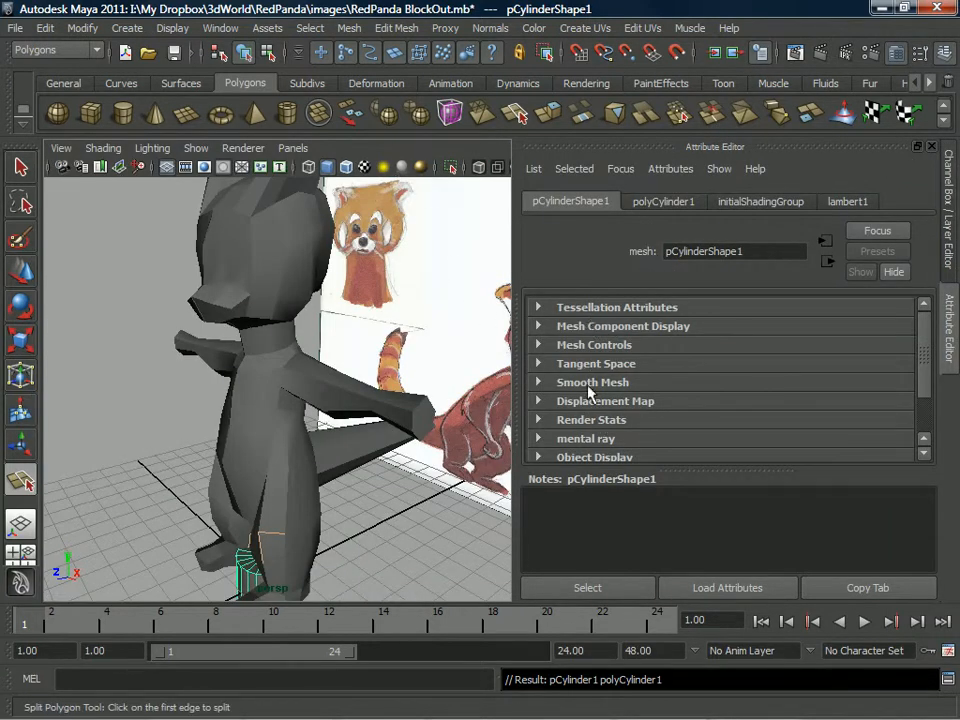
pyautogui.click(664, 202)
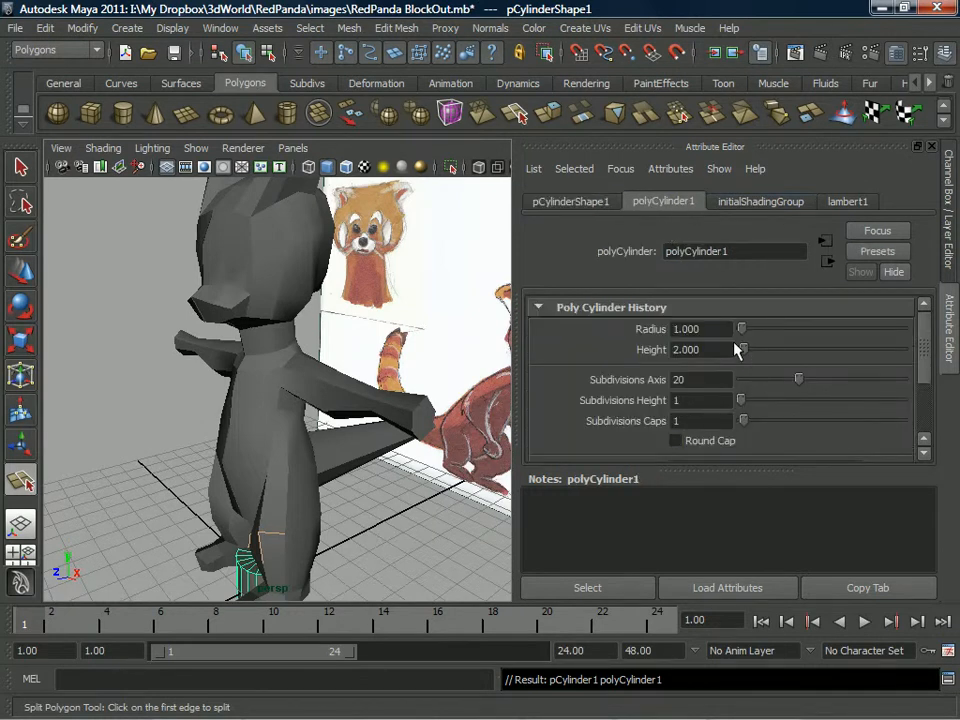
pyautogui.moveTo(741, 352); pyautogui.dragTo(752, 352)
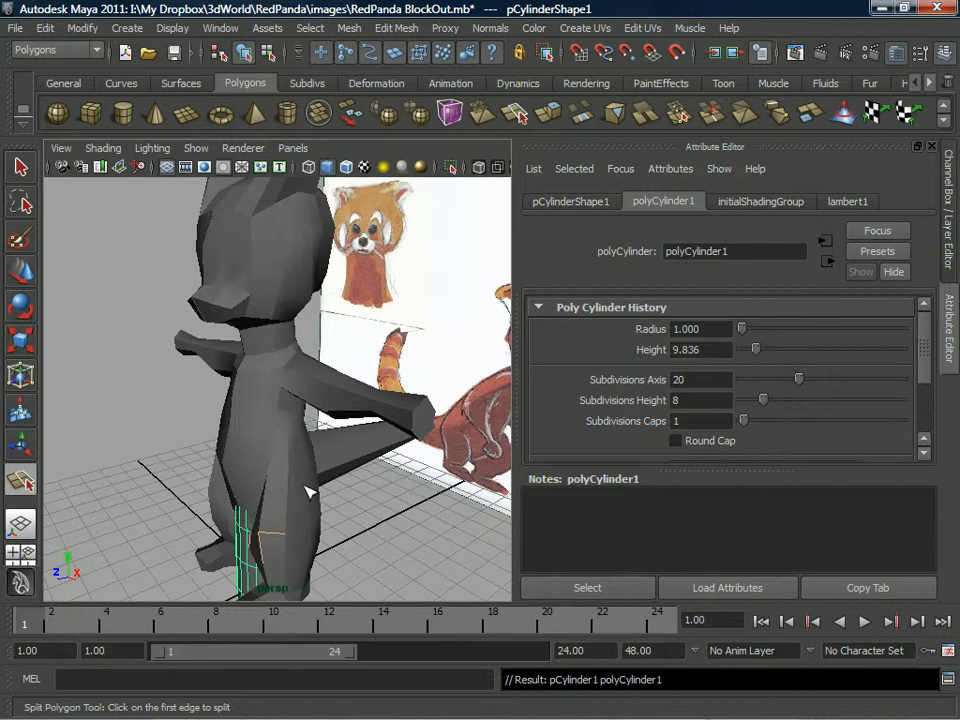
# Move the cylinder out in front of the panda model.
pyautogui.keyDown('alt'); pyautogui.moveTo(290, 484); pyautogui.dragTo(367, 436, button='middle'); pyautogui.keyUp('alt')
pyautogui.scroll(-3, 367, 436)
pyautogui.press('w')
pyautogui.moveTo(271, 499); pyautogui.dragTo(202, 528)
pyautogui.keyDown('alt'); pyautogui.moveTo(222, 515); pyautogui.dragTo(312, 479, button='middle'); pyautogui.keyUp('alt')
# Switch the cylinder to vertex editing and select its top vertices.
pyautogui.scroll(3, 312, 479)
pyautogui.keyDown('alt'); pyautogui.moveTo(355, 418); pyautogui.dragTo(291, 444); pyautogui.keyUp('alt')
pyautogui.moveTo(312, 400); pyautogui.dragTo(247, 365, button='right')
pyautogui.keyDown('alt'); pyautogui.moveTo(253, 373); pyautogui.dragTo(250, 366); pyautogui.keyUp('alt')
pyautogui.moveTo(180, 326); pyautogui.dragTo(289, 329)
# Try to lower the cylinder's selected top vertices, and undo that move.
pyautogui.press('r')
pyautogui.press('e')
pyautogui.press('w')
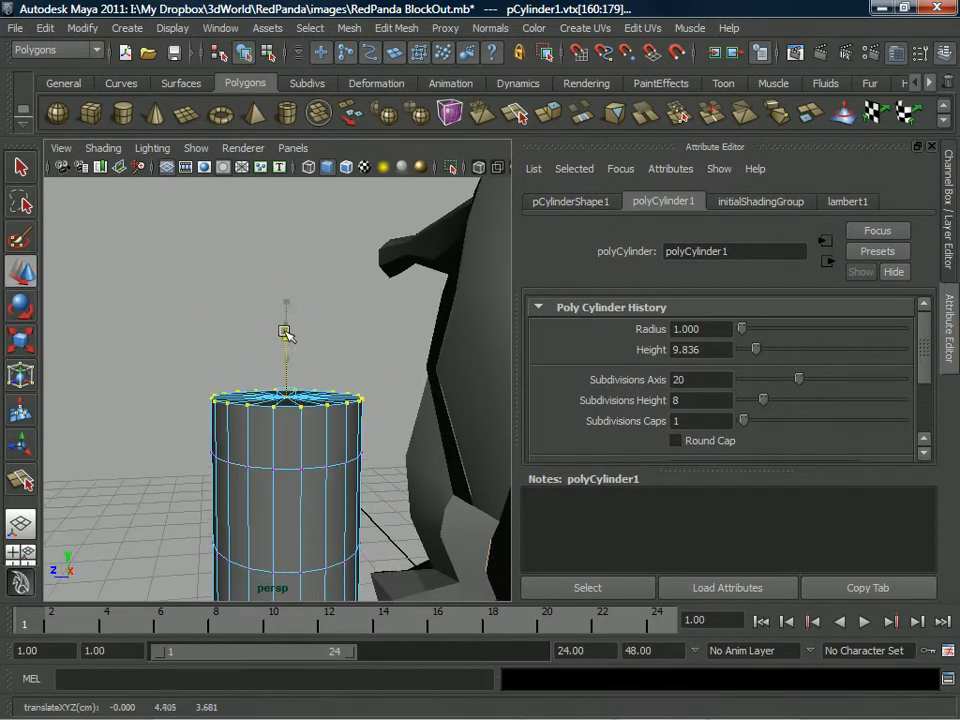
pyautogui.hotkey('ctrl', 'z')
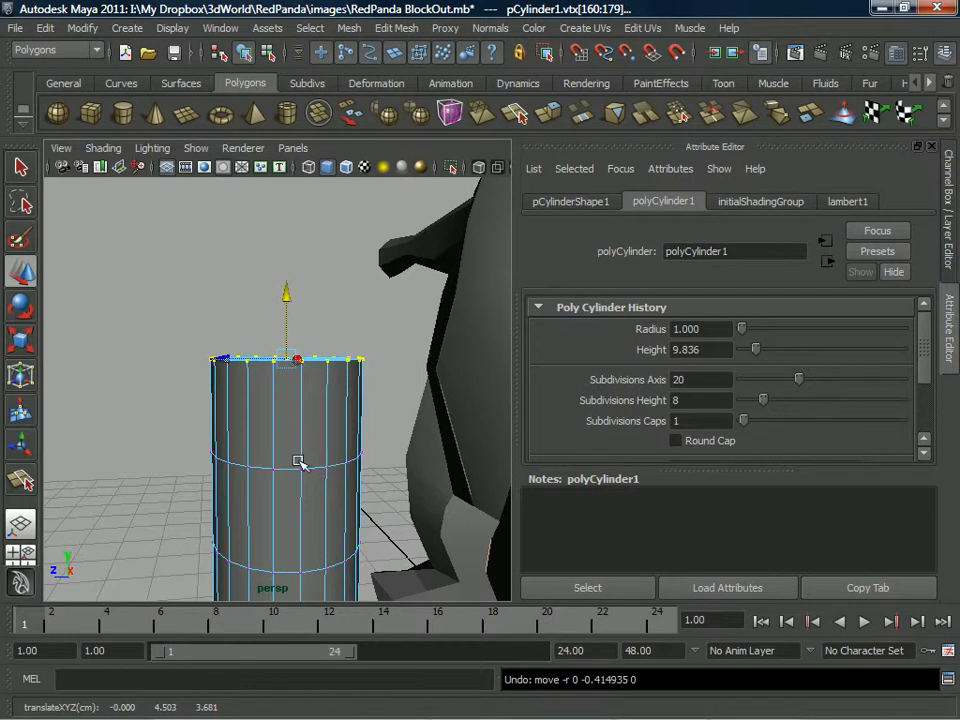
# Raise the cylinder's top vertices slightly, and undo the last trial move made on them.
pyautogui.keyDown('alt'); pyautogui.moveTo(338, 470); pyautogui.dragTo(279, 437); pyautogui.keyUp('alt')
pyautogui.moveTo(279, 293); pyautogui.dragTo(262, 244)
pyautogui.keyDown('alt'); pyautogui.moveTo(279, 323); pyautogui.dragTo(268, 360); pyautogui.keyUp('alt')
pyautogui.scroll(5, 321, 418)
pyautogui.keyDown('alt'); pyautogui.moveTo(302, 420); pyautogui.dragTo(283, 454); pyautogui.keyUp('alt')
pyautogui.moveTo(216, 394)
pyautogui.keyDown('alt'); pyautogui.mouseDown(button='middle')
pyautogui.moveTo(201, 422)
pyautogui.moveTo(218, 416)
pyautogui.mouseUp(button='middle'); pyautogui.keyUp('alt')
pyautogui.moveTo(216, 247); pyautogui.dragTo(216, 316)
pyautogui.hotkey('ctrl', 'z')
pyautogui.scroll(-4, 259, 360)
pyautogui.keyDown('alt'); pyautogui.moveTo(259, 360); pyautogui.dragTo(263, 400); pyautogui.keyUp('alt')
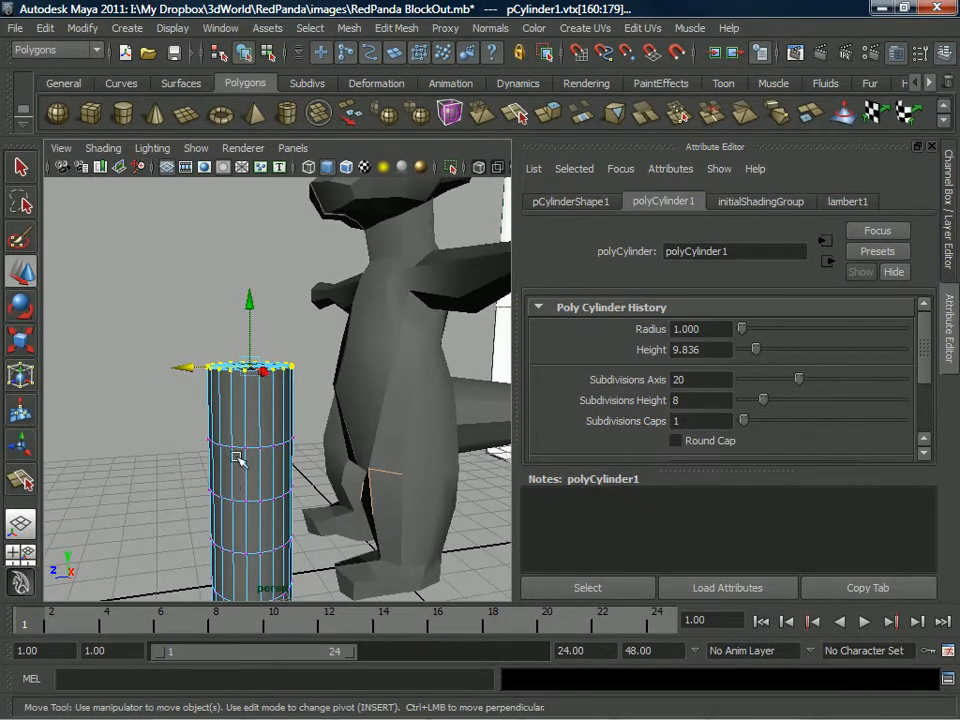
# Return the test cylinder to object selection and select the whole mesh.
pyautogui.keyDown('alt'); pyautogui.moveTo(254, 412); pyautogui.dragTo(266, 429, button='middle'); pyautogui.keyUp('alt')
pyautogui.scroll(4, 266, 428)
pyautogui.keyDown('alt'); pyautogui.moveTo(267, 427); pyautogui.dragTo(271, 400); pyautogui.keyUp('alt')
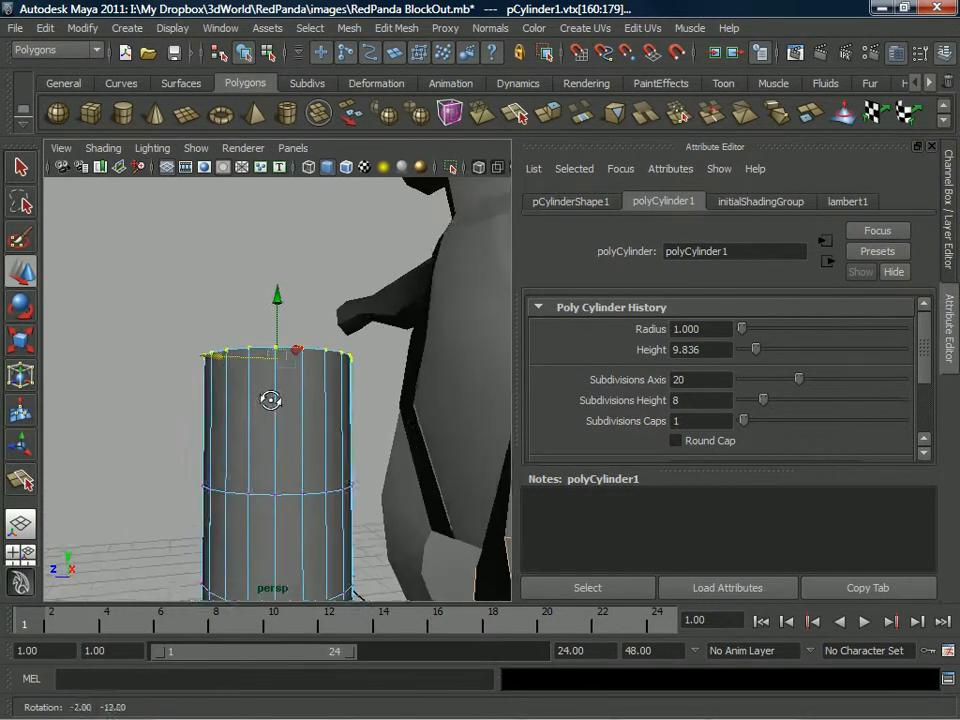
pyautogui.scroll(3, 272, 388)
pyautogui.keyDown('alt'); pyautogui.moveTo(279, 396); pyautogui.dragTo(275, 366, button='middle'); pyautogui.keyUp('alt')
pyautogui.keyDown('alt'); pyautogui.moveTo(275, 366); pyautogui.dragTo(289, 386); pyautogui.keyUp('alt')
pyautogui.moveTo(305, 361); pyautogui.dragTo(368, 340, button='right')
pyautogui.click(268, 347)
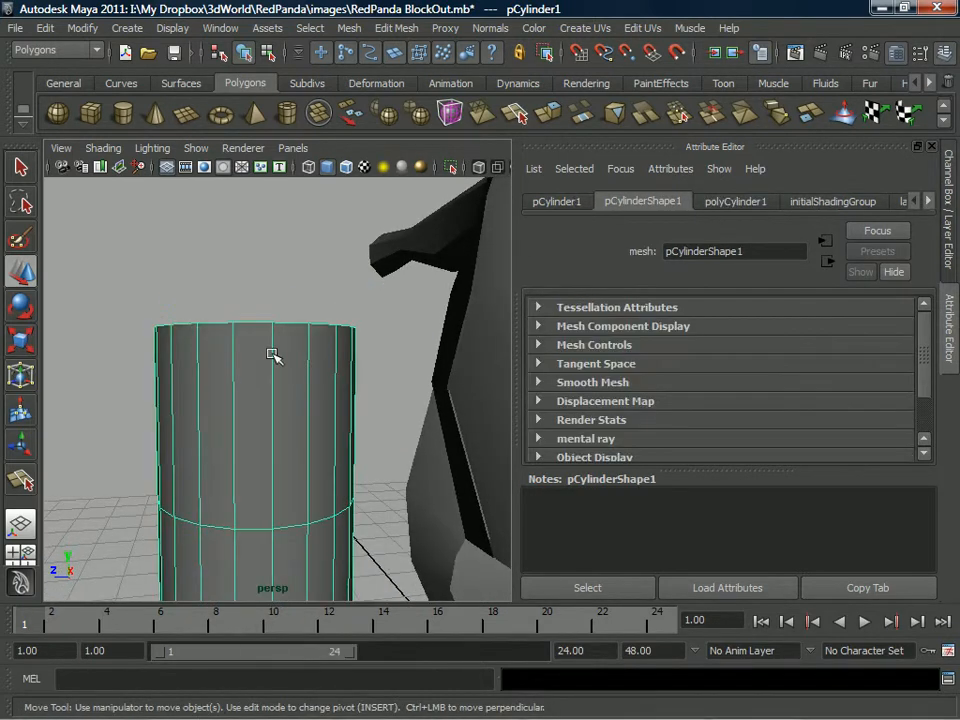
# Cut a diagonal edge line down across the cylinder's side, starting from its top rim.
pyautogui.hotkey('ctrl', 'z')
pyautogui.moveTo(258, 272); pyautogui.dragTo(236, 316)
pyautogui.hotkey('ctrl', 'z')
pyautogui.moveTo(274, 347); pyautogui.dragTo(318, 336, button='right')
pyautogui.click(145, 262)
pyautogui.moveTo(306, 454); pyautogui.dragTo(265, 367)
pyautogui.moveTo(303, 362); pyautogui.dragTo(176, 328, button='right')
# Select the cylinder's top vertices and move them down and back up to test the diagonal edge flow.
pyautogui.press('w')
pyautogui.click(285, 304)
pyautogui.moveTo(152, 303); pyautogui.dragTo(355, 333)
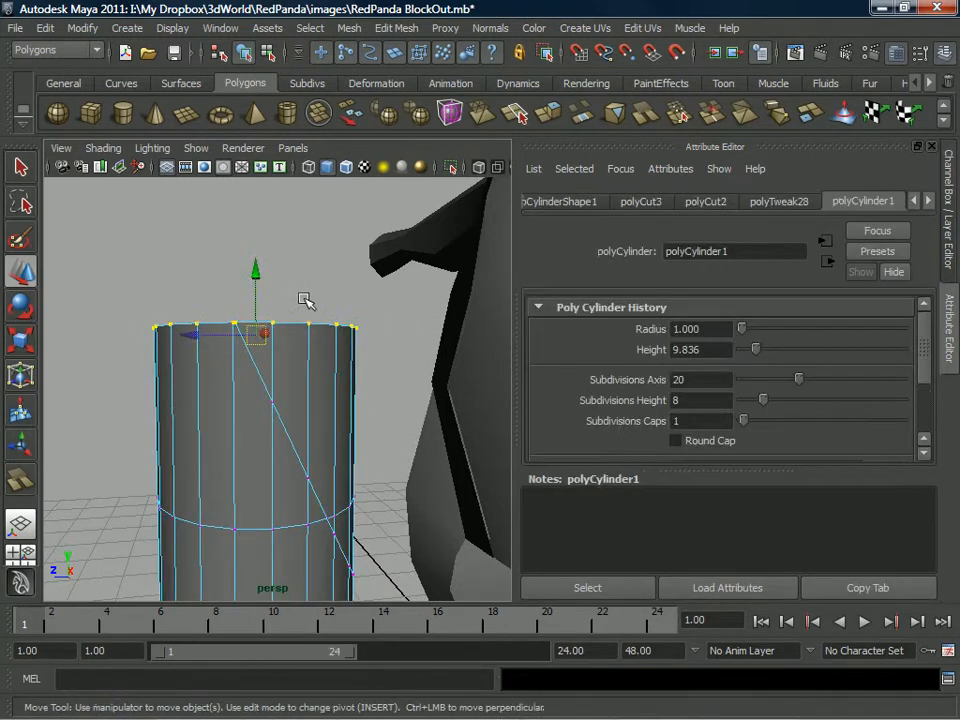
pyautogui.moveTo(256, 268); pyautogui.dragTo(279, 322)
pyautogui.keyDown('alt'); pyautogui.moveTo(304, 439); pyautogui.dragTo(275, 366); pyautogui.keyUp('alt')
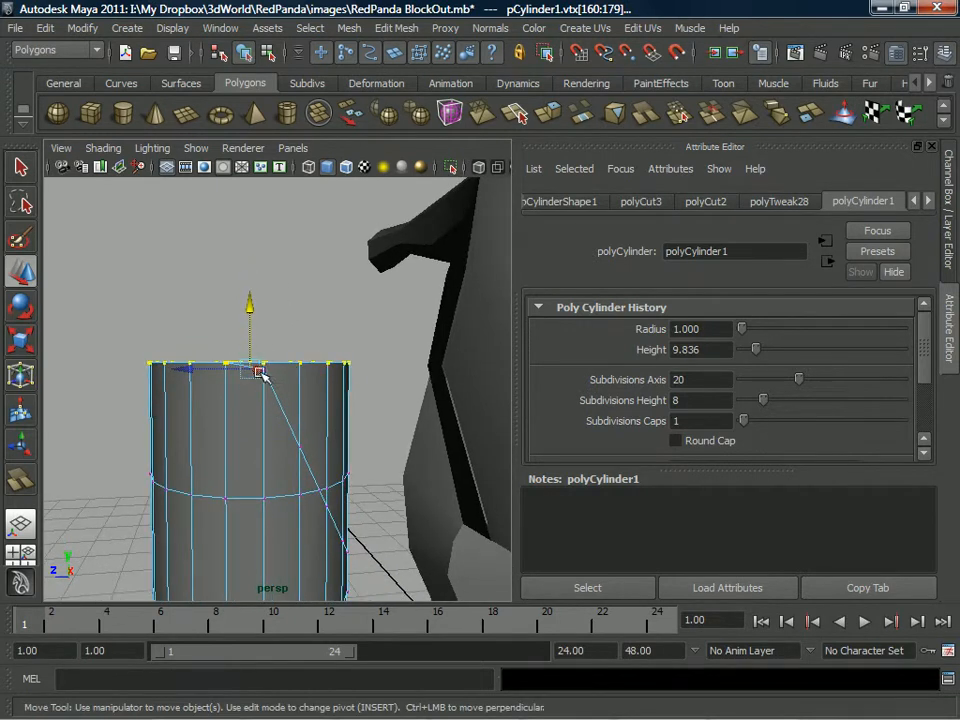
pyautogui.moveTo(255, 308)
pyautogui.mouseDown()
pyautogui.moveTo(249, 197)
pyautogui.moveTo(253, 332)
pyautogui.moveTo(253, 279)
pyautogui.moveTo(262, 287)
pyautogui.mouseUp()
# Delete the test cylinder from the scene.
pyautogui.scroll(-6, 280, 368)
pyautogui.moveTo(262, 387); pyautogui.dragTo(345, 398, button='right')
pyautogui.press('Delete')
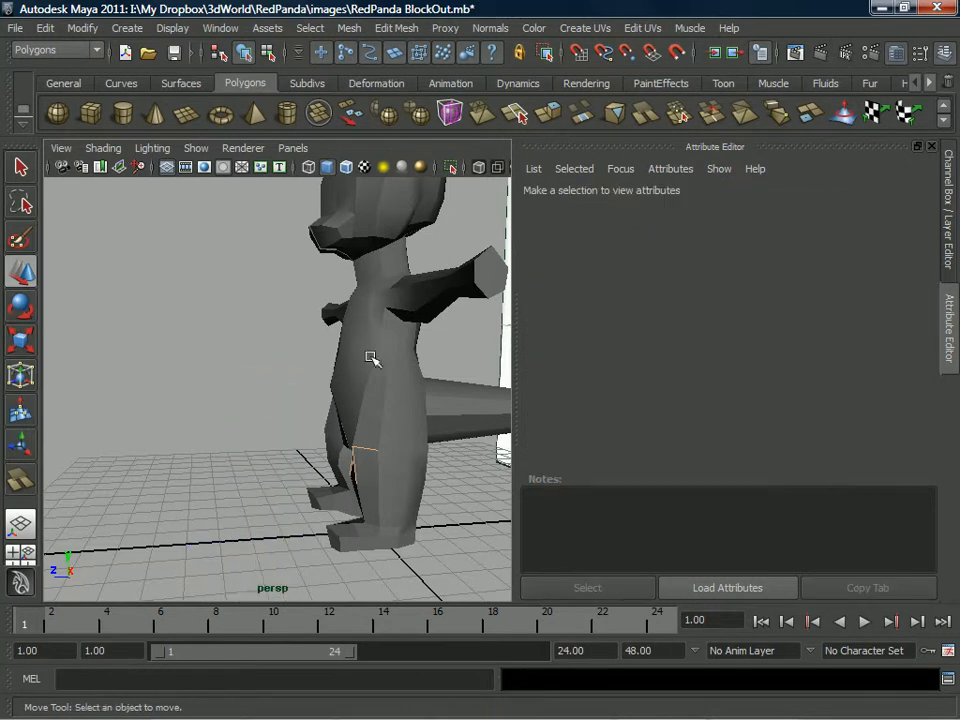
# Select the left half of the panda and examine the edge flow around its neck, shoulder and chest.
pyautogui.click(393, 314)
pyautogui.keyDown('alt'); pyautogui.moveTo(395, 315); pyautogui.dragTo(376, 346); pyautogui.keyUp('alt')
pyautogui.keyDown('alt'); pyautogui.moveTo(376, 346); pyautogui.dragTo(420, 323, button='right'); pyautogui.keyUp('alt')
pyautogui.keyDown('alt'); pyautogui.moveTo(420, 323); pyautogui.dragTo(368, 376, button='middle'); pyautogui.keyUp('alt')
pyautogui.moveTo(368, 376)
pyautogui.keyDown('alt'); pyautogui.mouseDown()
pyautogui.moveTo(356, 390)
pyautogui.moveTo(364, 392)
pyautogui.mouseUp(); pyautogui.keyUp('alt')
pyautogui.keyDown('alt'); pyautogui.moveTo(364, 392); pyautogui.dragTo(385, 378, button='right'); pyautogui.keyUp('alt')
pyautogui.keyDown('alt'); pyautogui.moveTo(385, 378); pyautogui.dragTo(349, 301); pyautogui.keyUp('alt')
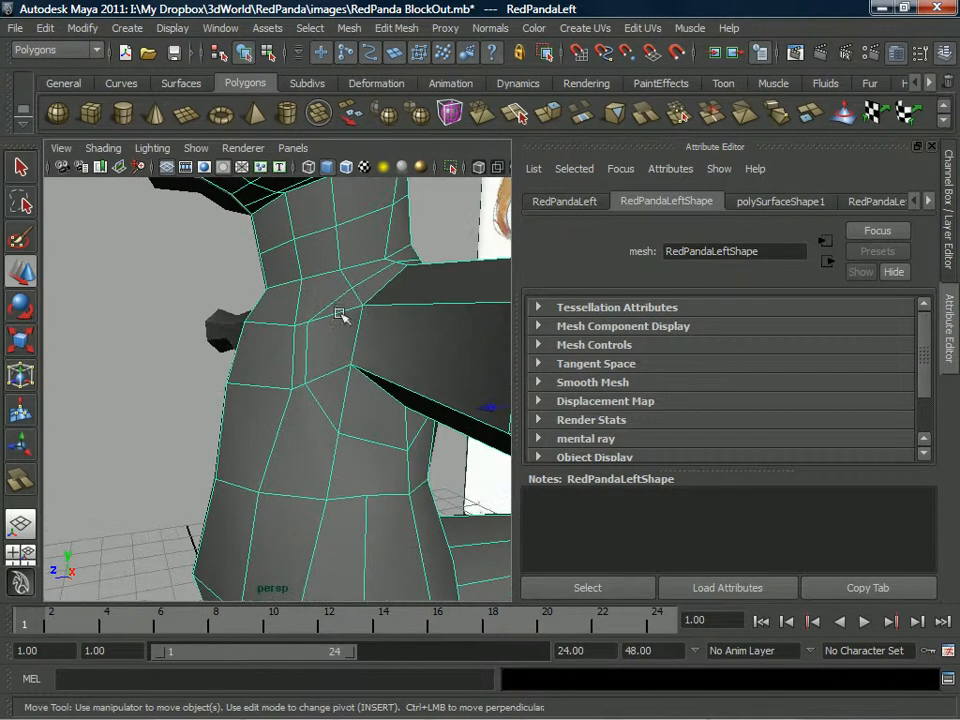
pyautogui.keyDown('alt'); pyautogui.moveTo(400, 421); pyautogui.dragTo(347, 404); pyautogui.keyUp('alt')
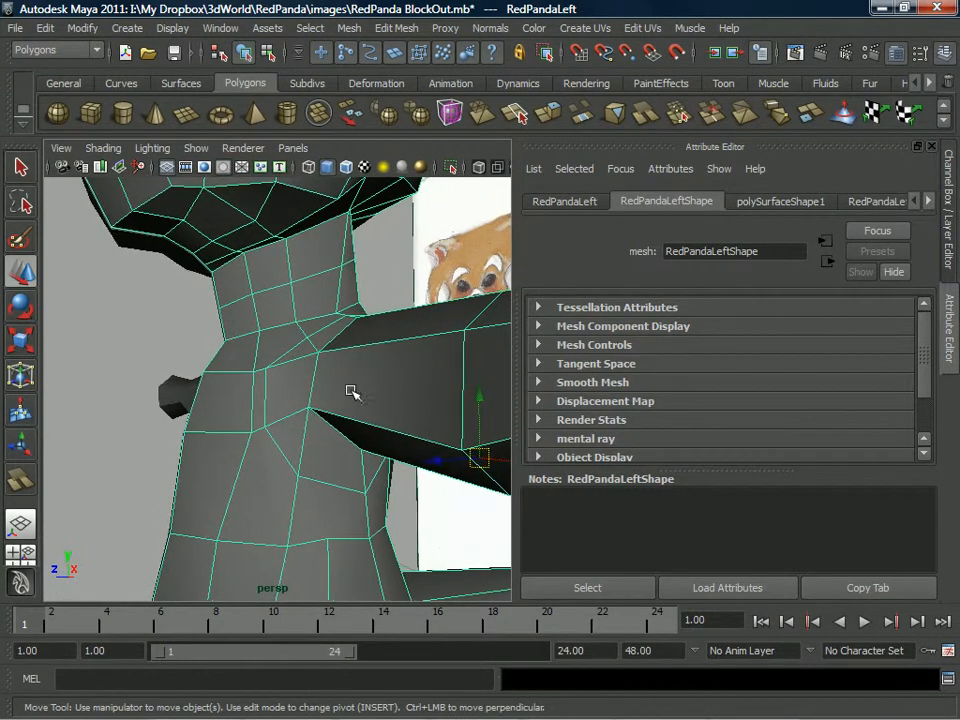
pyautogui.keyDown('alt'); pyautogui.moveTo(272, 388); pyautogui.dragTo(131, 415); pyautogui.keyUp('alt')
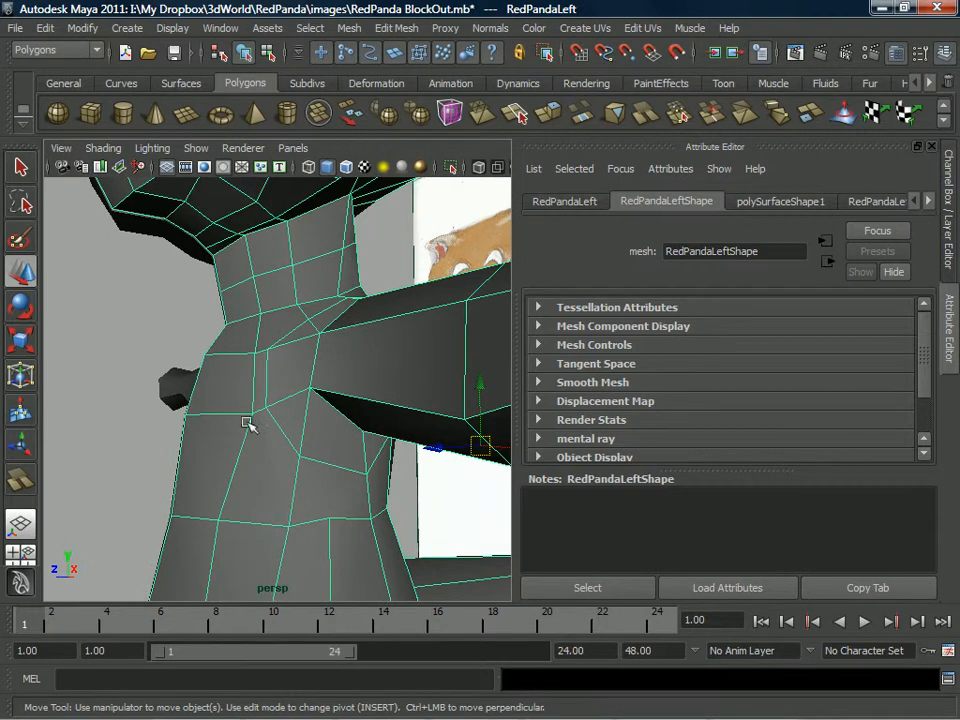
pyautogui.keyDown('alt'); pyautogui.moveTo(296, 432); pyautogui.dragTo(211, 340); pyautogui.keyUp('alt')
pyautogui.keyDown('alt'); pyautogui.moveTo(313, 382); pyautogui.dragTo(249, 360); pyautogui.keyUp('alt')
pyautogui.moveTo(248, 358); pyautogui.dragTo(204, 354, button='right')
# Use the Split Polygon tool to add an edge along the upper arm into the shoulder.
pyautogui.scroll(-2, 349, 418)
pyautogui.click(389, 449)
pyautogui.press('Return')
pyautogui.keyDown('alt'); pyautogui.moveTo(246, 377); pyautogui.dragTo(280, 380); pyautogui.keyUp('alt')
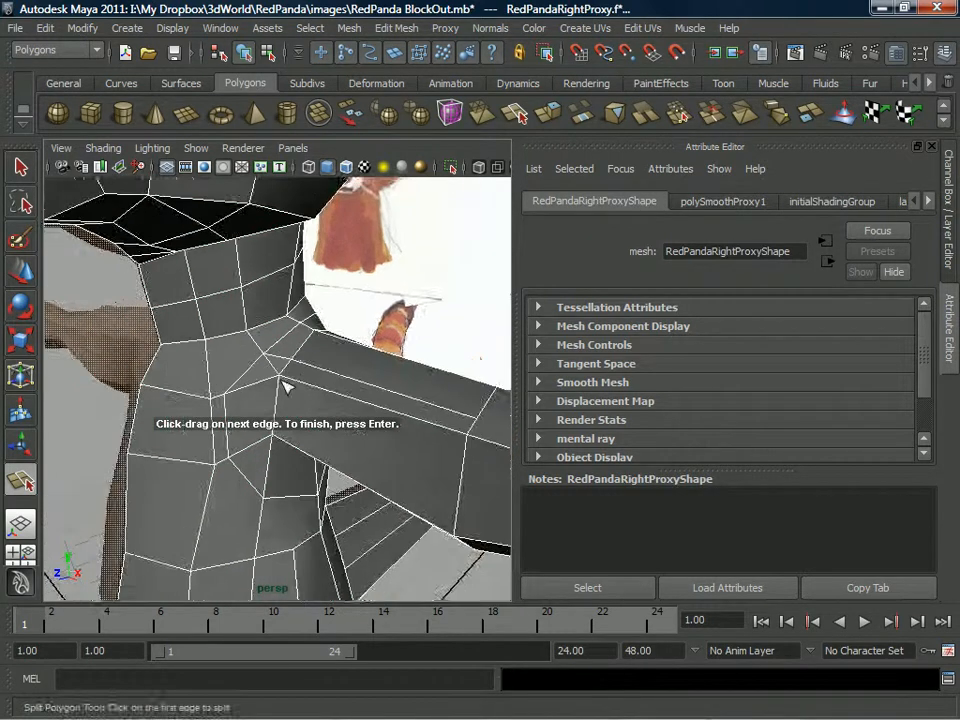
pyautogui.scroll(3, 280, 380)
pyautogui.keyDown('alt'); pyautogui.moveTo(270, 433); pyautogui.dragTo(283, 386); pyautogui.keyUp('alt')
# Split new edges across the top and back of the shoulder to build a loop around the arm joint.
pyautogui.keyDown('alt'); pyautogui.moveTo(183, 382); pyautogui.dragTo(17, 373); pyautogui.keyUp('alt')
pyautogui.keyDown('alt'); pyautogui.moveTo(120, 379); pyautogui.dragTo(255, 399, button='middle'); pyautogui.keyUp('alt')
pyautogui.keyDown('alt'); pyautogui.moveTo(255, 399); pyautogui.dragTo(262, 407); pyautogui.keyUp('alt')
pyautogui.keyDown('alt'); pyautogui.moveTo(262, 407); pyautogui.dragTo(289, 384, button='middle'); pyautogui.keyUp('alt')
pyautogui.keyDown('alt'); pyautogui.moveTo(289, 384); pyautogui.dragTo(422, 384); pyautogui.keyUp('alt')
pyautogui.keyDown('alt'); pyautogui.moveTo(272, 370); pyautogui.dragTo(334, 277); pyautogui.keyUp('alt')
pyautogui.press('Return')
pyautogui.press('Return')
pyautogui.keyDown('alt'); pyautogui.moveTo(246, 328); pyautogui.dragTo(305, 332); pyautogui.keyUp('alt')
pyautogui.press('Return')
# Split the faces behind and in front of the armpit to carry the shoulder loop beneath the arm.
pyautogui.keyDown('alt'); pyautogui.moveTo(339, 433); pyautogui.dragTo(372, 405); pyautogui.keyUp('alt')
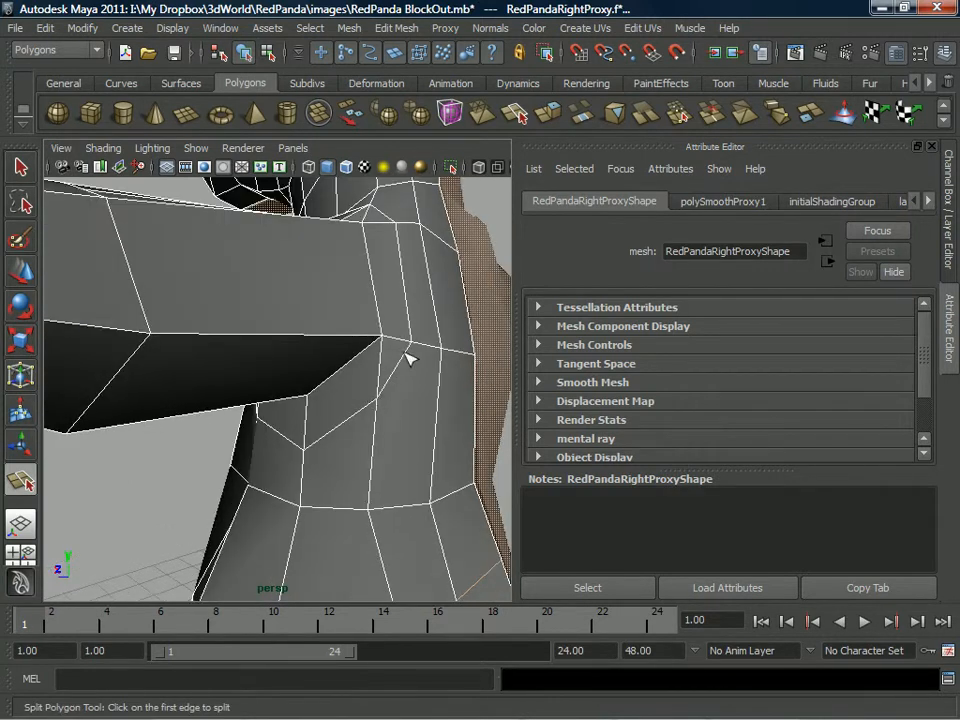
pyautogui.click(381, 397)
pyautogui.click(252, 374)
pyautogui.press('Return')
pyautogui.keyDown('alt'); pyautogui.moveTo(322, 372); pyautogui.dragTo(270, 391); pyautogui.keyUp('alt')
pyautogui.keyDown('alt'); pyautogui.moveTo(224, 341); pyautogui.dragTo(251, 418); pyautogui.keyUp('alt')
pyautogui.click(247, 405)
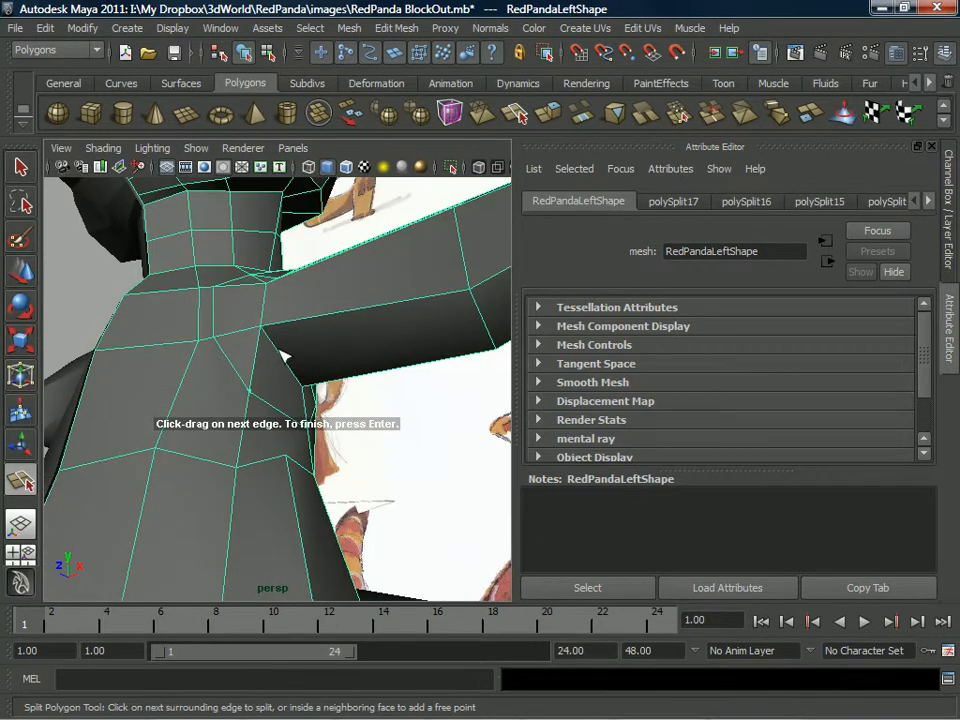
pyautogui.click(279, 351)
pyautogui.press('Return')
# Select the redundant short edges around the shoulder and armpit and delete them.
pyautogui.keyDown('alt'); pyautogui.moveTo(332, 332); pyautogui.dragTo(240, 373); pyautogui.keyUp('alt')
pyautogui.moveTo(233, 361); pyautogui.dragTo(242, 330, button='right')
pyautogui.press('w')
pyautogui.click(239, 354)
pyautogui.keyDown('alt'); pyautogui.moveTo(242, 313); pyautogui.dragTo(248, 271); pyautogui.keyUp('alt')
pyautogui.keyDown('alt'); pyautogui.moveTo(324, 262); pyautogui.dragTo(350, 260); pyautogui.keyUp('alt')
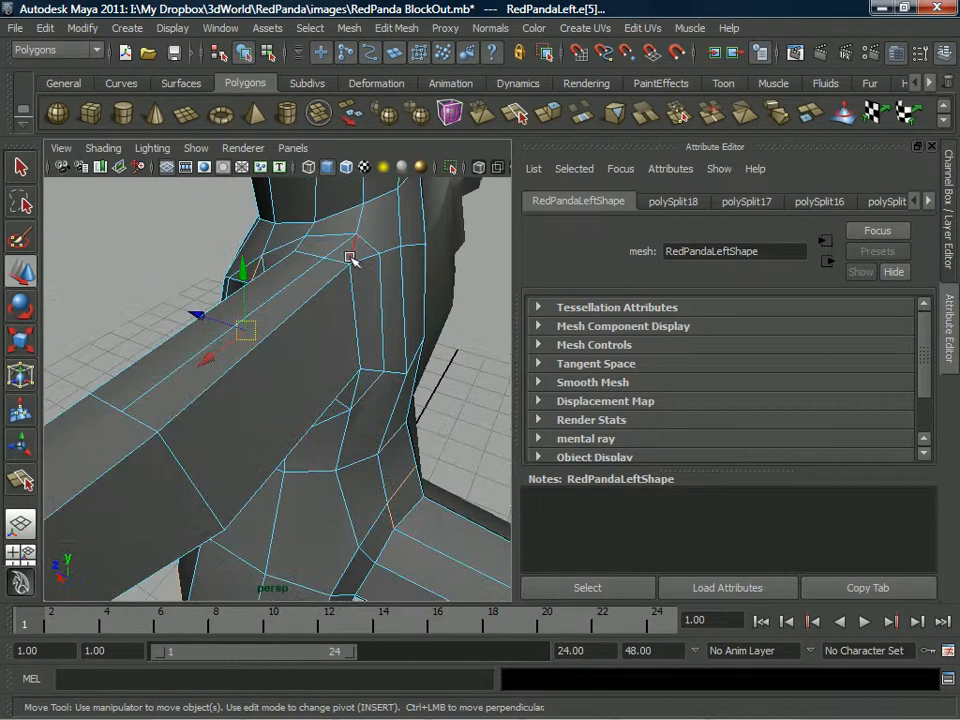
pyautogui.keyDown('alt'); pyautogui.moveTo(377, 330); pyautogui.dragTo(392, 386); pyautogui.keyUp('alt')
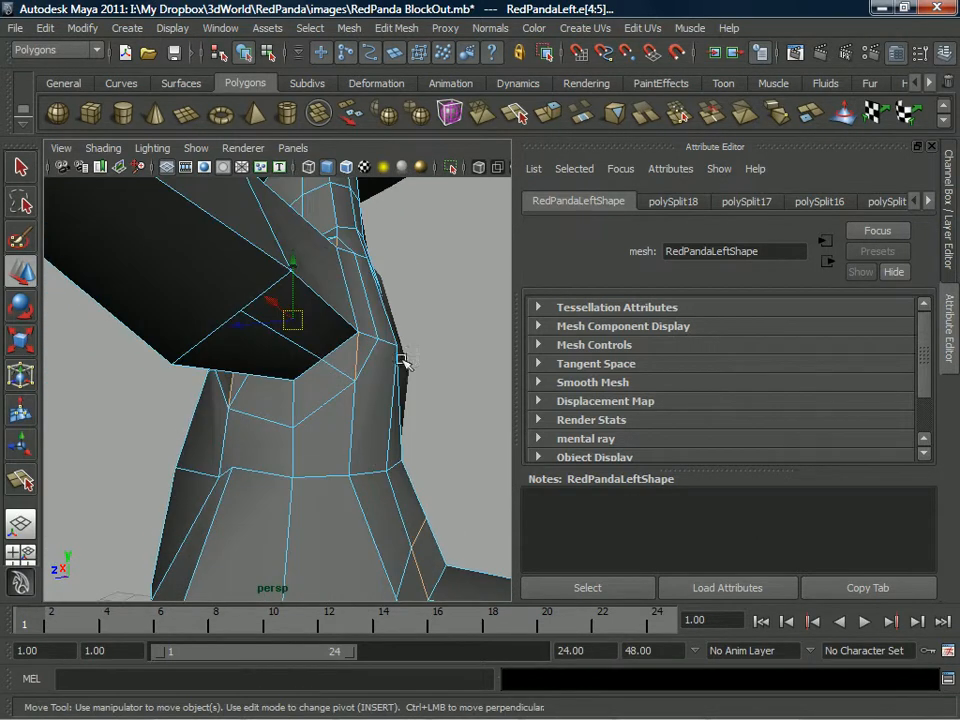
pyautogui.scroll(-5, 384, 412)
pyautogui.keyDown('alt'); pyautogui.moveTo(276, 345); pyautogui.dragTo(214, 331); pyautogui.keyUp('alt')
pyautogui.keyDown('alt'); pyautogui.moveTo(214, 331); pyautogui.dragTo(229, 377, button='right'); pyautogui.keyUp('alt')
pyautogui.keyDown('alt'); pyautogui.moveTo(332, 478); pyautogui.dragTo(444, 423); pyautogui.keyUp('alt')
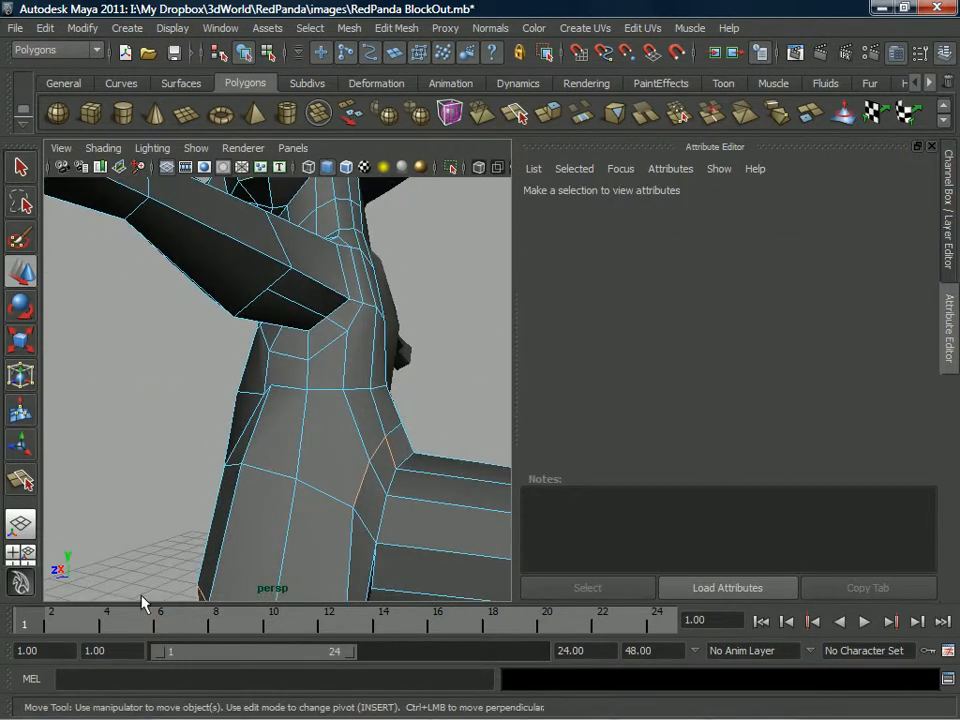
pyautogui.moveTo(127, 605); pyautogui.dragTo(127, 604)
pyautogui.scroll(-5, 411, 429)
pyautogui.moveTo(426, 355); pyautogui.dragTo(246, 486)
pyautogui.hotkey('ctrl', 'z')
pyautogui.click(369, 371)
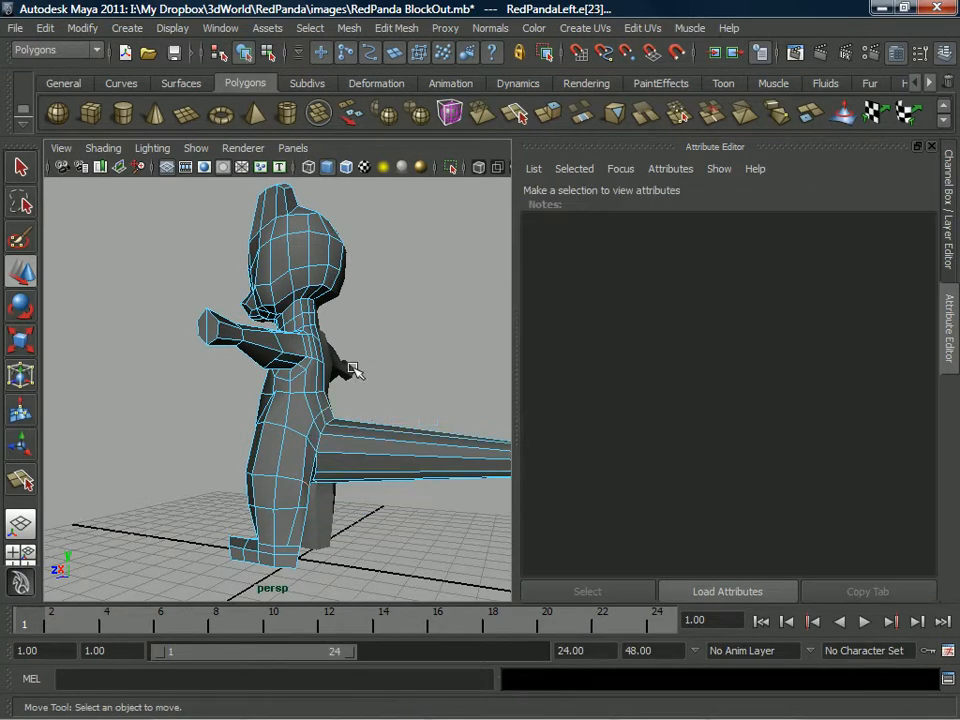
# Turn on Tweak mode for the Move tool in vertex editing and expand the perspective view to full screen.
pyautogui.scroll(5, 257, 418)
pyautogui.keyDown('alt'); pyautogui.moveTo(257, 418); pyautogui.dragTo(219, 435); pyautogui.keyUp('alt')
pyautogui.click(302, 362)
pyautogui.moveTo(219, 360); pyautogui.dragTo(275, 418, button='right')
pyautogui.click(222, 430)
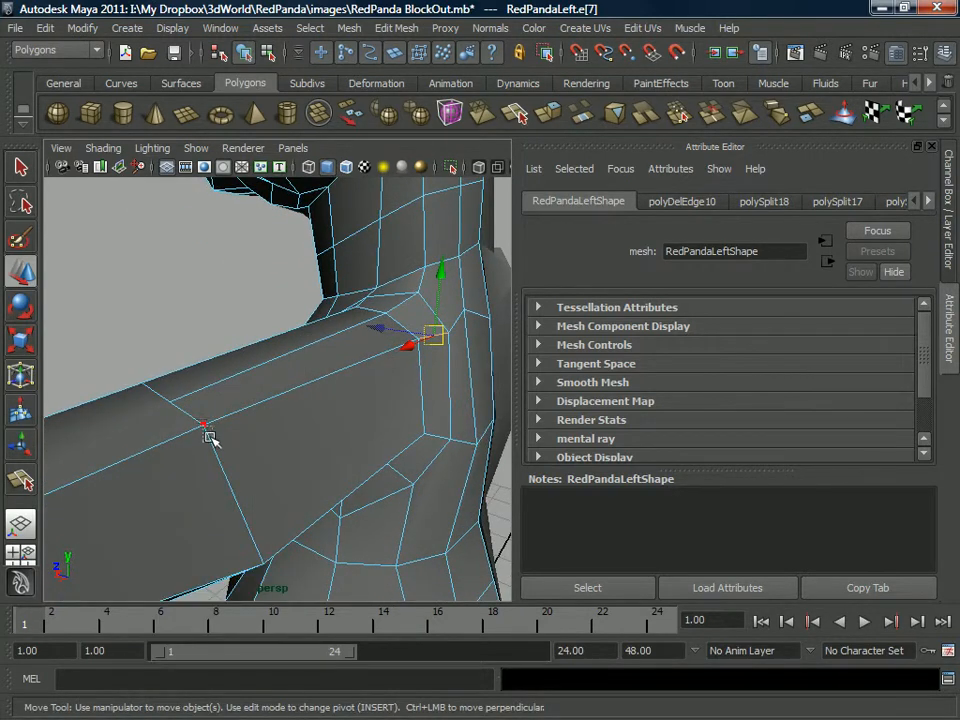
pyautogui.click(202, 424)
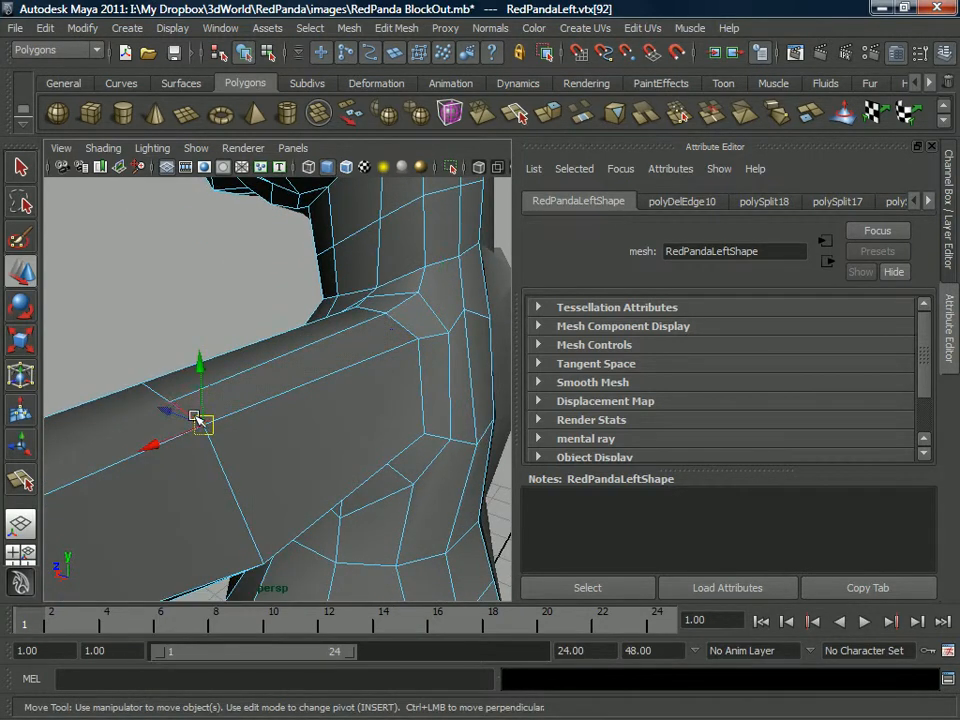
pyautogui.doubleClick(21, 271)
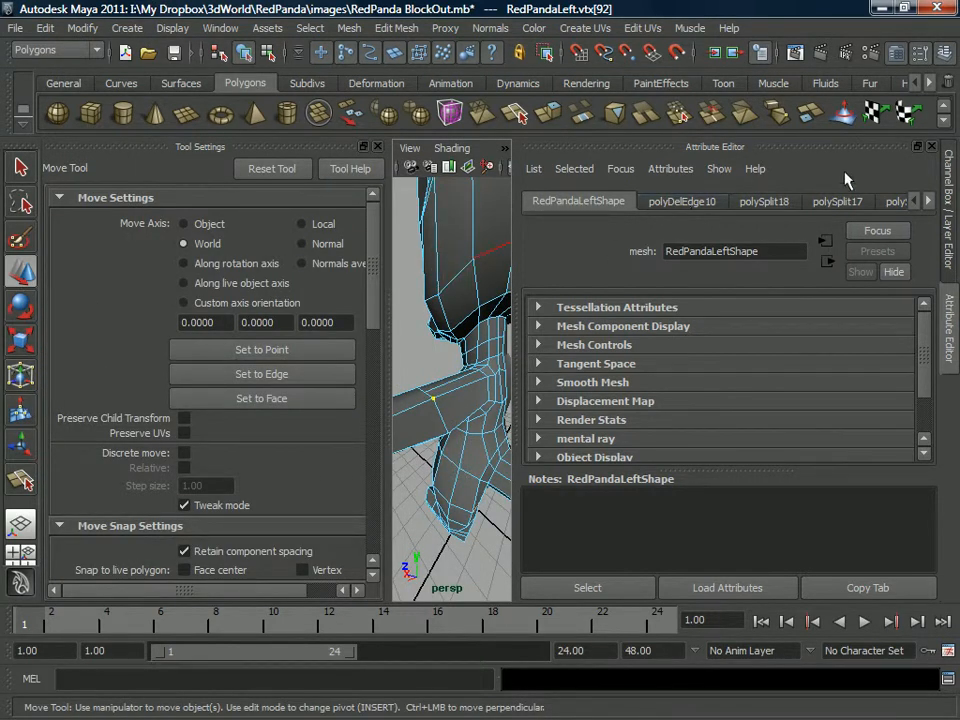
pyautogui.click(933, 147)
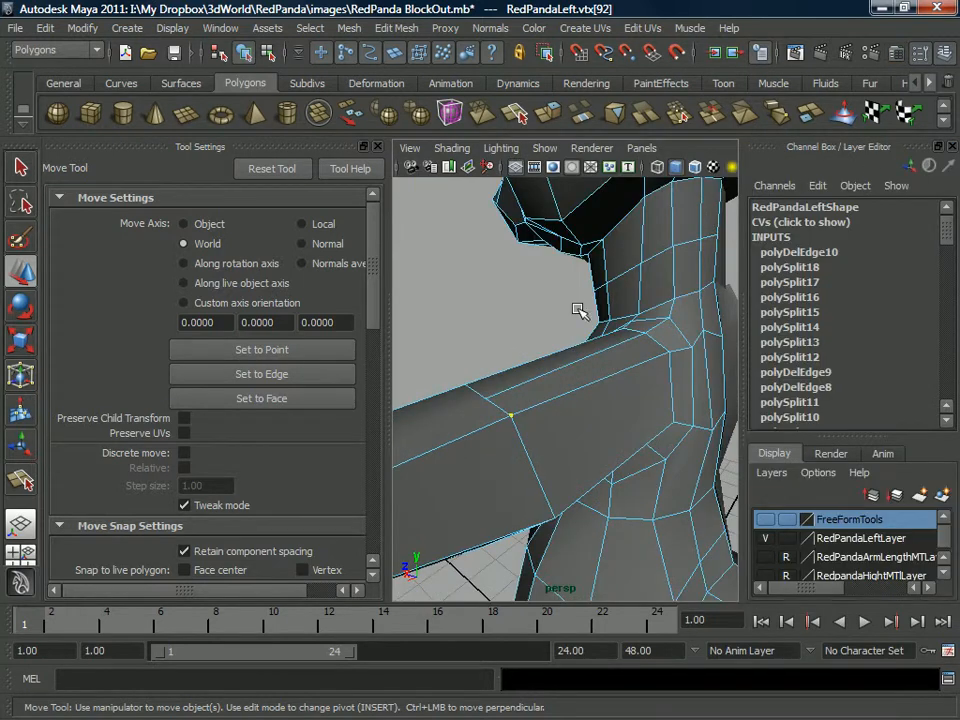
pyautogui.hotkey('ctrl', 'space')
# Tweak the vertices at the front of the shoulder and upper chest to even out the edge spacing.
pyautogui.moveTo(330, 471); pyautogui.dragTo(358, 552)
pyautogui.keyDown('alt'); pyautogui.moveTo(362, 435); pyautogui.dragTo(514, 426); pyautogui.keyUp('alt')
pyautogui.keyDown('alt'); pyautogui.moveTo(540, 382); pyautogui.dragTo(488, 408, button='middle'); pyautogui.keyUp('alt')
pyautogui.keyDown('alt'); pyautogui.moveTo(524, 384); pyautogui.dragTo(450, 377); pyautogui.keyUp('alt')
pyautogui.keyDown('alt'); pyautogui.moveTo(350, 382); pyautogui.dragTo(331, 360); pyautogui.keyUp('alt')
pyautogui.click(340, 454)
pyautogui.keyDown('alt'); pyautogui.moveTo(333, 462); pyautogui.dragTo(387, 373); pyautogui.keyUp('alt')
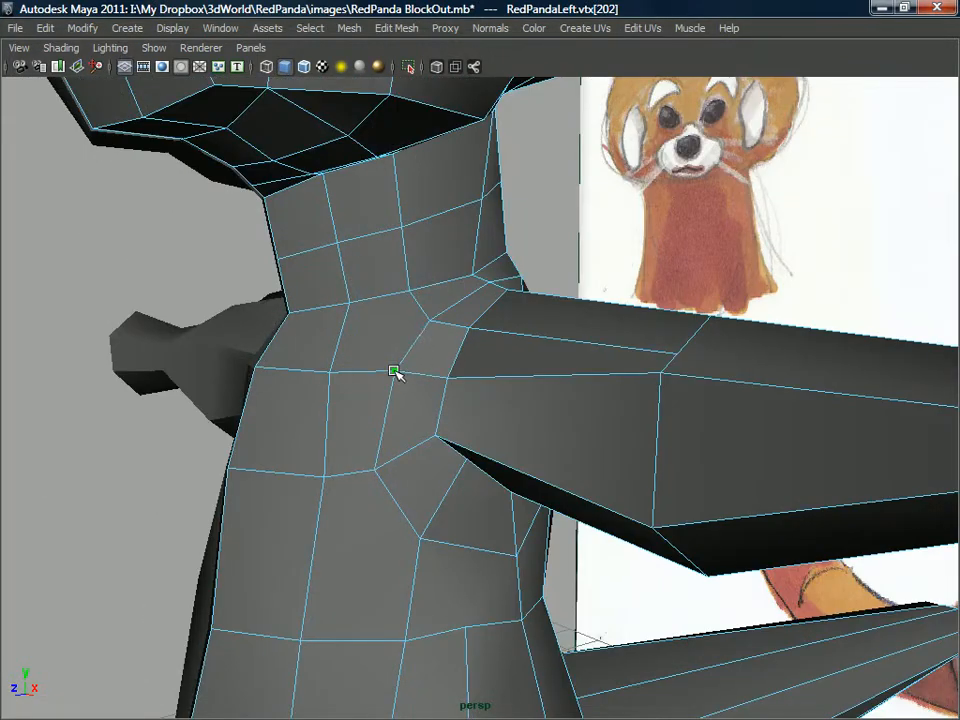
# Reposition the vertices on top of and behind the shoulder to round the loop around the arm joint.
pyautogui.keyDown('alt'); pyautogui.moveTo(454, 321); pyautogui.dragTo(484, 307); pyautogui.keyUp('alt')
pyautogui.click(473, 305)
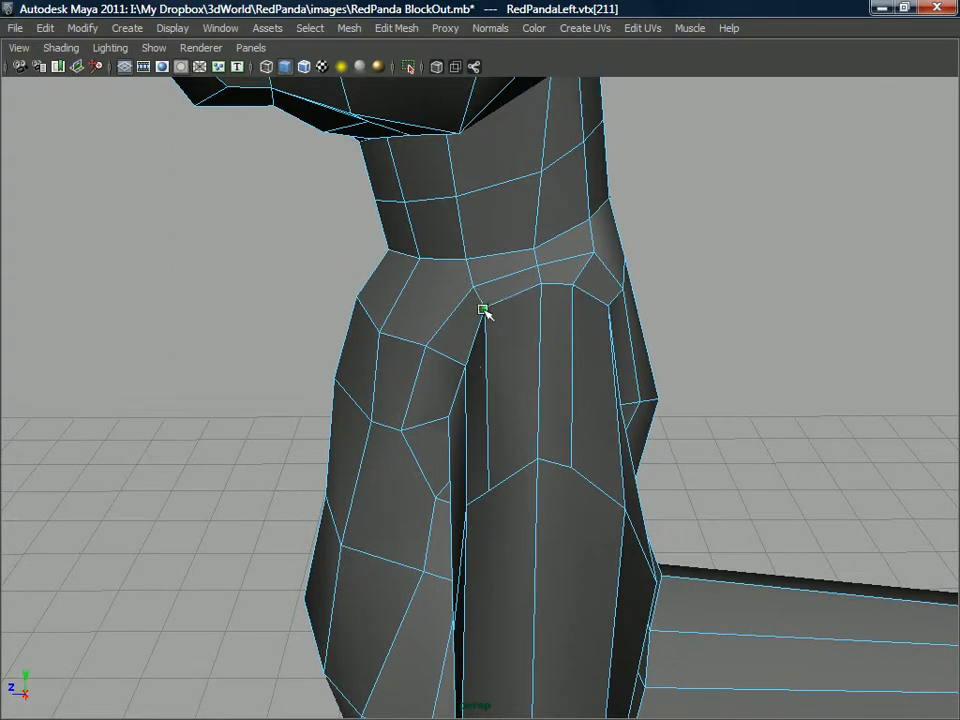
pyautogui.moveTo(463, 369); pyautogui.dragTo(583, 343)
pyautogui.click(556, 404)
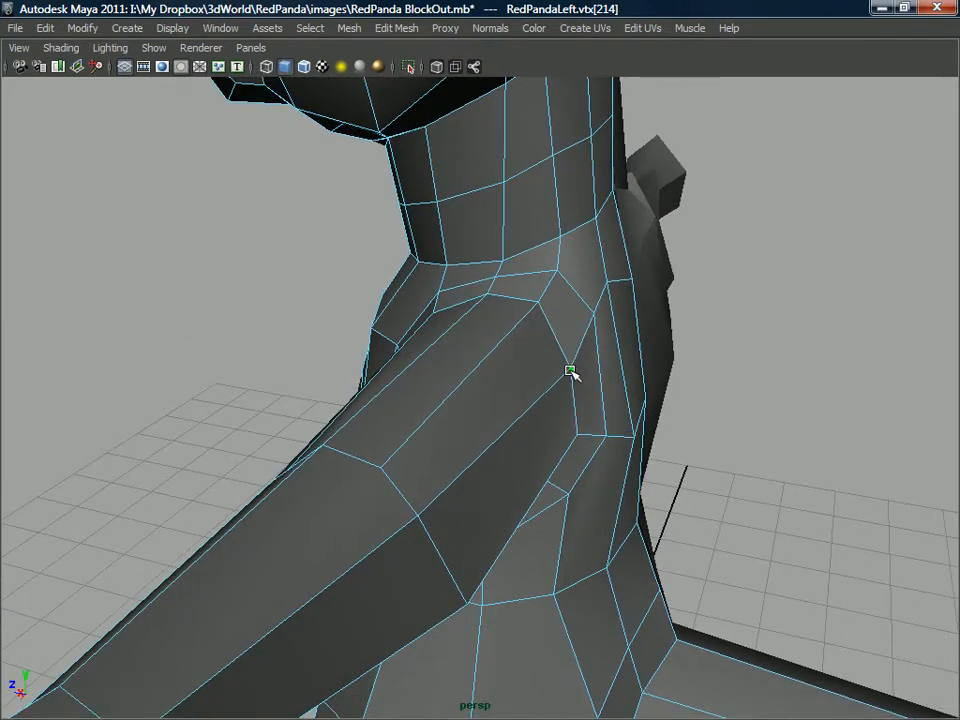
pyautogui.click(557, 367)
pyautogui.keyDown('alt'); pyautogui.moveTo(557, 367); pyautogui.dragTo(530, 388); pyautogui.keyUp('alt')
pyautogui.keyDown('alt'); pyautogui.moveTo(527, 387); pyautogui.dragTo(614, 305); pyautogui.keyUp('alt')
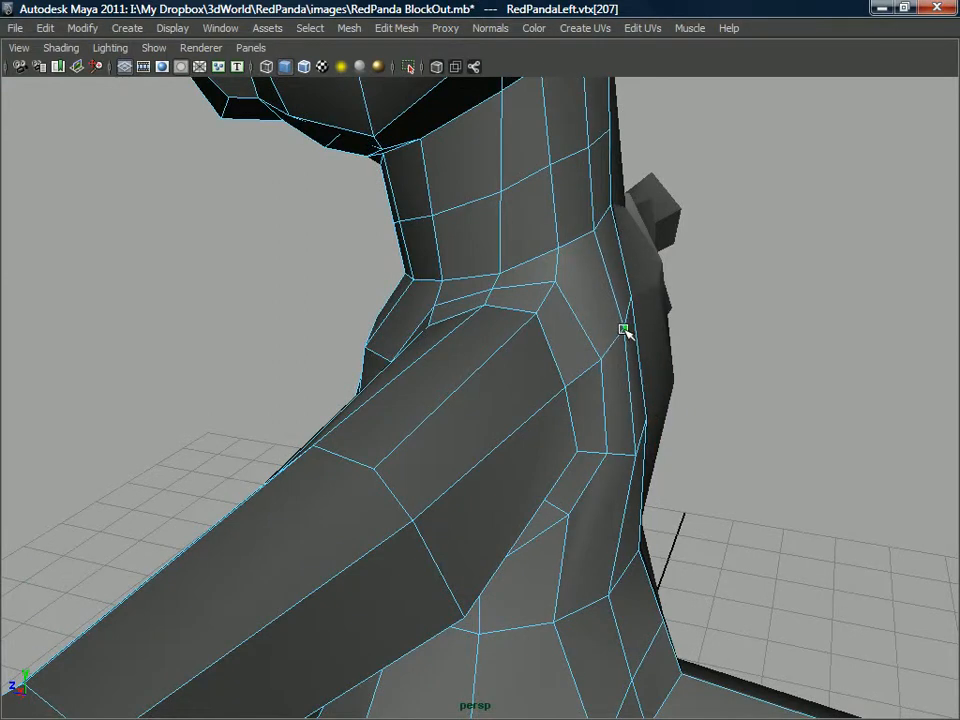
# Adjust the upper-back vertices beside the arm joint and behind the armpit.
pyautogui.click(624, 335)
pyautogui.keyDown('alt'); pyautogui.moveTo(615, 321); pyautogui.dragTo(542, 313); pyautogui.keyUp('alt')
pyautogui.click(504, 399)
pyautogui.click(464, 412)
pyautogui.click(420, 396)
pyautogui.click(451, 392)
pyautogui.click(474, 407)
pyautogui.click(418, 378)
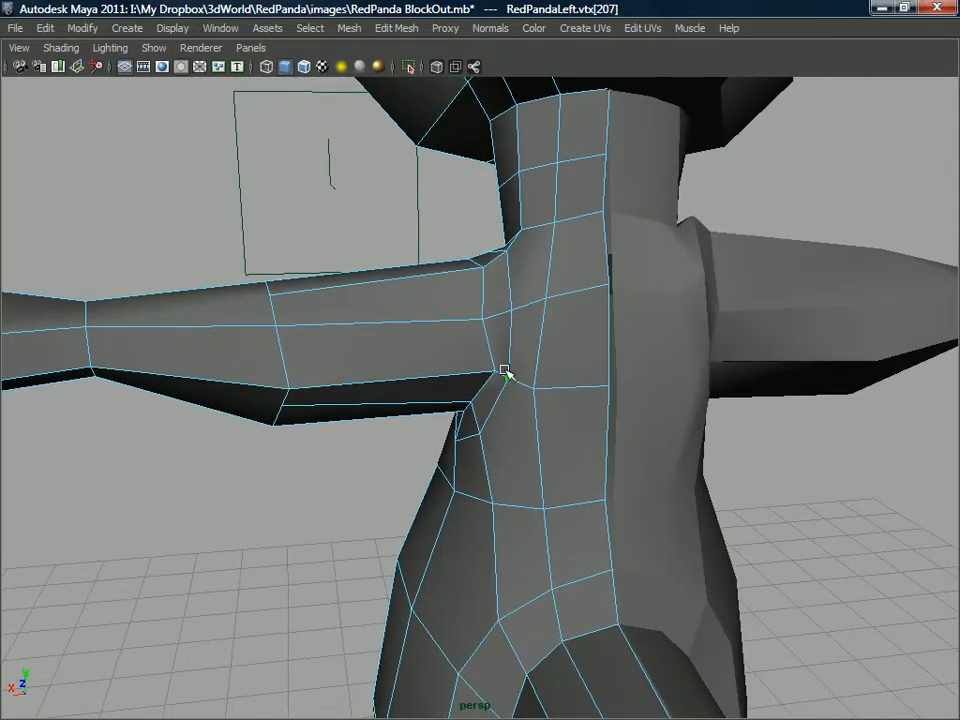
# Even out the vertices between the arm and the spine on the upper back, and undo the last adjustment.
pyautogui.keyDown('alt'); pyautogui.moveTo(494, 303); pyautogui.dragTo(450, 410); pyautogui.keyUp('alt')
pyautogui.click(506, 302)
pyautogui.click(518, 304)
pyautogui.click(536, 388)
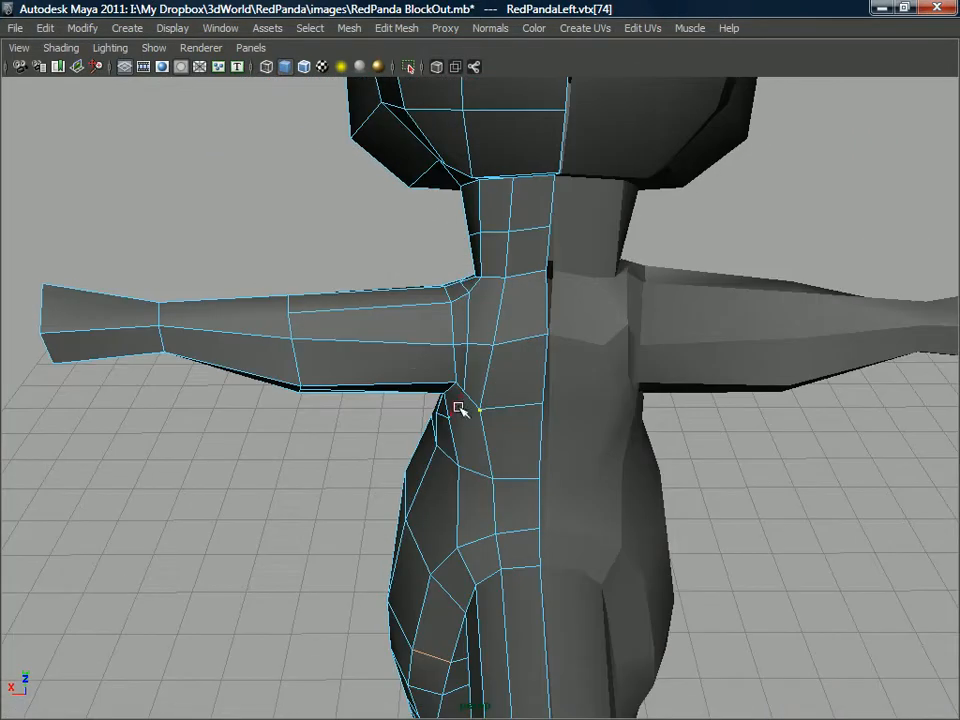
pyautogui.click(502, 345)
pyautogui.moveTo(502, 345)
pyautogui.keyDown('alt'); pyautogui.mouseDown()
pyautogui.moveTo(549, 313)
pyautogui.moveTo(602, 309)
pyautogui.moveTo(542, 357)
pyautogui.moveTo(566, 369)
pyautogui.moveTo(518, 355)
pyautogui.mouseUp(); pyautogui.keyUp('alt')
pyautogui.click(549, 314)
pyautogui.hotkey('ctrl', 'z')
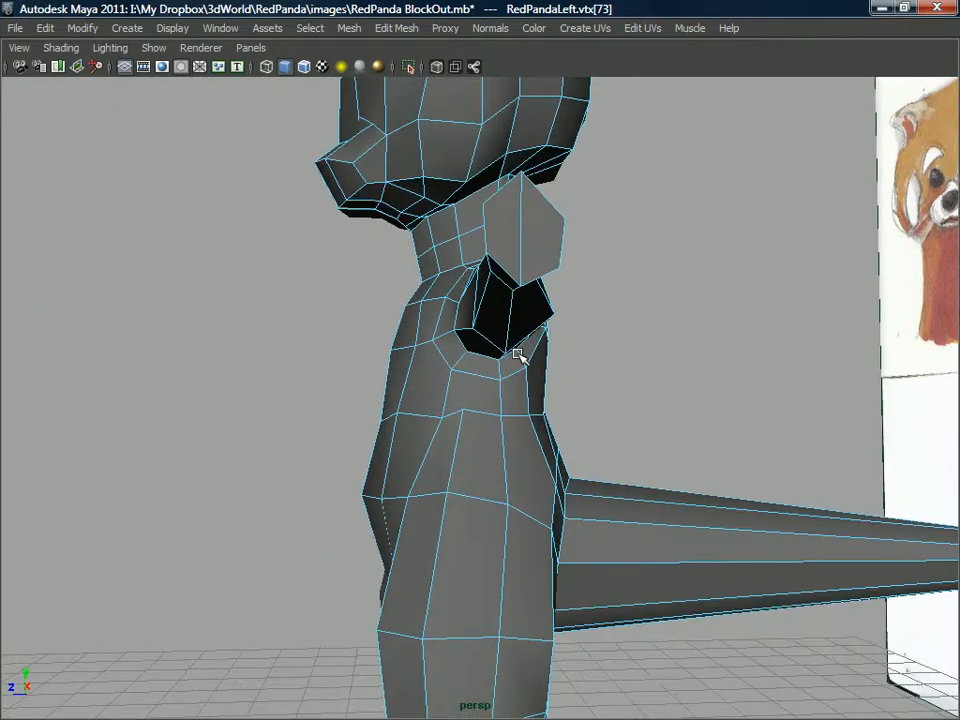
# Examine the edges running across the chest between the neck, shoulder and torso.
pyautogui.keyDown('alt'); pyautogui.moveTo(372, 411); pyautogui.dragTo(443, 456); pyautogui.keyUp('alt')
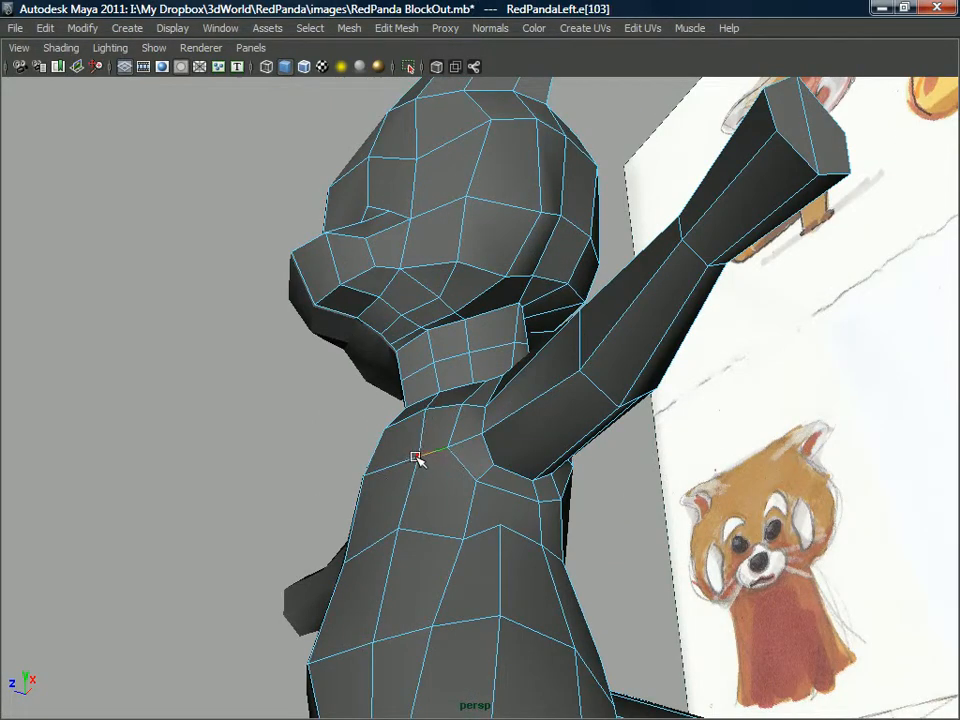
pyautogui.click(412, 457)
pyautogui.keyDown('alt'); pyautogui.moveTo(412, 457); pyautogui.dragTo(510, 369); pyautogui.keyUp('alt')
pyautogui.click(582, 419)
pyautogui.scroll(3, 494, 495)
pyautogui.scroll(-3, 494, 495)
pyautogui.moveTo(512, 369); pyautogui.dragTo(550, 336, button='right')
# Use the Split Polygon tool to add an edge from the neck base down the chest to the torso loop below the armpit.
pyautogui.keyDown('shift'); pyautogui.rightClick(520, 367); pyautogui.keyUp('shift')
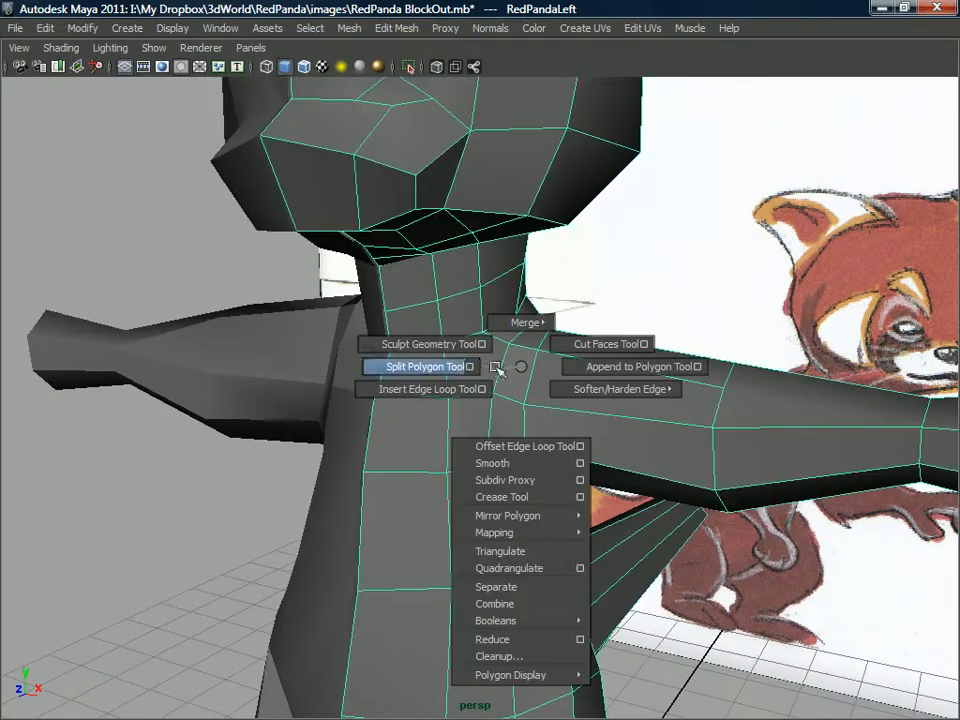
pyautogui.keyDown('shift'); pyautogui.moveTo(443, 369); pyautogui.dragTo(441, 369, button='right'); pyautogui.keyUp('shift')
pyautogui.keyDown('alt'); pyautogui.moveTo(508, 372); pyautogui.dragTo(490, 342); pyautogui.keyUp('alt')
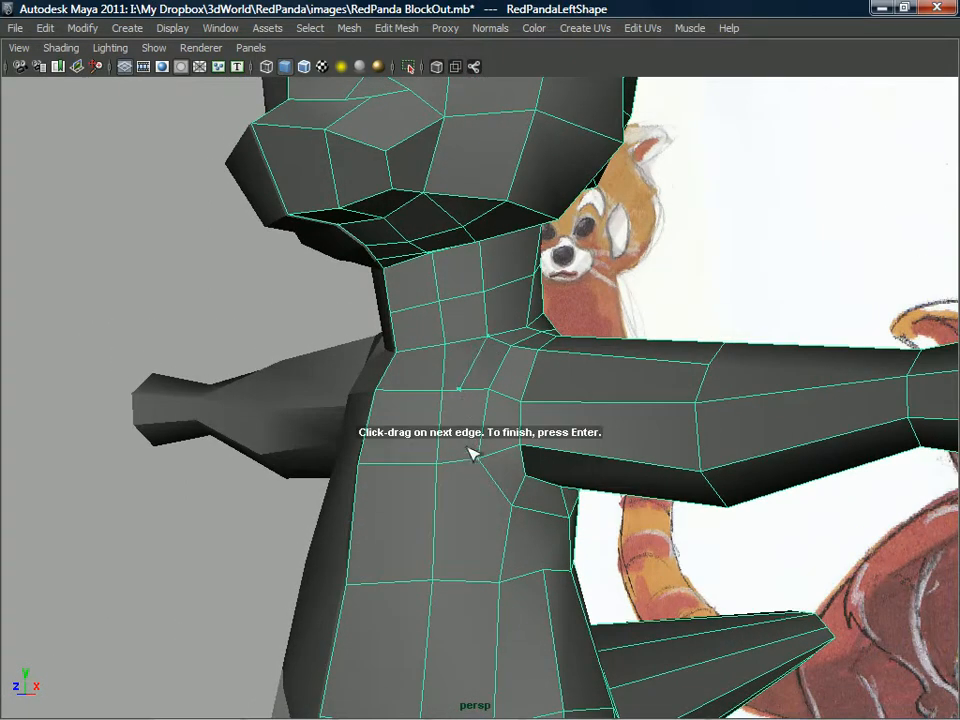
pyautogui.keyDown('alt'); pyautogui.moveTo(470, 475); pyautogui.dragTo(470, 530); pyautogui.keyUp('alt')
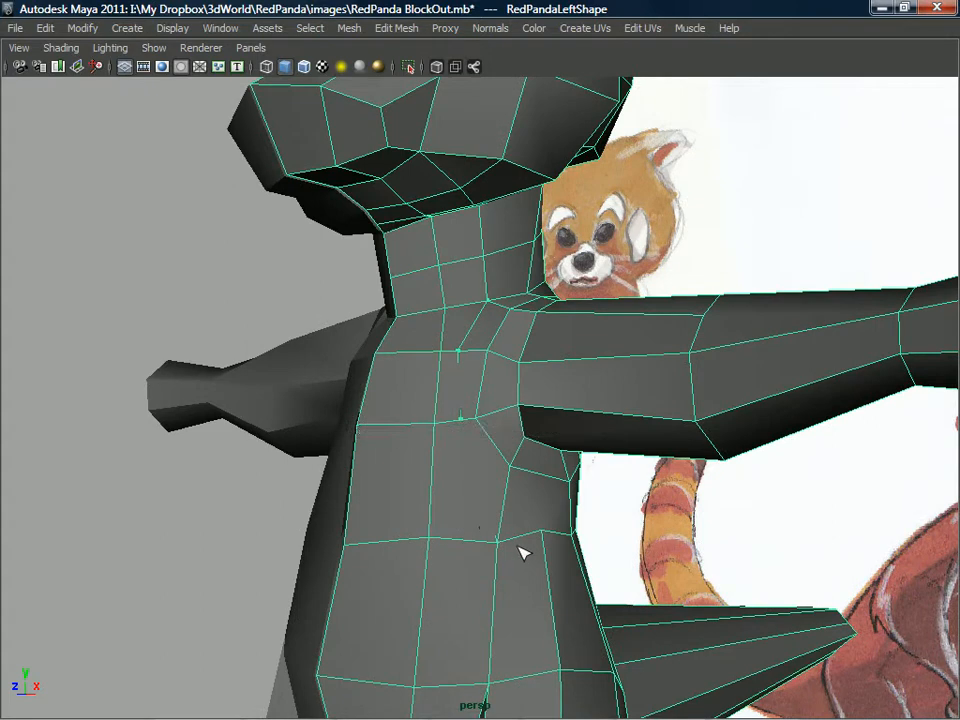
pyautogui.moveTo(506, 381)
pyautogui.keyDown('alt'); pyautogui.mouseDown()
pyautogui.moveTo(574, 394)
pyautogui.moveTo(506, 424)
pyautogui.moveTo(502, 337)
pyautogui.moveTo(490, 437)
pyautogui.moveTo(507, 392)
pyautogui.mouseUp(); pyautogui.keyUp('alt')
pyautogui.moveTo(506, 361); pyautogui.dragTo(534, 371, button='right')
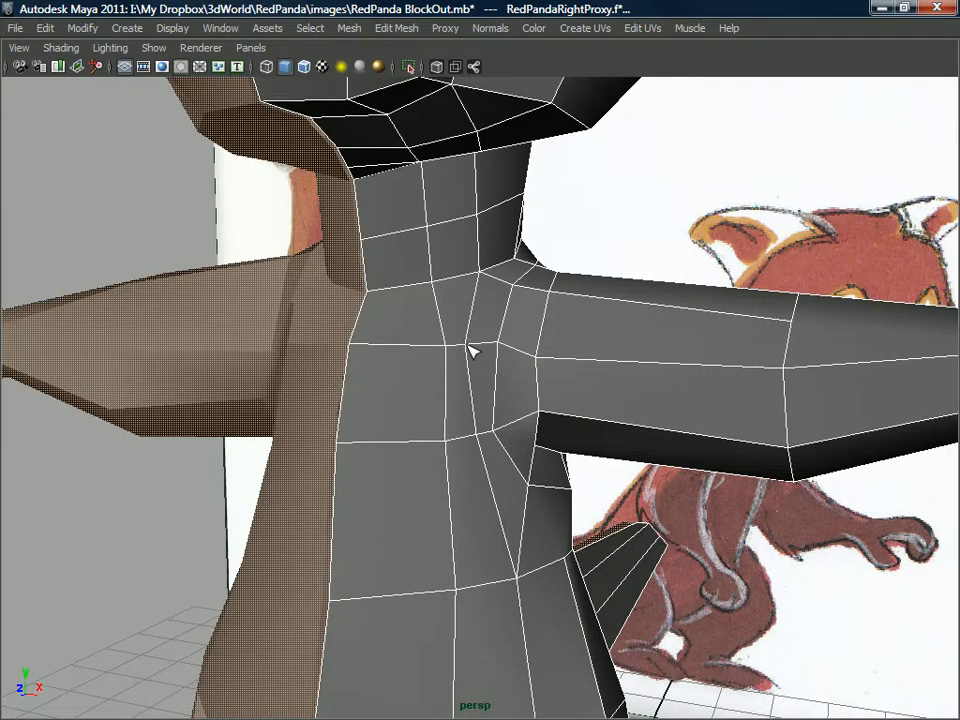
# Tweak the chest and front armpit vertices around the new chest edge to space them evenly.
pyautogui.moveTo(465, 344); pyautogui.dragTo(470, 346)
pyautogui.moveTo(513, 348)
pyautogui.keyDown('alt'); pyautogui.mouseDown()
pyautogui.moveTo(506, 317)
pyautogui.moveTo(499, 338)
pyautogui.mouseUp(); pyautogui.keyUp('alt')
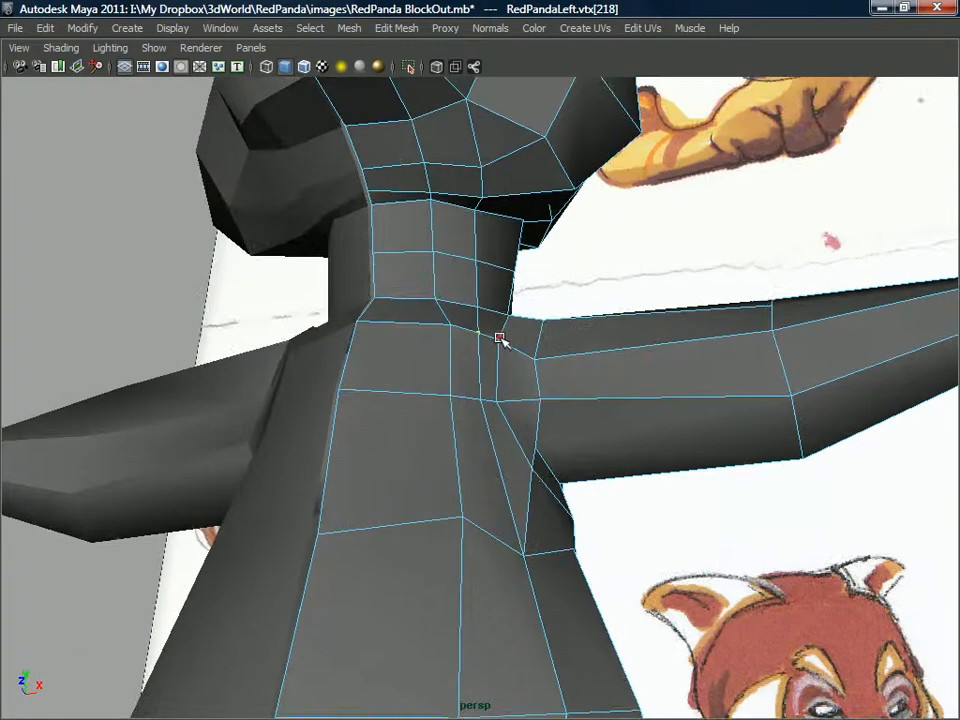
pyautogui.click(494, 398)
pyautogui.keyDown('alt'); pyautogui.moveTo(514, 392); pyautogui.dragTo(531, 470); pyautogui.keyUp('alt')
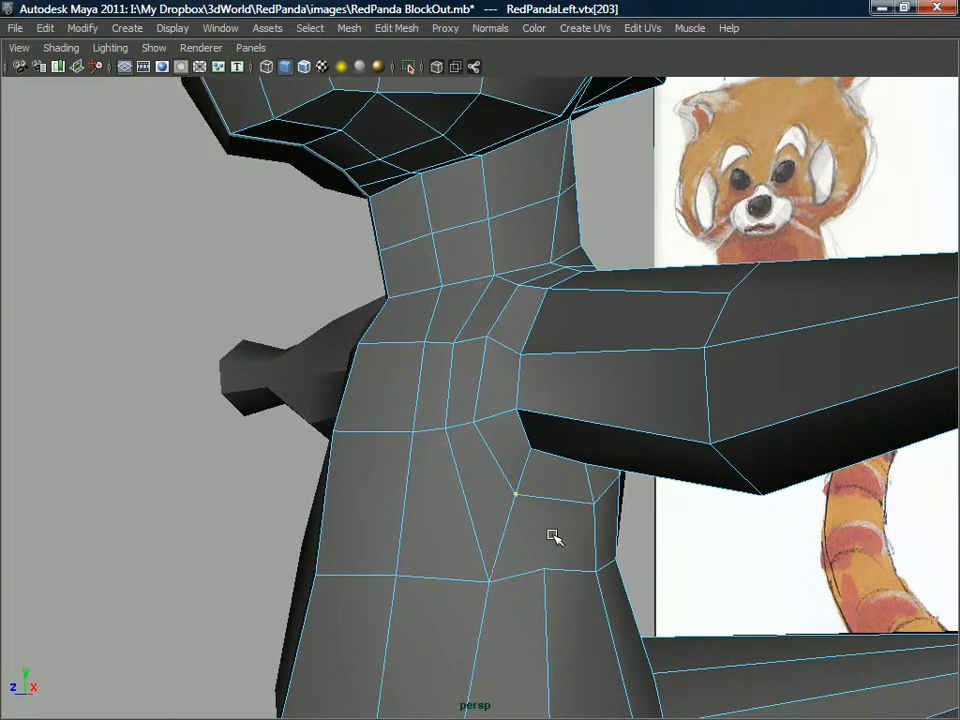
# Split polygons to extend the torso's side edge up through the armpit and along the underside of the arm.
pyautogui.press('q')
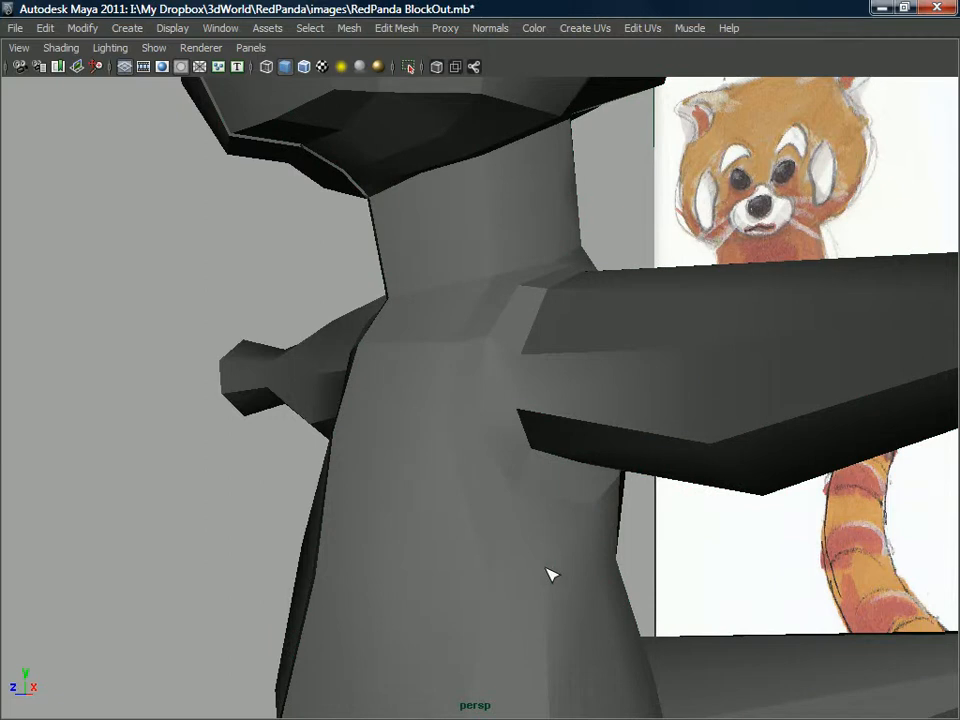
pyautogui.click(555, 566)
pyautogui.moveTo(572, 358); pyautogui.dragTo(500, 362, button='right')
pyautogui.click(560, 575)
pyautogui.moveTo(559, 551)
pyautogui.keyDown('alt'); pyautogui.mouseDown()
pyautogui.moveTo(565, 450)
pyautogui.moveTo(617, 390)
pyautogui.moveTo(564, 369)
pyautogui.moveTo(611, 326)
pyautogui.moveTo(583, 424)
pyautogui.moveTo(614, 385)
pyautogui.moveTo(574, 424)
pyautogui.moveTo(540, 396)
pyautogui.moveTo(478, 461)
pyautogui.mouseUp(); pyautogui.keyUp('alt')
pyautogui.press('Return')
pyautogui.rightClick(465, 488)
pyautogui.moveTo(465, 488); pyautogui.dragTo(515, 405, button='right')
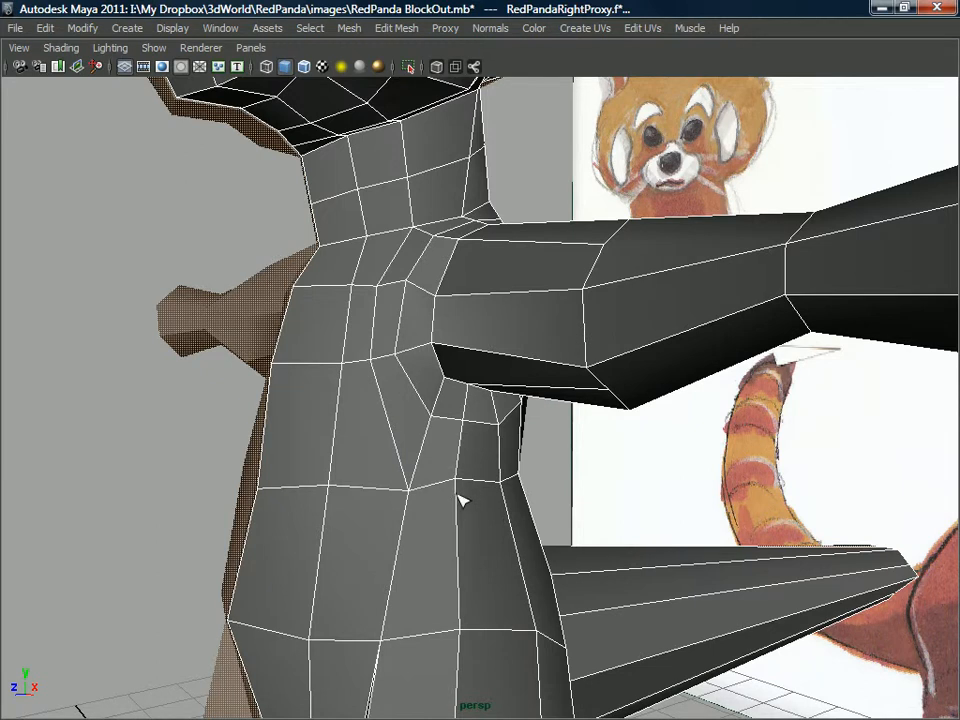
# Tweak the vertices of the torso loop below the armpit to space the new side edges evenly.
pyautogui.moveTo(457, 481); pyautogui.dragTo(462, 496)
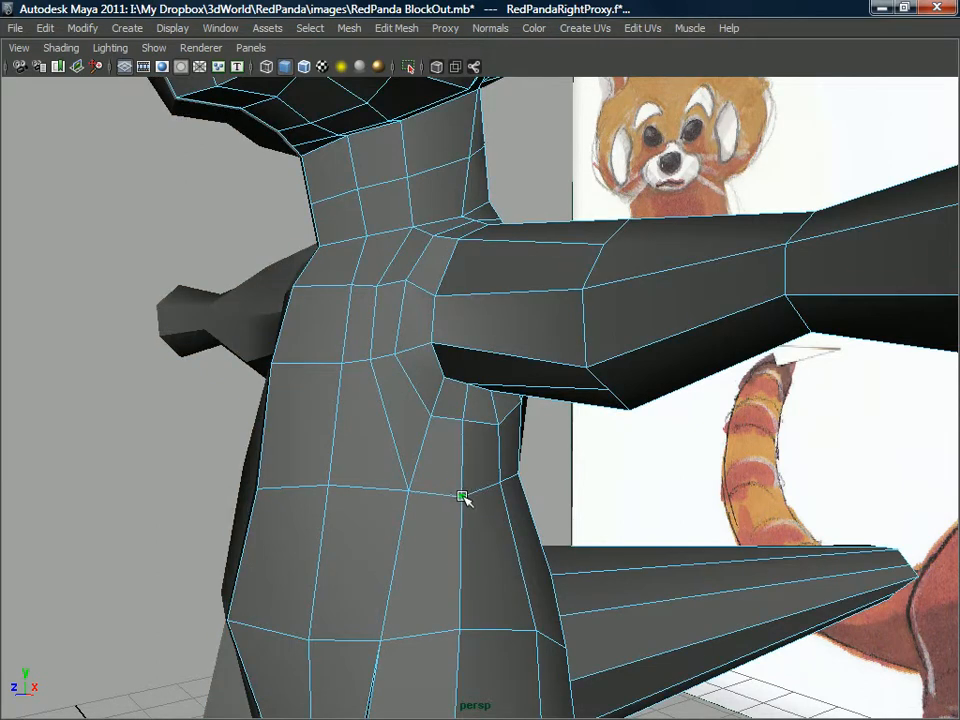
pyautogui.keyDown('alt'); pyautogui.moveTo(466, 444); pyautogui.dragTo(435, 443); pyautogui.keyUp('alt')
pyautogui.click(468, 438)
pyautogui.click(451, 442)
pyautogui.press('w')
pyautogui.click(466, 482)
pyautogui.press('F11')
pyautogui.click(409, 465)
pyautogui.press('Delete')
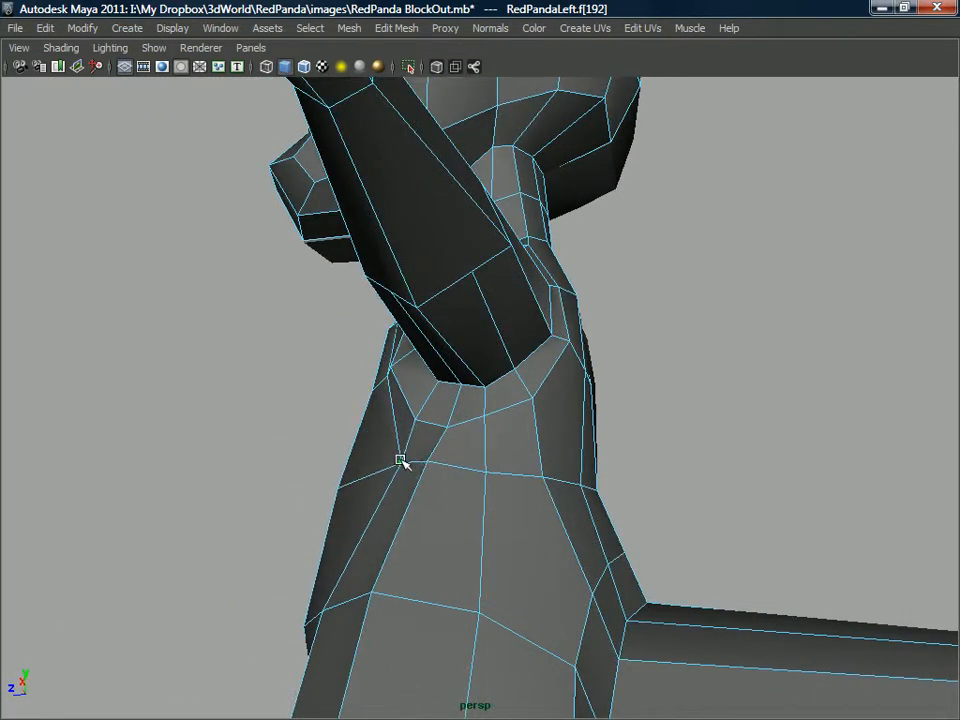
# Tweak the torso loop vertices at the rear of the armpit to even out the surrounding faces.
pyautogui.click(431, 463)
pyautogui.keyDown('alt'); pyautogui.moveTo(431, 463); pyautogui.dragTo(529, 444); pyautogui.keyUp('alt')
pyautogui.keyDown('alt'); pyautogui.moveTo(535, 432); pyautogui.dragTo(534, 391, button='right'); pyautogui.keyUp('alt')
pyautogui.keyDown('alt'); pyautogui.moveTo(533, 391); pyautogui.dragTo(536, 391); pyautogui.keyUp('alt')
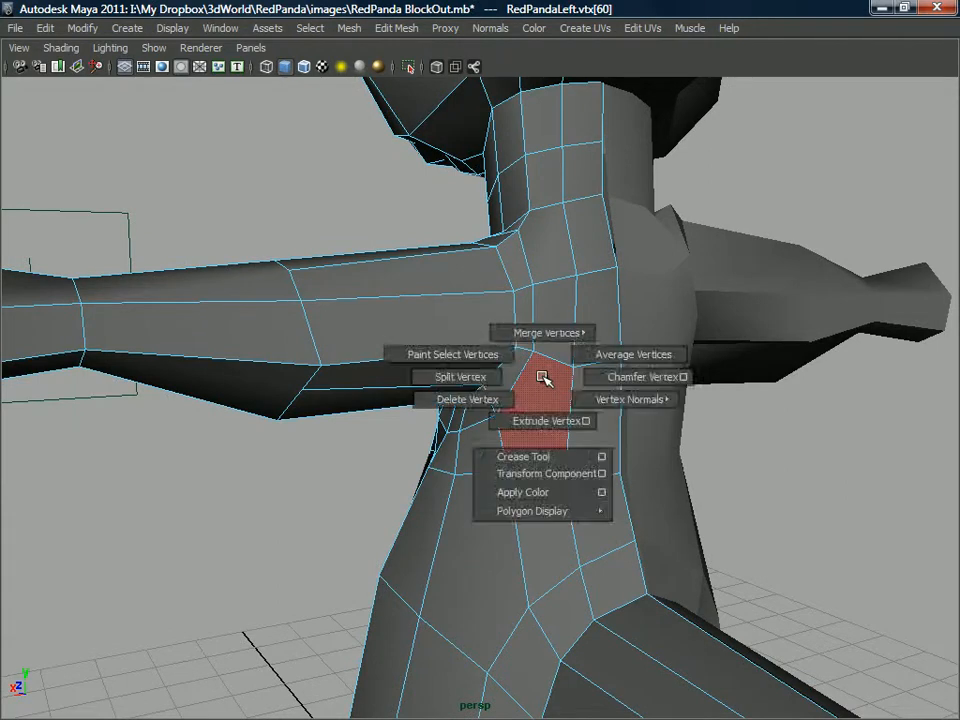
# Try to split the polygons from the torso loop behind the armpit up the back to the neck base.
pyautogui.moveTo(543, 377); pyautogui.dragTo(493, 370, button='right')
pyautogui.moveTo(578, 343); pyautogui.dragTo(505, 395, button='right')
pyautogui.click(573, 342)
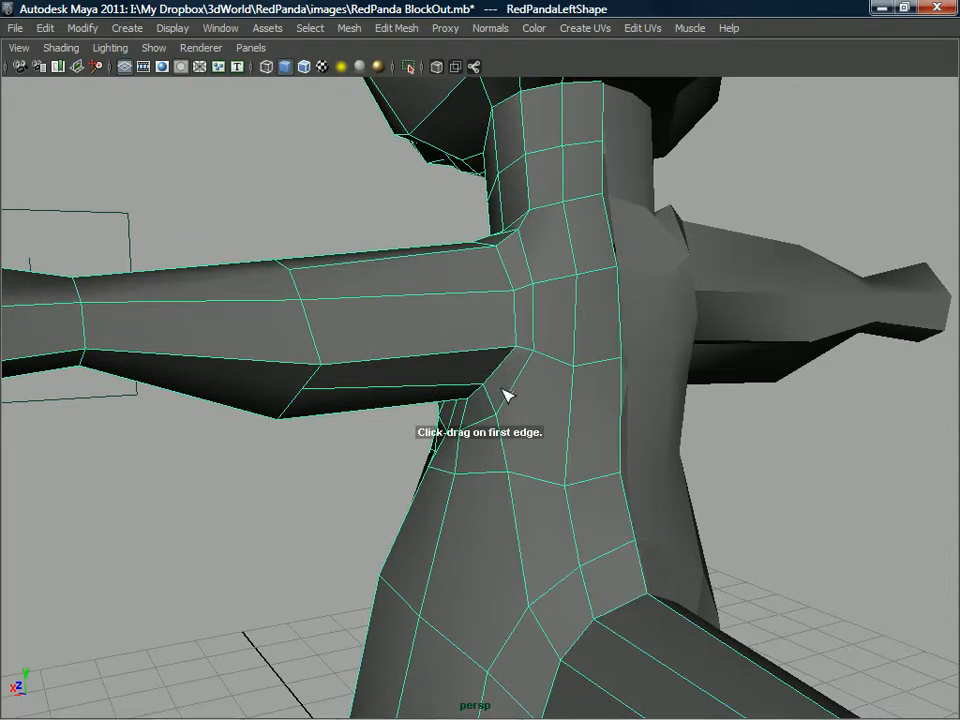
pyautogui.click(499, 472)
pyautogui.click(549, 351)
pyautogui.moveTo(552, 340)
pyautogui.keyDown('alt'); pyautogui.mouseDown()
pyautogui.moveTo(557, 373)
pyautogui.moveTo(548, 364)
pyautogui.mouseUp(); pyautogui.keyUp('alt')
pyautogui.moveTo(541, 244); pyautogui.dragTo(513, 245)
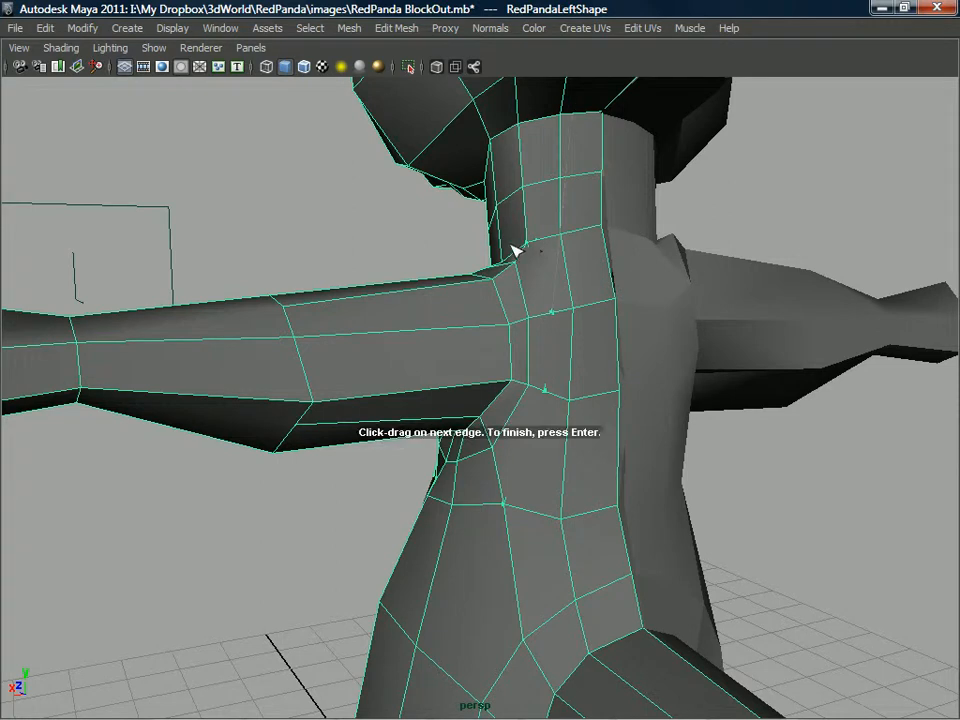
pyautogui.press('Return')
pyautogui.keyDown('alt'); pyautogui.moveTo(426, 446); pyautogui.dragTo(442, 424); pyautogui.keyUp('alt')
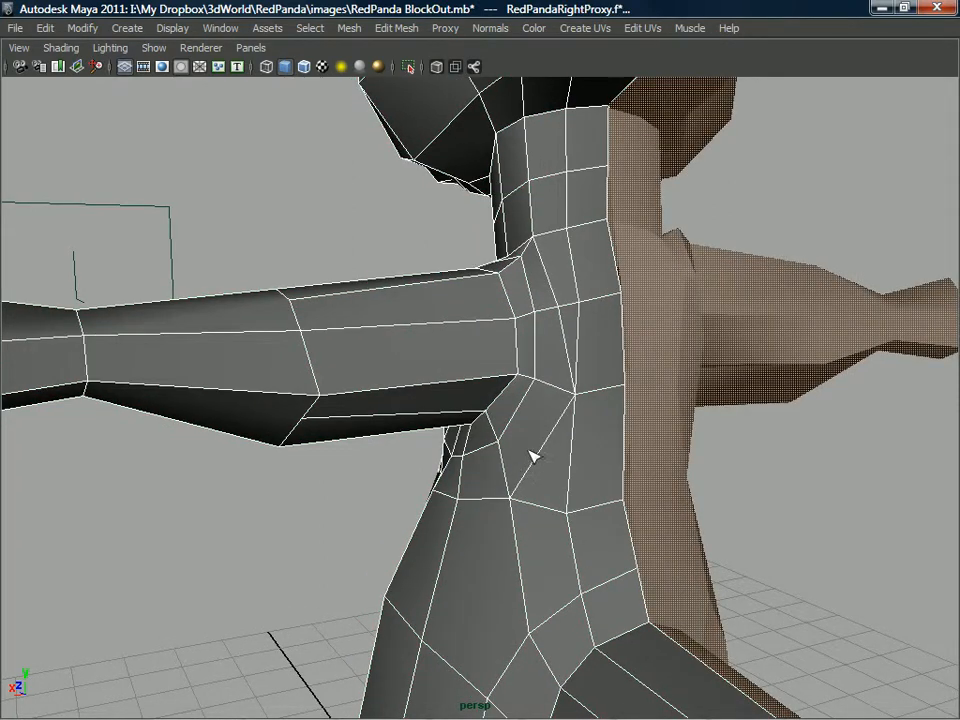
pyautogui.hotkey('ctrl', 'z')
# Split polygons from the torso loop behind the armpit up across the shoulder blade to the neck base.
pyautogui.click(509, 498)
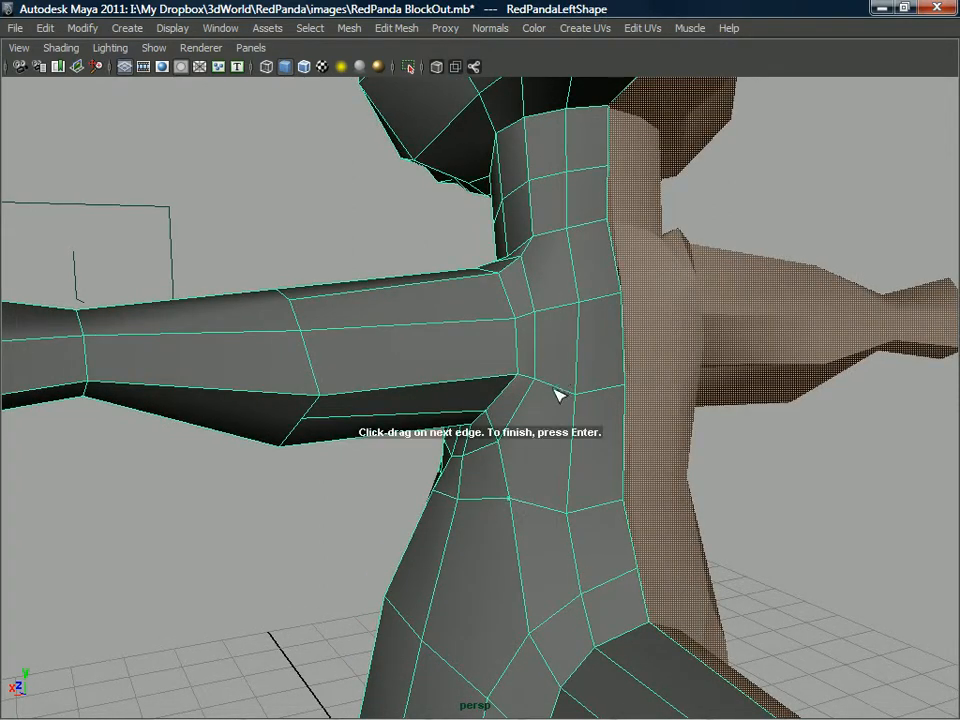
pyautogui.moveTo(541, 240); pyautogui.dragTo(521, 236)
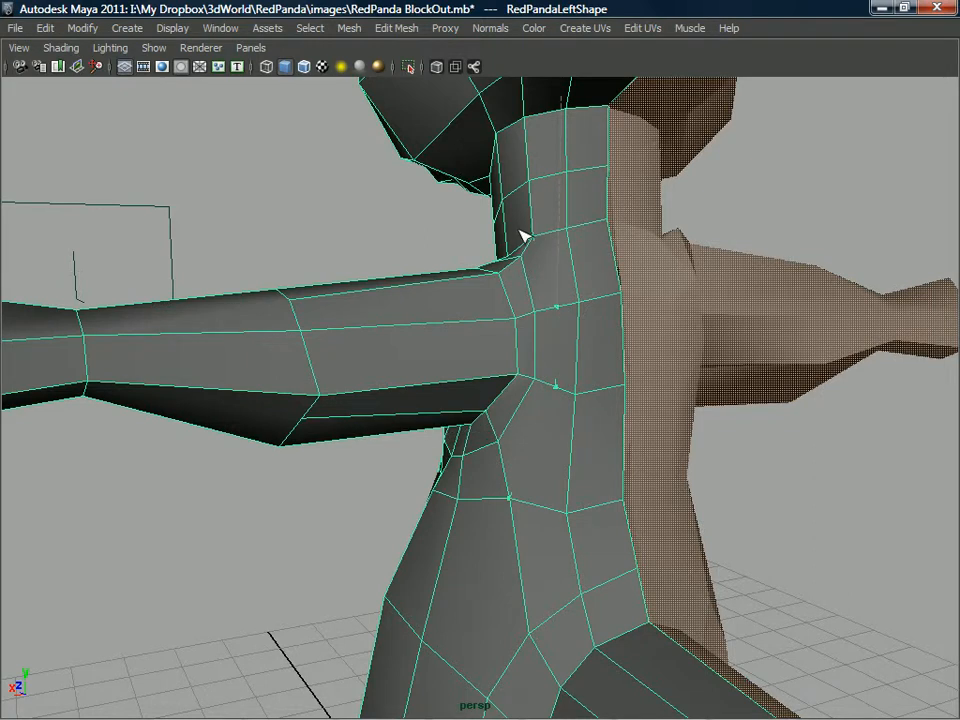
pyautogui.press('Return')
pyautogui.moveTo(546, 420)
pyautogui.keyDown('alt'); pyautogui.mouseDown()
pyautogui.moveTo(613, 418)
pyautogui.moveTo(540, 444)
pyautogui.mouseUp(); pyautogui.keyUp('alt')
# Move the torso loop vertex behind the armpit up and toward the back to open up the pinched face.
pyautogui.moveTo(540, 444); pyautogui.dragTo(461, 360, button='right')
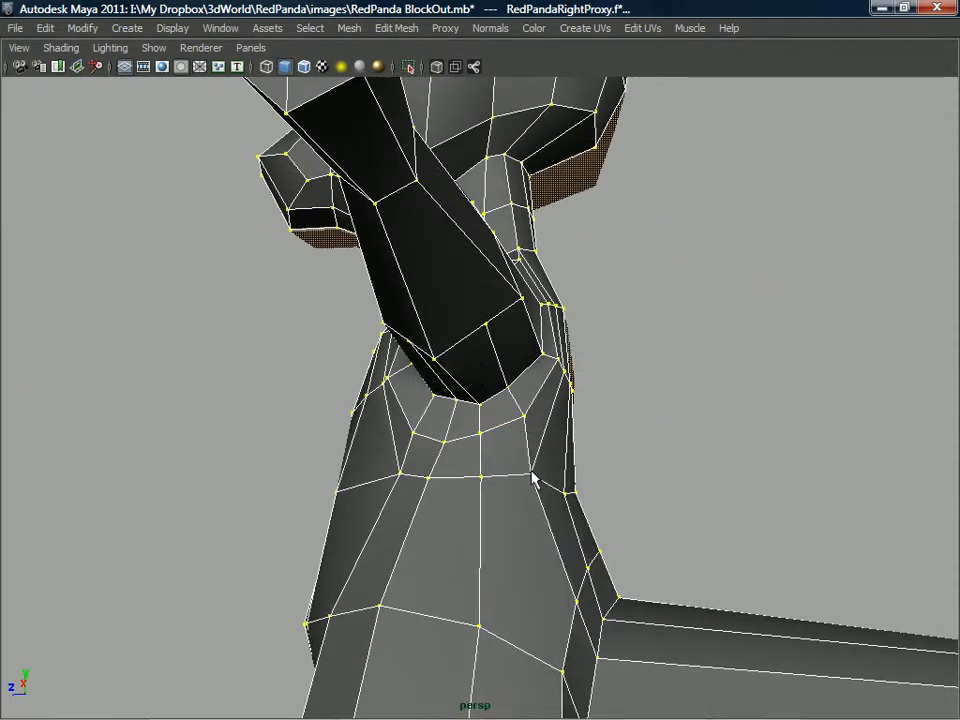
pyautogui.click(531, 477)
pyautogui.moveTo(532, 480)
pyautogui.mouseDown(button='right')
pyautogui.moveTo(561, 459)
pyautogui.moveTo(596, 377)
pyautogui.moveTo(542, 487)
pyautogui.mouseUp(button='right')
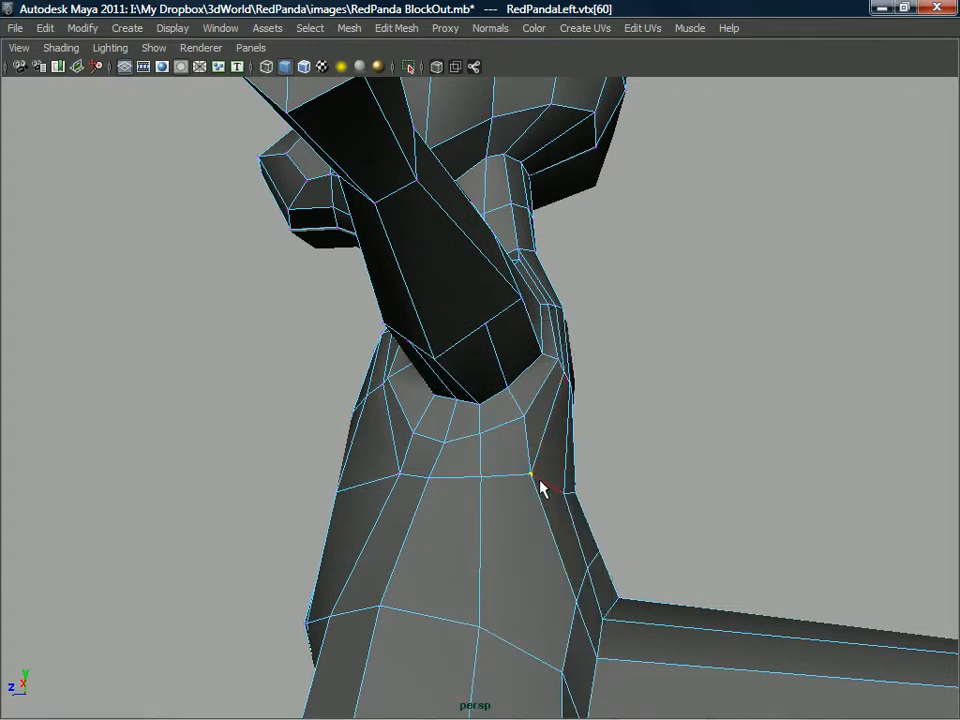
pyautogui.press('F8')
pyautogui.click(527, 475)
pyautogui.moveTo(527, 475); pyautogui.dragTo(579, 381, button='right')
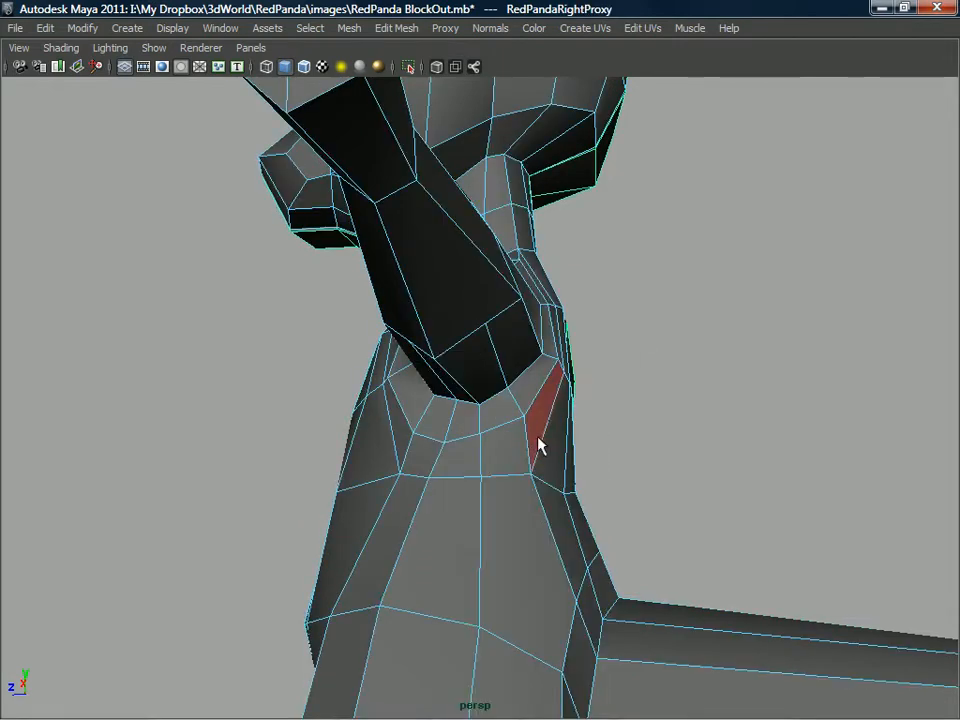
pyautogui.moveTo(530, 474); pyautogui.dragTo(550, 456)
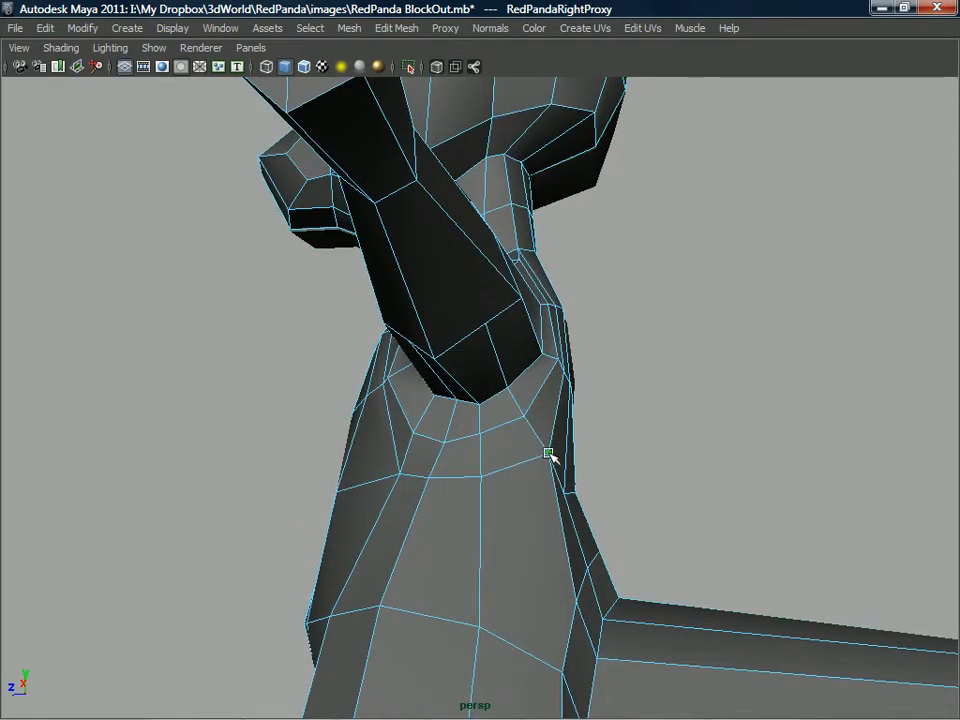
# Tweak the vertices along the front and side of the torso below the armpit to smooth the loop.
pyautogui.keyDown('alt'); pyautogui.moveTo(550, 456); pyautogui.dragTo(512, 468, button='middle'); pyautogui.keyUp('alt')
pyautogui.keyDown('alt'); pyautogui.moveTo(512, 468); pyautogui.dragTo(490, 412); pyautogui.keyUp('alt')
pyautogui.click(487, 429)
pyautogui.click(482, 400)
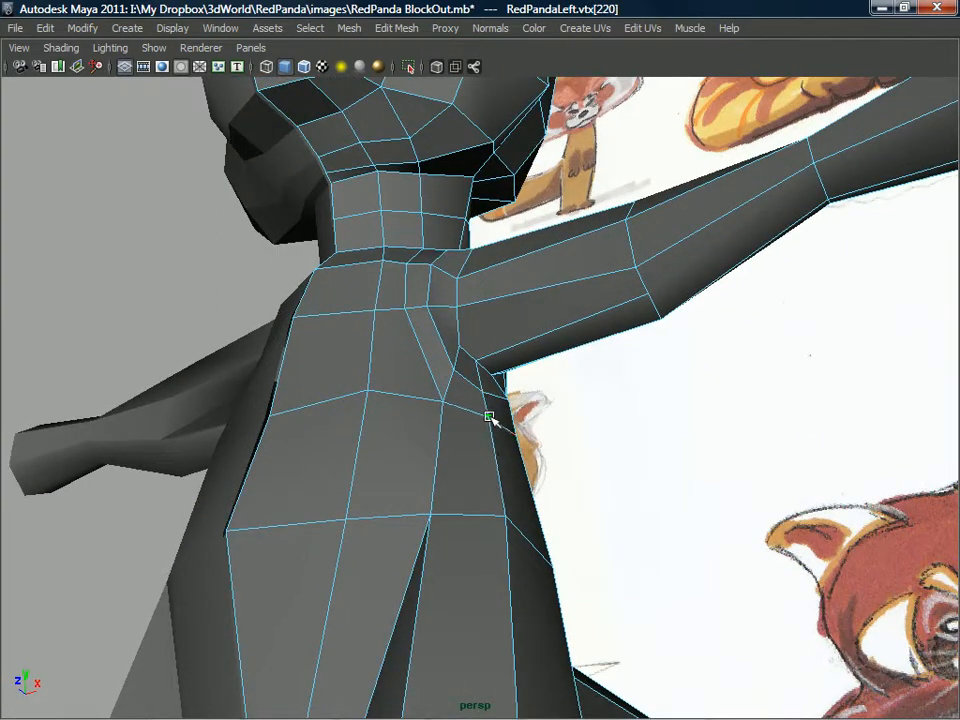
pyautogui.click(506, 511)
pyautogui.keyDown('alt'); pyautogui.moveTo(506, 511); pyautogui.dragTo(549, 528); pyautogui.keyUp('alt')
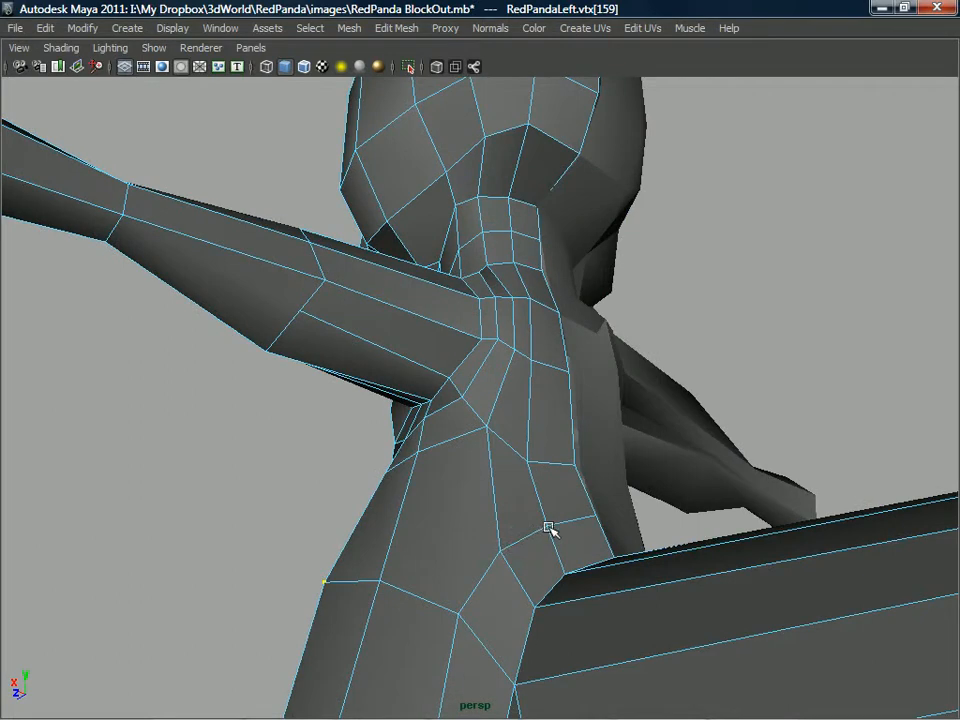
# Tweak the back vertices between the shoulder and the tail base to even out the horizontal loops.
pyautogui.click(505, 439)
pyautogui.keyDown('alt'); pyautogui.moveTo(505, 439); pyautogui.dragTo(509, 566); pyautogui.keyUp('alt')
pyautogui.press('Return')
pyautogui.click(491, 569)
pyautogui.click(478, 571)
pyautogui.moveTo(548, 496); pyautogui.dragTo(579, 454)
pyautogui.click(553, 416)
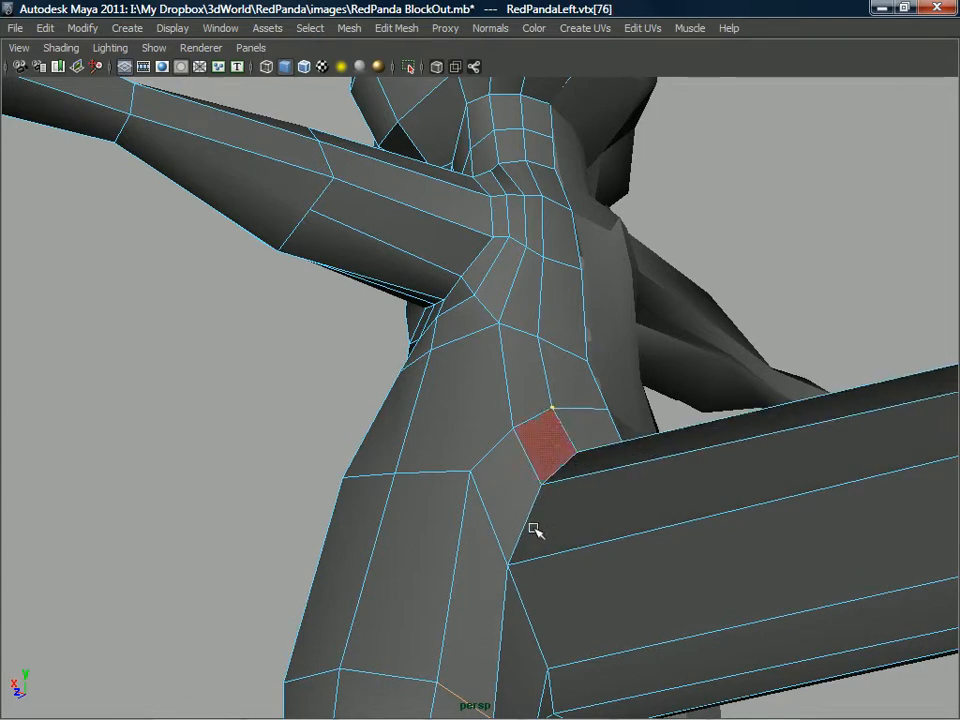
# Tweak the vertices on the hip's underside between the tail base and the leg to square up the faces.
pyautogui.keyDown('alt'); pyautogui.moveTo(519, 576); pyautogui.dragTo(523, 508, button='middle'); pyautogui.keyUp('alt')
pyautogui.keyDown('alt'); pyautogui.moveTo(523, 508); pyautogui.dragTo(472, 473); pyautogui.keyUp('alt')
pyautogui.moveTo(454, 533)
pyautogui.mouseDown()
pyautogui.moveTo(472, 541)
pyautogui.moveTo(467, 515)
pyautogui.mouseUp()
pyautogui.moveTo(443, 597); pyautogui.dragTo(478, 603)
pyautogui.keyDown('alt'); pyautogui.moveTo(478, 603); pyautogui.dragTo(470, 535); pyautogui.keyUp('alt')
pyautogui.moveTo(458, 475); pyautogui.dragTo(576, 432)
pyautogui.click(483, 514)
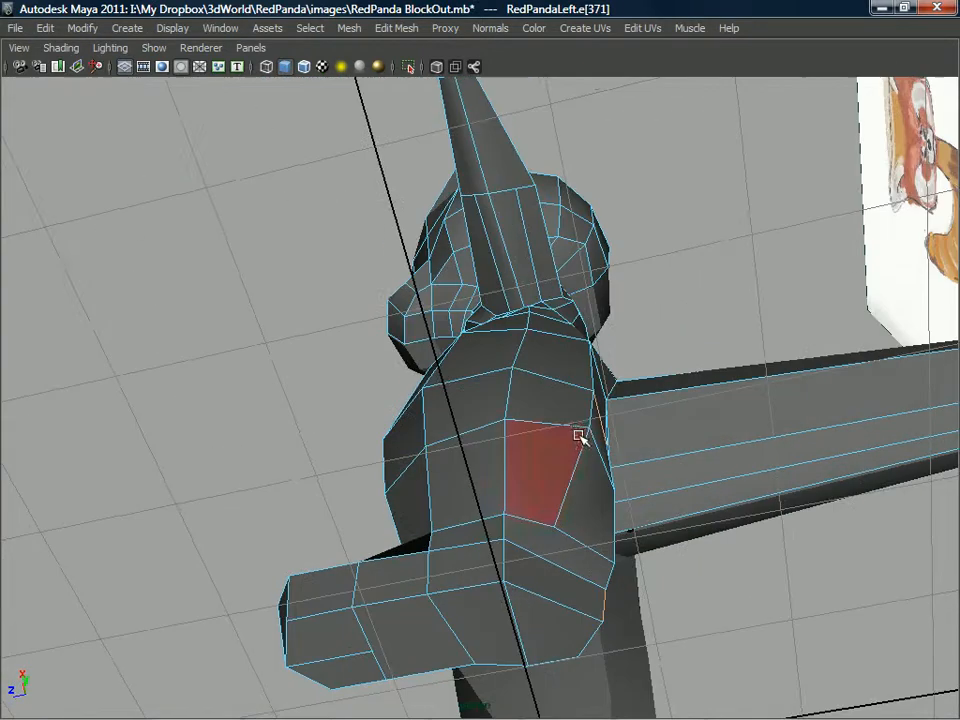
pyautogui.click(589, 428)
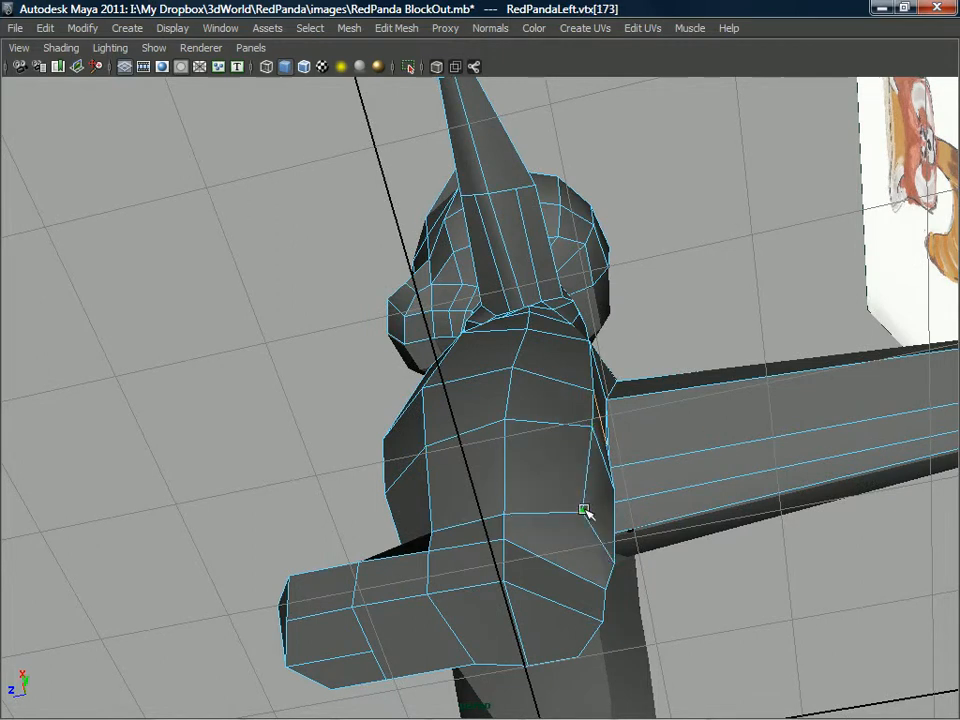
pyautogui.click(587, 521)
pyautogui.keyDown('alt'); pyautogui.moveTo(587, 521); pyautogui.dragTo(573, 451); pyautogui.keyUp('alt')
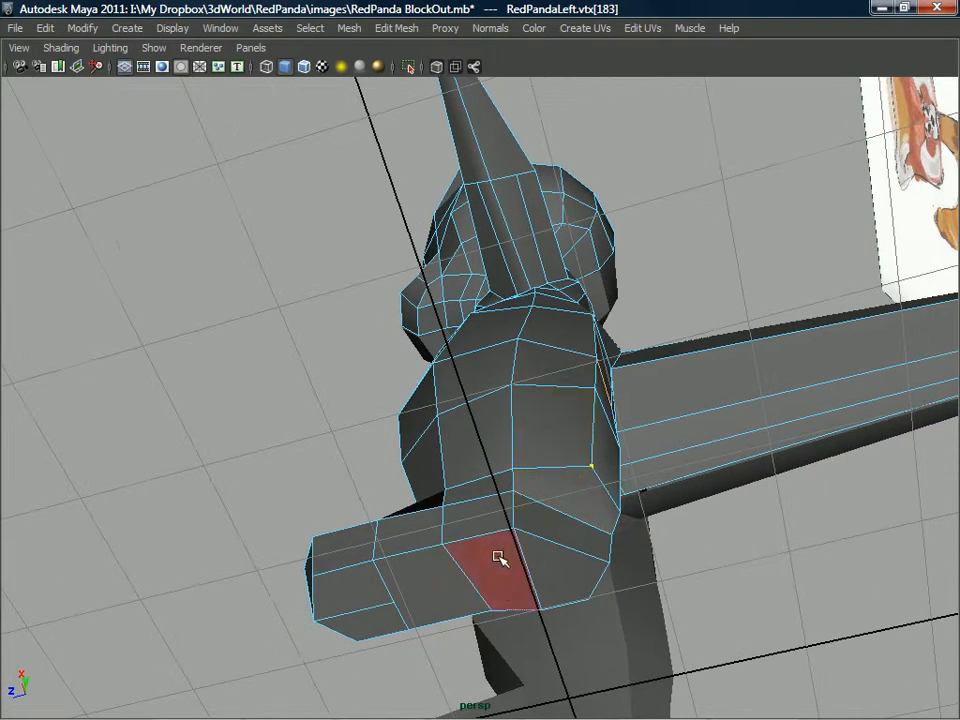
# Split polygons to continue the foot's central underside edge back beneath the leg to the hip vertex near the tail.
pyautogui.keyDown('alt'); pyautogui.moveTo(439, 585); pyautogui.dragTo(553, 450); pyautogui.keyUp('alt')
pyautogui.moveTo(557, 362); pyautogui.dragTo(471, 354, button='right')
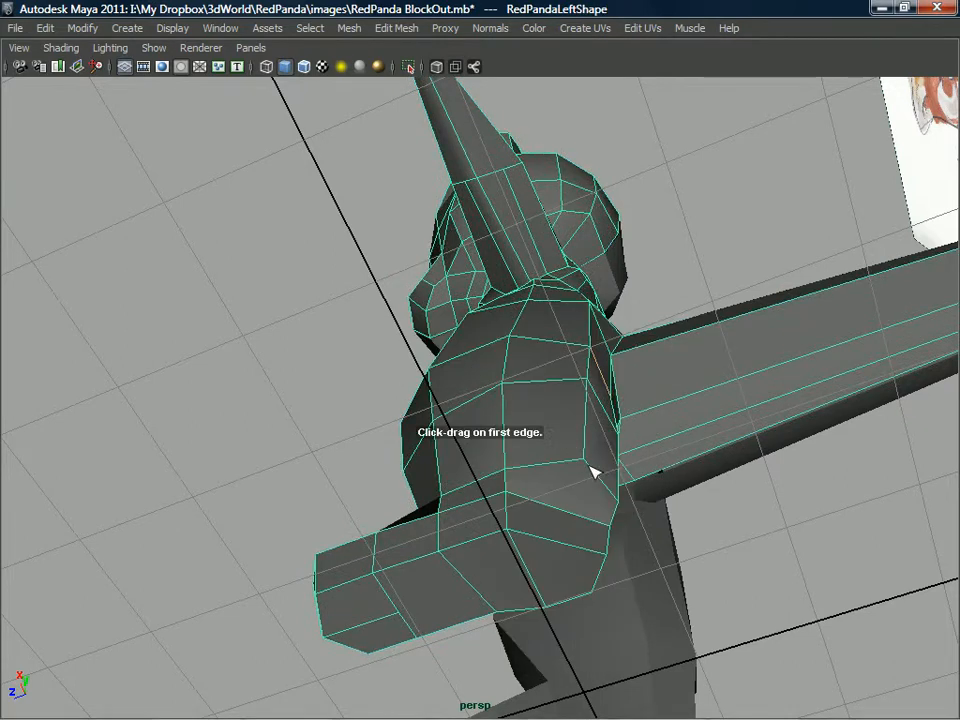
pyautogui.click(585, 460)
pyautogui.click(401, 617)
pyautogui.press('Return')
pyautogui.keyDown('alt'); pyautogui.moveTo(458, 596); pyautogui.dragTo(573, 446); pyautogui.keyUp('alt')
pyautogui.moveTo(571, 361); pyautogui.dragTo(624, 384, button='right')
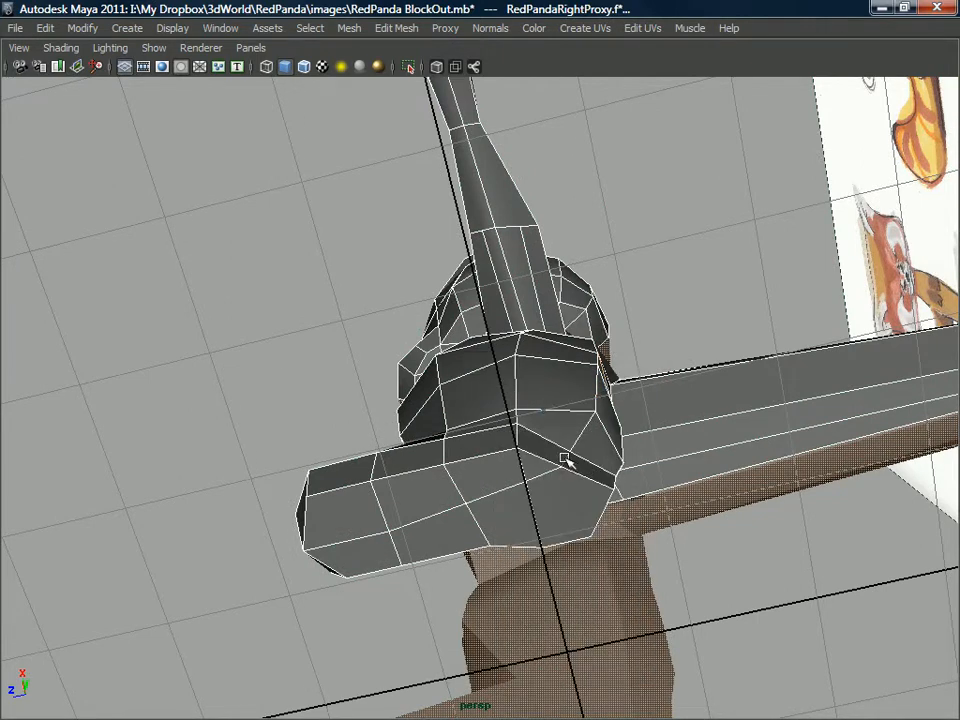
# Tweak the vertices along the new underside edge toward the tail to even the faces beneath the hip.
pyautogui.moveTo(566, 458); pyautogui.dragTo(586, 451)
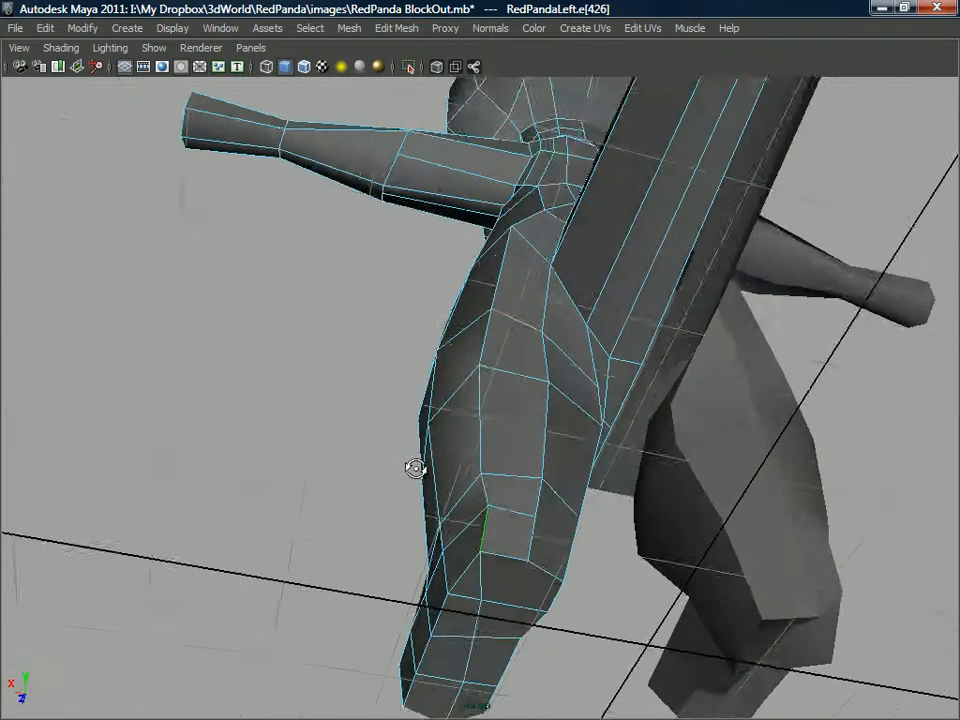
pyautogui.keyDown('alt'); pyautogui.moveTo(414, 467); pyautogui.dragTo(493, 470); pyautogui.keyUp('alt')
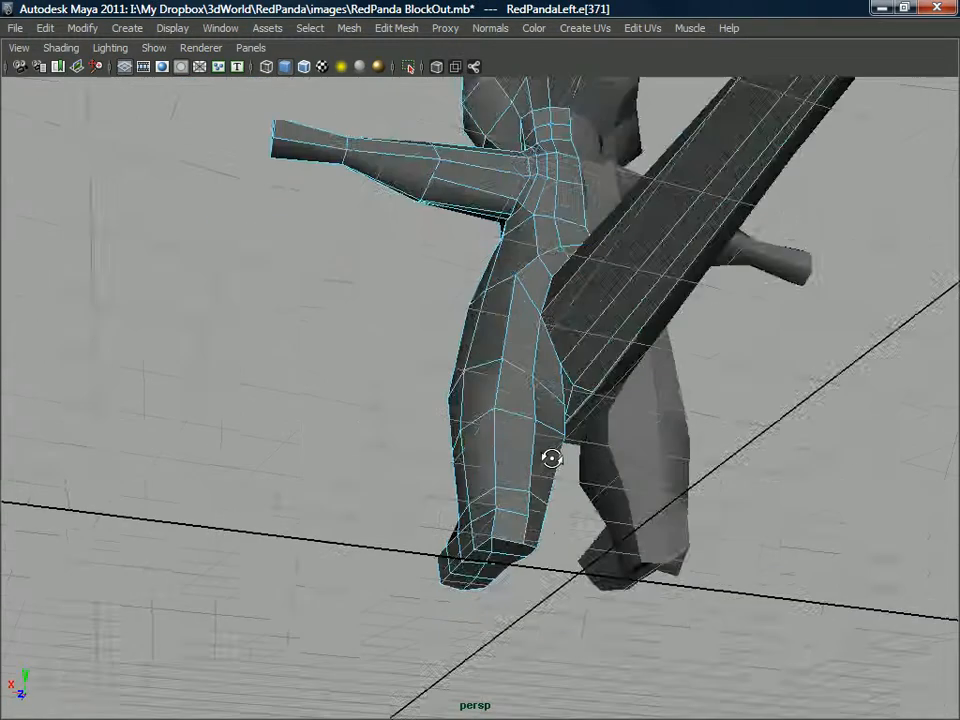
pyautogui.keyDown('alt'); pyautogui.moveTo(551, 456); pyautogui.dragTo(500, 411); pyautogui.keyUp('alt')
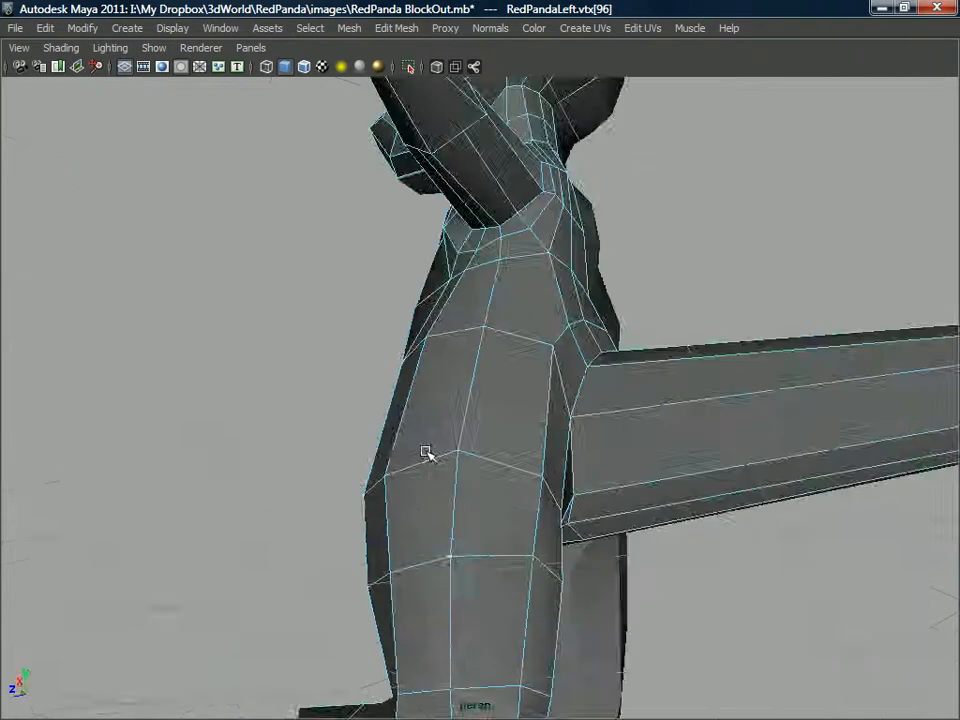
pyautogui.keyDown('alt'); pyautogui.moveTo(426, 454); pyautogui.dragTo(566, 516); pyautogui.keyUp('alt')
# Tweak the vertices on the underside of the tail base and undo the last adjustment.
pyautogui.click(506, 410)
pyautogui.click(493, 450)
pyautogui.click(491, 469)
pyautogui.click(575, 425)
pyautogui.moveTo(559, 467); pyautogui.dragTo(536, 462)
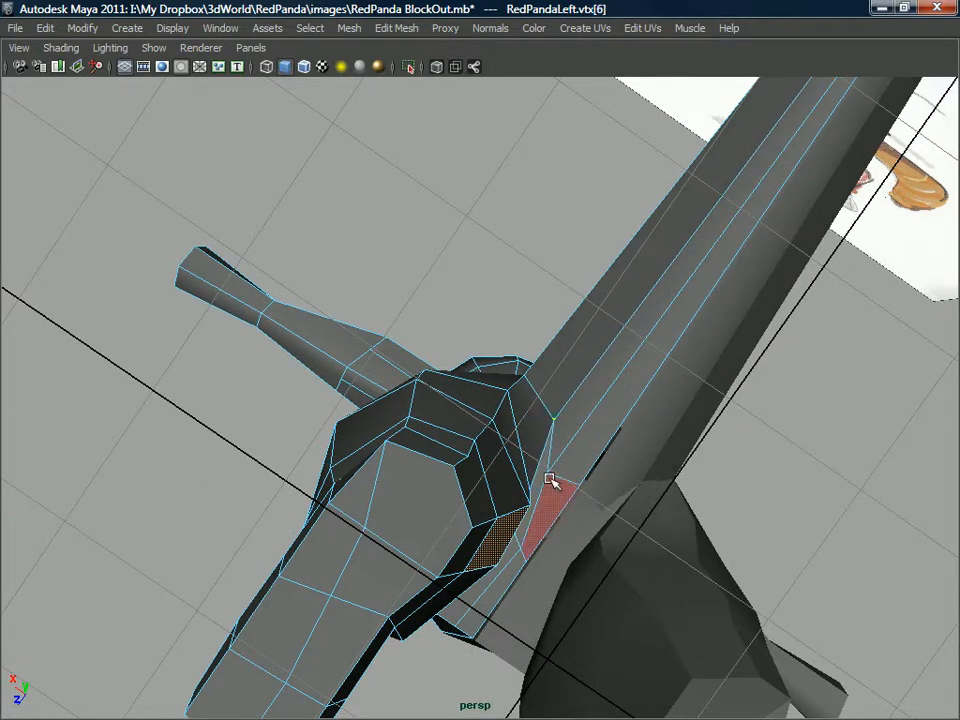
pyautogui.moveTo(550, 471)
pyautogui.mouseDown()
pyautogui.moveTo(559, 460)
pyautogui.moveTo(551, 459)
pyautogui.mouseUp()
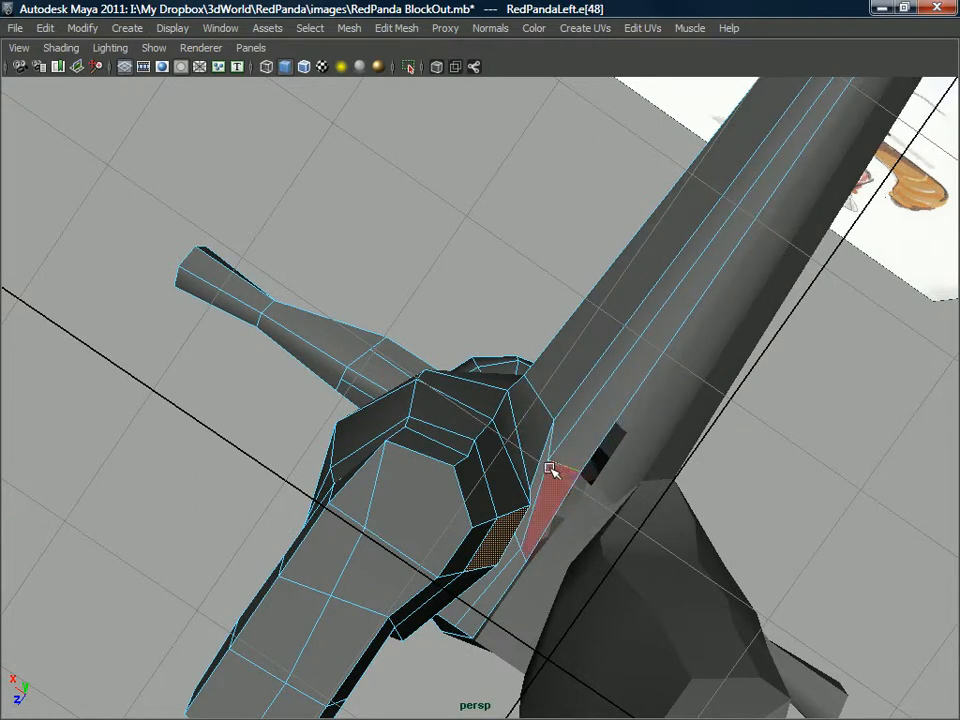
pyautogui.hotkey('ctrl', 'z')
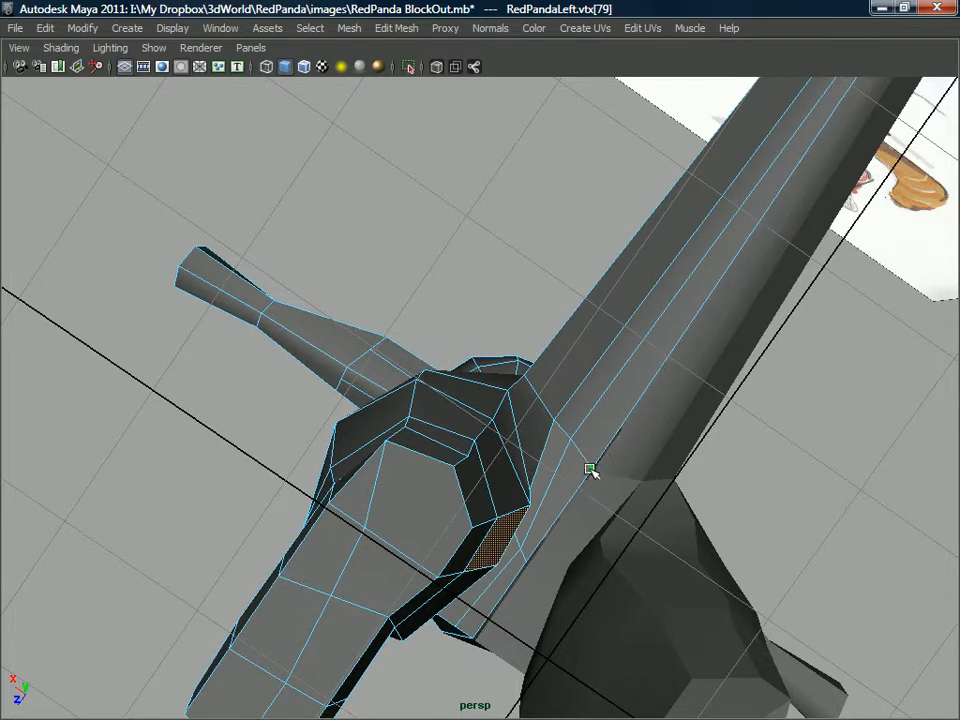
# Adjust the two lower-back vertices just above the tail to smooth the transition into the hip.
pyautogui.keyDown('alt'); pyautogui.moveTo(520, 430); pyautogui.dragTo(467, 519); pyautogui.keyUp('alt')
pyautogui.keyDown('alt'); pyautogui.moveTo(450, 257); pyautogui.dragTo(502, 437); pyautogui.keyUp('alt')
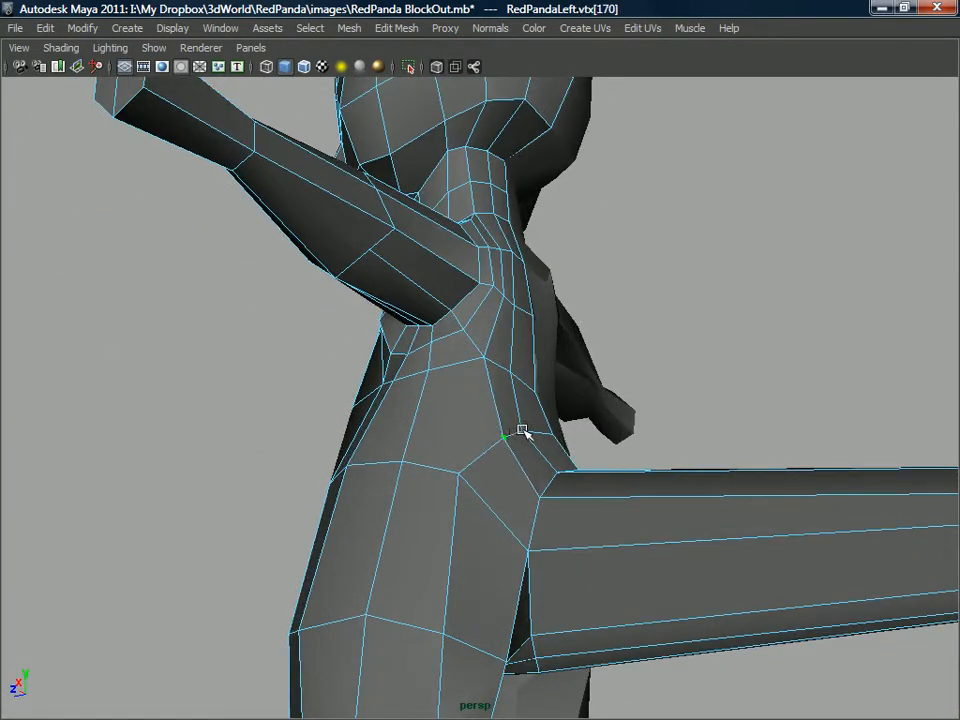
pyautogui.keyDown('alt'); pyautogui.moveTo(495, 430); pyautogui.dragTo(456, 465); pyautogui.keyUp('alt')
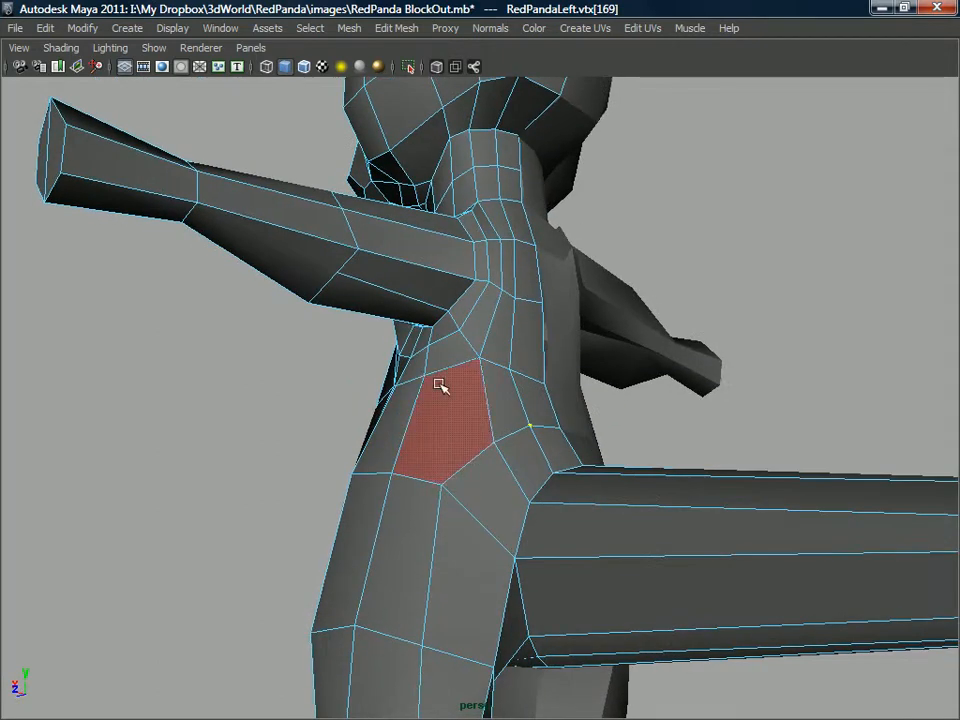
# Insert an edge loop around the torso between the loop below the armpit and the waist loop.
pyautogui.keyDown('alt'); pyautogui.moveTo(447, 373); pyautogui.dragTo(456, 392); pyautogui.keyUp('alt')
pyautogui.moveTo(458, 372); pyautogui.dragTo(525, 342, button='right')
pyautogui.keyDown('shift'); pyautogui.moveTo(457, 392); pyautogui.dragTo(422, 393, button='right'); pyautogui.keyUp('shift')
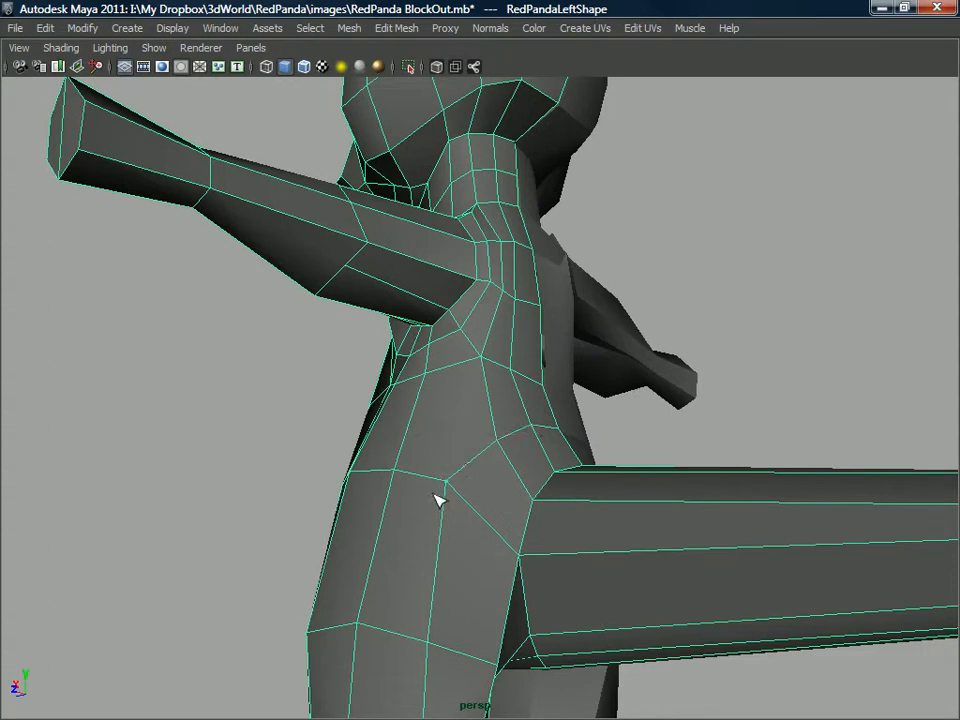
pyautogui.keyDown('alt'); pyautogui.moveTo(450, 368); pyautogui.dragTo(519, 407); pyautogui.keyUp('alt')
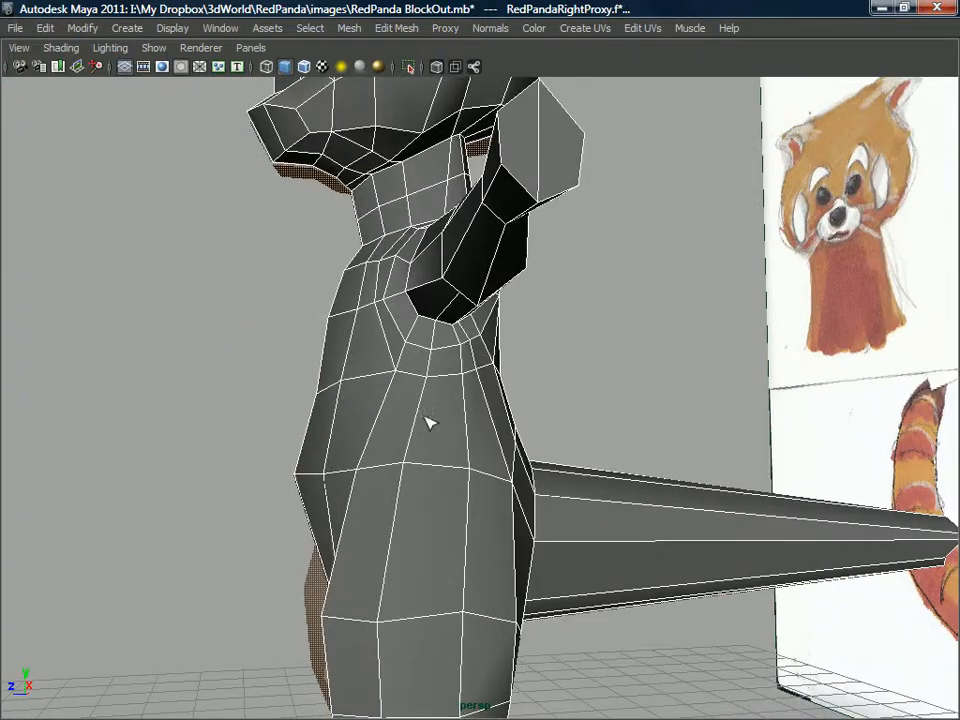
pyautogui.moveTo(439, 408)
pyautogui.keyDown('alt'); pyautogui.mouseDown()
pyautogui.moveTo(358, 407)
pyautogui.moveTo(451, 416)
pyautogui.mouseUp(); pyautogui.keyUp('alt')
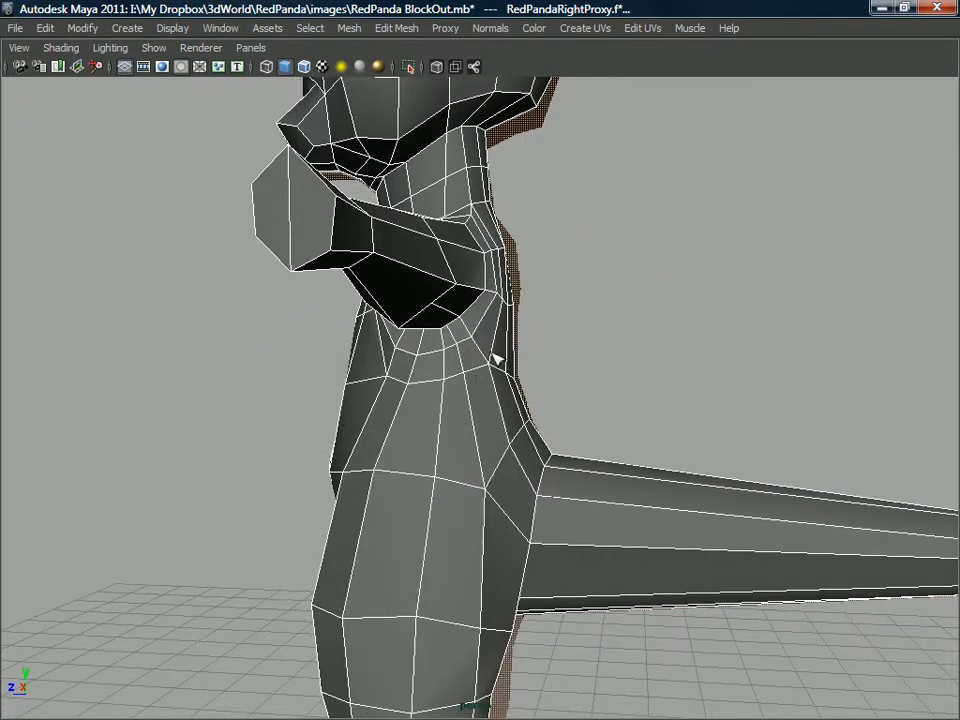
pyautogui.click(452, 401)
pyautogui.keyDown('shift'); pyautogui.moveTo(428, 397); pyautogui.dragTo(392, 430, button='right'); pyautogui.keyUp('shift')
pyautogui.click(392, 428)
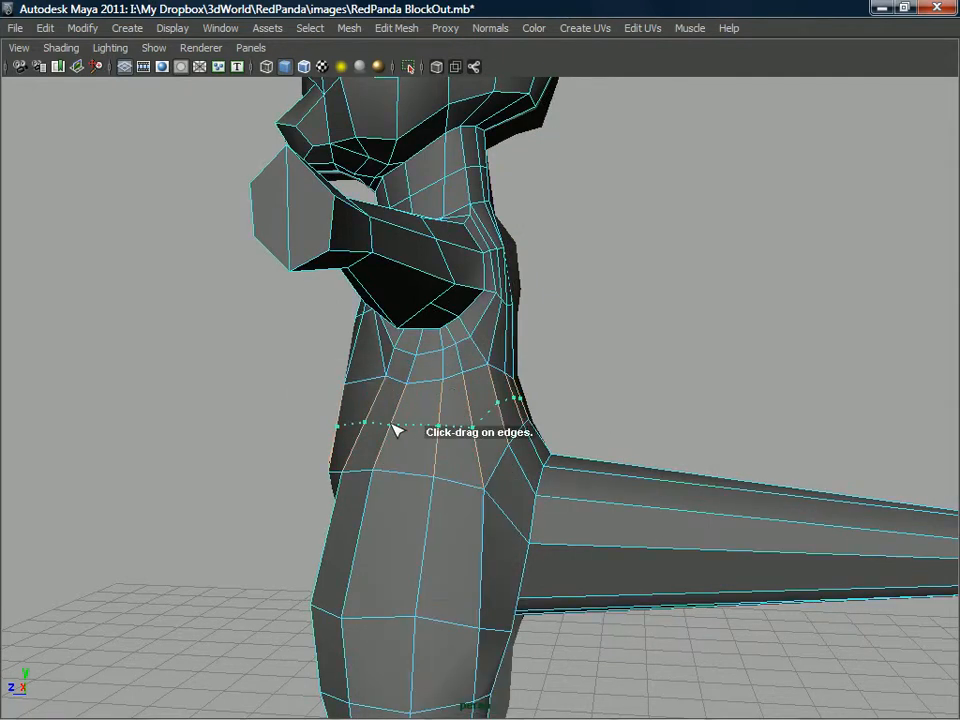
pyautogui.moveTo(430, 431)
pyautogui.keyDown('alt'); pyautogui.mouseDown()
pyautogui.moveTo(441, 439)
pyautogui.moveTo(412, 451)
pyautogui.moveTo(429, 429)
pyautogui.mouseUp(); pyautogui.keyUp('alt')
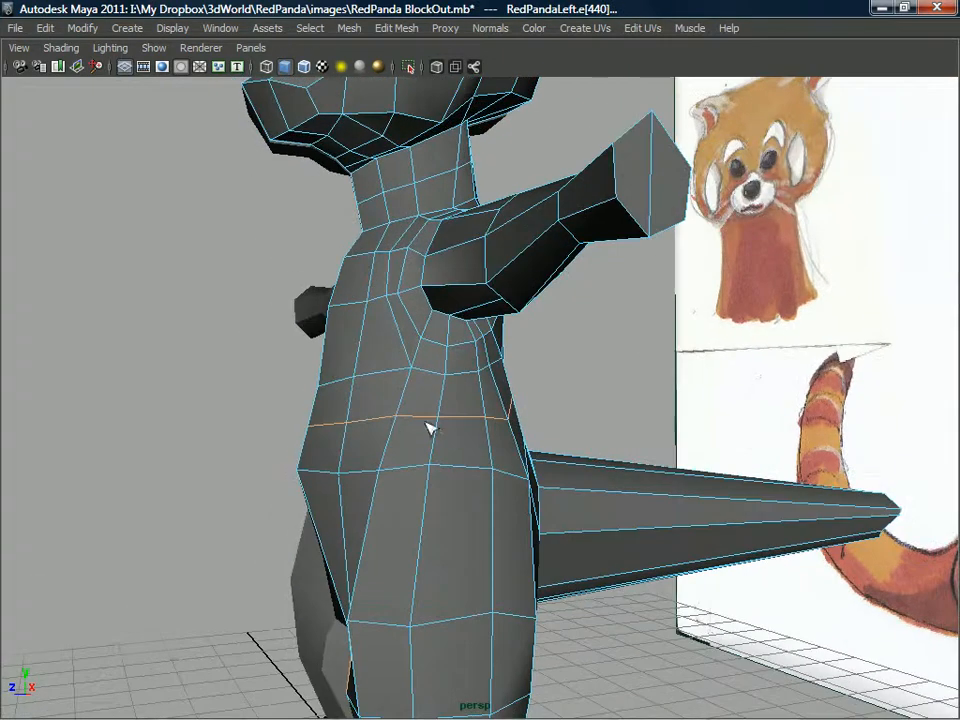
# Tweak the vertices of the new torso loop across the chest and belly to round the front profile.
pyautogui.moveTo(392, 361); pyautogui.dragTo(412, 425, button='right')
pyautogui.moveTo(462, 383); pyautogui.dragTo(462, 383, button='right')
pyautogui.keyDown('alt'); pyautogui.moveTo(405, 425); pyautogui.dragTo(337, 433); pyautogui.keyUp('alt')
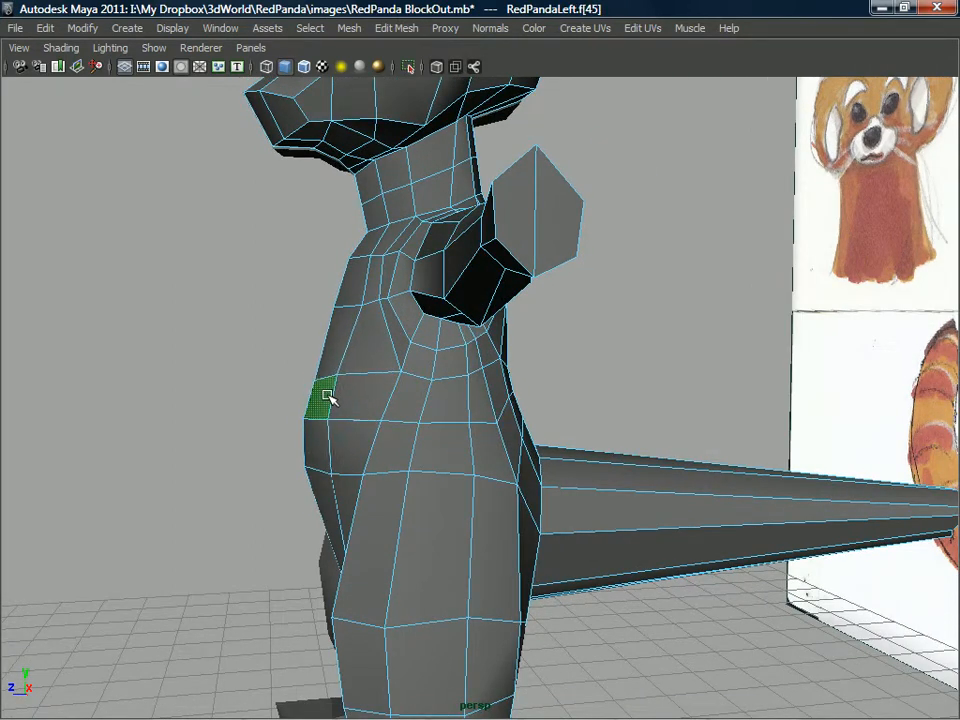
pyautogui.keyDown('alt'); pyautogui.moveTo(329, 425); pyautogui.dragTo(398, 430); pyautogui.keyUp('alt')
pyautogui.moveTo(320, 475); pyautogui.dragTo(316, 511)
# Tweak the waist loop vertices so the loop curves down from the hip toward the front of the belly.
pyautogui.keyDown('alt'); pyautogui.moveTo(316, 511); pyautogui.dragTo(481, 551); pyautogui.keyUp('alt')
pyautogui.moveTo(526, 513); pyautogui.dragTo(515, 524)
pyautogui.keyDown('alt'); pyautogui.moveTo(515, 526); pyautogui.dragTo(372, 368); pyautogui.keyUp('alt')
pyautogui.click(466, 524)
pyautogui.click(467, 483)
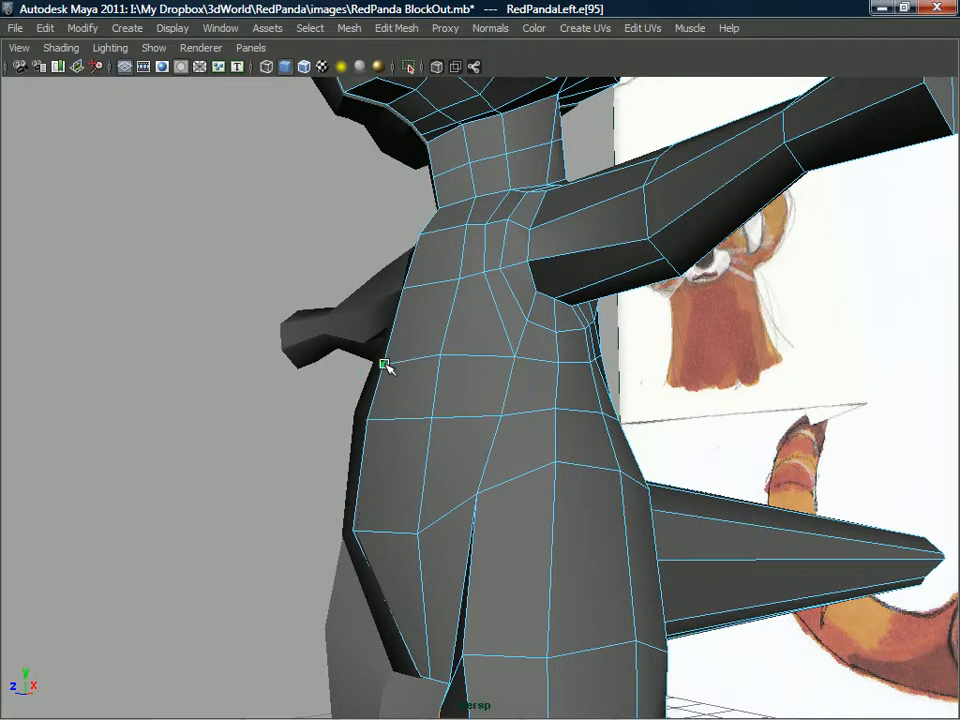
# Tweak the chest and belly vertices below the armpit to even out the spacing and round the torso's front.
pyautogui.keyDown('alt'); pyautogui.moveTo(446, 347); pyautogui.dragTo(481, 371); pyautogui.keyUp('alt')
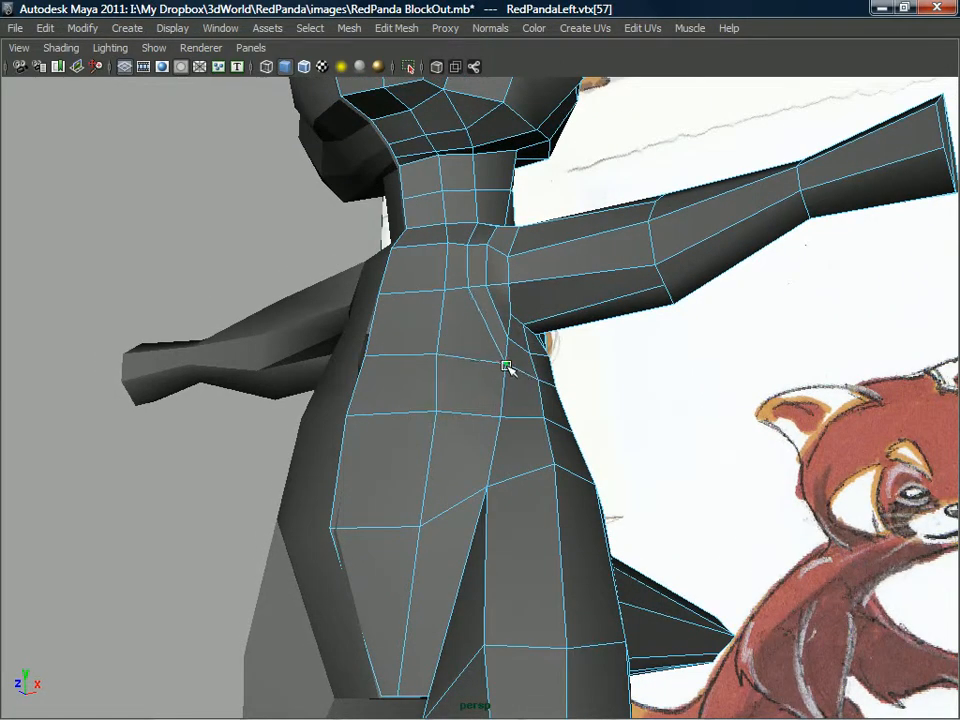
pyautogui.keyDown('alt'); pyautogui.moveTo(497, 395); pyautogui.dragTo(520, 408); pyautogui.keyUp('alt')
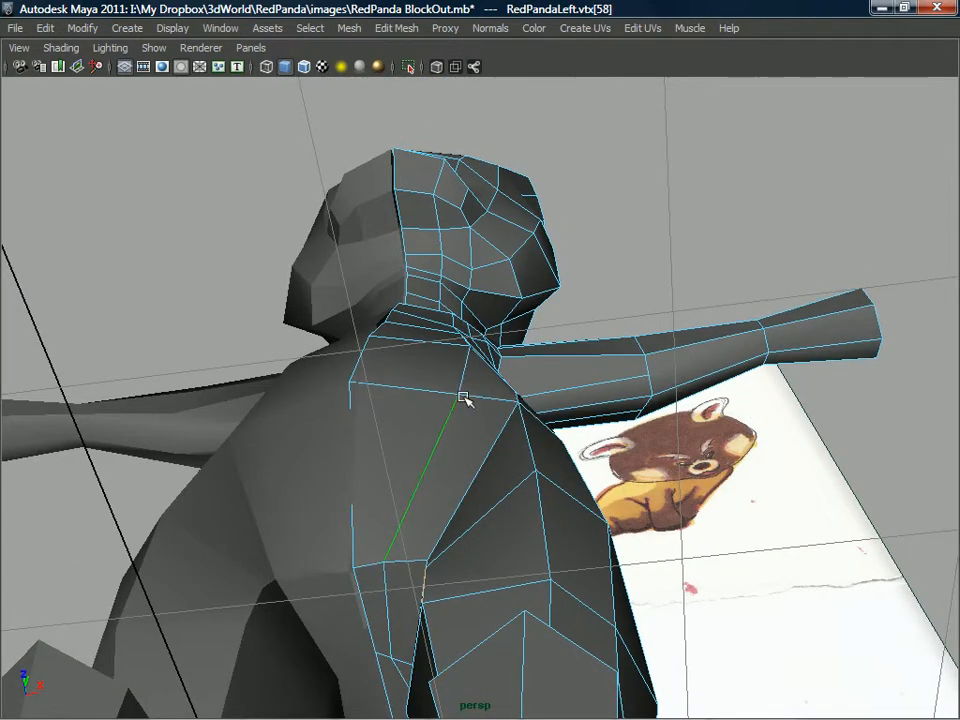
pyautogui.keyDown('alt'); pyautogui.moveTo(467, 378); pyautogui.dragTo(440, 368); pyautogui.keyUp('alt')
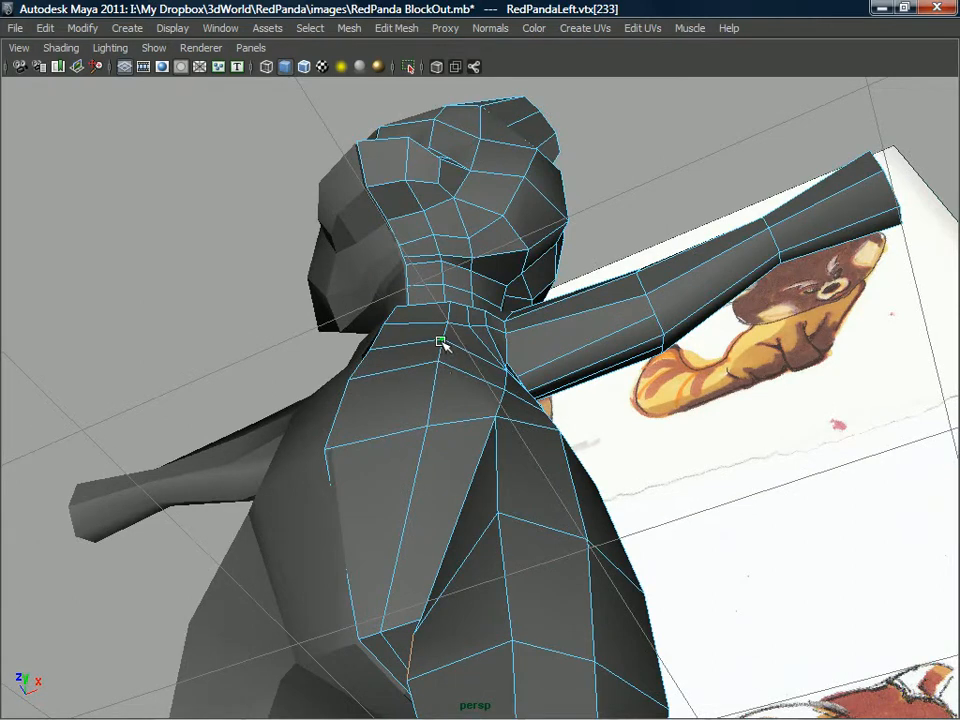
pyautogui.keyDown('alt'); pyautogui.moveTo(440, 384); pyautogui.dragTo(416, 441); pyautogui.keyUp('alt')
# Insert an edge loop around the upper thigh between the hip loop and the mid-thigh loop.
pyautogui.rightClick(415, 436)
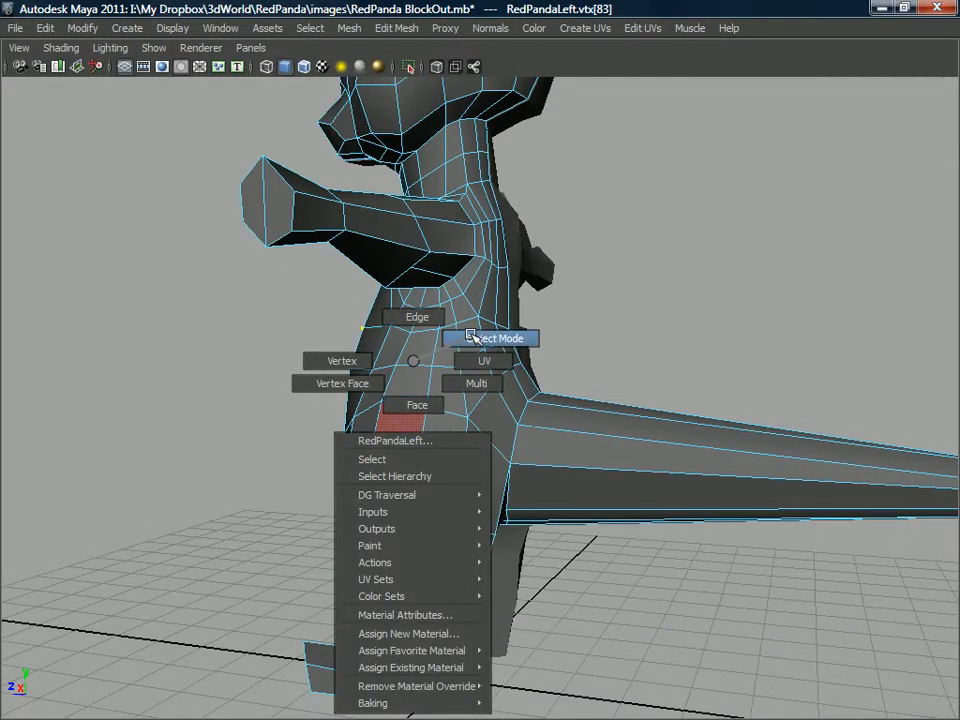
pyautogui.click(476, 338)
pyautogui.keyDown('shift'); pyautogui.rightClick(452, 362); pyautogui.keyUp('shift')
pyautogui.keyDown('shift'); pyautogui.moveTo(448, 357); pyautogui.dragTo(400, 389, button='right'); pyautogui.keyUp('shift')
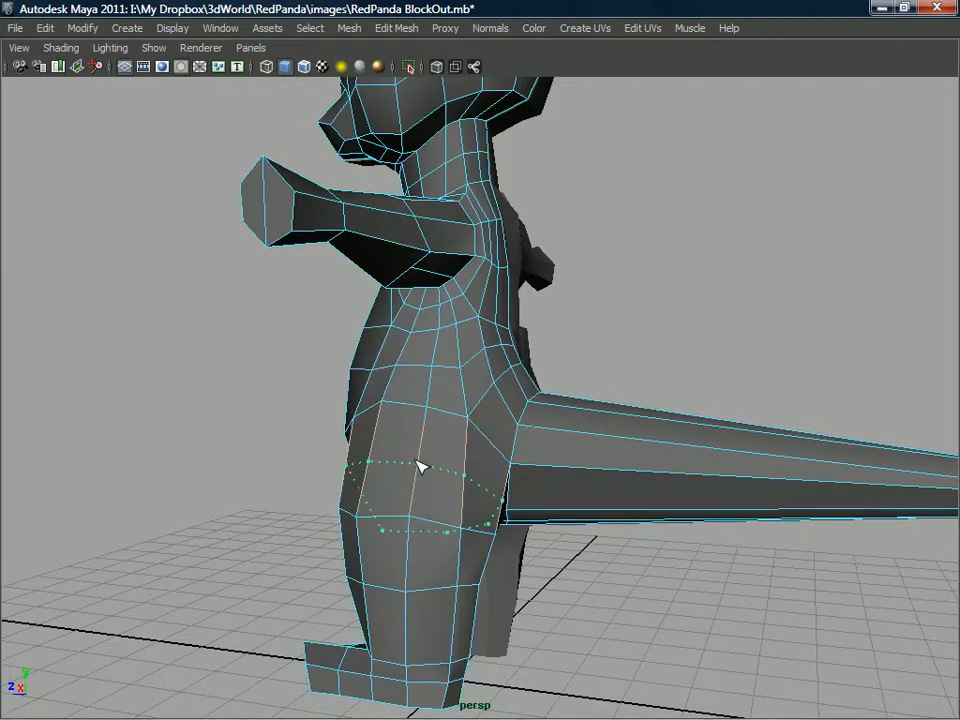
pyautogui.keyDown('alt'); pyautogui.moveTo(365, 470); pyautogui.dragTo(600, 455); pyautogui.keyUp('alt')
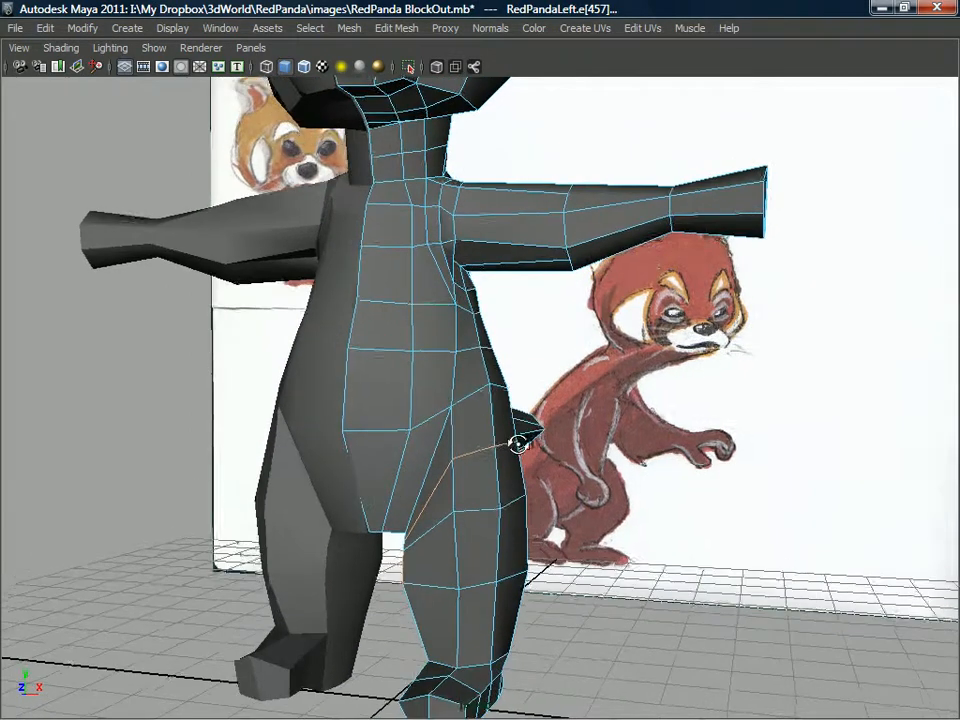
# Tweak the vertices of the new thigh loop and the loops below it to round the outer and front thigh.
pyautogui.moveTo(501, 443); pyautogui.dragTo(521, 406, button='right')
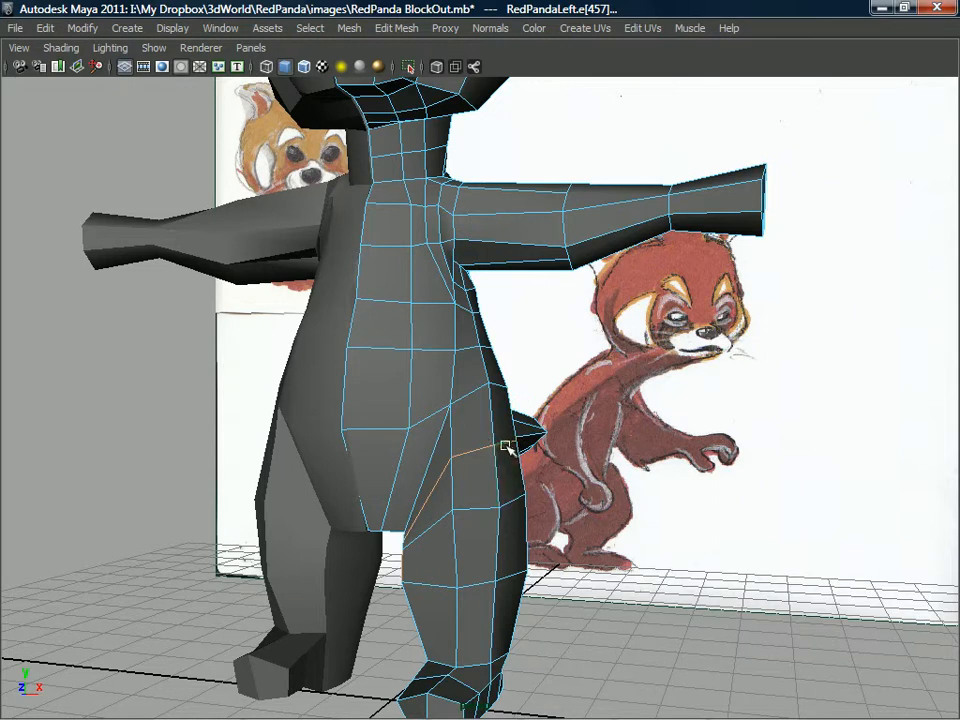
pyautogui.click(505, 436)
pyautogui.click(518, 496)
pyautogui.keyDown('alt'); pyautogui.moveTo(505, 481); pyautogui.dragTo(347, 540); pyautogui.keyUp('alt')
pyautogui.click(510, 558)
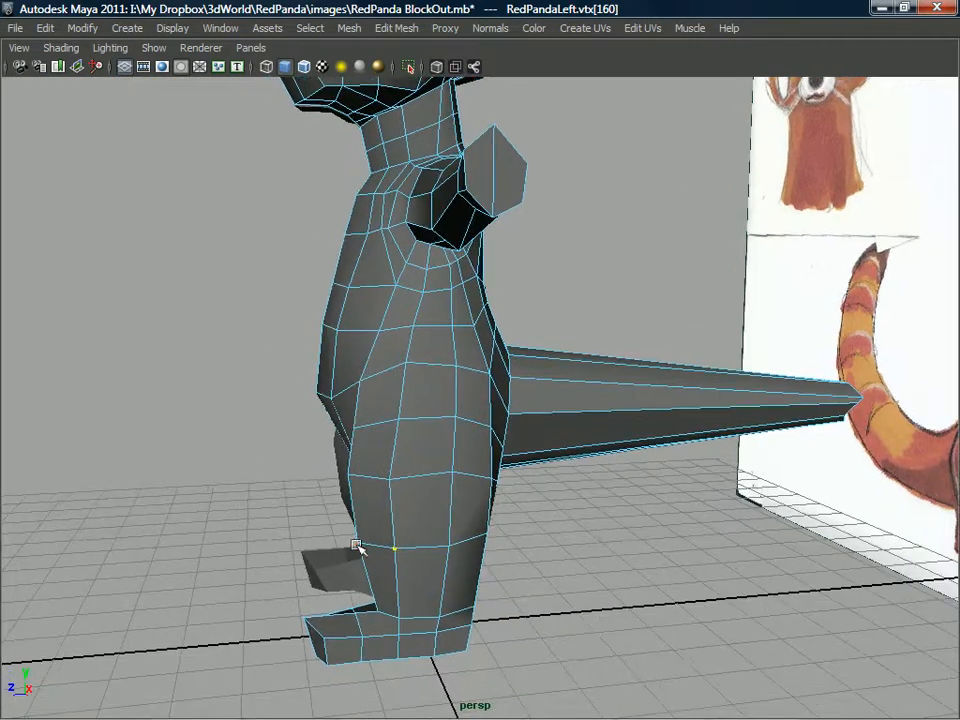
pyautogui.click(351, 475)
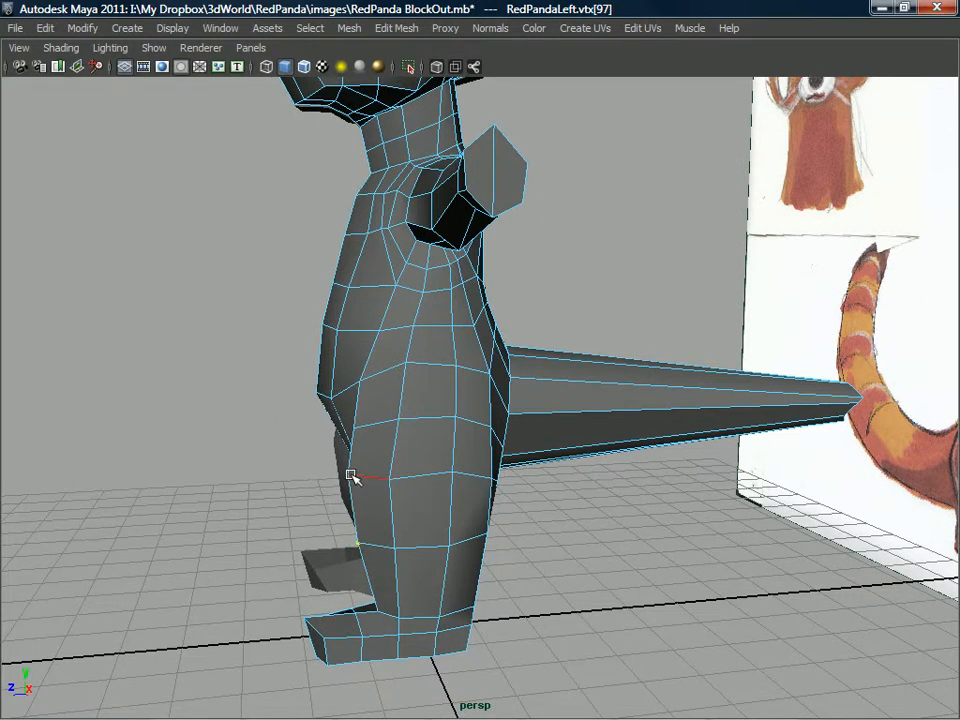
pyautogui.click(345, 480)
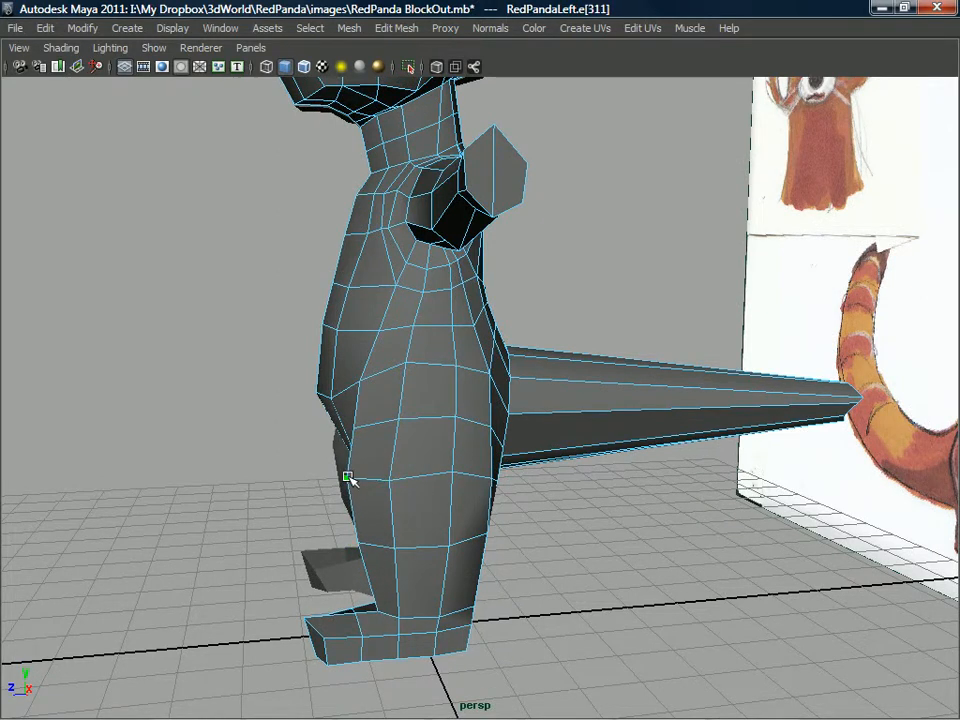
pyautogui.click(352, 431)
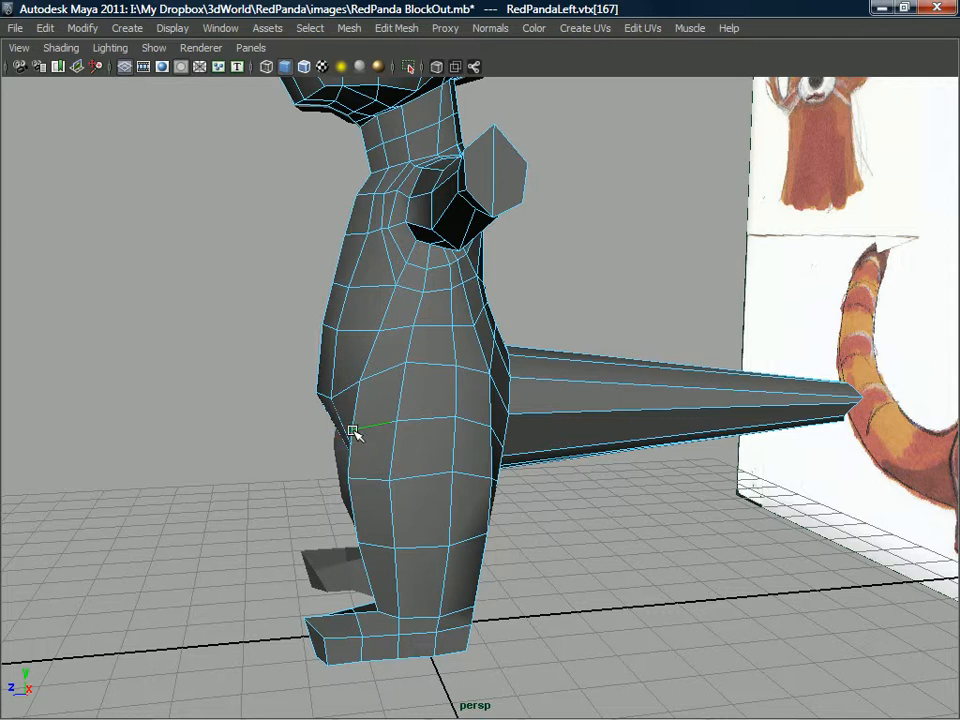
# Adjust the upper-thigh vertices from the side and below to give the leg a rounder cross-section.
pyautogui.keyDown('alt'); pyautogui.moveTo(460, 375); pyautogui.dragTo(471, 321); pyautogui.keyUp('alt')
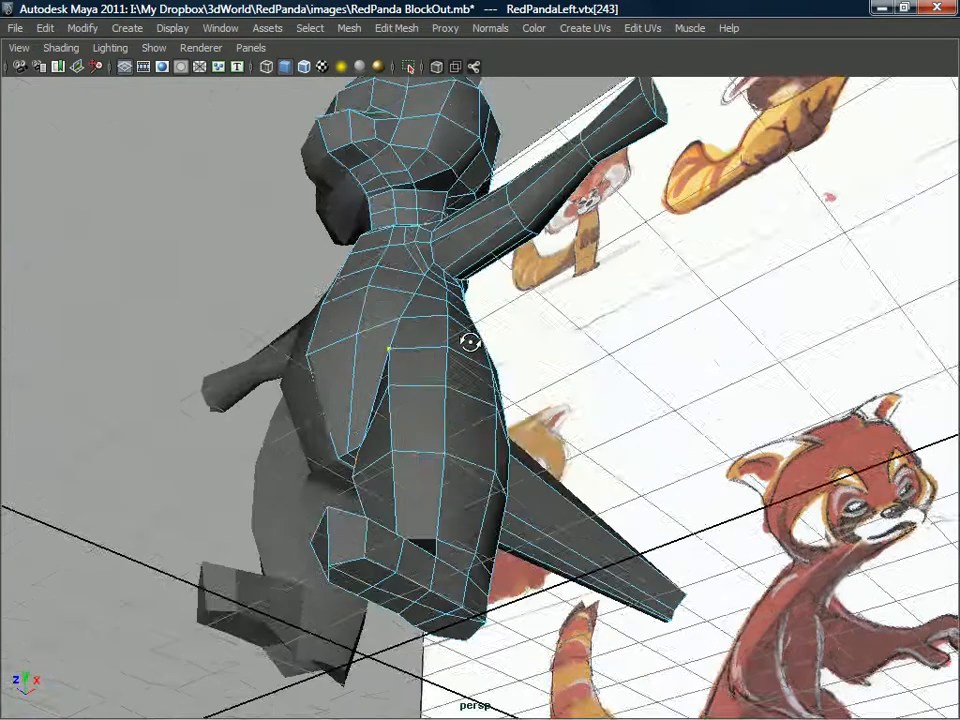
pyautogui.keyDown('alt'); pyautogui.moveTo(471, 321); pyautogui.dragTo(430, 463, button='right'); pyautogui.keyUp('alt')
pyautogui.keyDown('alt'); pyautogui.moveTo(438, 307); pyautogui.dragTo(381, 357); pyautogui.keyUp('alt')
pyautogui.keyDown('alt'); pyautogui.moveTo(358, 427); pyautogui.dragTo(366, 381); pyautogui.keyUp('alt')
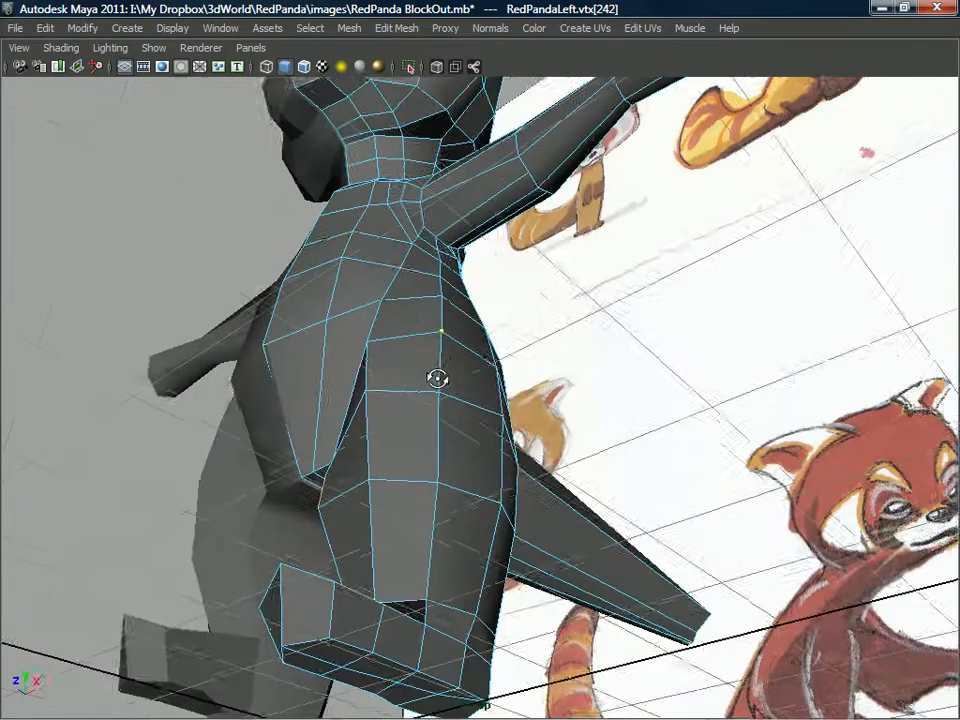
pyautogui.keyDown('alt'); pyautogui.moveTo(437, 377); pyautogui.dragTo(517, 375); pyautogui.keyUp('alt')
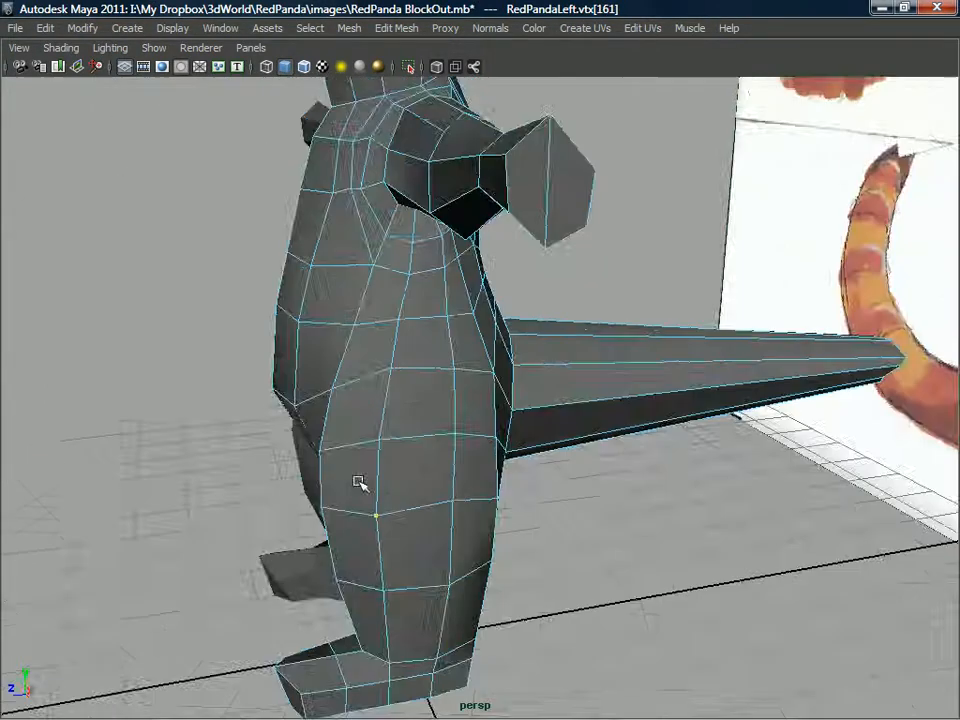
pyautogui.keyDown('alt'); pyautogui.moveTo(360, 484); pyautogui.dragTo(508, 410); pyautogui.keyUp('alt')
# Tweak the vertices on the side of the waist and hip to smooth the transition into the thigh.
pyautogui.scroll(5, 482, 426)
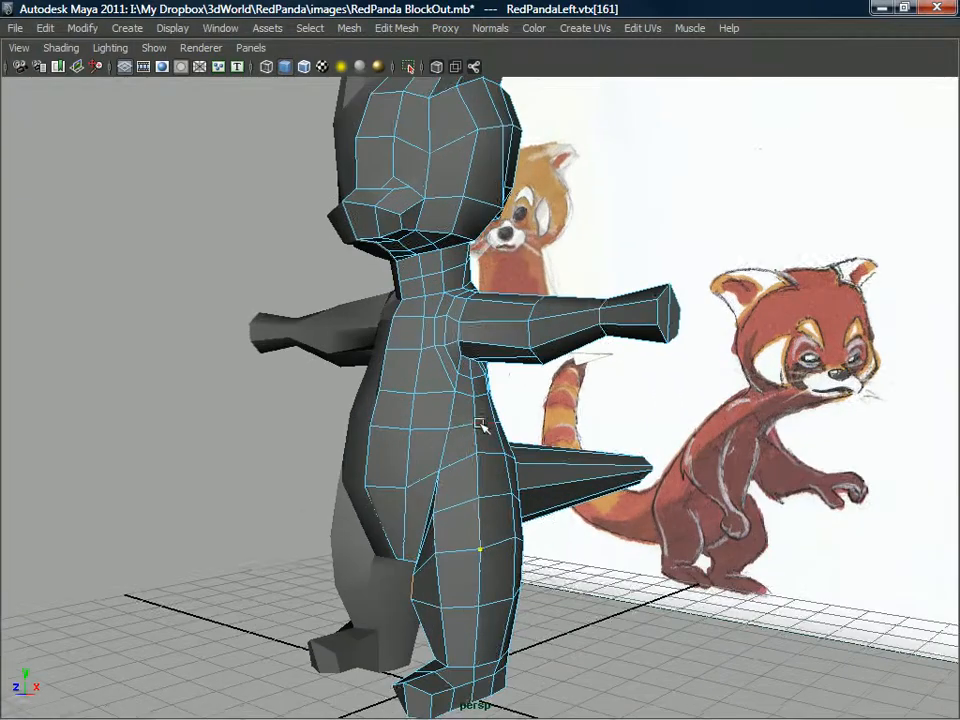
pyautogui.keyDown('alt'); pyautogui.moveTo(482, 426); pyautogui.dragTo(474, 431, button='middle'); pyautogui.keyUp('alt')
pyautogui.keyDown('alt'); pyautogui.moveTo(474, 431); pyautogui.dragTo(497, 421); pyautogui.keyUp('alt')
pyautogui.keyDown('alt'); pyautogui.moveTo(484, 422); pyautogui.dragTo(497, 480, button='middle'); pyautogui.keyUp('alt')
pyautogui.keyDown('alt'); pyautogui.moveTo(497, 480); pyautogui.dragTo(398, 462); pyautogui.keyUp('alt')
# Insert two edge loops around the leg, one just above the knee loop and one on the lower leg.
pyautogui.keyDown('alt'); pyautogui.moveTo(398, 462); pyautogui.dragTo(516, 564, button='right'); pyautogui.keyUp('alt')
pyautogui.keyDown('alt'); pyautogui.moveTo(514, 500); pyautogui.dragTo(458, 405); pyautogui.keyUp('alt')
pyautogui.keyDown('alt'); pyautogui.moveTo(490, 458); pyautogui.dragTo(487, 361); pyautogui.keyUp('alt')
pyautogui.moveTo(487, 361); pyautogui.dragTo(507, 350, button='right')
pyautogui.keyDown('shift'); pyautogui.moveTo(423, 373); pyautogui.dragTo(424, 373, button='right'); pyautogui.keyUp('shift')
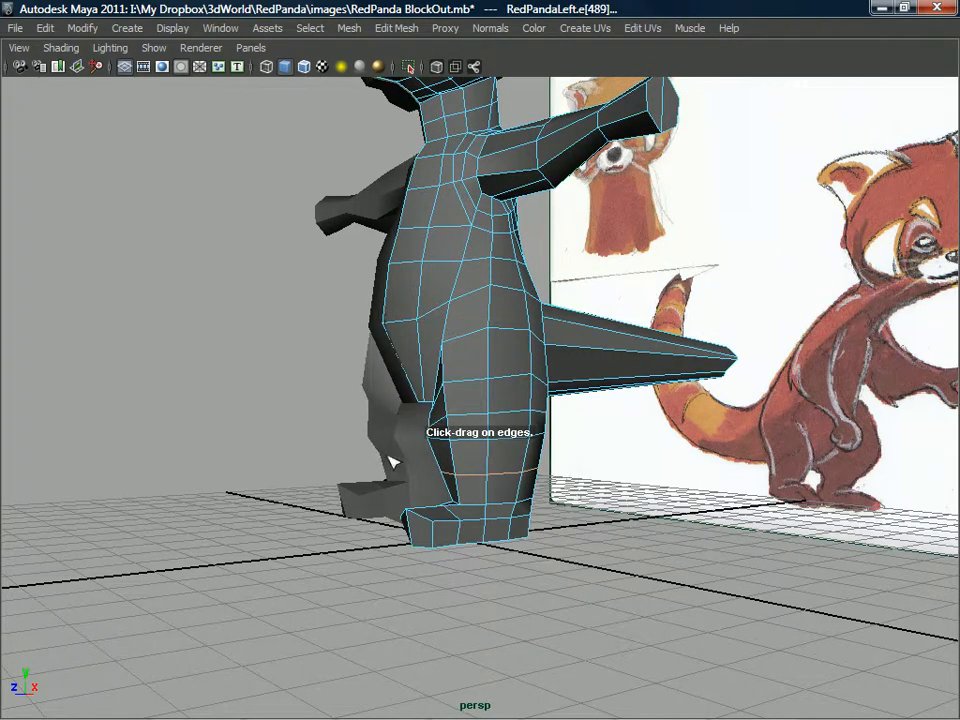
# Tweak the front vertices of the knee and lower-leg loops to shape the knee.
pyautogui.scroll(6, 407, 461)
pyautogui.moveTo(443, 361); pyautogui.dragTo(488, 382, button='right')
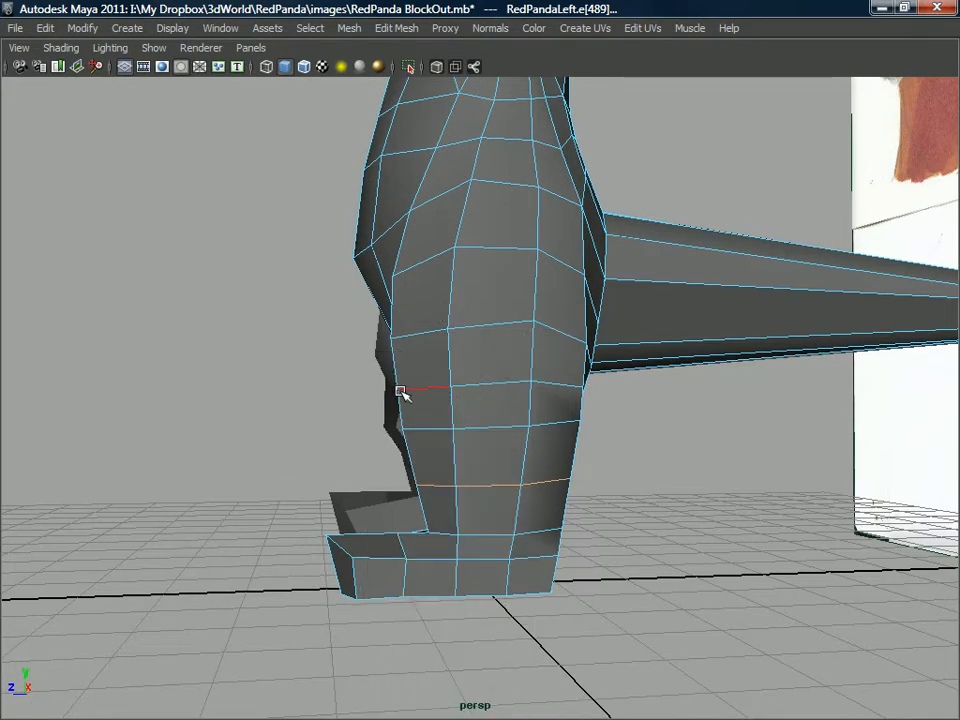
pyautogui.click(400, 431)
pyautogui.keyDown('alt'); pyautogui.moveTo(386, 443); pyautogui.dragTo(616, 491); pyautogui.keyUp('alt')
pyautogui.click(521, 349)
pyautogui.keyDown('alt'); pyautogui.moveTo(521, 349); pyautogui.dragTo(523, 388); pyautogui.keyUp('alt')
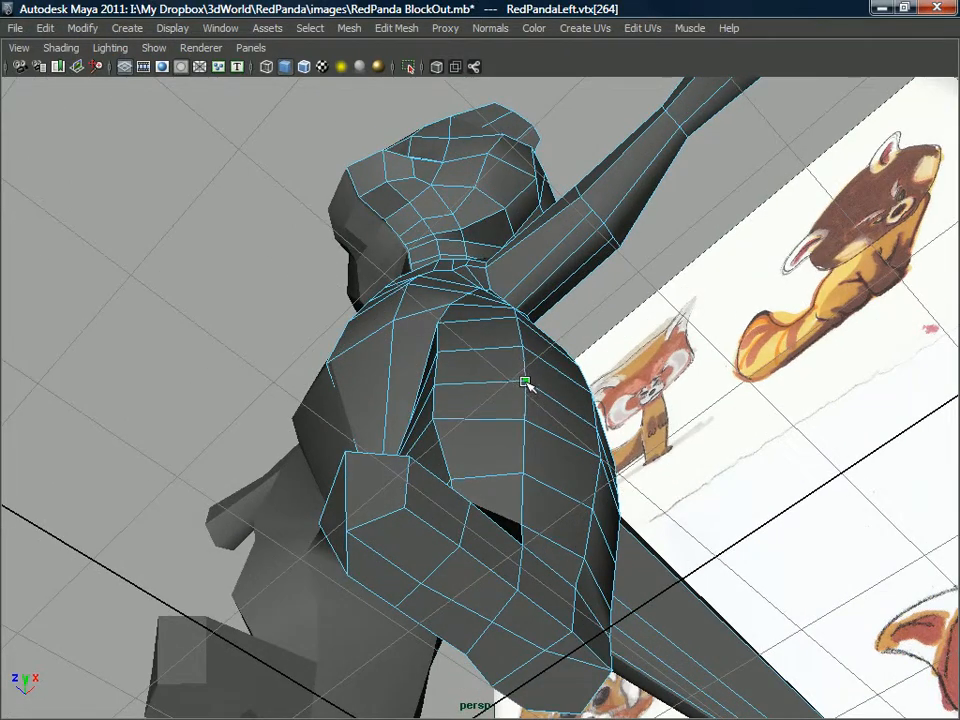
# Adjust the remaining knee and shin vertices around the leg to round its profile.
pyautogui.keyDown('alt'); pyautogui.moveTo(580, 412); pyautogui.dragTo(475, 378); pyautogui.keyUp('alt')
pyautogui.click(471, 373)
pyautogui.keyDown('alt'); pyautogui.moveTo(473, 374); pyautogui.dragTo(440, 446); pyautogui.keyUp('alt')
pyautogui.click(566, 347)
pyautogui.keyDown('alt'); pyautogui.moveTo(440, 446); pyautogui.dragTo(500, 340, button='middle'); pyautogui.keyUp('alt')
pyautogui.keyDown('alt'); pyautogui.moveTo(500, 350); pyautogui.dragTo(545, 417); pyautogui.keyUp('alt')
# Tweak the heel and ankle vertices at the back of the foot to refine the lower-leg profile.
pyautogui.moveTo(544, 481)
pyautogui.mouseDown()
pyautogui.moveTo(532, 477)
pyautogui.moveTo(521, 441)
pyautogui.moveTo(679, 412)
pyautogui.moveTo(476, 444)
pyautogui.moveTo(469, 414)
pyautogui.moveTo(502, 537)
pyautogui.moveTo(530, 570)
pyautogui.moveTo(518, 652)
pyautogui.mouseUp()
pyautogui.click(540, 480)
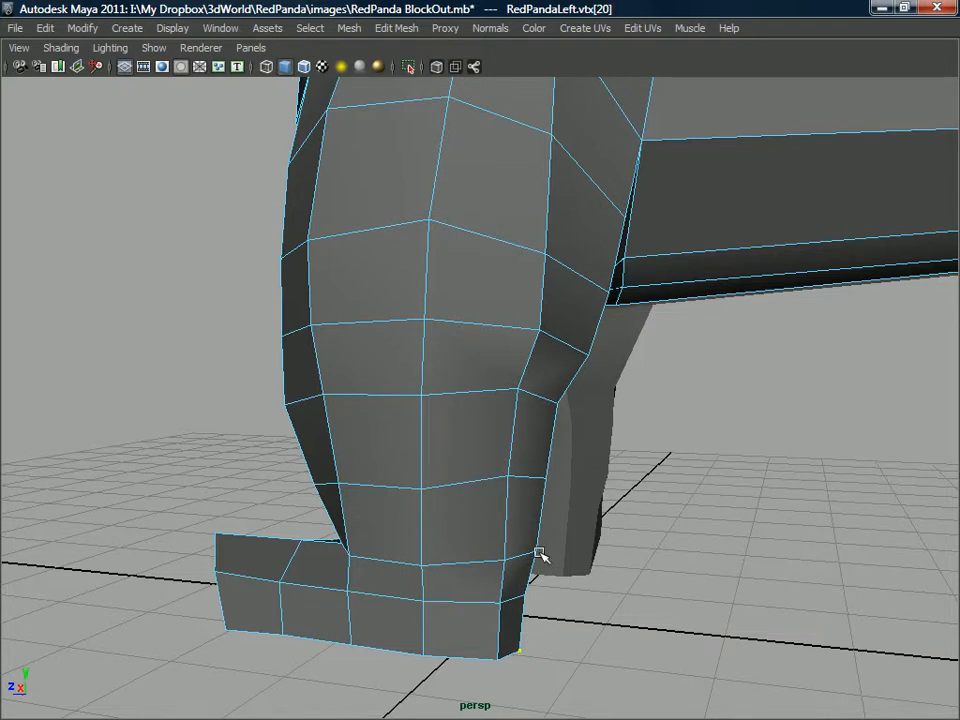
pyautogui.moveTo(538, 552); pyautogui.dragTo(529, 452)
# Tweak the vertices along the back and inside of the leg, from the knee up to the buttock.
pyautogui.keyDown('alt'); pyautogui.moveTo(424, 422); pyautogui.dragTo(577, 373); pyautogui.keyUp('alt')
pyautogui.click(549, 381)
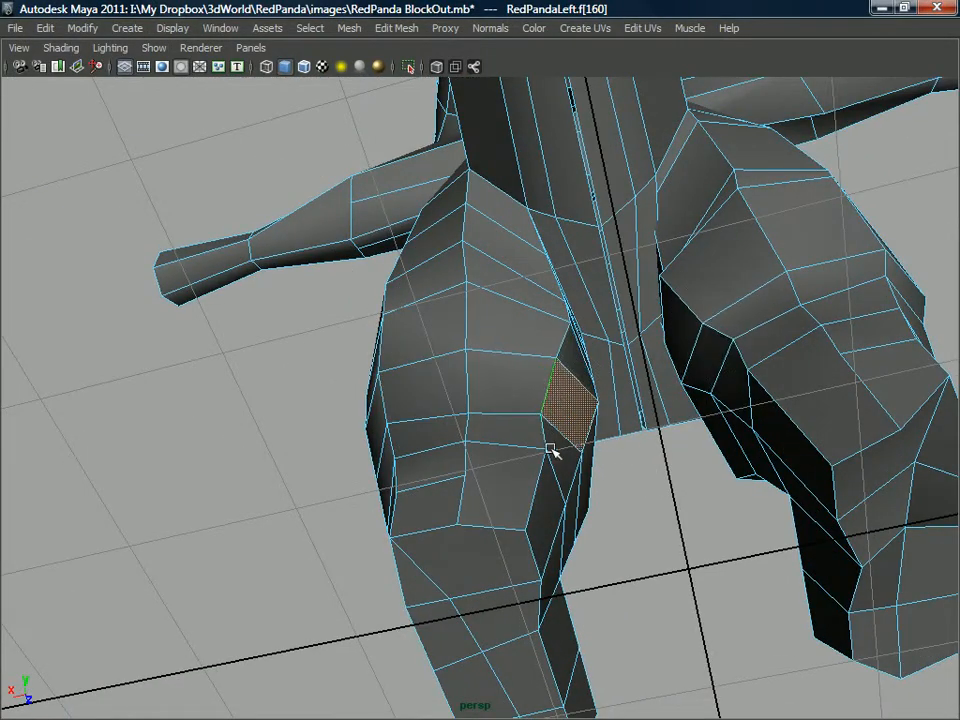
pyautogui.keyDown('alt'); pyautogui.moveTo(540, 454); pyautogui.dragTo(601, 393); pyautogui.keyUp('alt')
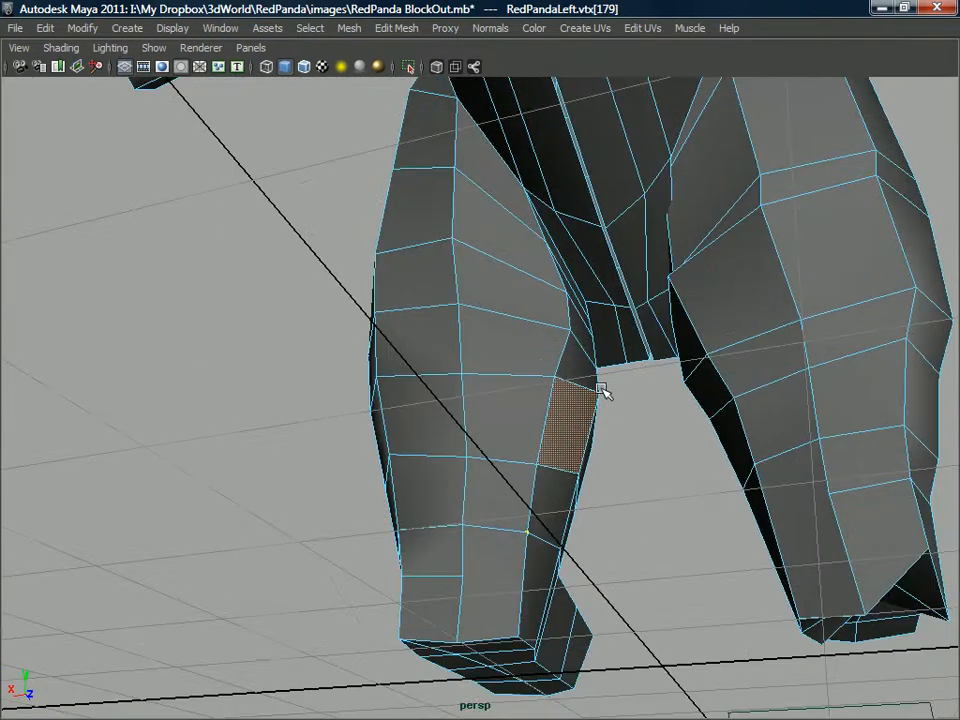
pyautogui.click(566, 330)
pyautogui.keyDown('alt'); pyautogui.moveTo(557, 336); pyautogui.dragTo(602, 533); pyautogui.keyUp('alt')
pyautogui.click(553, 294)
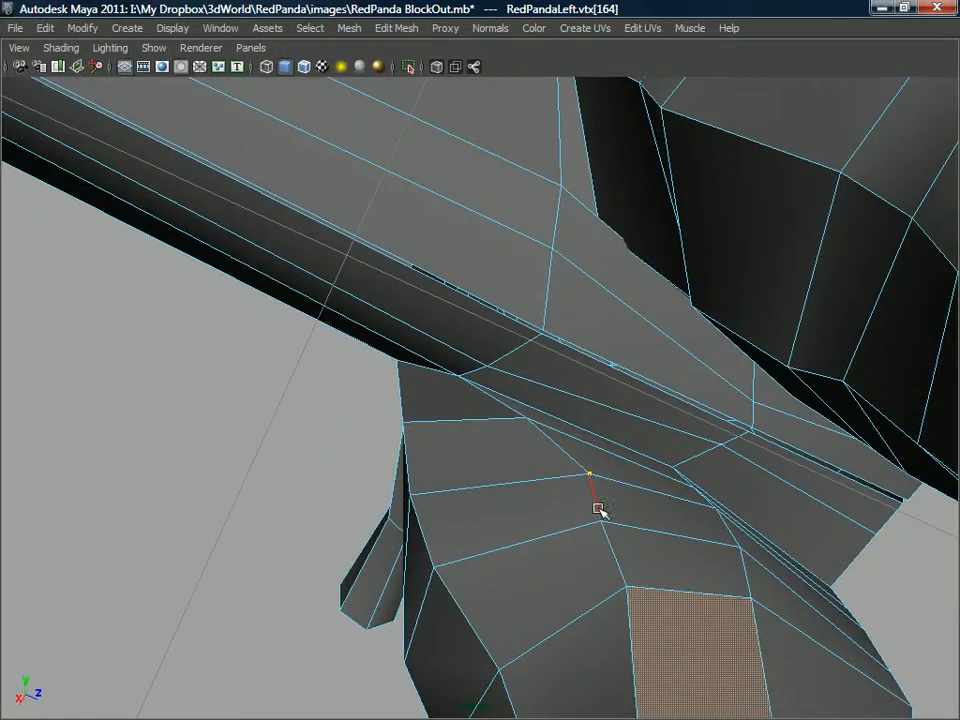
# Split the polygons from the buttock vertex across the inner faces to the centre line beneath the tail.
pyautogui.keyDown('alt'); pyautogui.moveTo(626, 360); pyautogui.dragTo(604, 419); pyautogui.keyUp('alt')
pyautogui.moveTo(605, 361); pyautogui.dragTo(648, 359, button='right')
pyautogui.keyDown('alt'); pyautogui.moveTo(597, 418); pyautogui.dragTo(574, 491); pyautogui.keyUp('alt')
pyautogui.keyDown('shift'); pyautogui.moveTo(586, 394); pyautogui.dragTo(588, 483, button='right'); pyautogui.keyUp('shift')
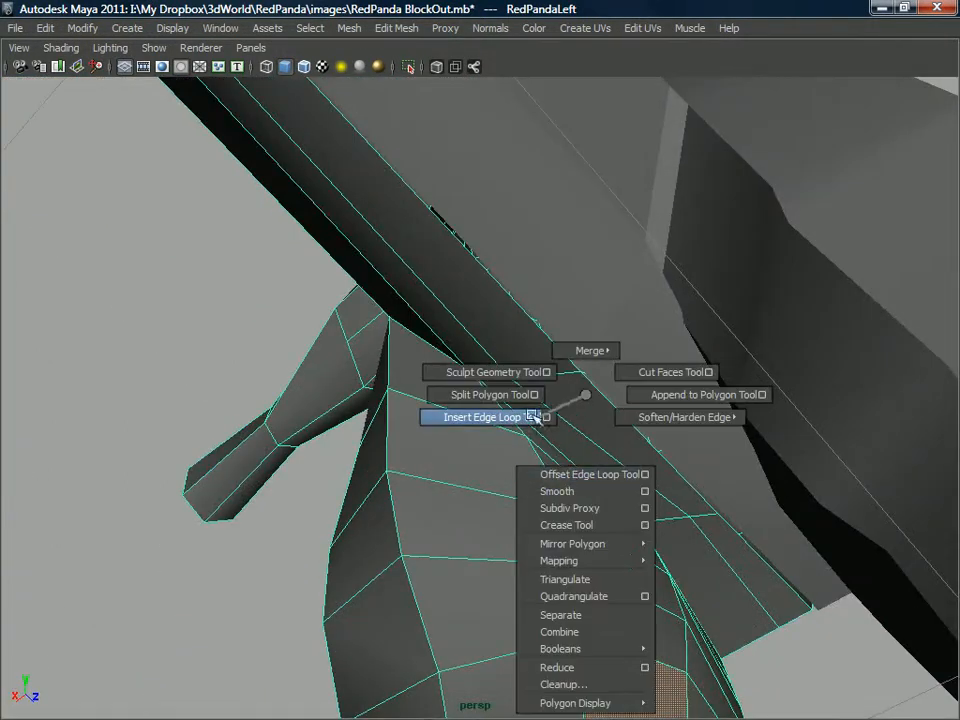
pyautogui.keyDown('shift'); pyautogui.moveTo(538, 428); pyautogui.dragTo(538, 428, button='right'); pyautogui.keyUp('shift')
pyautogui.keyDown('alt'); pyautogui.moveTo(514, 401); pyautogui.dragTo(577, 511); pyautogui.keyUp('alt')
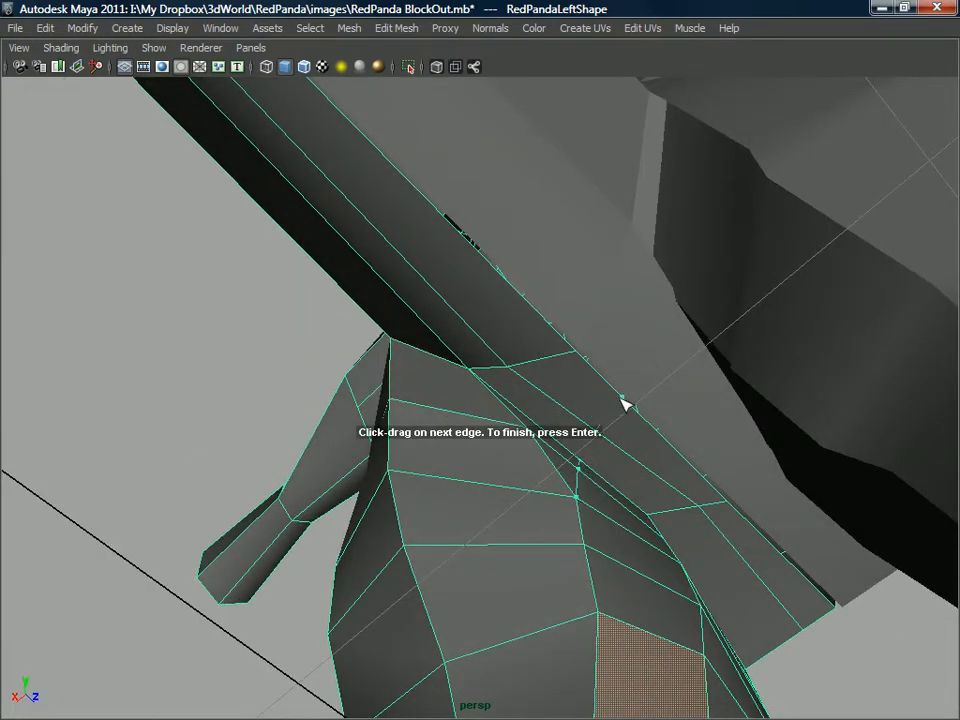
pyautogui.press('Return')
# Split the polygons in a vertical cut down the back of the leg from the buttock to the lower leg.
pyautogui.keyDown('alt'); pyautogui.moveTo(621, 410); pyautogui.dragTo(500, 500); pyautogui.keyUp('alt')
pyautogui.press('g')
pyautogui.click(514, 429)
pyautogui.keyDown('alt'); pyautogui.moveTo(505, 553); pyautogui.dragTo(508, 626); pyautogui.keyUp('alt')
pyautogui.click(489, 619)
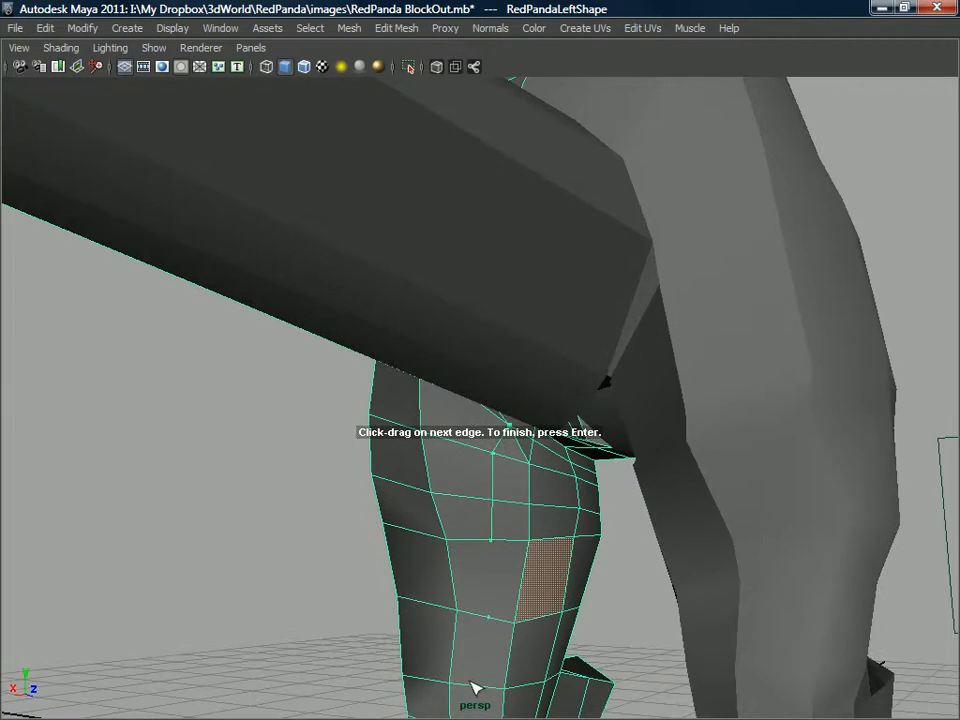
pyautogui.click(472, 684)
pyautogui.press('Return')
# Tweak the vertices of the new vertical cut to round the buttock and the back of the thigh.
pyautogui.keyDown('alt'); pyautogui.moveTo(472, 487); pyautogui.dragTo(514, 400); pyautogui.keyUp('alt')
pyautogui.moveTo(514, 361); pyautogui.dragTo(535, 405, button='right')
pyautogui.moveTo(497, 465); pyautogui.dragTo(493, 441)
pyautogui.keyDown('alt'); pyautogui.moveTo(484, 516); pyautogui.dragTo(490, 571); pyautogui.keyUp('alt')
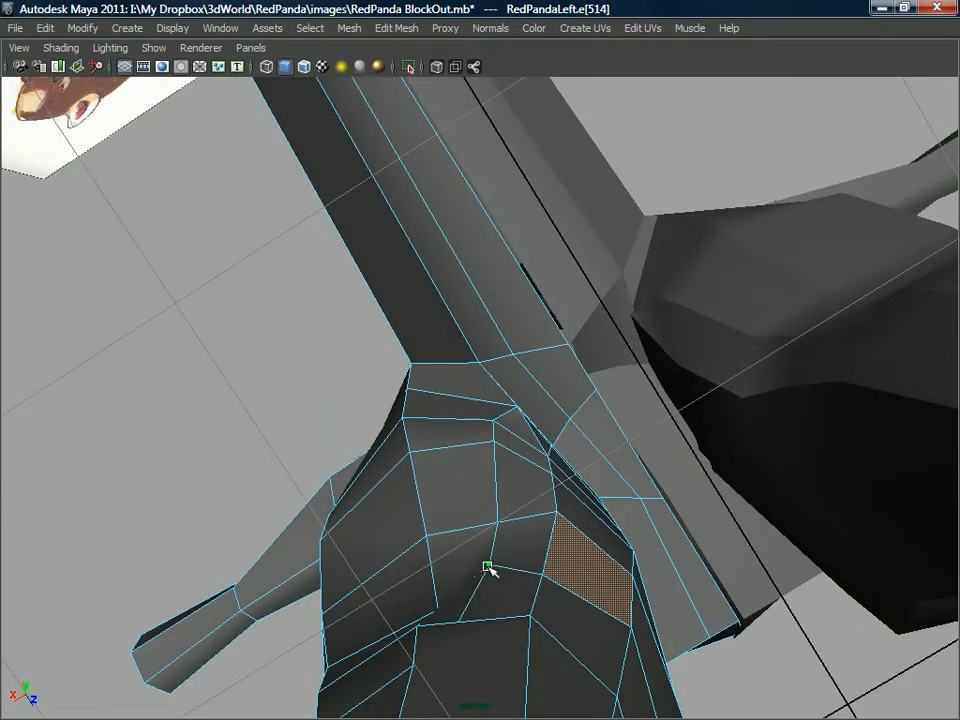
pyautogui.moveTo(497, 525); pyautogui.dragTo(487, 511)
pyautogui.keyDown('alt'); pyautogui.moveTo(485, 515); pyautogui.dragTo(457, 604); pyautogui.keyUp('alt')
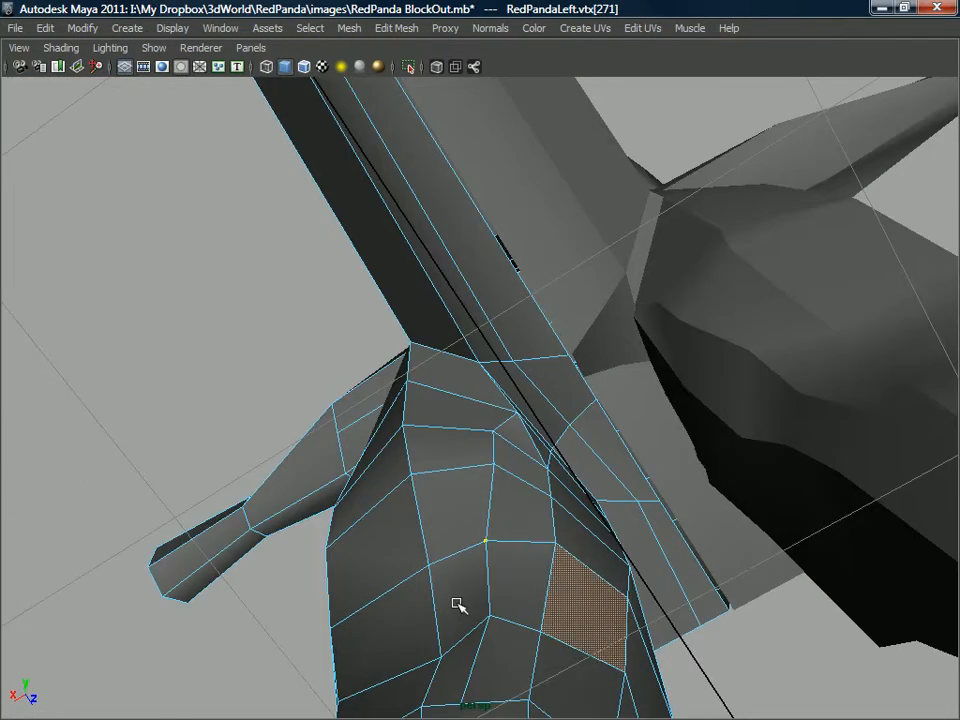
# Adjust the vertices around the back of the knee to even out the edge spacing.
pyautogui.moveTo(436, 652); pyautogui.dragTo(465, 600)
pyautogui.click(420, 647)
pyautogui.click(425, 592)
pyautogui.click(507, 587)
pyautogui.keyDown('alt'); pyautogui.moveTo(525, 594); pyautogui.dragTo(478, 551); pyautogui.keyUp('alt')
pyautogui.click(536, 574)
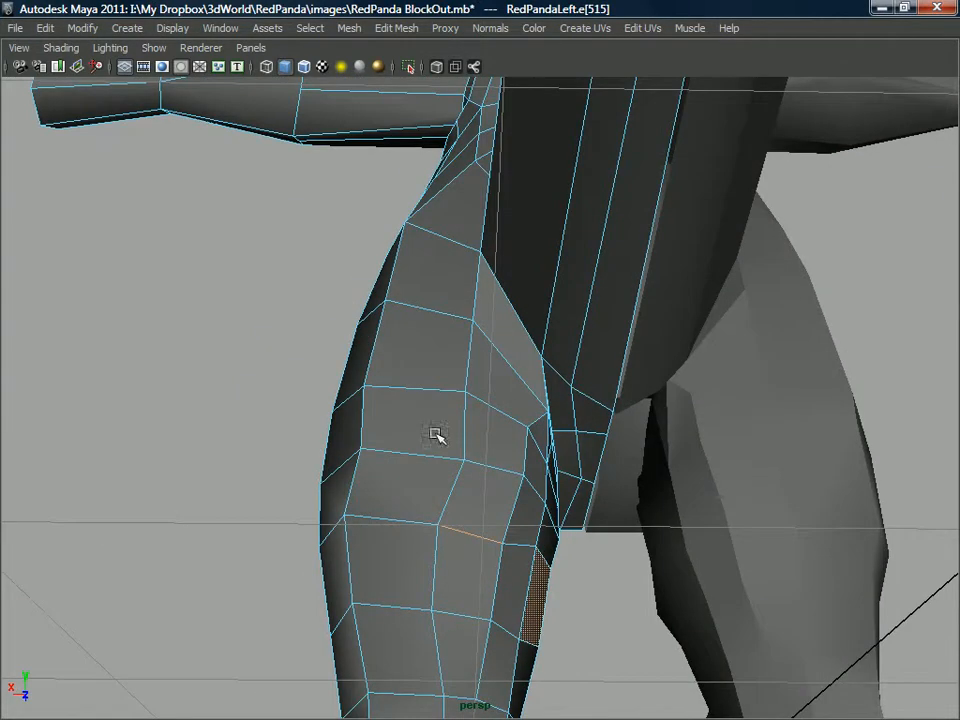
# Tweak the back-of-thigh and calf vertices to smooth the rear contour of the leg.
pyautogui.keyDown('alt'); pyautogui.moveTo(439, 435); pyautogui.dragTo(420, 409); pyautogui.keyUp('alt')
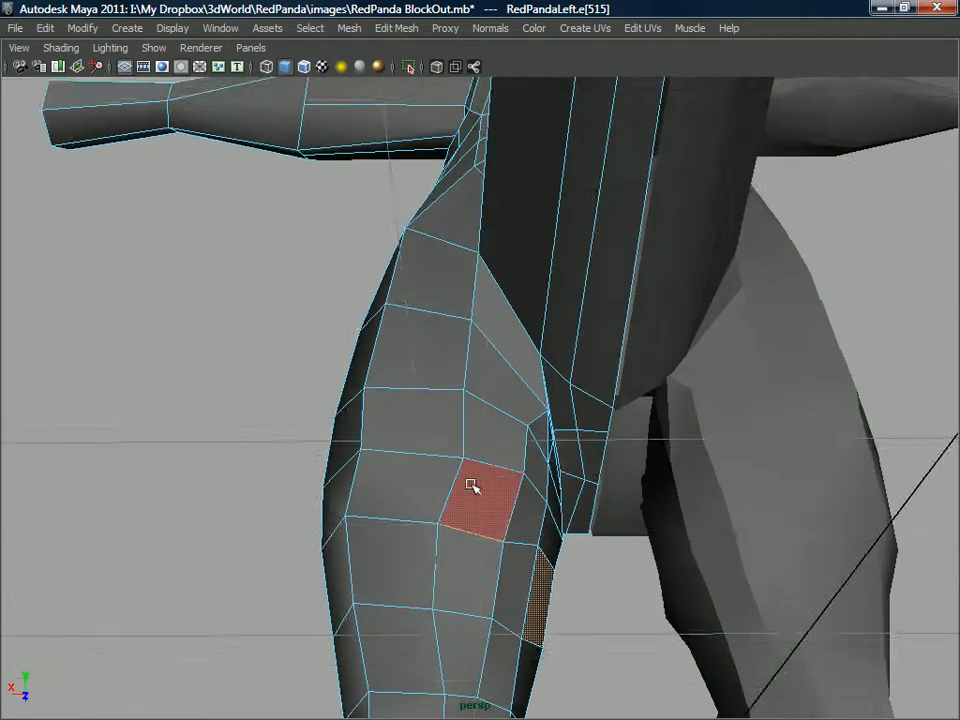
pyautogui.keyDown('alt'); pyautogui.moveTo(480, 472); pyautogui.dragTo(439, 477); pyautogui.keyUp('alt')
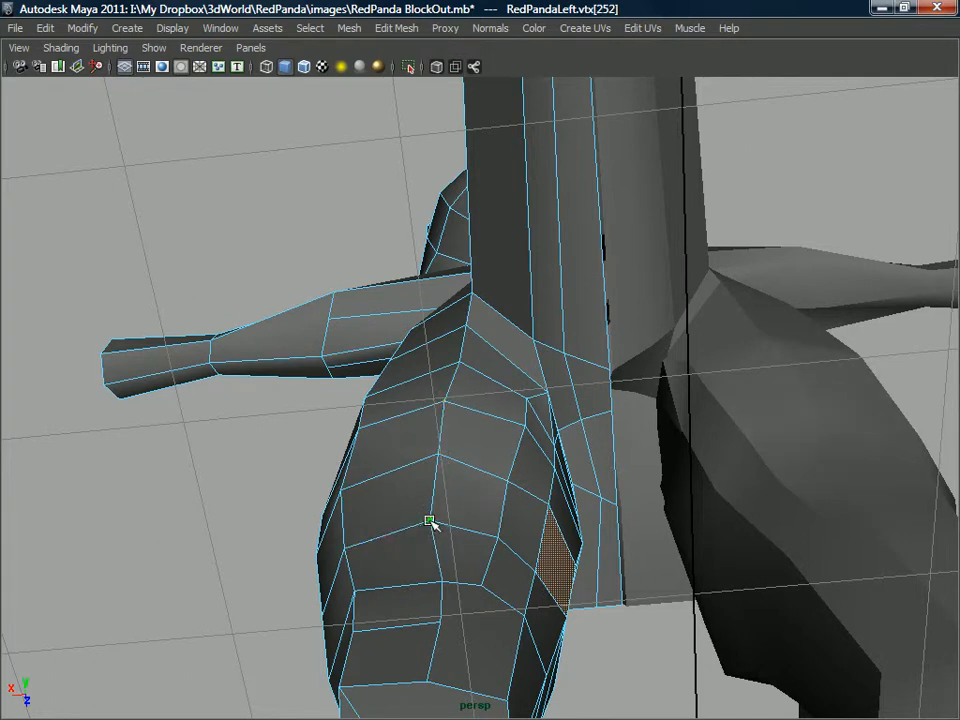
pyautogui.click(431, 575)
pyautogui.keyDown('alt'); pyautogui.moveTo(431, 575); pyautogui.dragTo(477, 512); pyautogui.keyUp('alt')
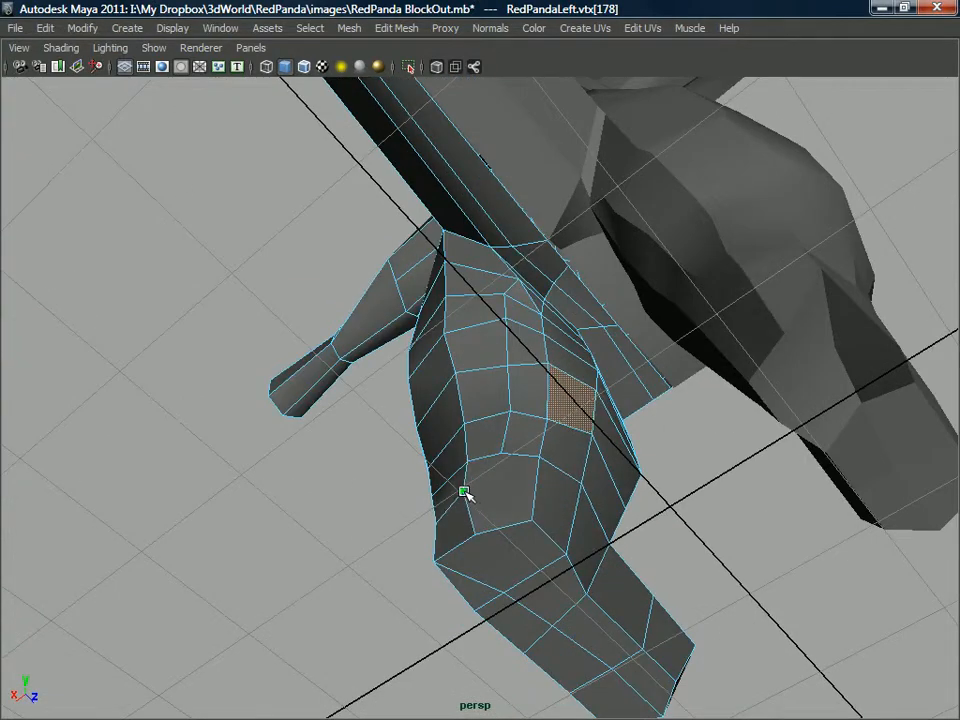
pyautogui.click(497, 432)
pyautogui.keyDown('alt'); pyautogui.moveTo(497, 432); pyautogui.dragTo(510, 360); pyautogui.keyUp('alt')
# Return to object mode and split the polygons across the back of the calf to continue the lower-leg loop.
pyautogui.moveTo(510, 360); pyautogui.dragTo(535, 457, button='right')
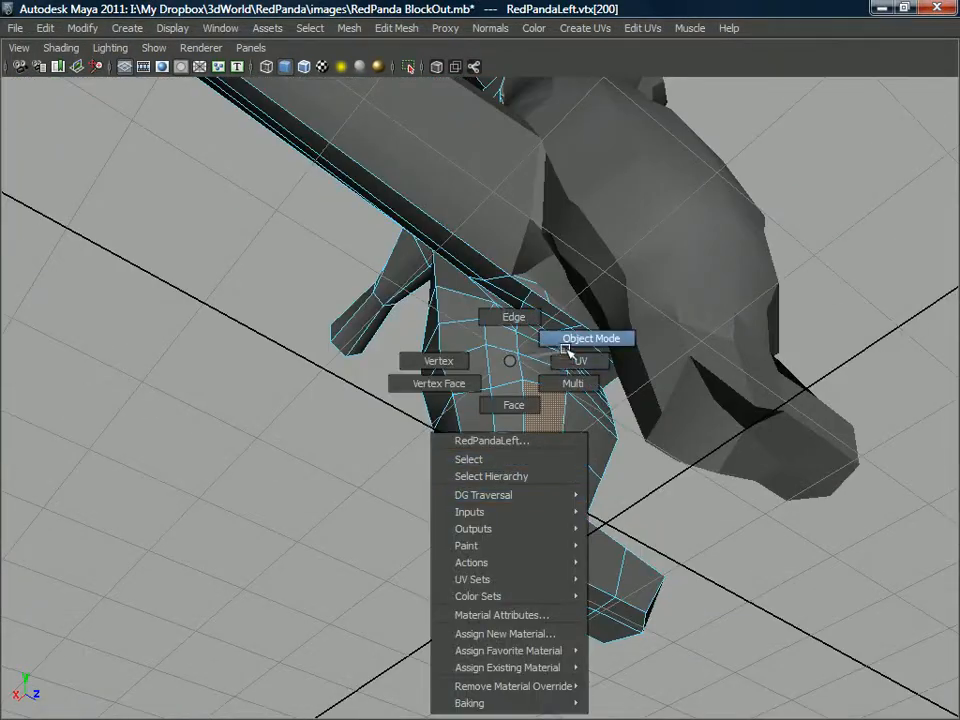
pyautogui.moveTo(565, 352); pyautogui.dragTo(568, 350, button='right')
pyautogui.keyDown('shift'); pyautogui.moveTo(506, 395); pyautogui.dragTo(441, 393, button='right'); pyautogui.keyUp('shift')
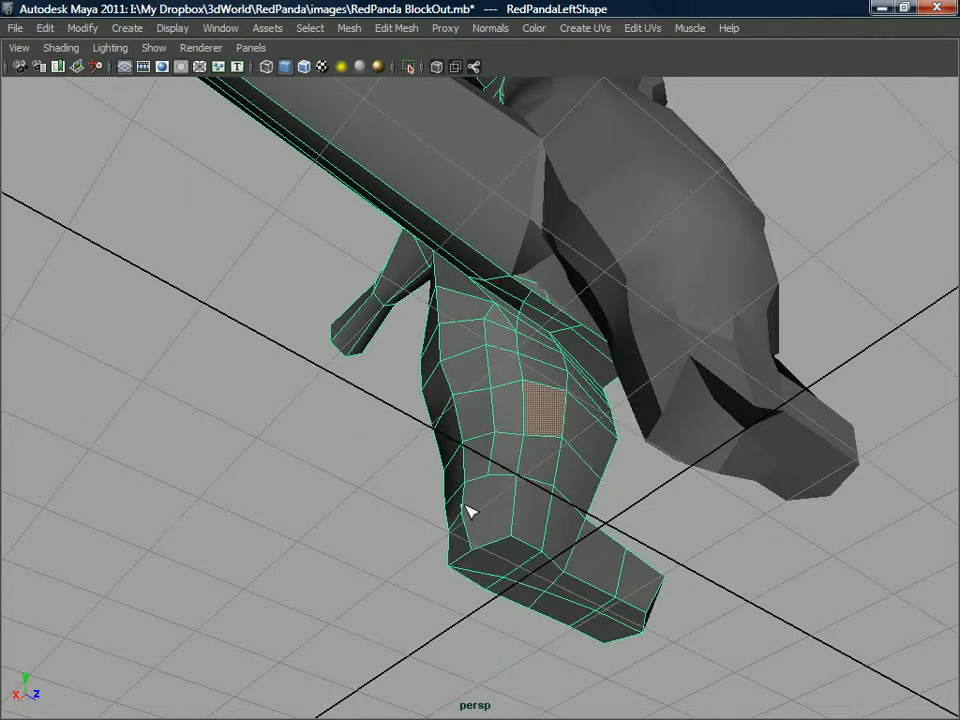
pyautogui.keyDown('alt'); pyautogui.moveTo(600, 531); pyautogui.dragTo(500, 481); pyautogui.keyUp('alt')
pyautogui.press('Return')
# Split the polygons from the calf down over the heel to continue the vertical edge into the sole.
pyautogui.click(511, 456)
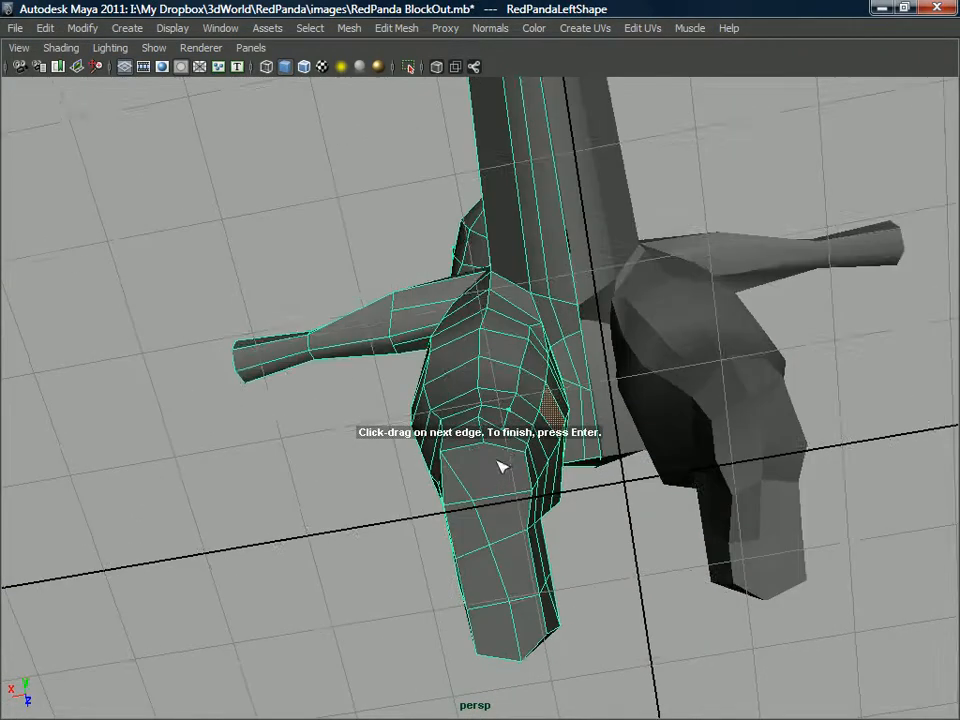
pyautogui.keyDown('alt'); pyautogui.moveTo(510, 540); pyautogui.dragTo(501, 491); pyautogui.keyUp('alt')
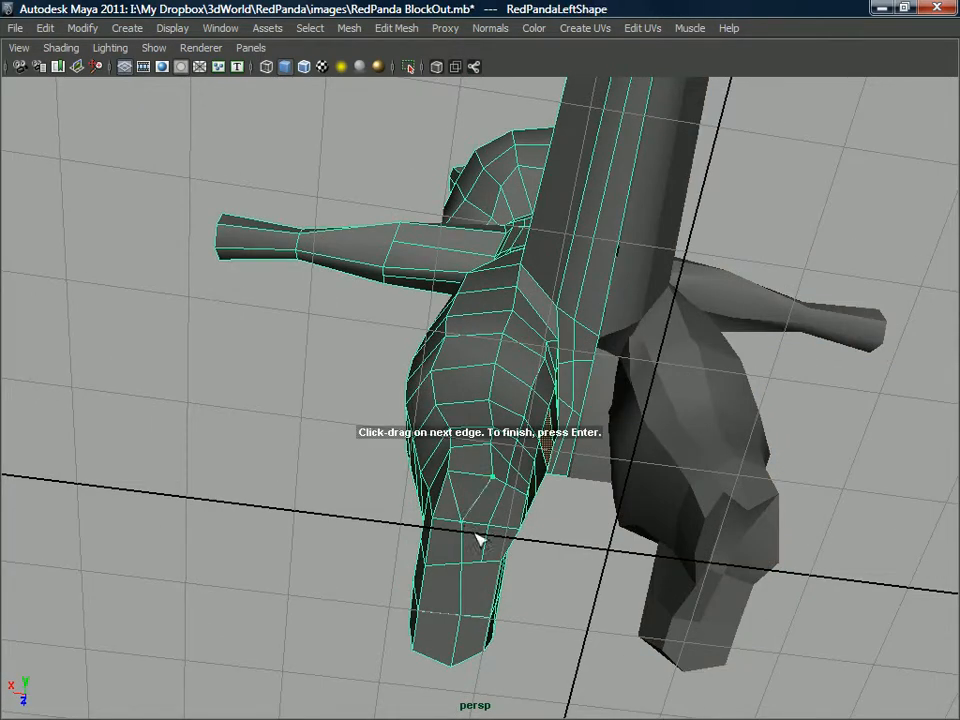
pyautogui.keyDown('alt'); pyautogui.moveTo(477, 540); pyautogui.dragTo(477, 510); pyautogui.keyUp('alt')
pyautogui.moveTo(447, 360); pyautogui.dragTo(450, 318, button='right')
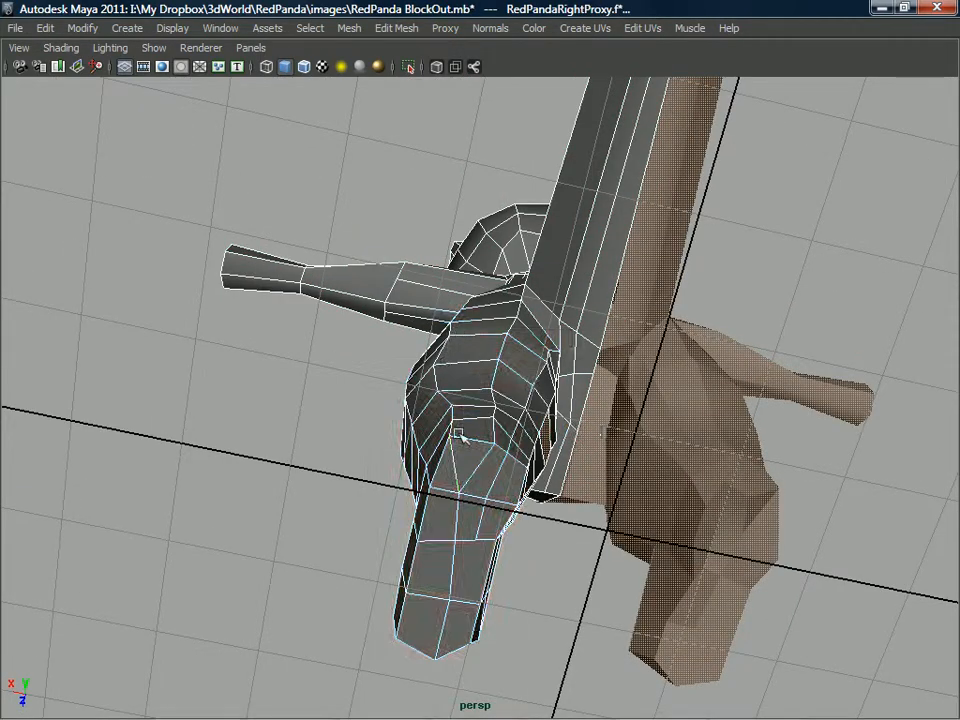
# Remove the surplus edge on the sole near the heel and tidy the short edge beside it.
pyautogui.click(455, 463)
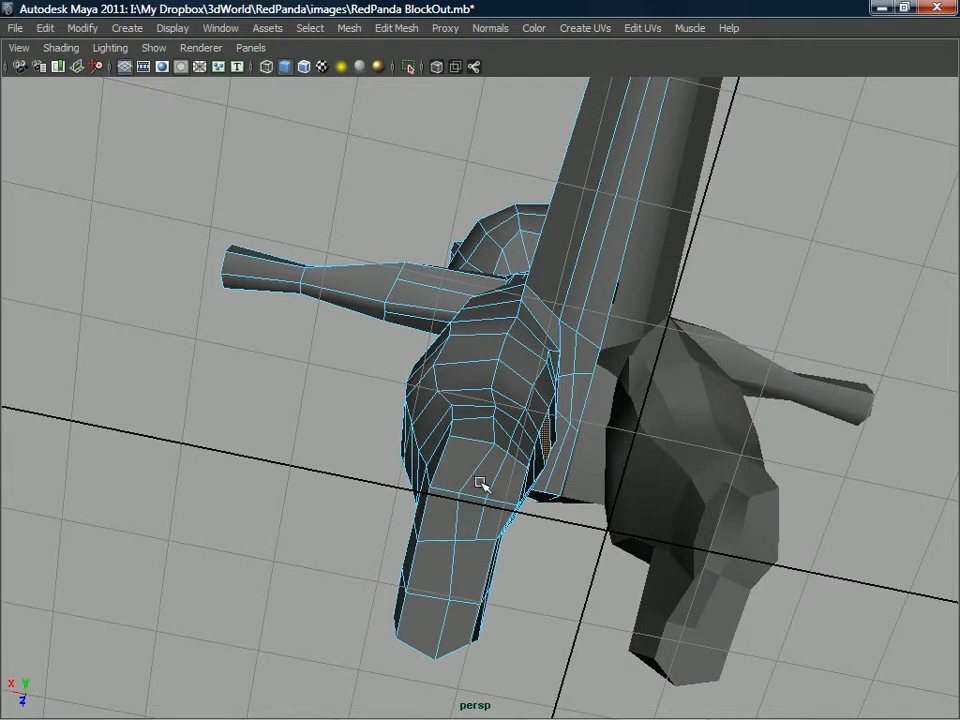
pyautogui.moveTo(471, 493); pyautogui.dragTo(538, 408, button='right')
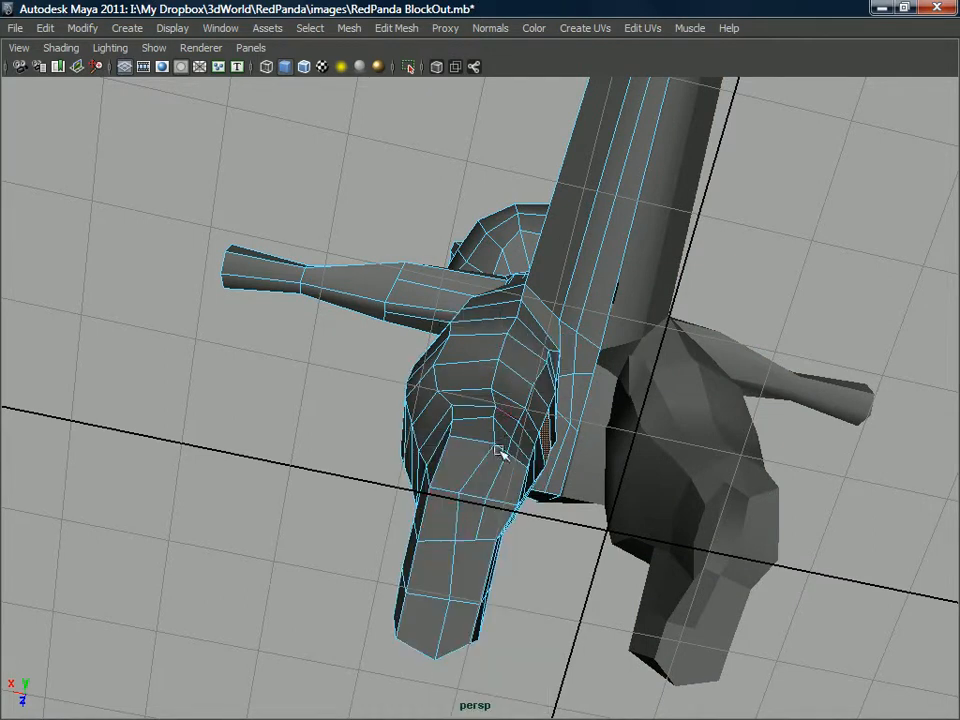
pyautogui.click(470, 497)
pyautogui.keyDown('alt'); pyautogui.moveTo(470, 497); pyautogui.dragTo(327, 492); pyautogui.keyUp('alt')
# Reposition the vertices along the crotch crease to open up the tightly packed edges between the torso and inner leg.
pyautogui.keyDown('alt'); pyautogui.moveTo(466, 420); pyautogui.dragTo(512, 435); pyautogui.keyUp('alt')
pyautogui.scroll(2, 497, 461)
pyautogui.scroll(4, 452, 471)
pyautogui.keyDown('alt'); pyautogui.moveTo(452, 471); pyautogui.dragTo(421, 444); pyautogui.keyUp('alt')
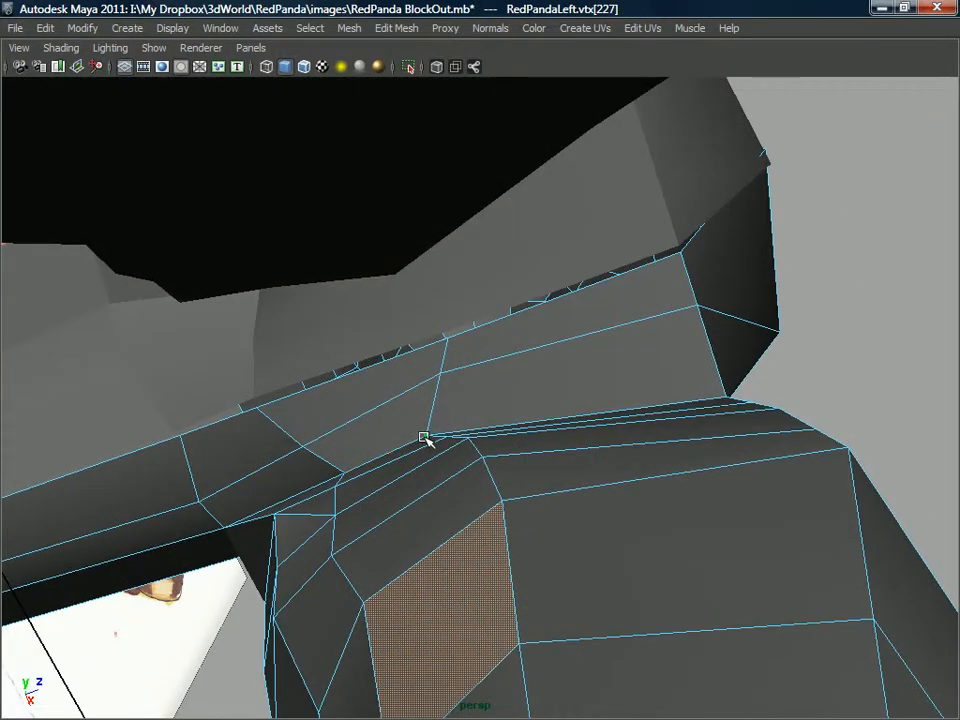
pyautogui.click(448, 435)
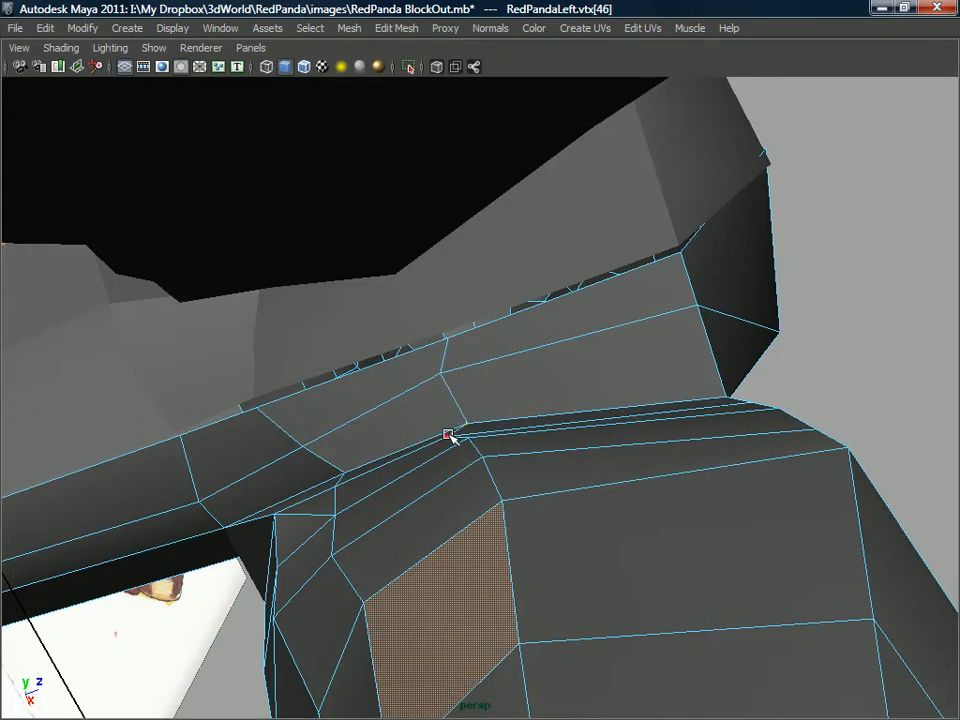
pyautogui.moveTo(443, 375); pyautogui.dragTo(457, 373)
pyautogui.moveTo(446, 437)
pyautogui.keyDown('alt'); pyautogui.mouseDown()
pyautogui.moveTo(452, 472)
pyautogui.moveTo(482, 459)
pyautogui.moveTo(497, 483)
pyautogui.mouseUp(); pyautogui.keyUp('alt')
# Insert an edge loop running across the lower belly and down the front of the leg through the foot.
pyautogui.moveTo(504, 536)
pyautogui.mouseDown()
pyautogui.moveTo(515, 537)
pyautogui.moveTo(509, 494)
pyautogui.moveTo(513, 526)
pyautogui.moveTo(536, 525)
pyautogui.moveTo(526, 490)
pyautogui.moveTo(512, 583)
pyautogui.moveTo(527, 508)
pyautogui.moveTo(515, 480)
pyautogui.moveTo(375, 551)
pyautogui.moveTo(452, 495)
pyautogui.moveTo(468, 452)
pyautogui.moveTo(456, 431)
pyautogui.moveTo(463, 439)
pyautogui.moveTo(441, 435)
pyautogui.moveTo(447, 474)
pyautogui.moveTo(459, 467)
pyautogui.moveTo(459, 493)
pyautogui.moveTo(457, 418)
pyautogui.moveTo(478, 431)
pyautogui.moveTo(411, 474)
pyautogui.moveTo(517, 406)
pyautogui.moveTo(501, 447)
pyautogui.moveTo(489, 403)
pyautogui.moveTo(519, 381)
pyautogui.moveTo(466, 441)
pyautogui.moveTo(497, 403)
pyautogui.moveTo(491, 398)
pyautogui.moveTo(529, 392)
pyautogui.mouseUp()
pyautogui.click(530, 605)
pyautogui.moveTo(536, 354); pyautogui.dragTo(568, 343, button='right')
pyautogui.click(545, 360)
pyautogui.keyDown('alt'); pyautogui.moveTo(545, 360); pyautogui.dragTo(537, 366); pyautogui.keyUp('alt')
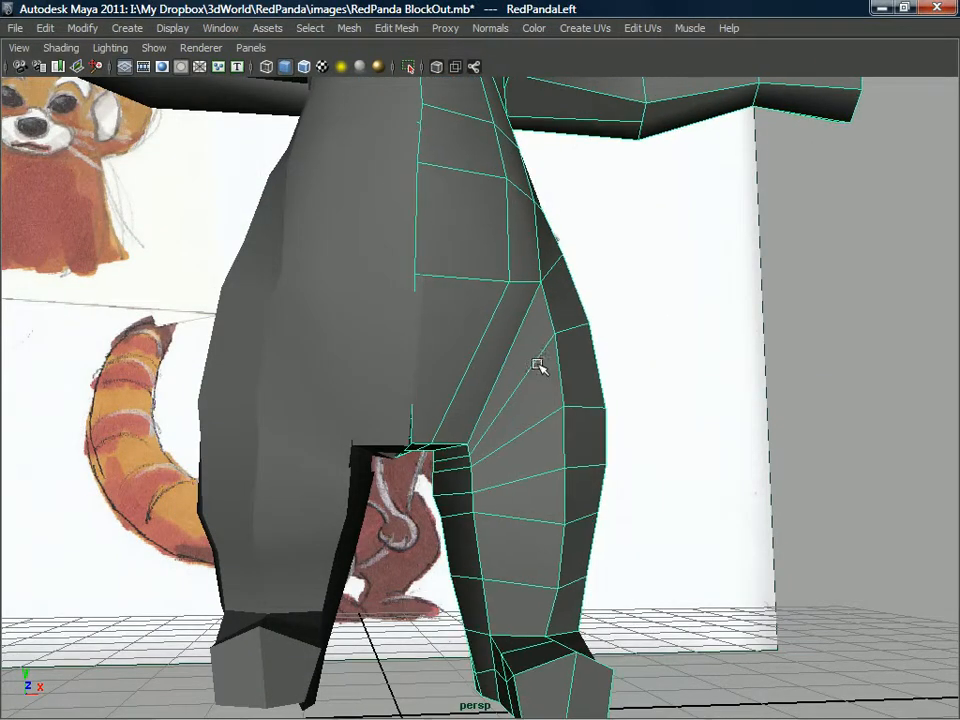
pyautogui.keyDown('shift'); pyautogui.moveTo(536, 360); pyautogui.dragTo(450, 386, button='right'); pyautogui.keyUp('shift')
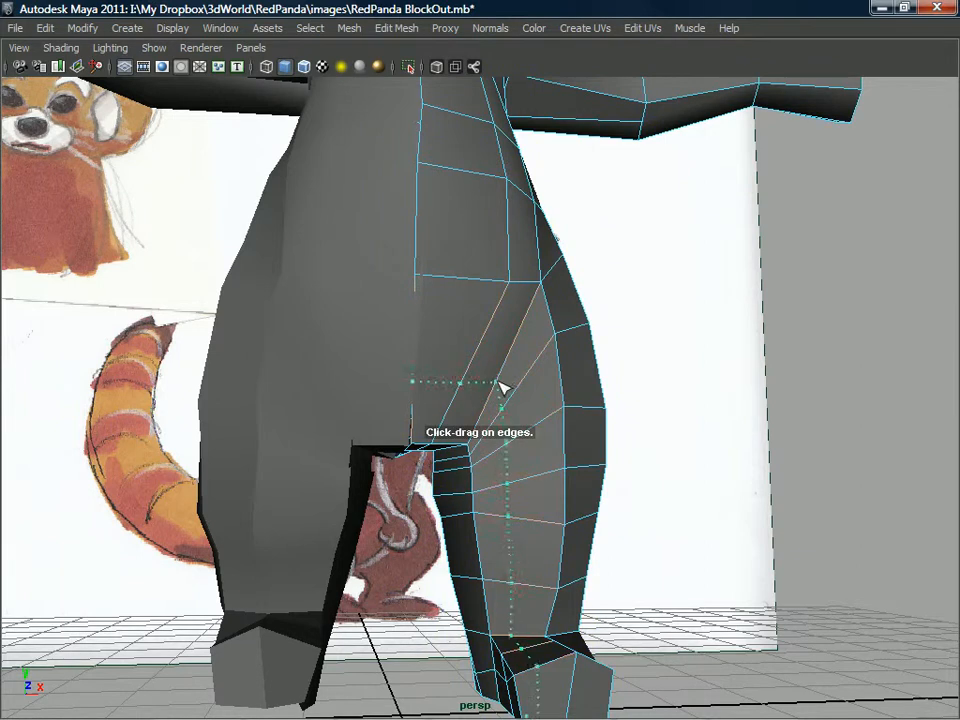
pyautogui.moveTo(515, 377); pyautogui.dragTo(510, 382)
# Adjust the new loop's edges and vertices across the lower belly and hip crease for more even spacing.
pyautogui.keyDown('alt'); pyautogui.moveTo(465, 420); pyautogui.dragTo(503, 283); pyautogui.keyUp('alt')
pyautogui.moveTo(502, 279); pyautogui.dragTo(522, 276, button='right')
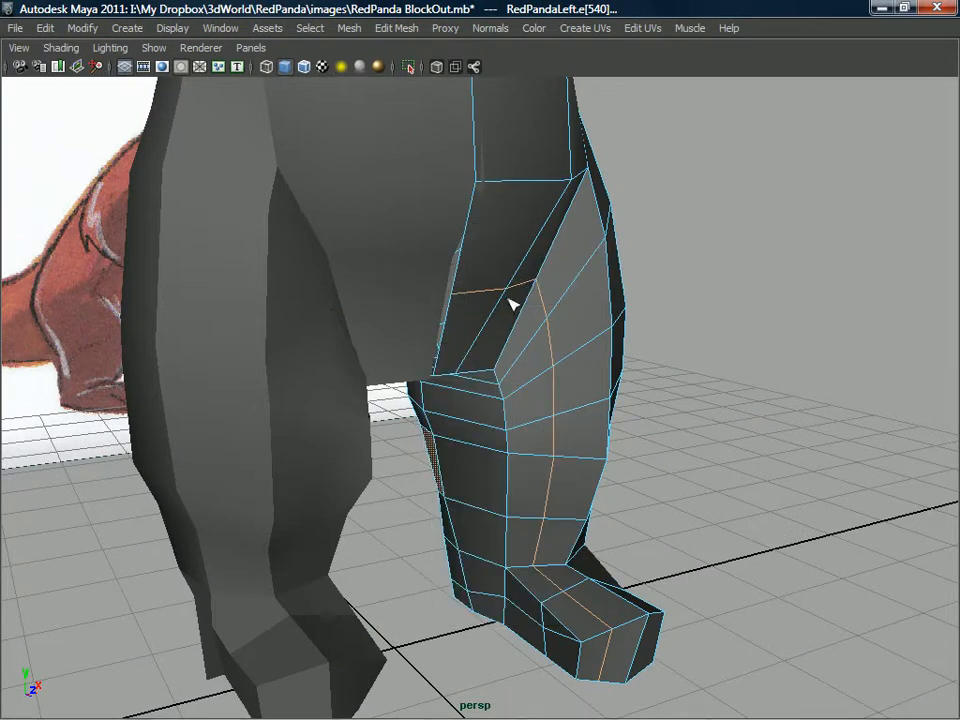
pyautogui.moveTo(487, 291); pyautogui.dragTo(494, 323)
pyautogui.click(495, 273)
pyautogui.click(541, 348)
pyautogui.scroll(4, 494, 323)
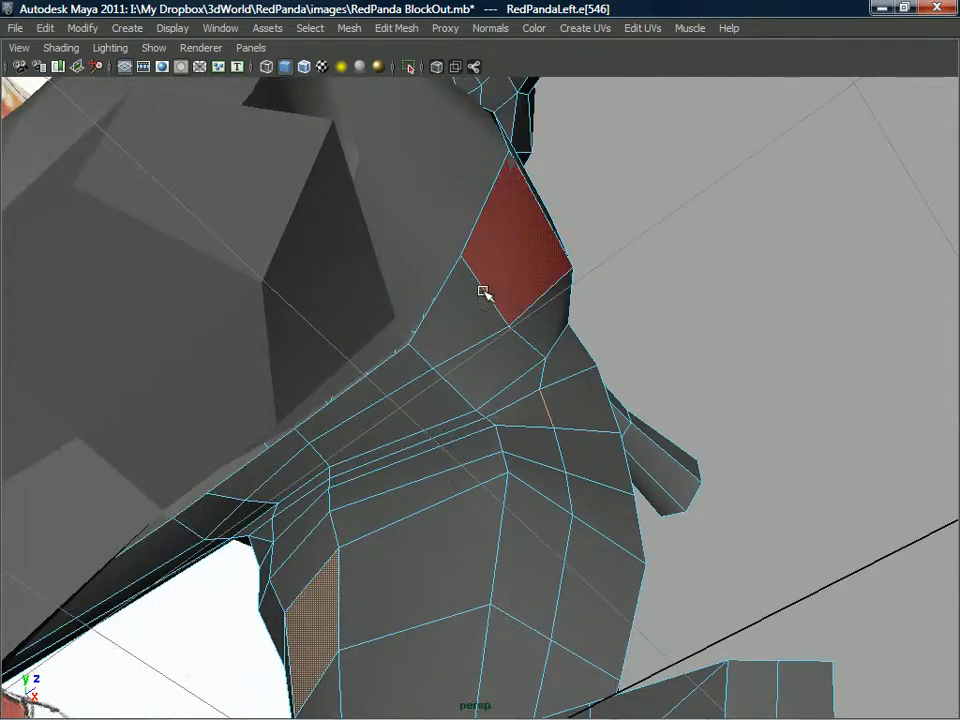
pyautogui.click(532, 317)
pyautogui.keyDown('alt'); pyautogui.moveTo(532, 317); pyautogui.dragTo(496, 434); pyautogui.keyUp('alt')
pyautogui.click(457, 363)
pyautogui.click(489, 409)
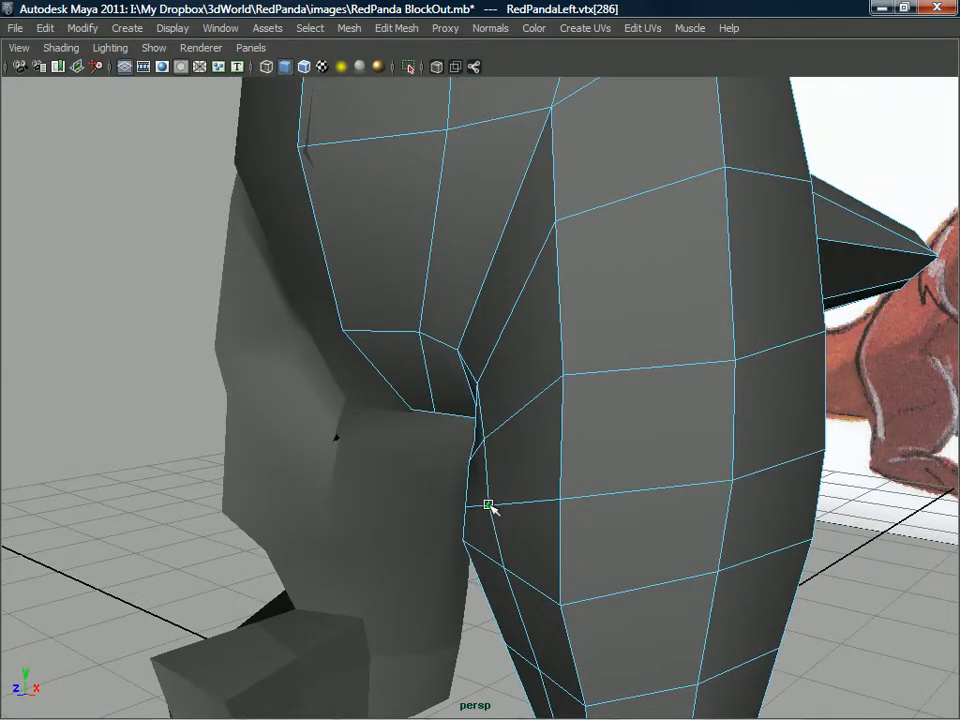
# Pull the new loop's vertices down the front of the thigh outward to round it.
pyautogui.click(484, 505)
pyautogui.keyDown('alt'); pyautogui.moveTo(484, 505); pyautogui.dragTo(492, 513); pyautogui.keyUp('alt')
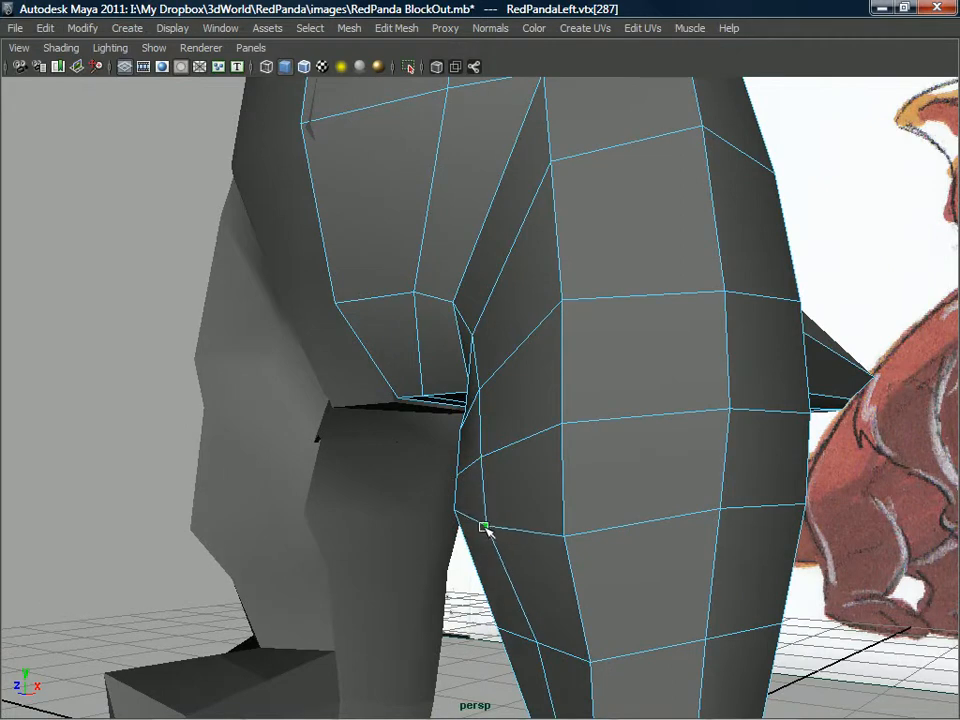
pyautogui.click(476, 471)
pyautogui.keyDown('alt'); pyautogui.moveTo(476, 471); pyautogui.dragTo(499, 413); pyautogui.keyUp('alt')
pyautogui.moveTo(521, 372); pyautogui.dragTo(505, 370)
pyautogui.click(505, 370)
# Refine the upper front thigh vertices from below to smooth the bulge between the hip and knee.
pyautogui.moveTo(507, 323); pyautogui.dragTo(498, 270)
pyautogui.click(489, 303)
pyautogui.keyDown('alt'); pyautogui.moveTo(498, 270); pyautogui.dragTo(435, 381, button='middle'); pyautogui.keyUp('alt')
pyautogui.keyDown('alt'); pyautogui.moveTo(435, 381); pyautogui.dragTo(490, 346); pyautogui.keyUp('alt')
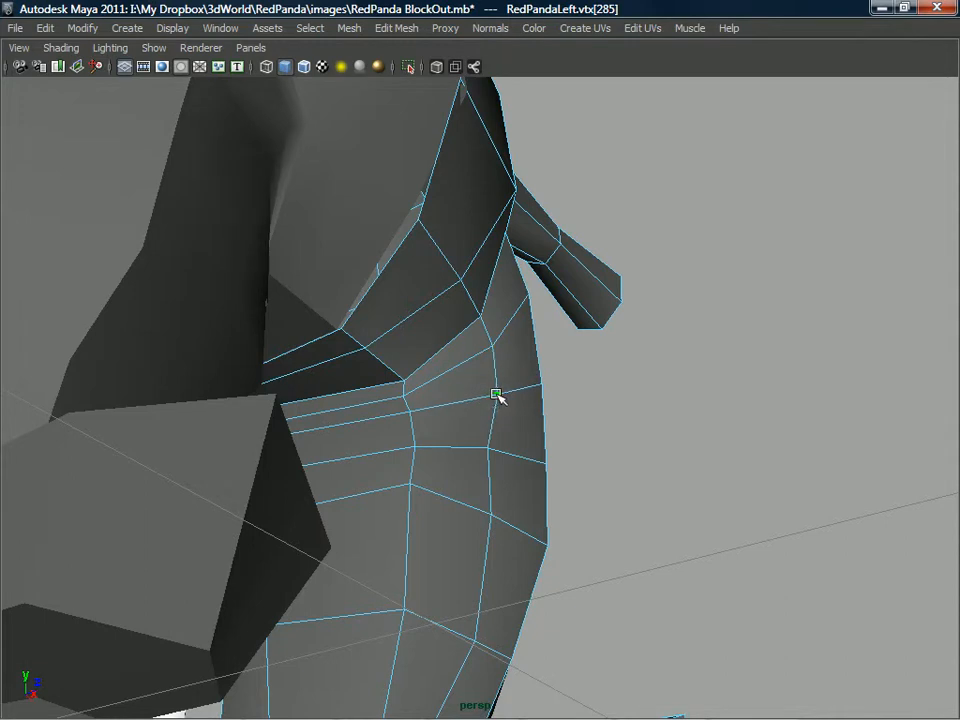
pyautogui.click(504, 449)
pyautogui.keyDown('alt'); pyautogui.moveTo(505, 450); pyautogui.dragTo(543, 386); pyautogui.keyUp('alt')
pyautogui.click(521, 454)
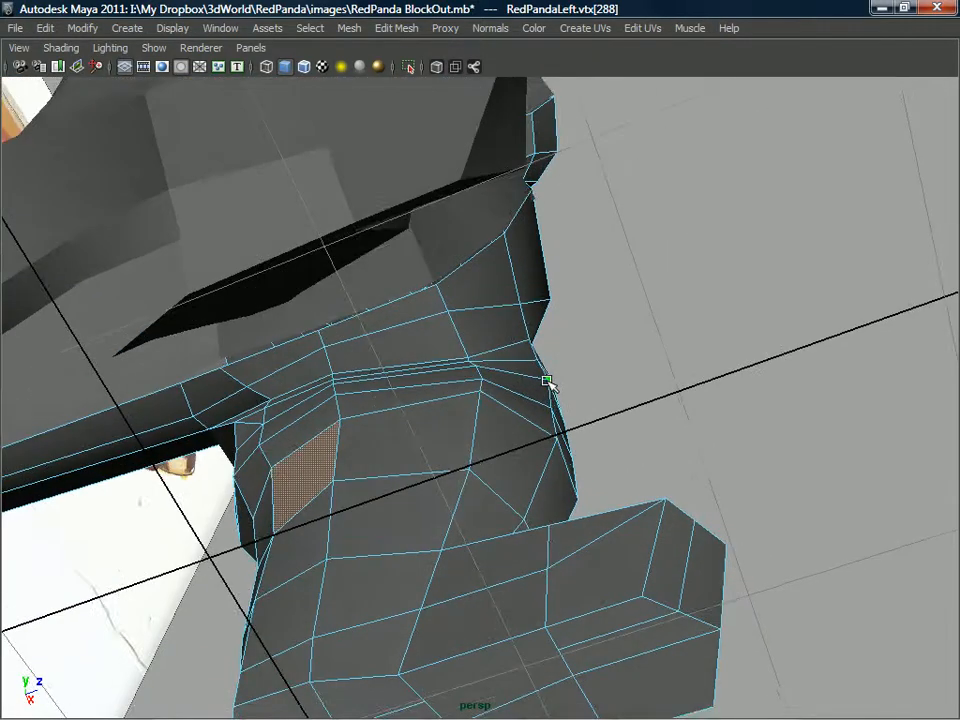
pyautogui.click(551, 436)
pyautogui.keyDown('alt'); pyautogui.moveTo(551, 436); pyautogui.dragTo(405, 534); pyautogui.keyUp('alt')
# Move the inner thigh and inner knee vertices to round the inside of the leg.
pyautogui.keyDown('alt'); pyautogui.moveTo(405, 534); pyautogui.dragTo(452, 499, button='right'); pyautogui.keyUp('alt')
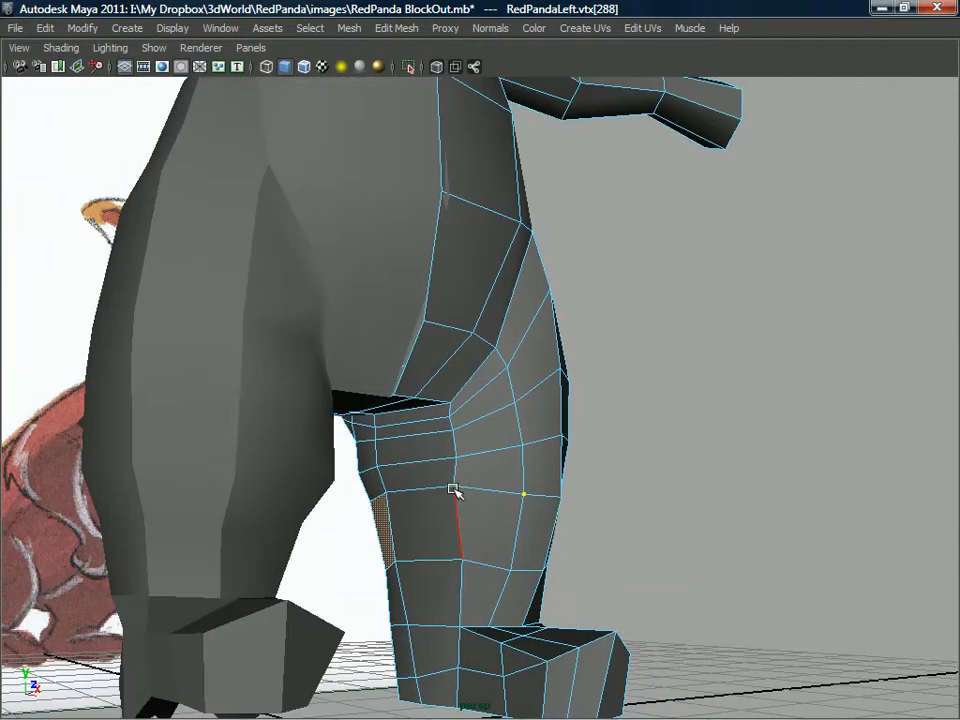
pyautogui.keyDown('alt'); pyautogui.moveTo(424, 504); pyautogui.dragTo(394, 497); pyautogui.keyUp('alt')
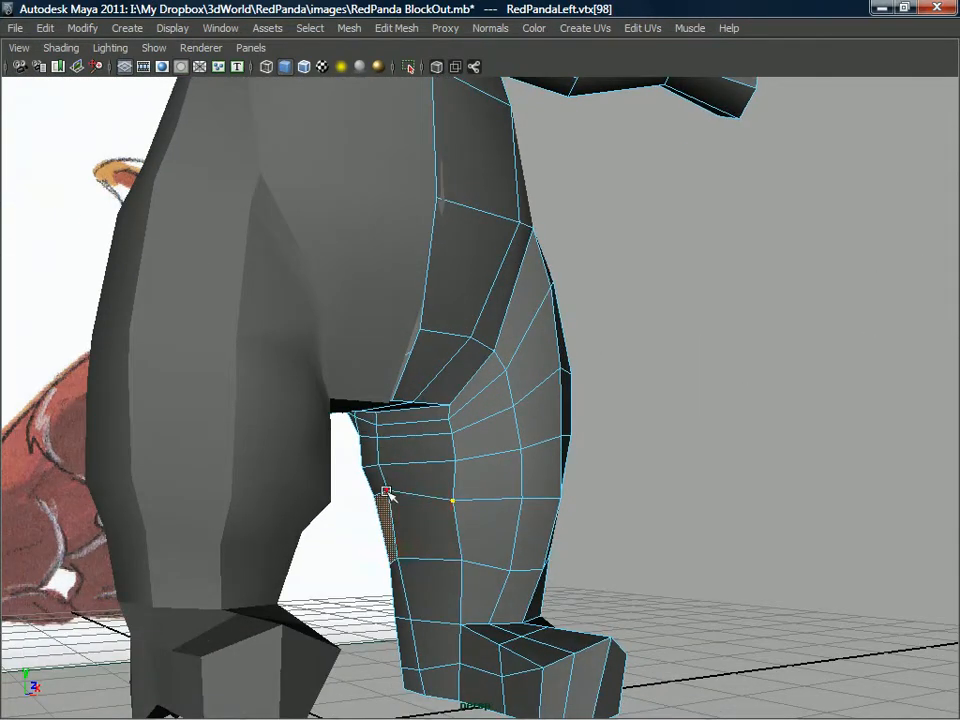
pyautogui.keyDown('alt'); pyautogui.moveTo(427, 503); pyautogui.dragTo(395, 478, button='right'); pyautogui.keyUp('alt')
pyautogui.keyDown('alt'); pyautogui.moveTo(395, 478); pyautogui.dragTo(383, 452); pyautogui.keyUp('alt')
pyautogui.keyDown('alt'); pyautogui.moveTo(383, 452); pyautogui.dragTo(439, 422, button='right'); pyautogui.keyUp('alt')
pyautogui.keyDown('alt'); pyautogui.moveTo(439, 422); pyautogui.dragTo(532, 311); pyautogui.keyUp('alt')
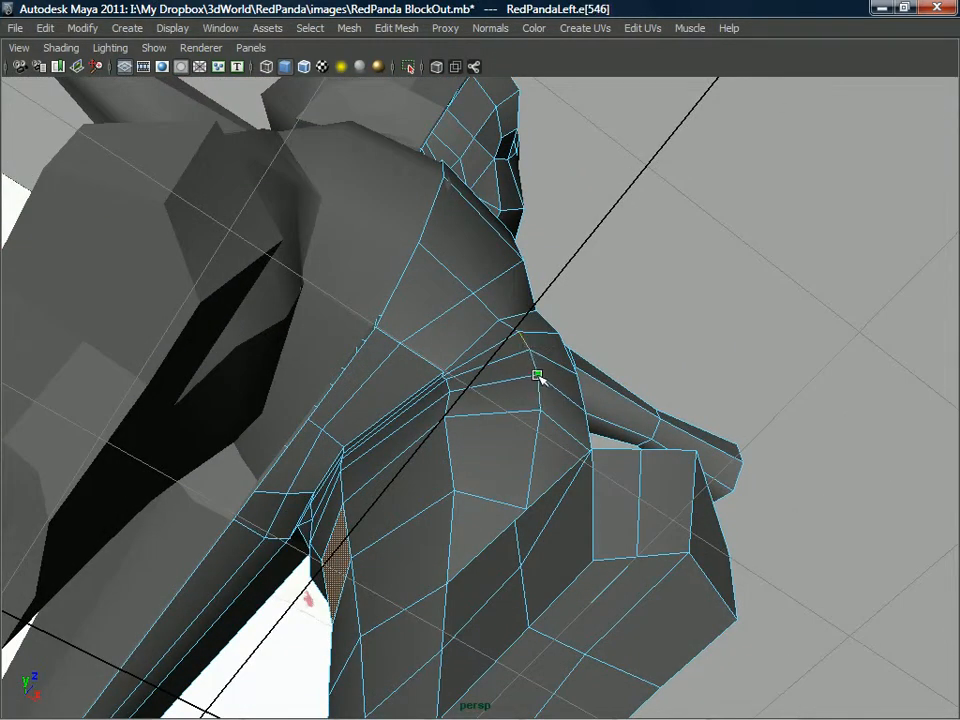
# Adjust the front thigh and crotch-edge vertices into a smooth arc where the leg joins the pelvis.
pyautogui.click(541, 412)
pyautogui.keyDown('alt'); pyautogui.moveTo(541, 412); pyautogui.dragTo(422, 490); pyautogui.keyUp('alt')
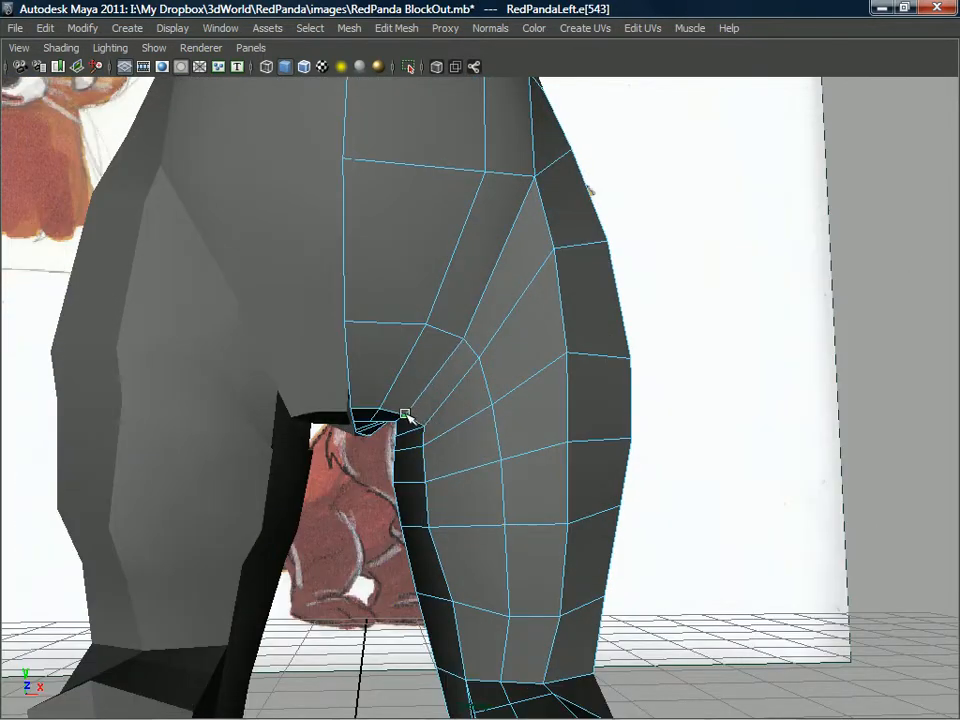
pyautogui.moveTo(389, 413)
pyautogui.keyDown('alt'); pyautogui.mouseDown()
pyautogui.moveTo(376, 450)
pyautogui.moveTo(379, 430)
pyautogui.mouseUp(); pyautogui.keyUp('alt')
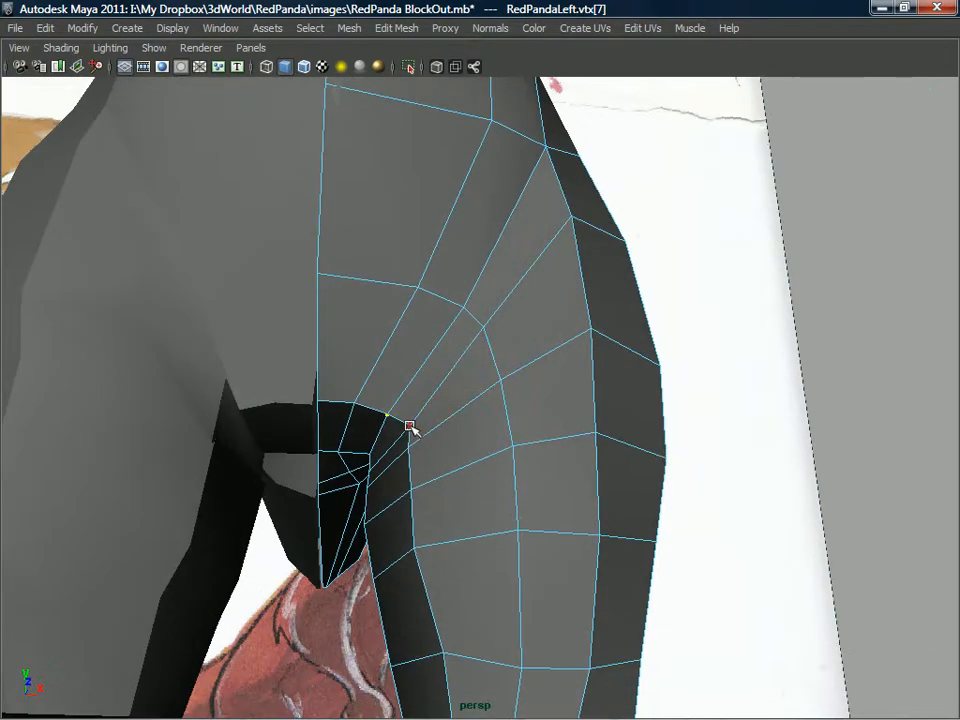
pyautogui.click(409, 427)
pyautogui.scroll(-6, 452, 377)
# Tweak the vertices around the inner leg and foot to even out the lower-leg shape.
pyautogui.keyDown('alt'); pyautogui.moveTo(484, 381); pyautogui.dragTo(438, 497); pyautogui.keyUp('alt')
pyautogui.keyDown('alt'); pyautogui.moveTo(438, 497); pyautogui.dragTo(486, 431, button='middle'); pyautogui.keyUp('alt')
pyautogui.keyDown('alt'); pyautogui.moveTo(486, 431); pyautogui.dragTo(519, 559, button='right'); pyautogui.keyUp('alt')
pyautogui.keyDown('alt'); pyautogui.moveTo(519, 559); pyautogui.dragTo(478, 440, button='middle'); pyautogui.keyUp('alt')
pyautogui.keyDown('alt'); pyautogui.moveTo(478, 440); pyautogui.dragTo(578, 310); pyautogui.keyUp('alt')
pyautogui.keyDown('alt'); pyautogui.moveTo(578, 310); pyautogui.dragTo(596, 438, button='right'); pyautogui.keyUp('alt')
pyautogui.keyDown('alt'); pyautogui.moveTo(536, 490); pyautogui.dragTo(511, 554); pyautogui.keyUp('alt')
pyautogui.keyDown('alt'); pyautogui.moveTo(511, 554); pyautogui.dragTo(507, 516, button='middle'); pyautogui.keyUp('alt')
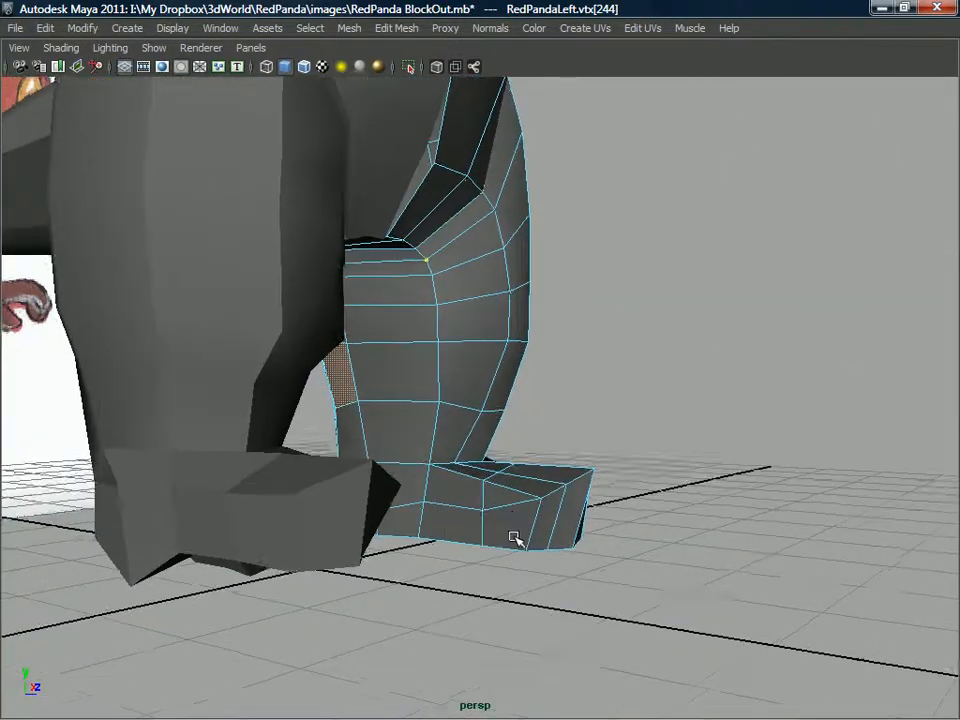
pyautogui.keyDown('alt'); pyautogui.moveTo(507, 516); pyautogui.dragTo(513, 553, button='right'); pyautogui.keyUp('alt')
pyautogui.keyDown('alt'); pyautogui.moveTo(513, 553); pyautogui.dragTo(509, 477, button='middle'); pyautogui.keyUp('alt')
pyautogui.keyDown('alt'); pyautogui.moveTo(509, 477); pyautogui.dragTo(425, 438); pyautogui.keyUp('alt')
pyautogui.click(479, 455)
pyautogui.click(479, 419)
pyautogui.keyDown('alt'); pyautogui.moveTo(479, 419); pyautogui.dragTo(657, 387); pyautogui.keyUp('alt')
pyautogui.click(514, 415)
pyautogui.click(541, 455)
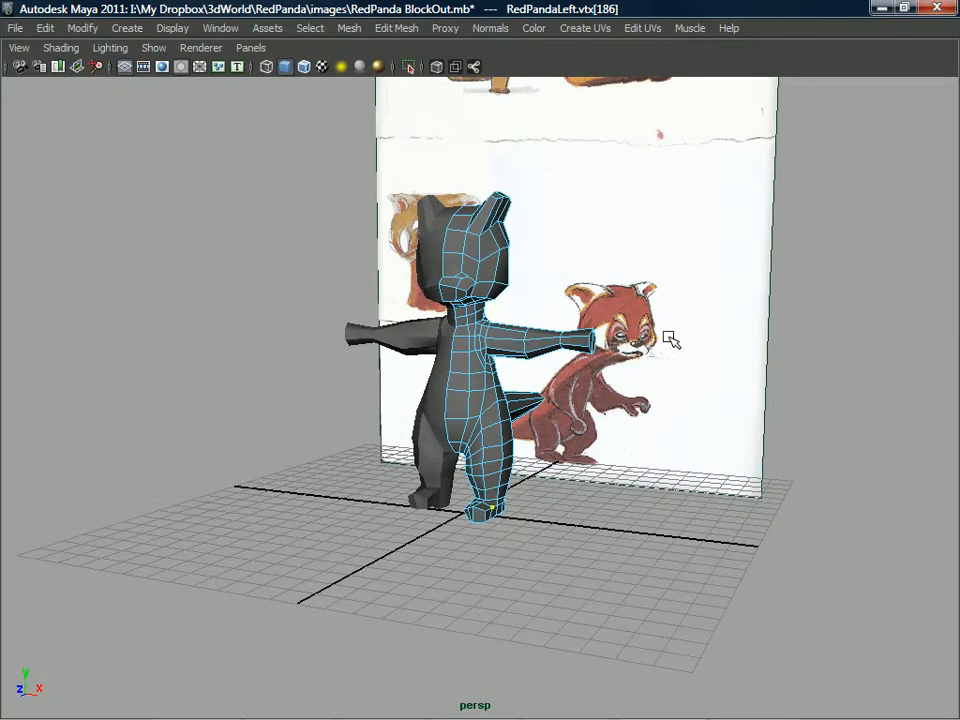
# Examine the legs, torso and arms from several angles to check the overall edge flow.
pyautogui.keyDown('alt'); pyautogui.moveTo(513, 370); pyautogui.dragTo(489, 393, button='middle'); pyautogui.keyUp('alt')
pyautogui.keyDown('alt'); pyautogui.moveTo(489, 393); pyautogui.dragTo(443, 397); pyautogui.keyUp('alt')
pyautogui.keyDown('alt'); pyautogui.moveTo(420, 398); pyautogui.dragTo(446, 411, button='right'); pyautogui.keyUp('alt')
pyautogui.keyDown('alt'); pyautogui.moveTo(446, 411); pyautogui.dragTo(416, 431, button='middle'); pyautogui.keyUp('alt')
pyautogui.keyDown('alt'); pyautogui.moveTo(416, 431); pyautogui.dragTo(429, 388); pyautogui.keyUp('alt')
pyautogui.keyDown('alt'); pyautogui.moveTo(429, 388); pyautogui.dragTo(446, 448, button='right'); pyautogui.keyUp('alt')
pyautogui.keyDown('alt'); pyautogui.moveTo(446, 448); pyautogui.dragTo(529, 461, button='middle'); pyautogui.keyUp('alt')
pyautogui.keyDown('alt'); pyautogui.moveTo(529, 461); pyautogui.dragTo(560, 475, button='right'); pyautogui.keyUp('alt')
pyautogui.keyDown('alt'); pyautogui.moveTo(560, 475); pyautogui.dragTo(335, 392); pyautogui.keyUp('alt')
pyautogui.keyDown('alt'); pyautogui.moveTo(335, 392); pyautogui.dragTo(402, 383, button='middle'); pyautogui.keyUp('alt')
pyautogui.keyDown('alt'); pyautogui.moveTo(402, 383); pyautogui.dragTo(462, 385); pyautogui.keyUp('alt')
# Split the polygons lengthwise from the upper arm along the forearm, across the hand end and back under the arm.
pyautogui.keyDown('alt'); pyautogui.moveTo(592, 286); pyautogui.dragTo(478, 330); pyautogui.keyUp('alt')
pyautogui.moveTo(478, 322); pyautogui.dragTo(541, 297, button='right')
pyautogui.moveTo(490, 321); pyautogui.dragTo(479, 317, button='middle')
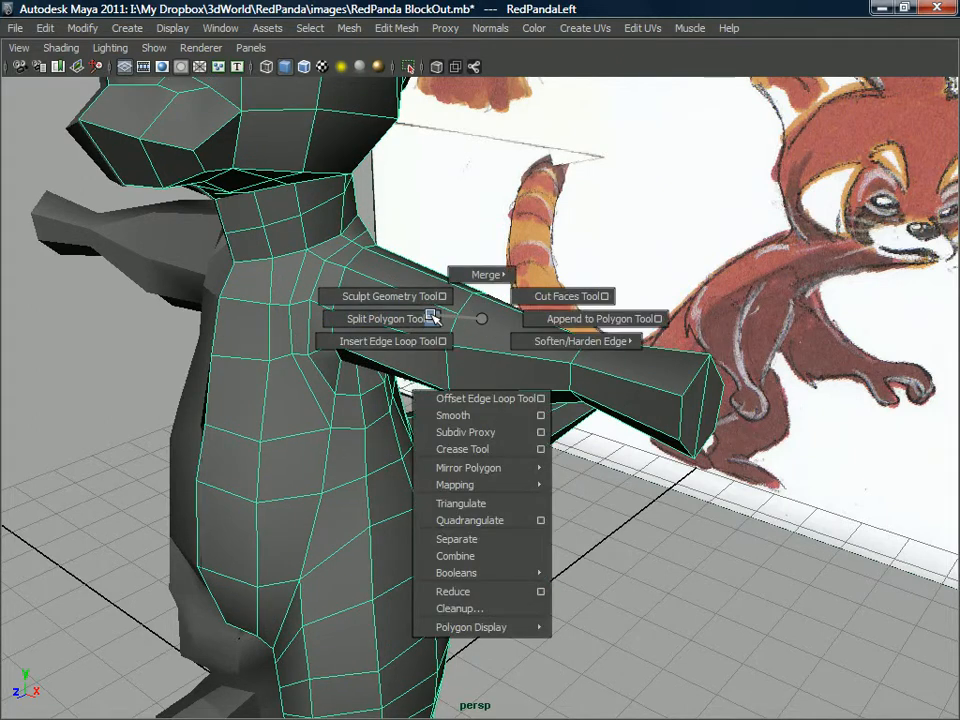
pyautogui.keyDown('alt'); pyautogui.moveTo(490, 347); pyautogui.dragTo(478, 349); pyautogui.keyUp('alt')
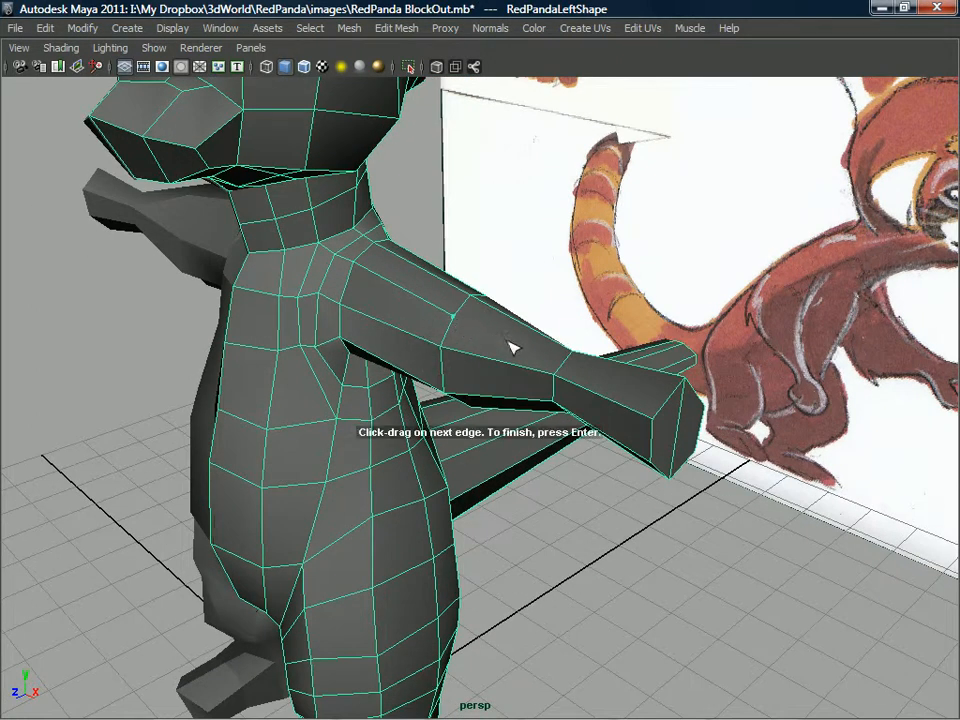
pyautogui.keyDown('alt'); pyautogui.moveTo(567, 366); pyautogui.dragTo(548, 292); pyautogui.keyUp('alt')
pyautogui.keyDown('alt'); pyautogui.moveTo(497, 377); pyautogui.dragTo(476, 317); pyautogui.keyUp('alt')
pyautogui.click(493, 316)
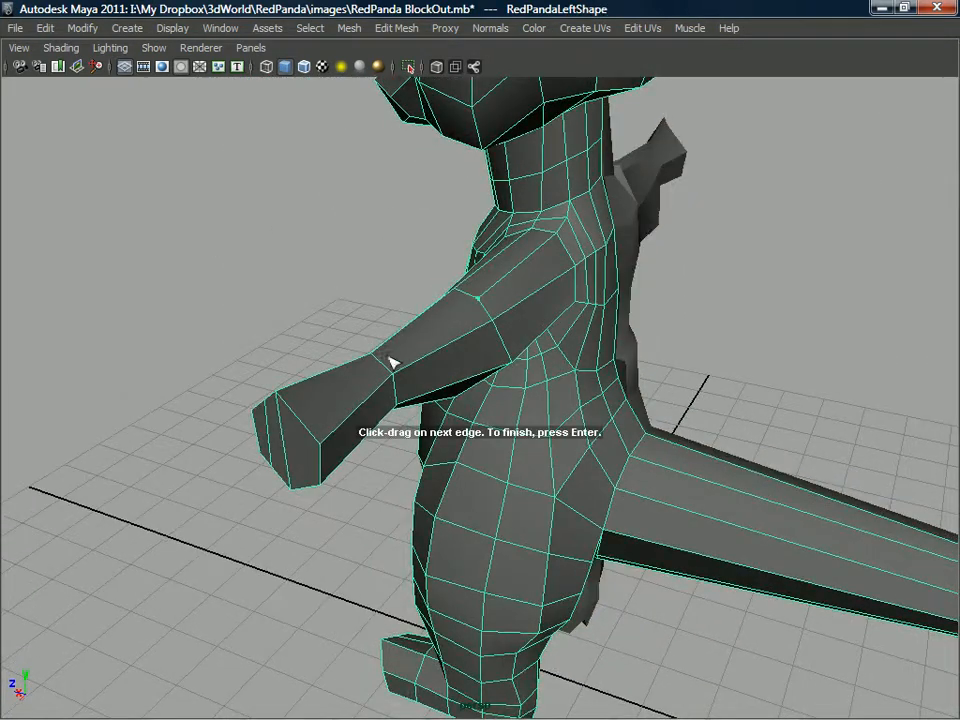
pyautogui.keyDown('alt'); pyautogui.moveTo(317, 418); pyautogui.dragTo(400, 262); pyautogui.keyUp('alt')
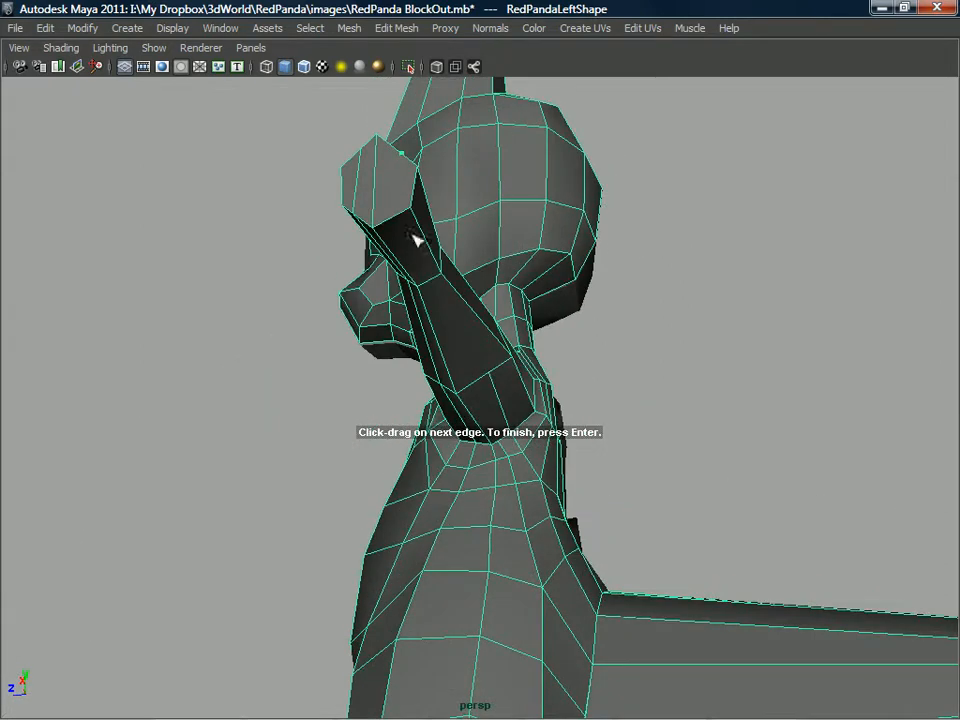
pyautogui.click(502, 375)
pyautogui.press('Return')
# Split the polygon under the arm to connect the new lengthwise edge to the open armpit vertex.
pyautogui.keyDown('alt'); pyautogui.moveTo(501, 375); pyautogui.dragTo(403, 394); pyautogui.keyUp('alt')
pyautogui.moveTo(403, 394); pyautogui.dragTo(343, 386, button='right')
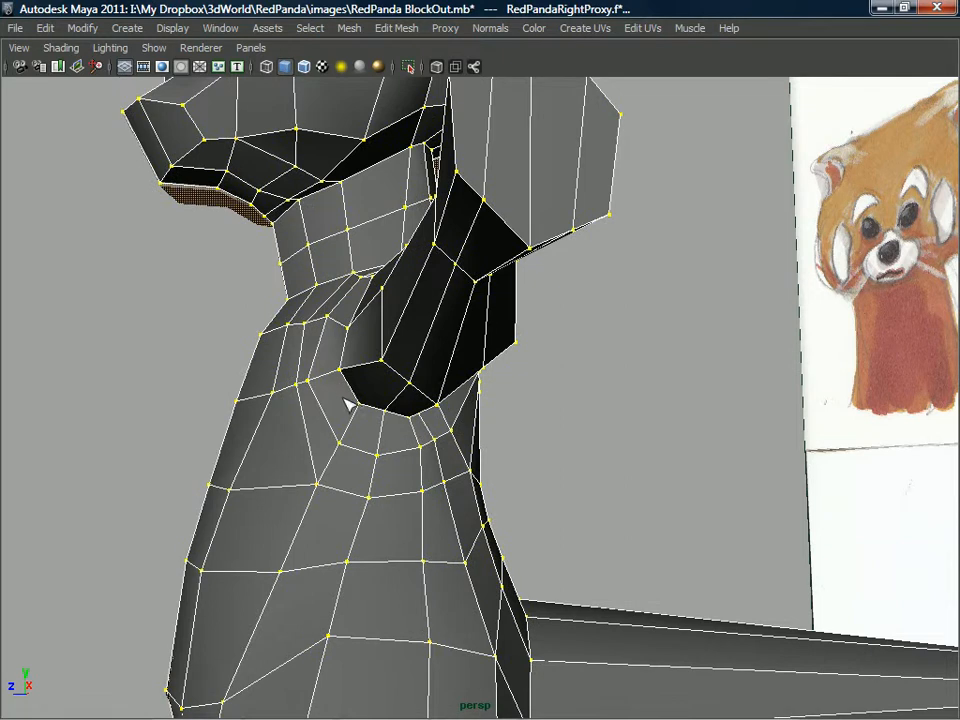
pyautogui.moveTo(390, 425); pyautogui.dragTo(413, 407, button='right')
pyautogui.click(383, 410)
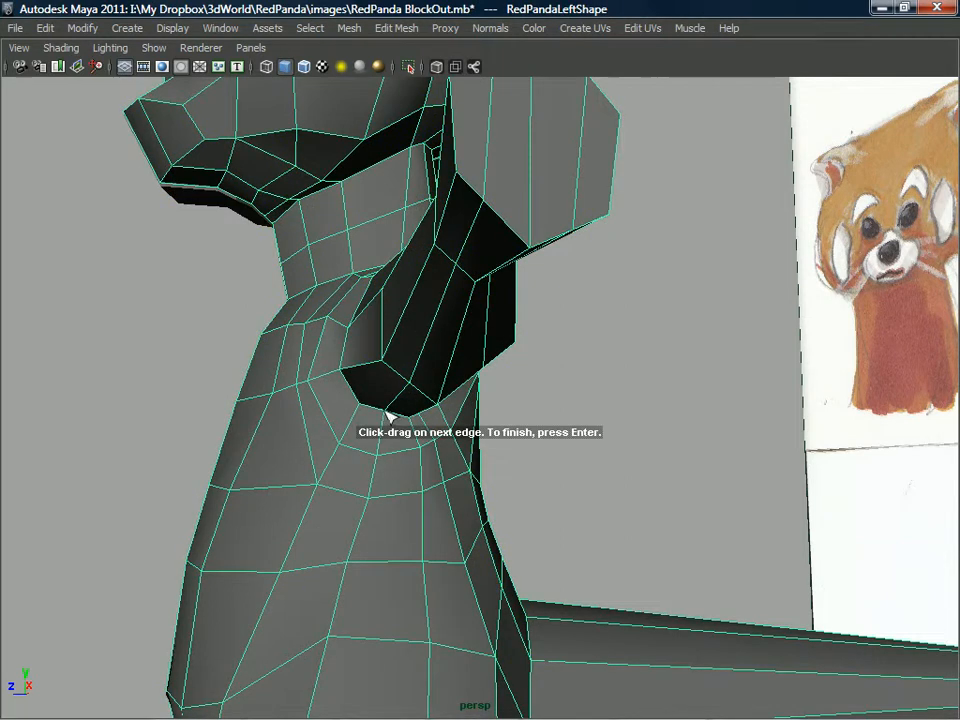
pyautogui.press('Return')
pyautogui.moveTo(388, 410); pyautogui.dragTo(388, 418, button='right')
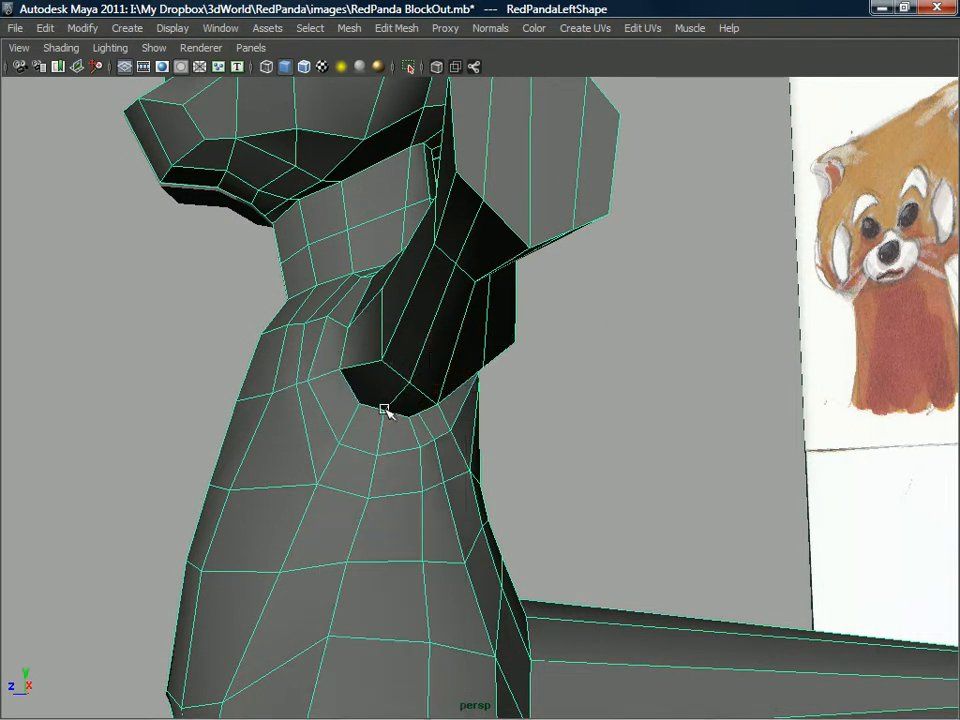
pyautogui.click(383, 415)
# Adjust the vertices around the armpit and the front of the shoulder to even out the arm's base.
pyautogui.keyDown('alt'); pyautogui.moveTo(480, 417); pyautogui.dragTo(379, 408); pyautogui.keyUp('alt')
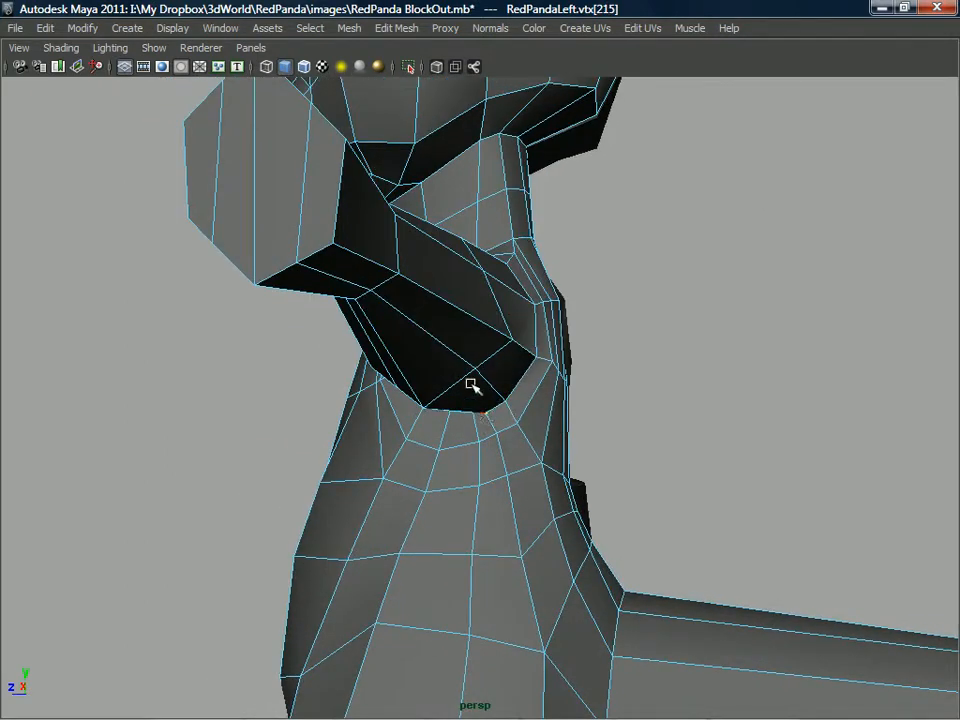
pyautogui.moveTo(471, 370); pyautogui.dragTo(488, 354)
pyautogui.moveTo(467, 291)
pyautogui.mouseDown()
pyautogui.moveTo(506, 306)
pyautogui.moveTo(580, 285)
pyautogui.moveTo(388, 302)
pyautogui.moveTo(379, 328)
pyautogui.moveTo(420, 318)
pyautogui.moveTo(332, 314)
pyautogui.mouseUp()
pyautogui.moveTo(401, 364)
pyautogui.keyDown('alt'); pyautogui.mouseDown()
pyautogui.moveTo(362, 372)
pyautogui.moveTo(342, 360)
pyautogui.moveTo(390, 362)
pyautogui.moveTo(380, 364)
pyautogui.mouseUp(); pyautogui.keyUp('alt')
pyautogui.keyDown('alt'); pyautogui.moveTo(380, 364); pyautogui.dragTo(386, 301); pyautogui.keyUp('alt')
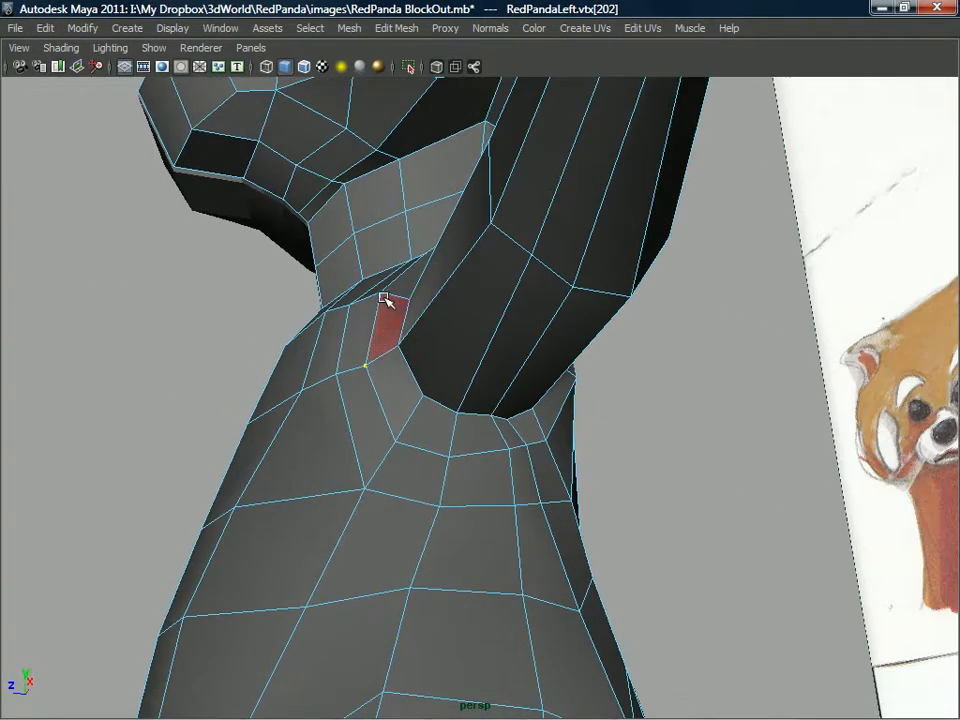
pyautogui.keyDown('alt'); pyautogui.moveTo(352, 382); pyautogui.dragTo(414, 449); pyautogui.keyUp('alt')
pyautogui.keyDown('alt'); pyautogui.moveTo(373, 473); pyautogui.dragTo(388, 407, button='right'); pyautogui.keyUp('alt')
pyautogui.keyDown('alt'); pyautogui.moveTo(388, 407); pyautogui.dragTo(433, 413); pyautogui.keyUp('alt')
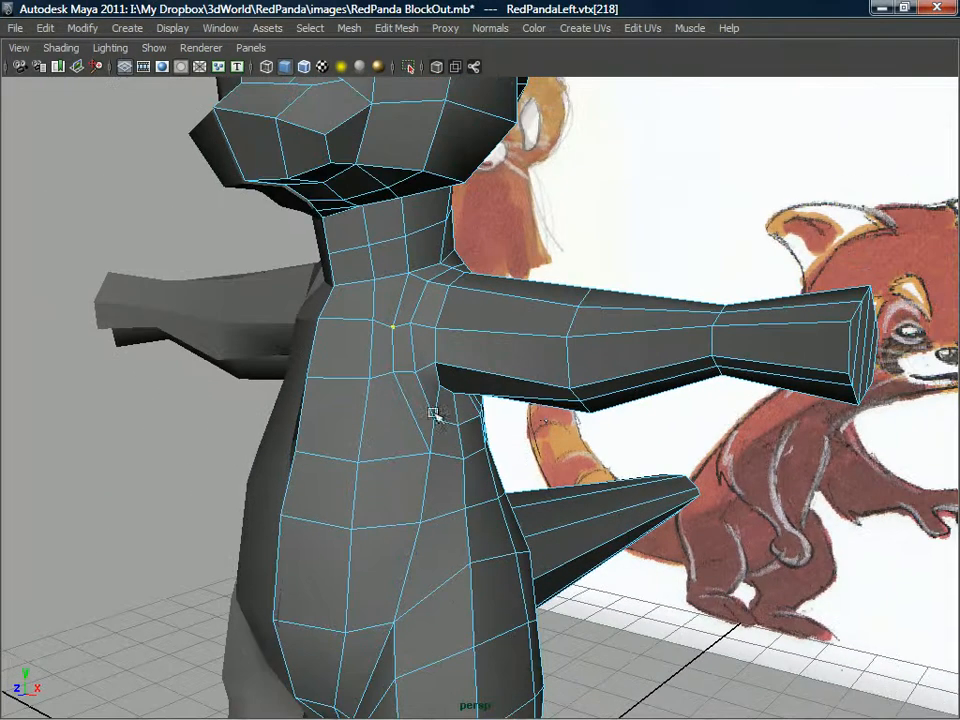
# Insert an edge loop around the middle of the upper arm.
pyautogui.keyDown('alt'); pyautogui.moveTo(563, 403); pyautogui.dragTo(583, 360); pyautogui.keyUp('alt')
pyautogui.moveTo(583, 360)
pyautogui.mouseDown(button='right')
pyautogui.moveTo(620, 330)
pyautogui.moveTo(588, 361)
pyautogui.mouseUp(button='right')
pyautogui.keyDown('shift'); pyautogui.moveTo(521, 386); pyautogui.dragTo(521, 386, button='right'); pyautogui.keyUp('shift')
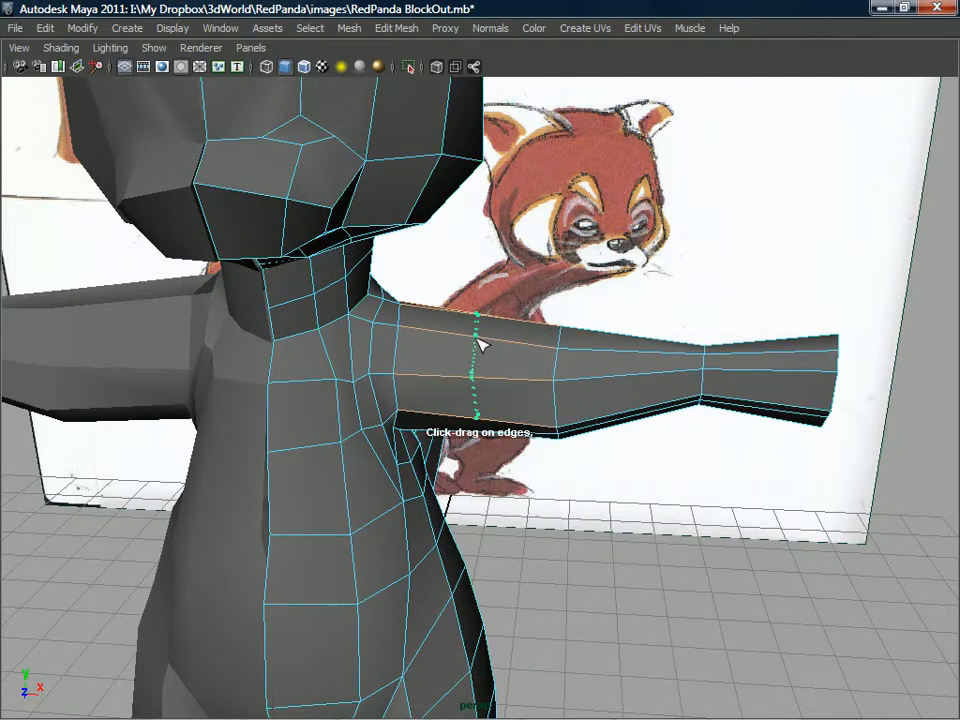
pyautogui.click(478, 344)
# Insert edge loops around the middle of the forearm and the middle of the hand.
pyautogui.moveTo(629, 358)
pyautogui.keyDown('alt'); pyautogui.mouseDown()
pyautogui.moveTo(600, 346)
pyautogui.moveTo(523, 394)
pyautogui.moveTo(523, 321)
pyautogui.moveTo(422, 336)
pyautogui.moveTo(416, 354)
pyautogui.moveTo(407, 326)
pyautogui.moveTo(452, 321)
pyautogui.moveTo(589, 354)
pyautogui.moveTo(371, 369)
pyautogui.moveTo(568, 381)
pyautogui.moveTo(630, 428)
pyautogui.moveTo(546, 364)
pyautogui.moveTo(530, 380)
pyautogui.moveTo(568, 439)
pyautogui.moveTo(517, 402)
pyautogui.moveTo(467, 403)
pyautogui.mouseUp(); pyautogui.keyUp('alt')
pyautogui.scroll(4, 467, 403)
pyautogui.keyDown('alt'); pyautogui.moveTo(467, 403); pyautogui.dragTo(452, 426, button='middle'); pyautogui.keyUp('alt')
pyautogui.keyDown('alt'); pyautogui.moveTo(452, 426); pyautogui.dragTo(478, 403); pyautogui.keyUp('alt')
pyautogui.scroll(3, 478, 403)
pyautogui.keyDown('alt'); pyautogui.moveTo(478, 403); pyautogui.dragTo(467, 417, button='middle'); pyautogui.keyUp('alt')
pyautogui.keyDown('alt'); pyautogui.moveTo(467, 417); pyautogui.dragTo(522, 381); pyautogui.keyUp('alt')
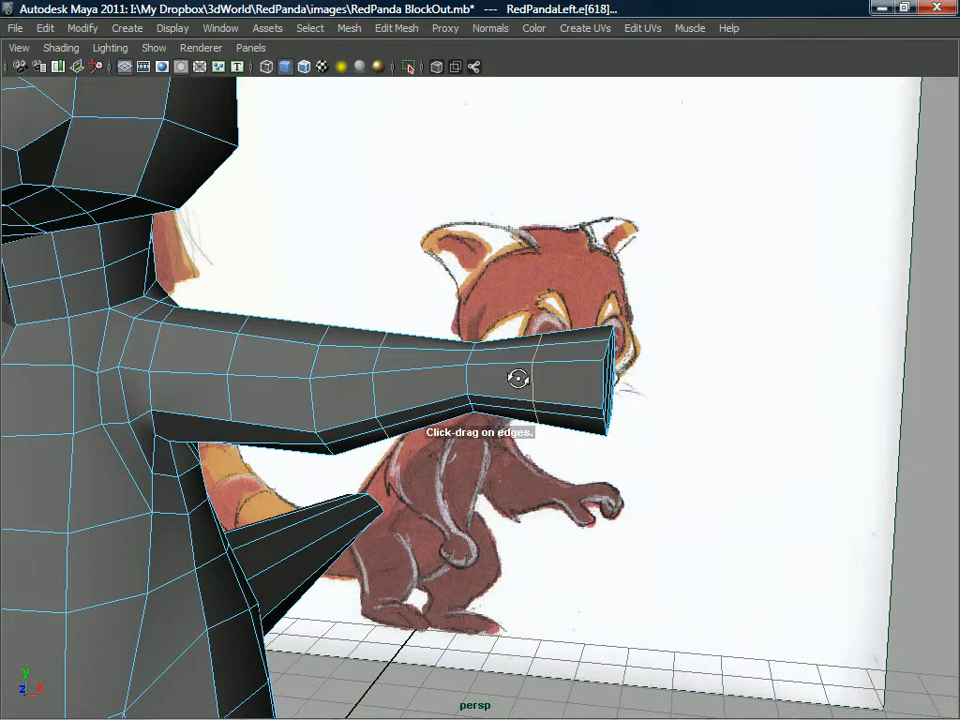
# Extrude the front-facing faces of the hand nearest the wrist outward to block out a thumb.
pyautogui.keyDown('alt'); pyautogui.moveTo(585, 378); pyautogui.dragTo(471, 381); pyautogui.keyUp('alt')
pyautogui.click(488, 378)
pyautogui.keyDown('shift'); pyautogui.moveTo(471, 381); pyautogui.dragTo(470, 425, button='right'); pyautogui.keyUp('shift')
pyautogui.keyDown('alt'); pyautogui.moveTo(535, 385); pyautogui.dragTo(515, 398); pyautogui.keyUp('alt')
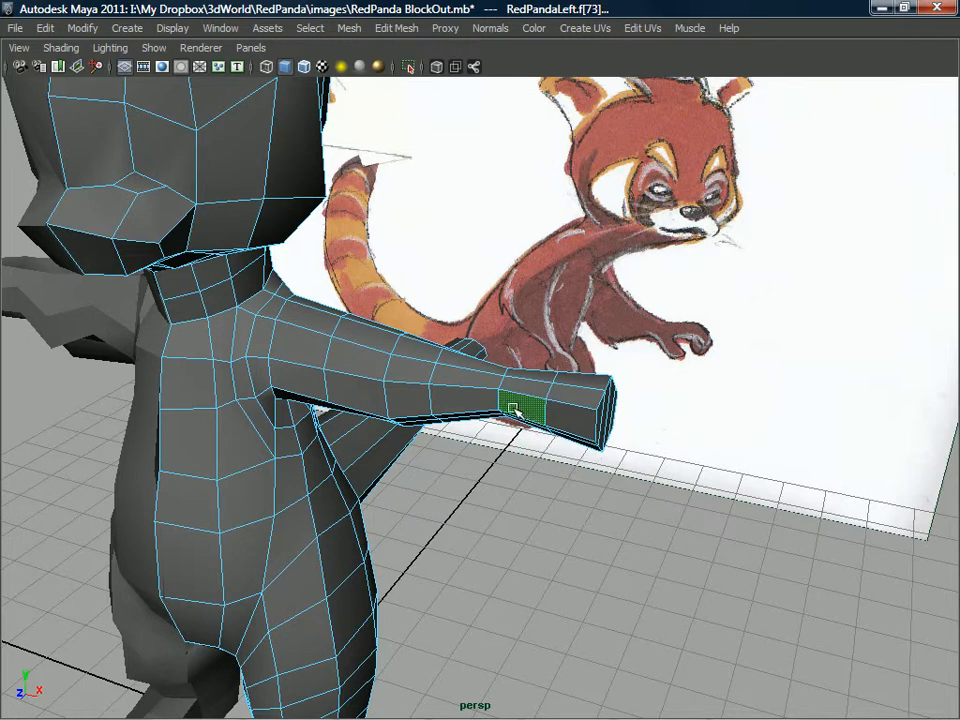
pyautogui.keyDown('alt'); pyautogui.moveTo(507, 405); pyautogui.dragTo(449, 401); pyautogui.keyUp('alt')
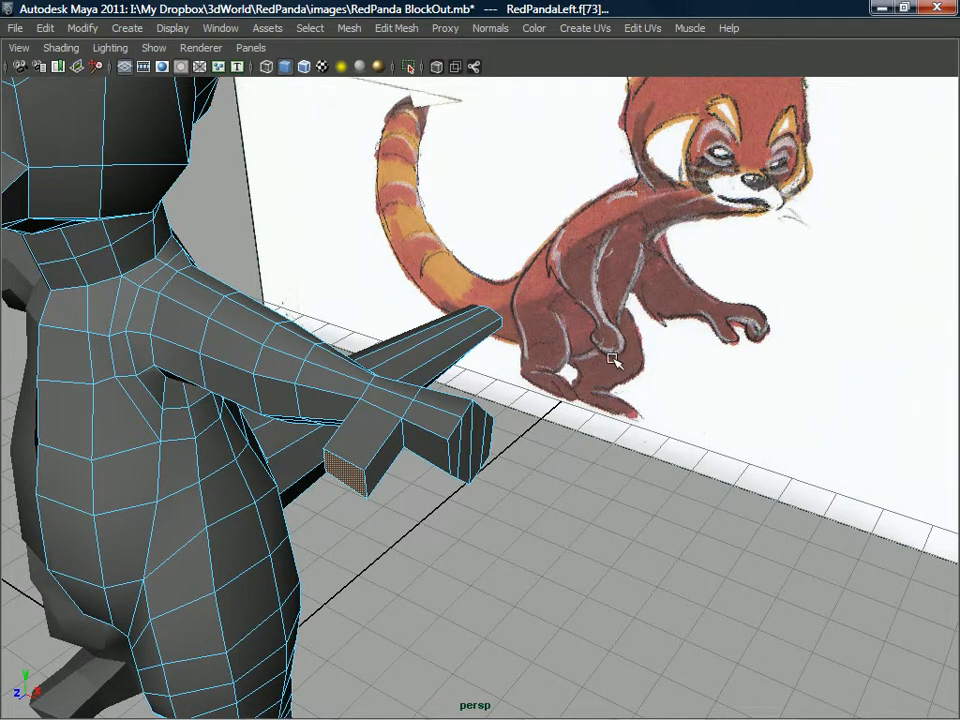
pyautogui.keyDown('alt'); pyautogui.moveTo(549, 358); pyautogui.dragTo(343, 440); pyautogui.keyUp('alt')
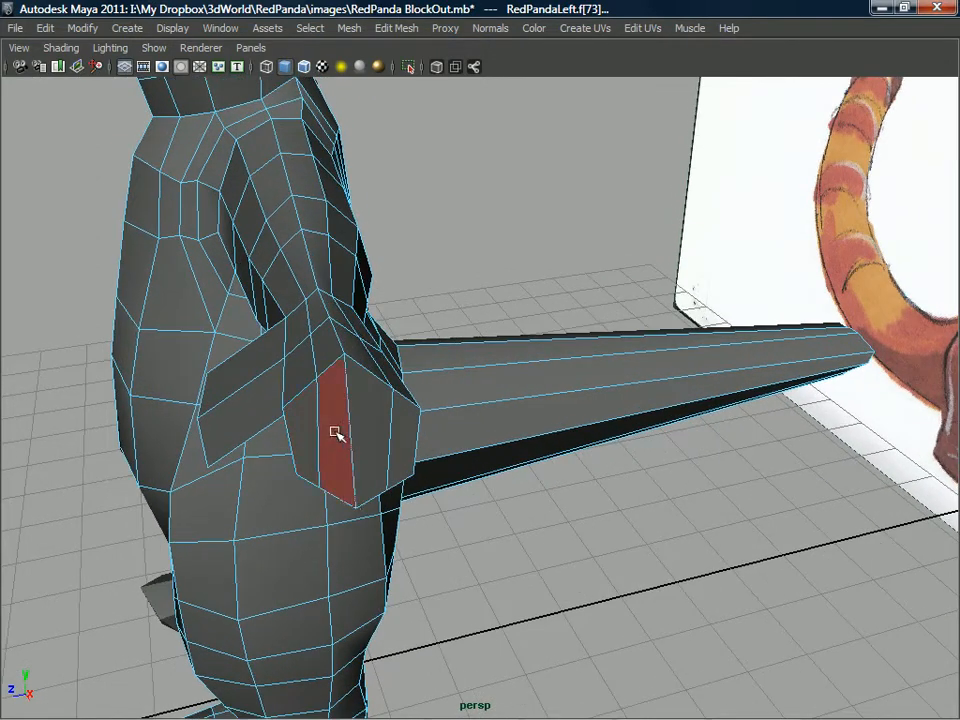
pyautogui.moveTo(317, 361); pyautogui.dragTo(380, 386, button='right')
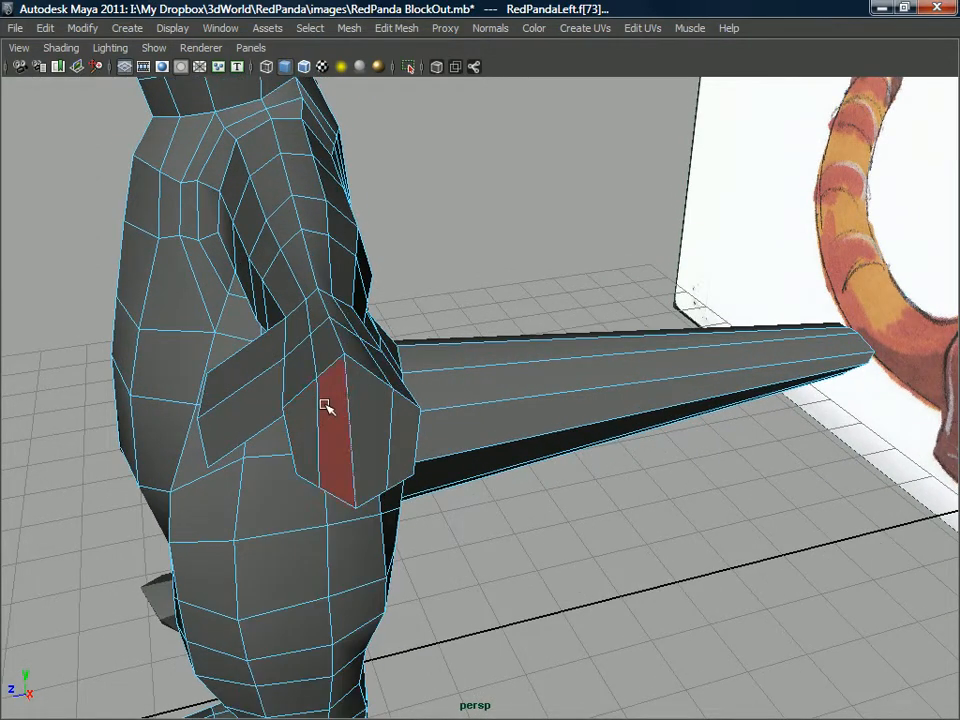
# Extrude the two outer end faces of the hand outward along one shared direction to block out the side fingers.
pyautogui.moveTo(389, 414); pyautogui.dragTo(367, 404)
pyautogui.moveTo(332, 406)
pyautogui.mouseDown(button='right')
pyautogui.moveTo(335, 420)
pyautogui.moveTo(322, 418)
pyautogui.mouseUp(button='right')
pyautogui.click(326, 432)
pyautogui.keyDown('shift'); pyautogui.click(398, 432); pyautogui.keyUp('shift')
pyautogui.keyDown('alt'); pyautogui.moveTo(392, 439); pyautogui.dragTo(505, 475); pyautogui.keyUp('alt')
pyautogui.keyDown('shift'); pyautogui.rightClick(437, 397); pyautogui.keyUp('shift')
pyautogui.click(440, 428)
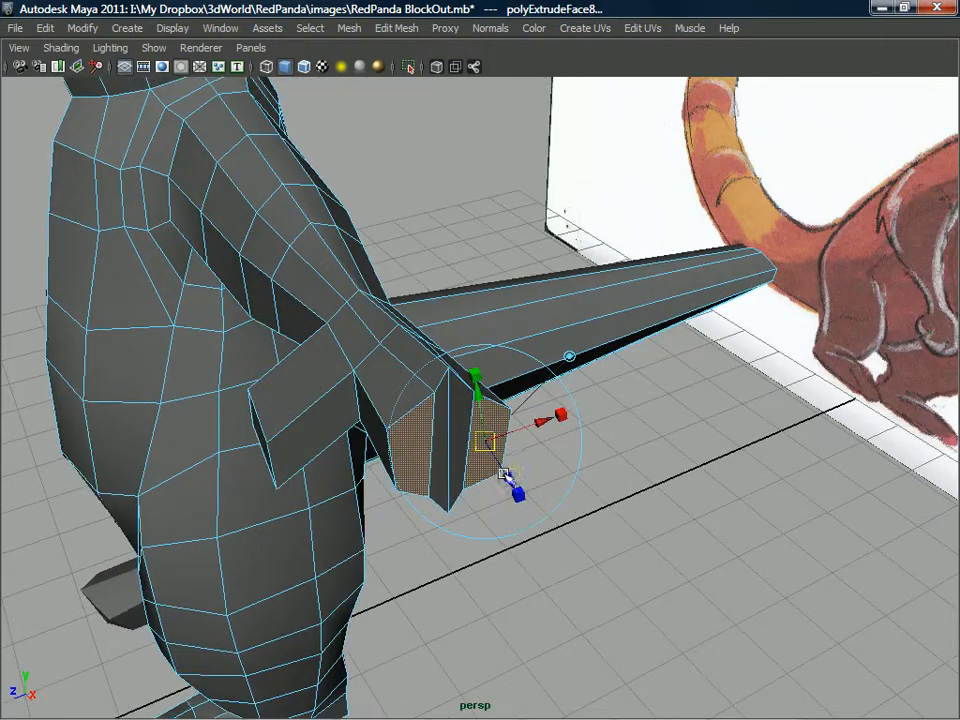
pyautogui.click(566, 354)
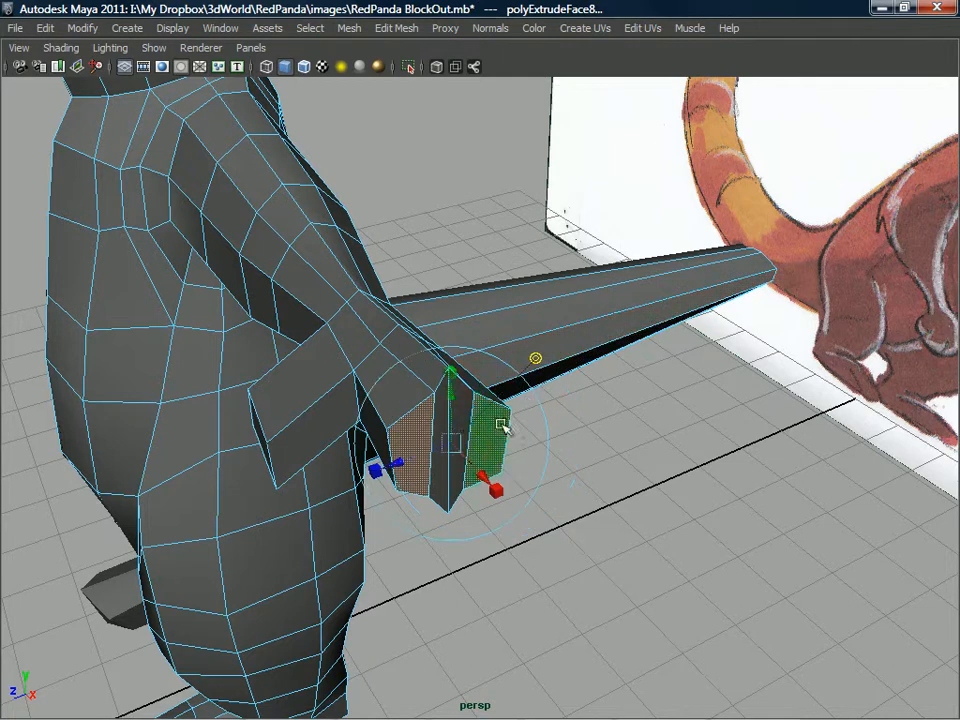
pyautogui.moveTo(485, 476); pyautogui.dragTo(575, 565)
# Extrude the two middle end faces of the hand outward to block out the middle finger.
pyautogui.keyDown('alt'); pyautogui.moveTo(492, 438); pyautogui.dragTo(360, 443); pyautogui.keyUp('alt')
pyautogui.moveTo(360, 443); pyautogui.dragTo(343, 482, button='right')
pyautogui.click(345, 440)
pyautogui.keyDown('alt'); pyautogui.moveTo(350, 470); pyautogui.dragTo(595, 324); pyautogui.keyUp('alt')
# Scale all the fingertip vertices down vertically to taper the fingers toward their ends.
pyautogui.moveTo(633, 308); pyautogui.dragTo(556, 298, button='right')
pyautogui.keyDown('alt'); pyautogui.moveTo(558, 298); pyautogui.dragTo(668, 280); pyautogui.keyUp('alt')
pyautogui.moveTo(718, 373); pyautogui.dragTo(658, 425)
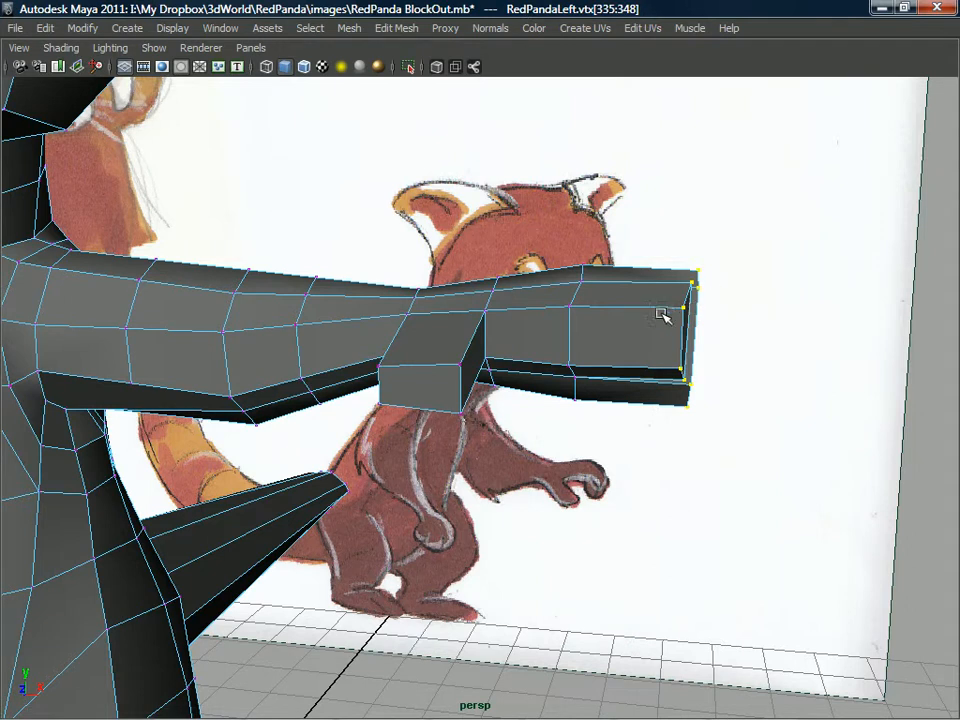
pyautogui.hotkey('ctrl', 'space')
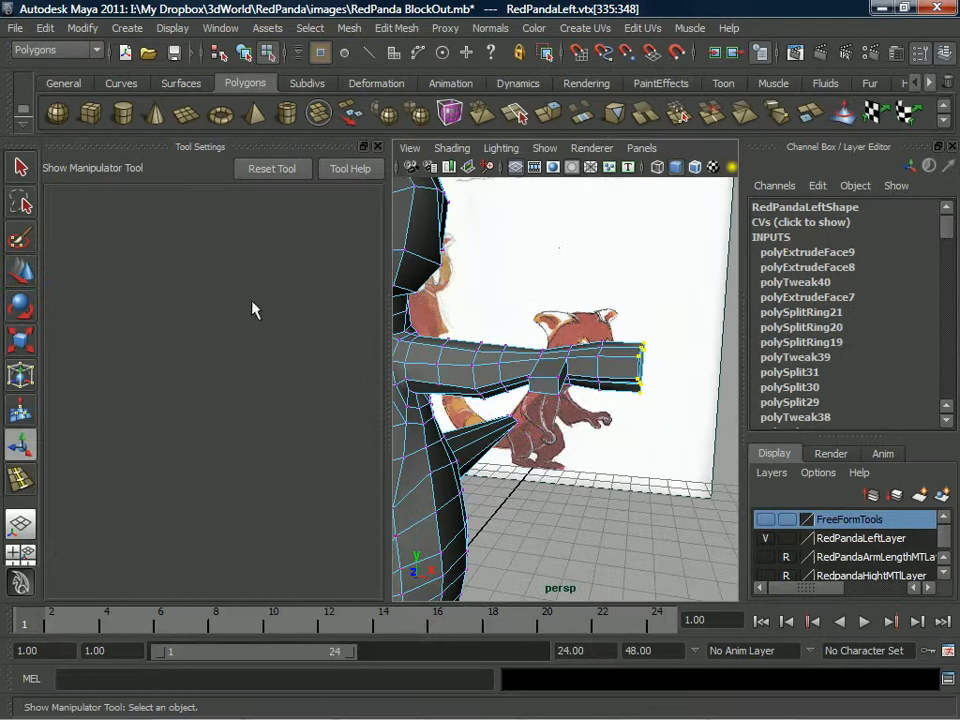
pyautogui.click(22, 343)
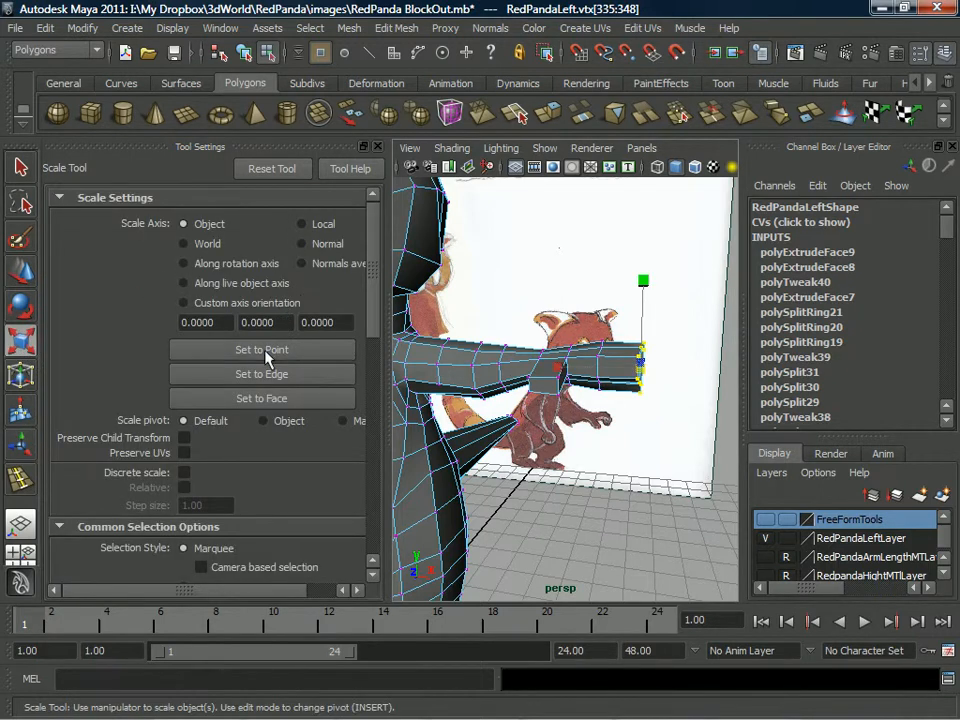
pyautogui.press('space')
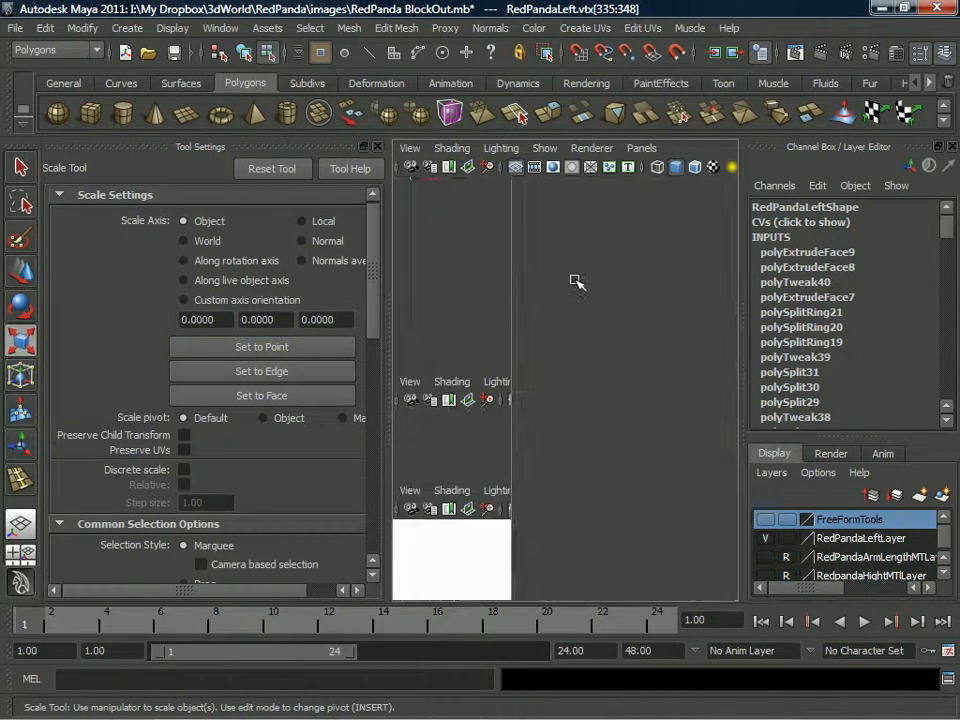
pyautogui.press('space')
pyautogui.hotkey('ctrl', 'space')
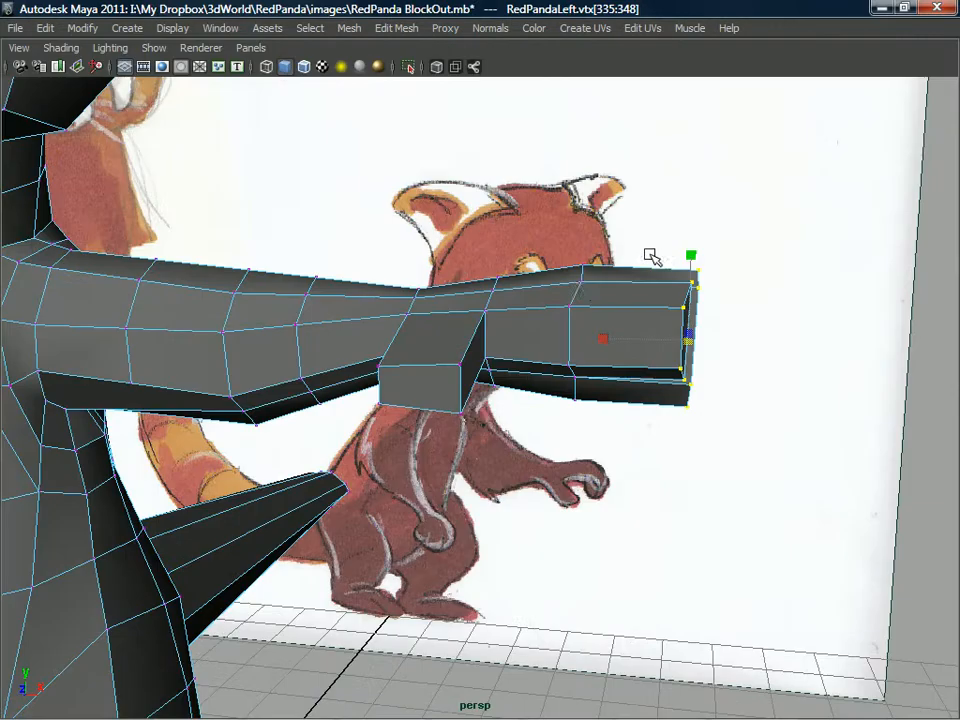
pyautogui.moveTo(692, 258); pyautogui.dragTo(693, 196)
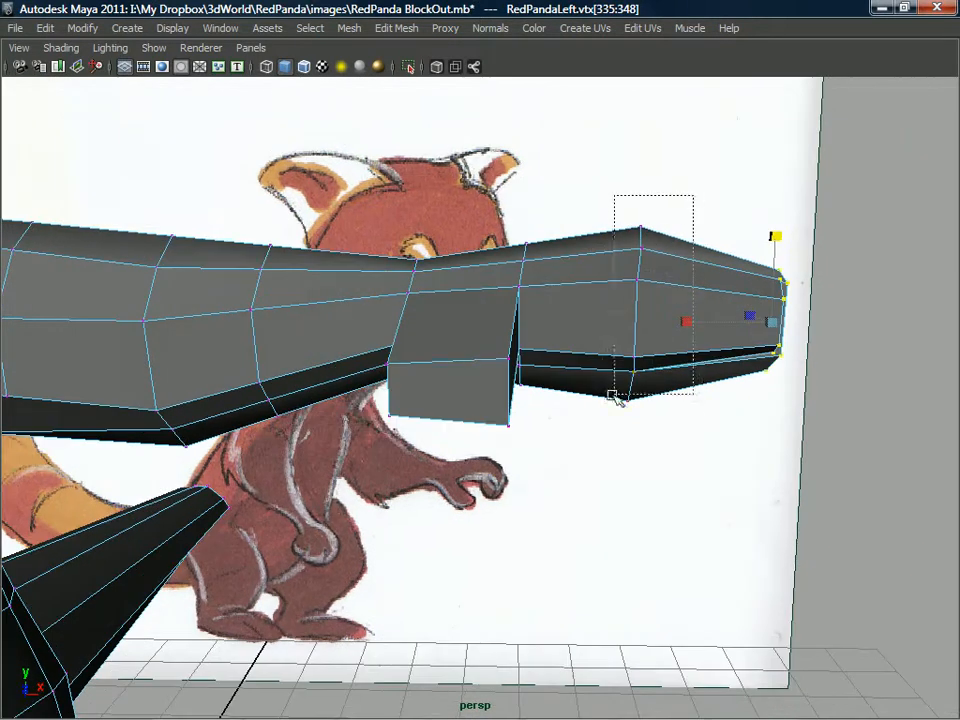
# Scale the row of knuckle vertices down vertically to thin the hand at the base of the fingers.
pyautogui.moveTo(634, 230); pyautogui.dragTo(472, 314)
pyautogui.keyDown('alt'); pyautogui.moveTo(472, 314); pyautogui.dragTo(465, 389, button='middle'); pyautogui.keyUp('alt')
pyautogui.keyDown('alt'); pyautogui.moveTo(465, 389); pyautogui.dragTo(474, 356, button='right'); pyautogui.keyUp('alt')
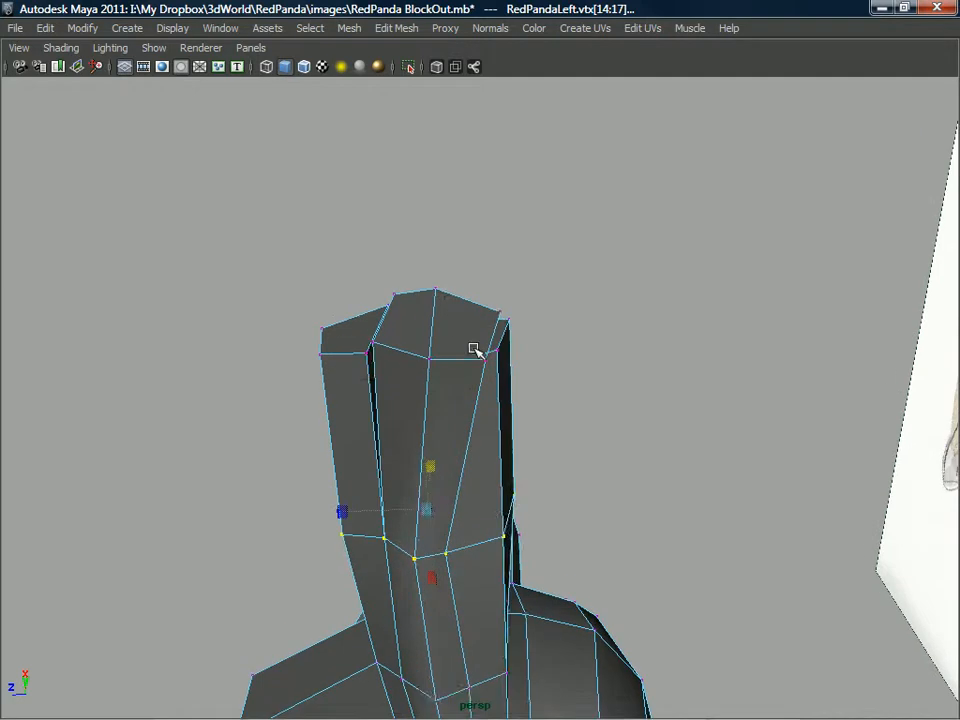
# Move the tip vertices of the middle finger and the neighbouring outer finger to narrow them and separate the fingers.
pyautogui.rightClick(477, 346)
pyautogui.click(429, 352)
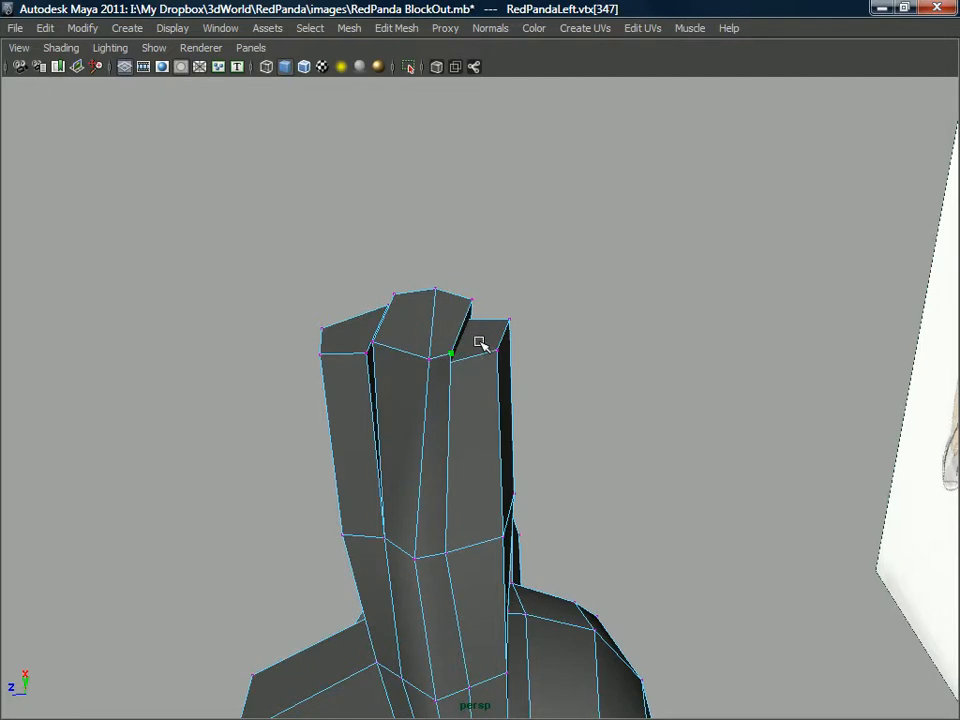
pyautogui.moveTo(490, 332); pyautogui.dragTo(495, 375, button='right')
pyautogui.click(493, 341)
pyautogui.keyDown('alt'); pyautogui.moveTo(523, 335); pyautogui.dragTo(474, 270); pyautogui.keyUp('alt')
pyautogui.moveTo(464, 398)
pyautogui.keyDown('alt'); pyautogui.mouseDown()
pyautogui.moveTo(470, 430)
pyautogui.moveTo(468, 392)
pyautogui.mouseUp(); pyautogui.keyUp('alt')
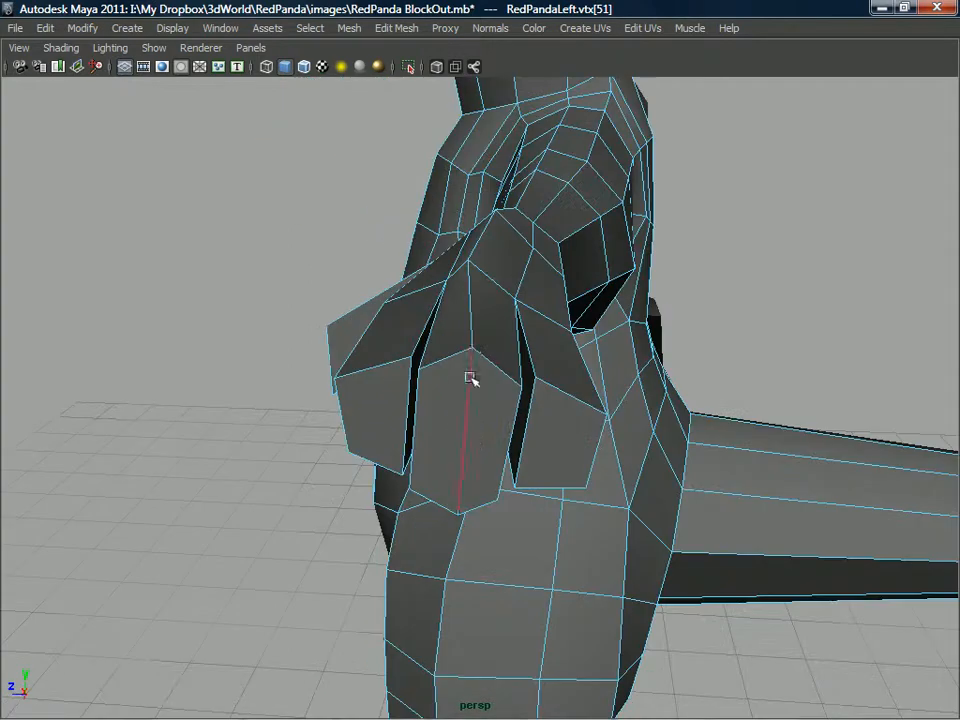
# Reposition the knuckle vertices on the back of the hand to even out the bases of the fingers.
pyautogui.click(481, 262)
pyautogui.keyDown('alt'); pyautogui.moveTo(504, 300); pyautogui.dragTo(511, 267); pyautogui.keyUp('alt')
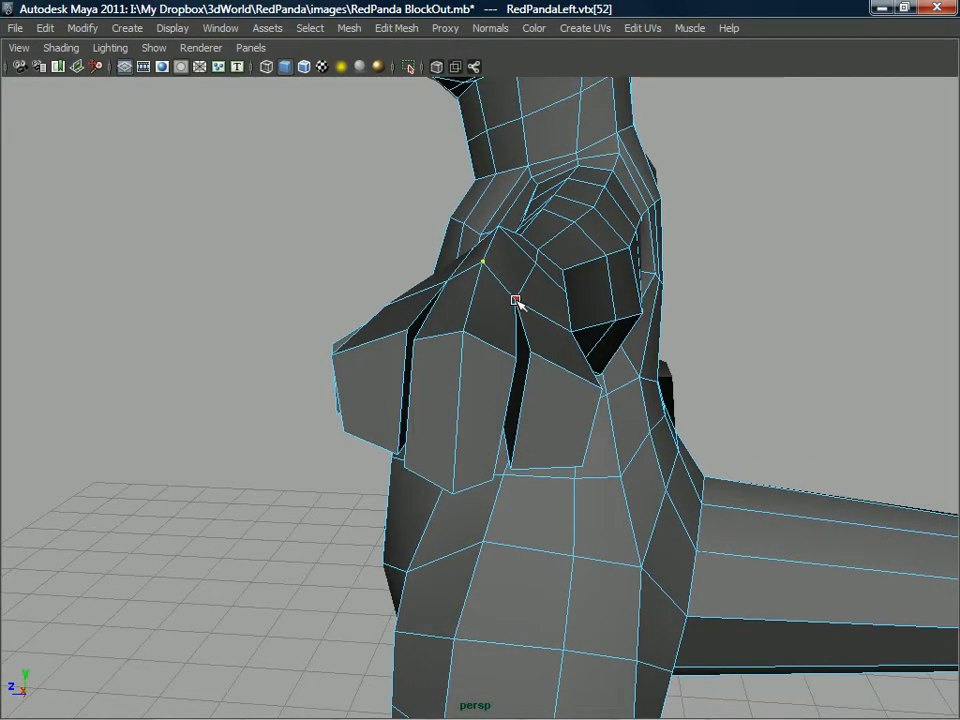
pyautogui.click(543, 260)
pyautogui.keyDown('alt'); pyautogui.moveTo(543, 260); pyautogui.dragTo(485, 336); pyautogui.keyUp('alt')
pyautogui.click(625, 414)
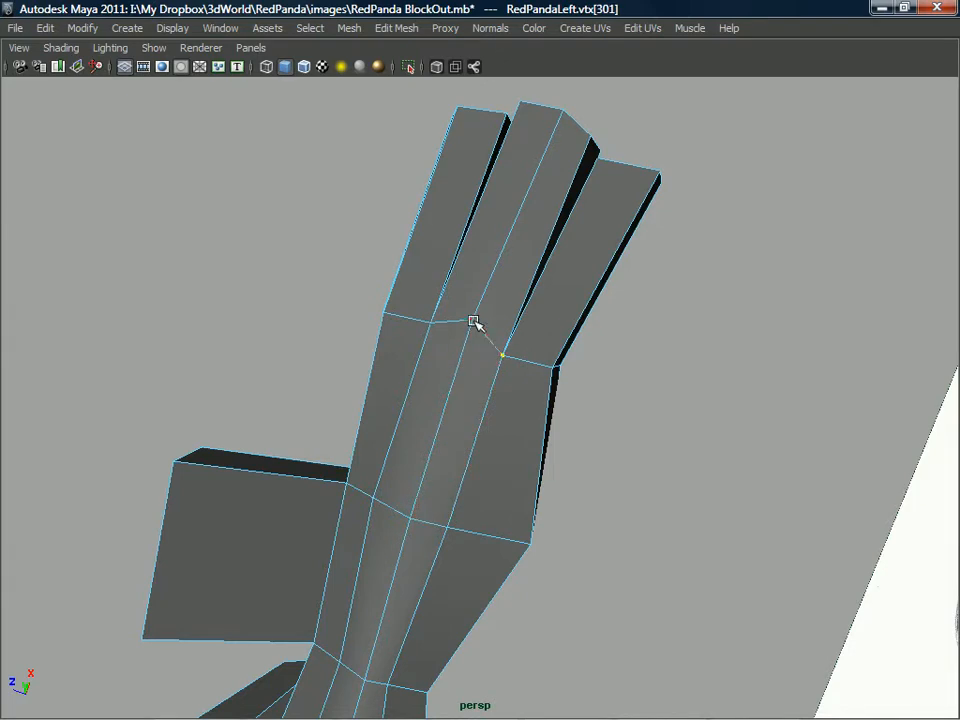
pyautogui.keyDown('alt'); pyautogui.moveTo(485, 363); pyautogui.dragTo(514, 279); pyautogui.keyUp('alt')
pyautogui.moveTo(514, 279); pyautogui.dragTo(510, 236, button='right')
# Delete the centre edges running along the middle finger and over its tip.
pyautogui.click(520, 225)
pyautogui.keyDown('alt'); pyautogui.moveTo(520, 225); pyautogui.dragTo(455, 423); pyautogui.keyUp('alt')
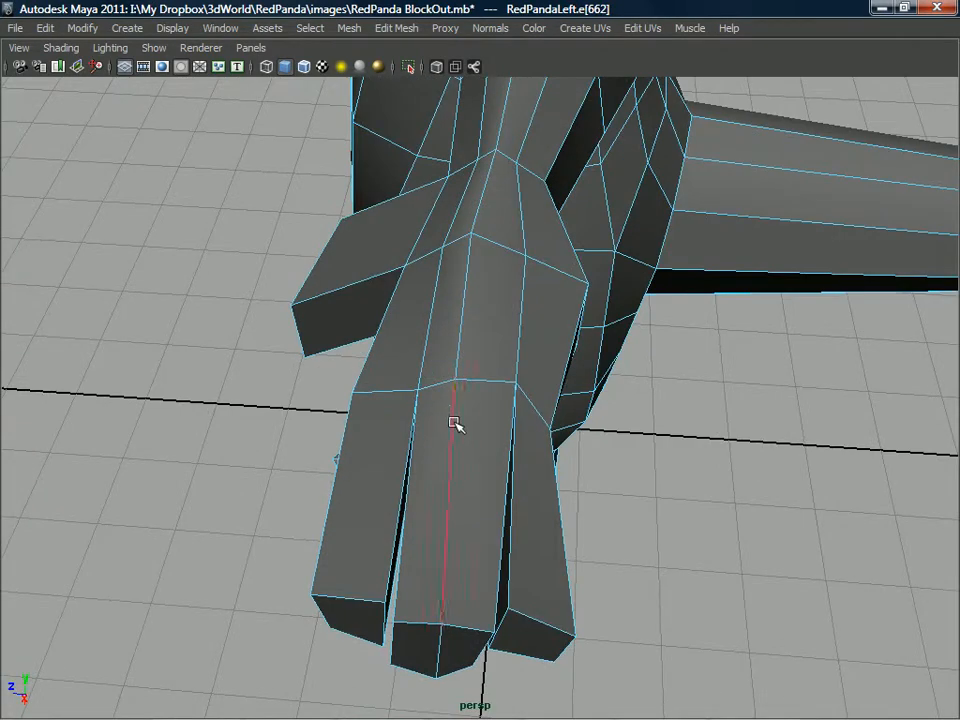
pyautogui.keyDown('alt'); pyautogui.moveTo(450, 480); pyautogui.dragTo(485, 332); pyautogui.keyUp('alt')
pyautogui.keyDown('alt'); pyautogui.moveTo(511, 273); pyautogui.dragTo(458, 417); pyautogui.keyUp('alt')
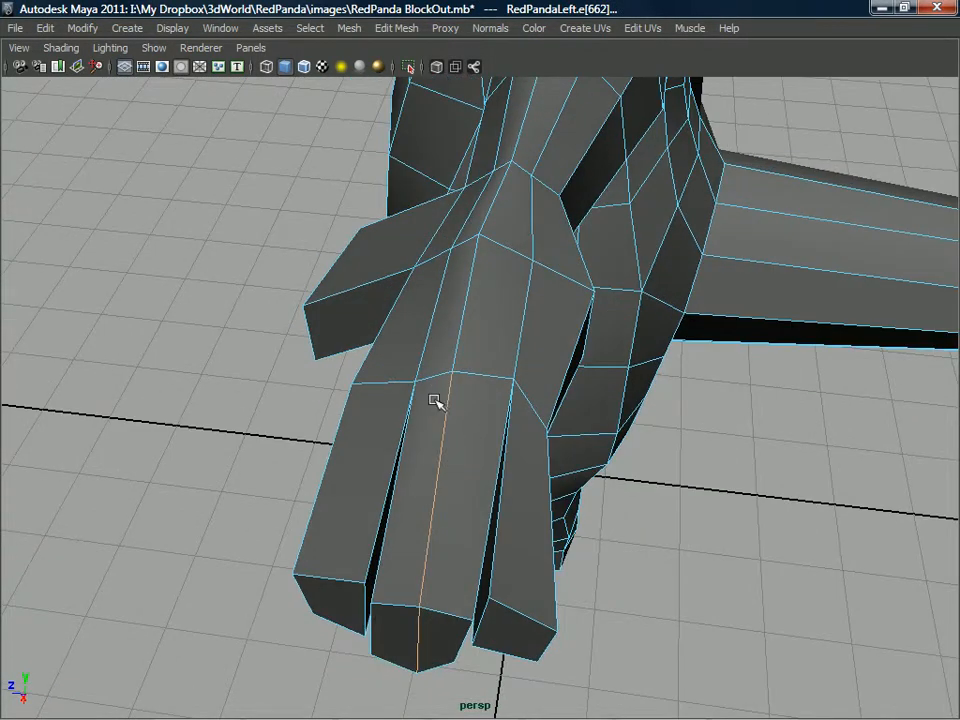
pyautogui.keyDown('alt'); pyautogui.moveTo(410, 465); pyautogui.dragTo(431, 506); pyautogui.keyUp('alt')
pyautogui.keyDown('shift'); pyautogui.moveTo(448, 402); pyautogui.dragTo(414, 467, button='right'); pyautogui.keyUp('shift')
pyautogui.keyDown('alt'); pyautogui.moveTo(414, 467); pyautogui.dragTo(474, 336); pyautogui.keyUp('alt')
# Delete the centre edge on the back of the hand between the knuckles and the mid-hand loop.
pyautogui.click(476, 353)
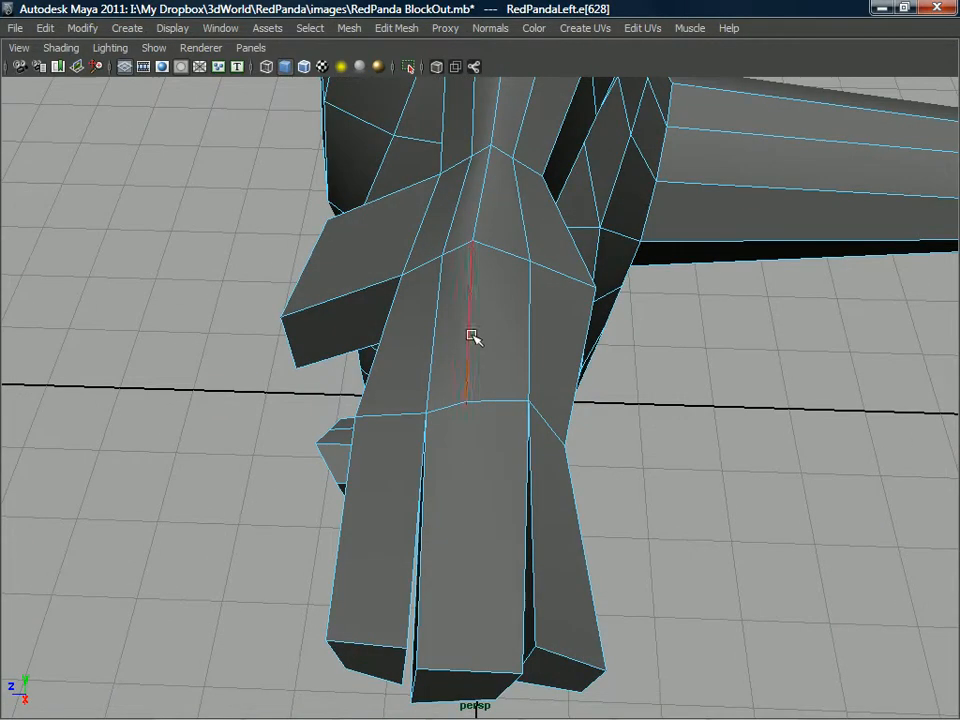
pyautogui.keyDown('shift'); pyautogui.moveTo(469, 337); pyautogui.dragTo(422, 360, button='right'); pyautogui.keyUp('shift')
pyautogui.keyDown('alt'); pyautogui.moveTo(422, 360); pyautogui.dragTo(497, 426); pyautogui.keyUp('alt')
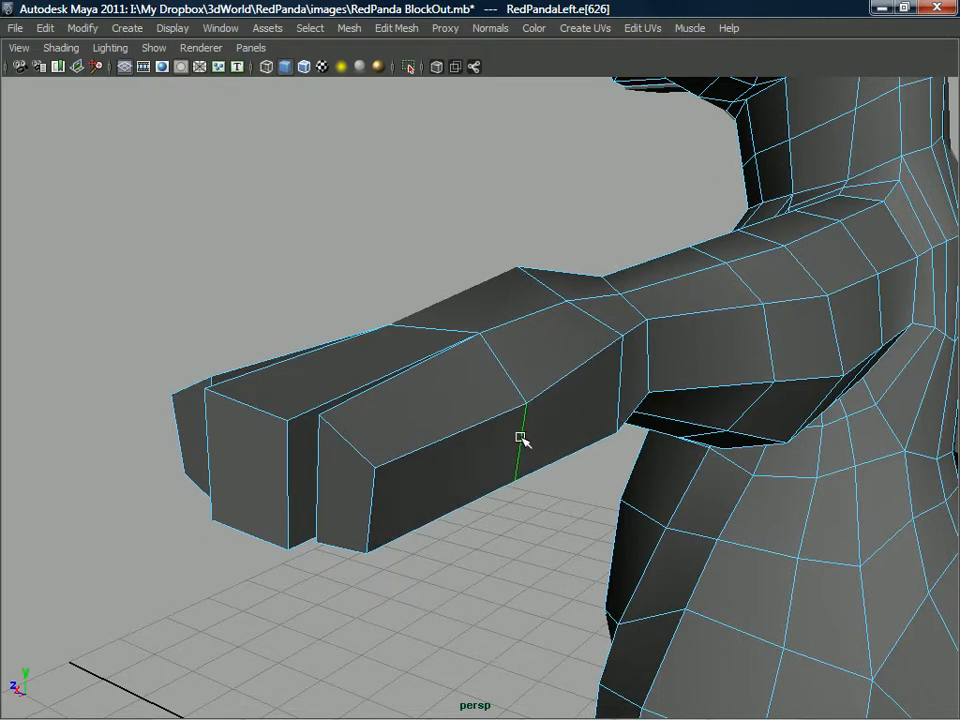
pyautogui.keyDown('alt'); pyautogui.moveTo(520, 432); pyautogui.dragTo(490, 352); pyautogui.keyUp('alt')
# Spread the vertices of the mid-hand and wrist rows on the back of the hand to space the edges evenly.
pyautogui.keyDown('alt'); pyautogui.moveTo(501, 396); pyautogui.dragTo(429, 422); pyautogui.keyUp('alt')
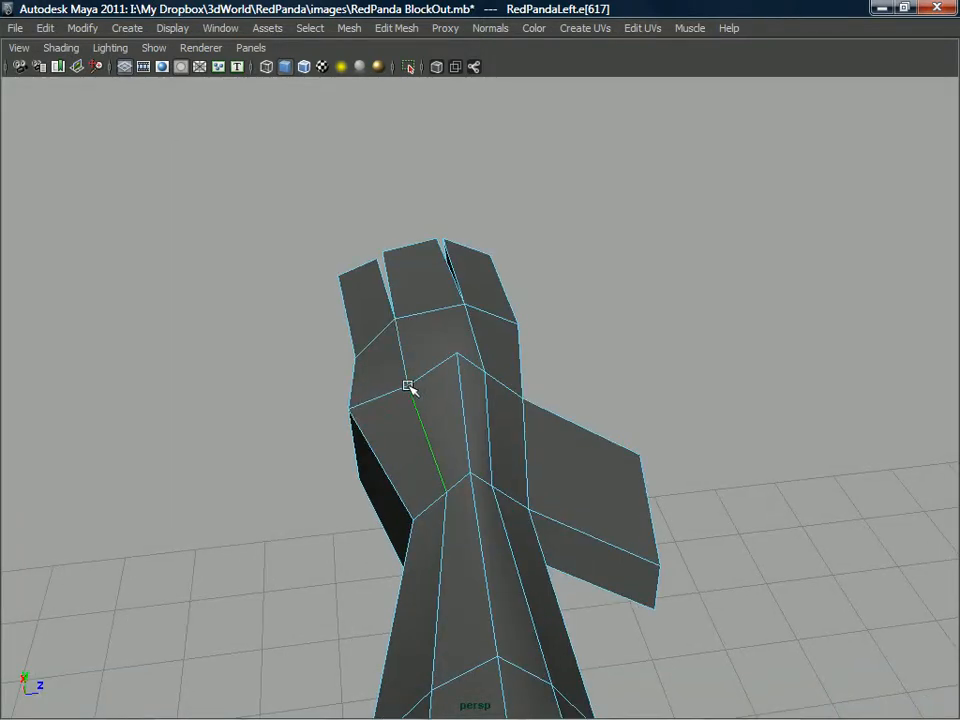
pyautogui.moveTo(405, 361); pyautogui.dragTo(464, 366, button='right')
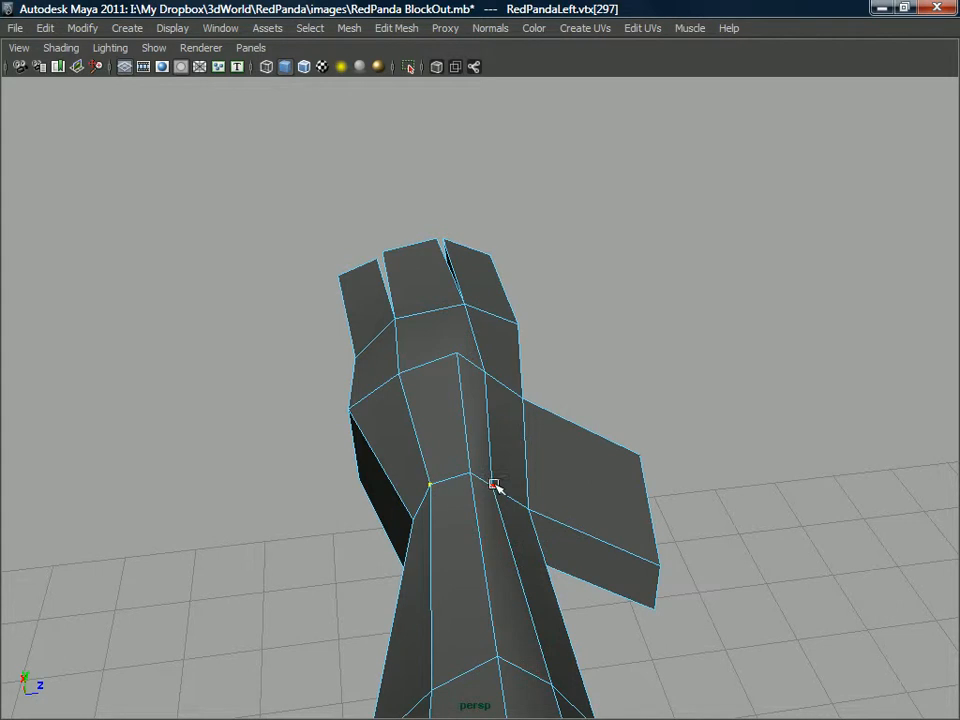
pyautogui.moveTo(493, 484); pyautogui.dragTo(511, 480)
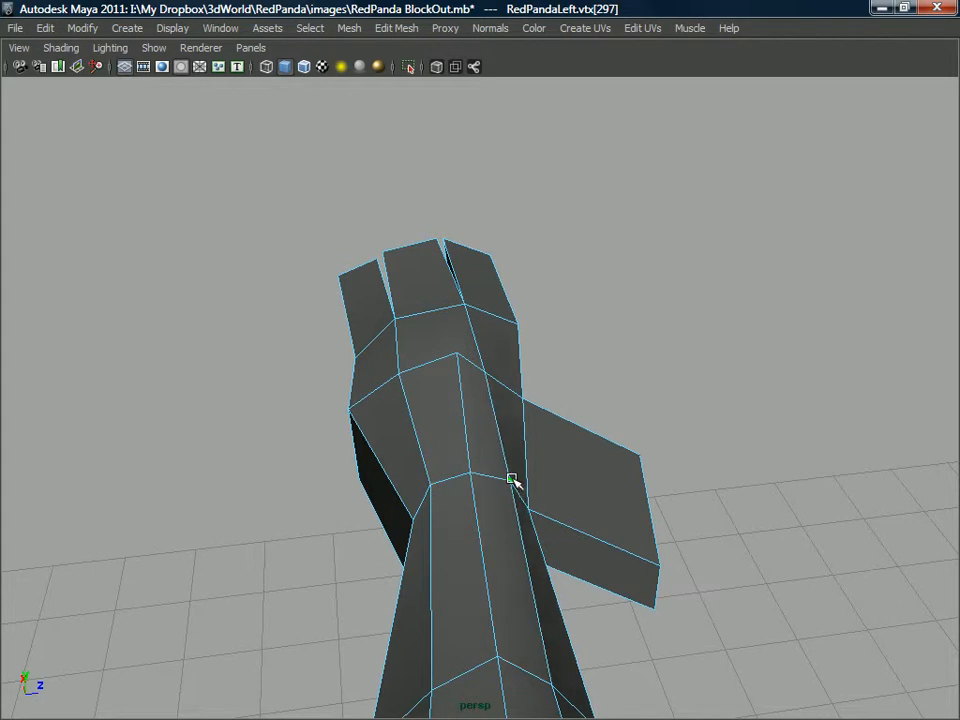
pyautogui.keyDown('alt'); pyautogui.moveTo(496, 368); pyautogui.dragTo(478, 401); pyautogui.keyUp('alt')
pyautogui.click(484, 391)
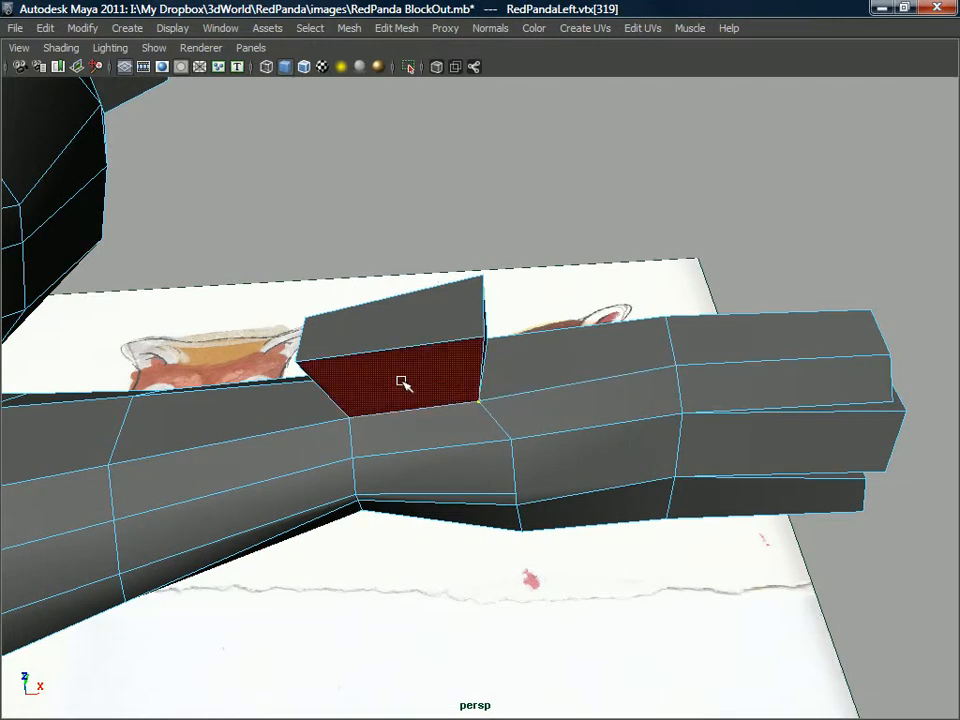
# Move the corner vertices at the end of the thumb inward to taper it.
pyautogui.keyDown('alt'); pyautogui.moveTo(392, 379); pyautogui.dragTo(252, 342); pyautogui.keyUp('alt')
pyautogui.moveTo(316, 343); pyautogui.dragTo(415, 330)
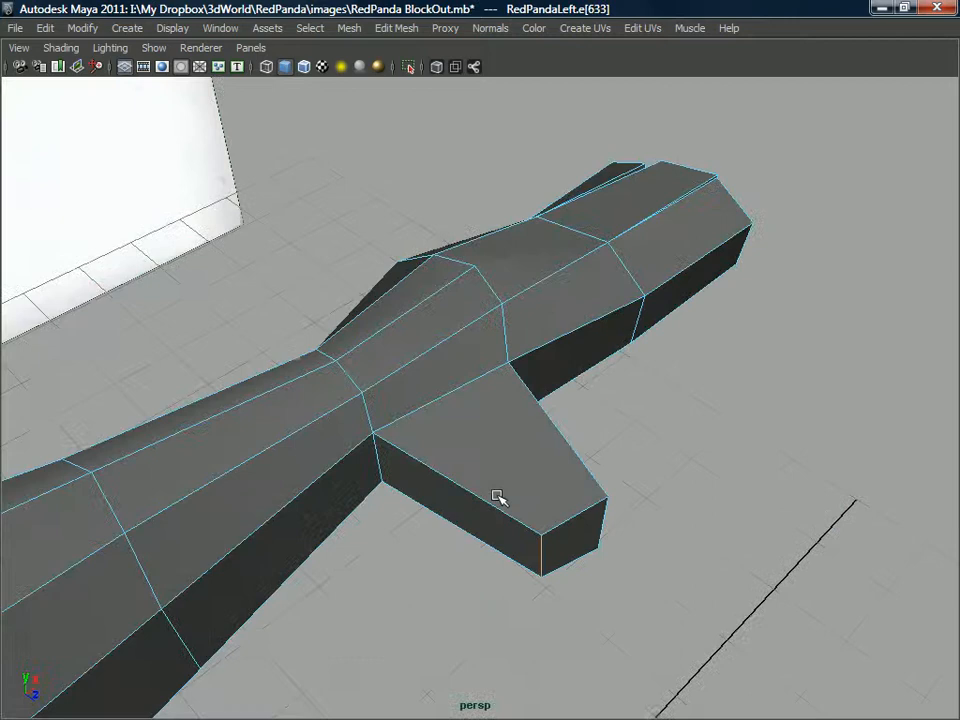
pyautogui.keyDown('alt'); pyautogui.moveTo(497, 497); pyautogui.dragTo(452, 420); pyautogui.keyUp('alt')
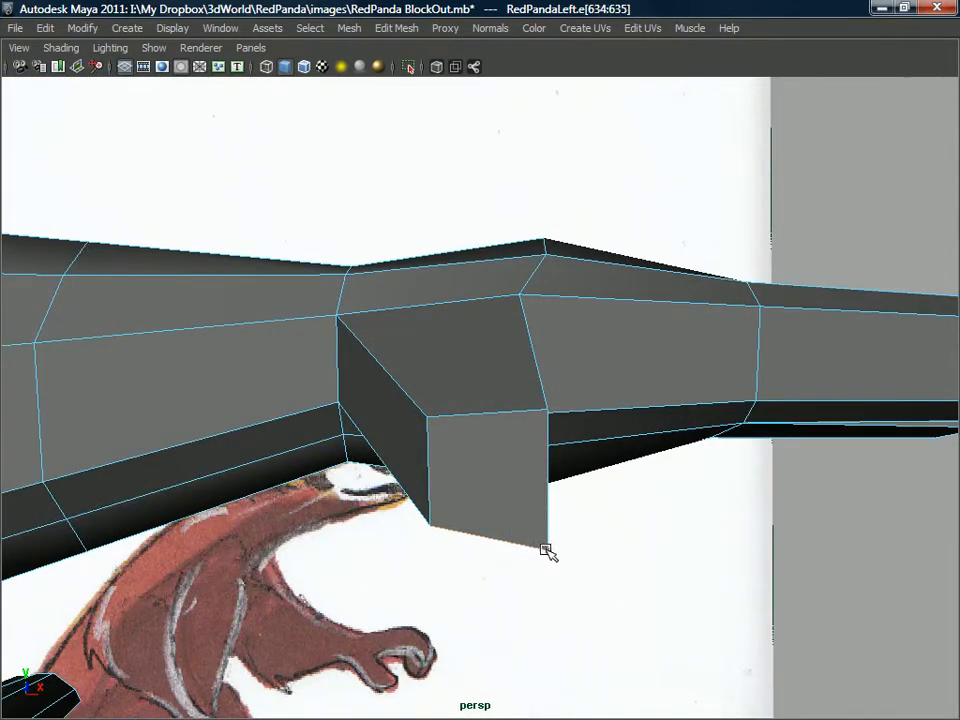
pyautogui.moveTo(548, 551); pyautogui.dragTo(538, 523)
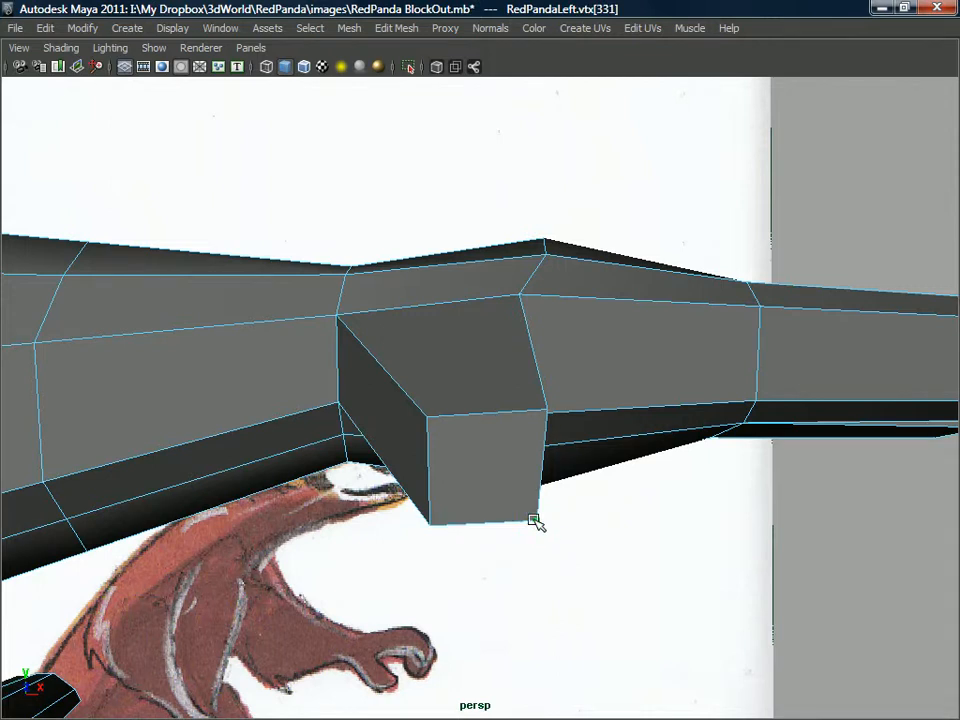
pyautogui.moveTo(547, 408); pyautogui.dragTo(504, 416)
pyautogui.keyDown('alt'); pyautogui.moveTo(508, 496); pyautogui.dragTo(487, 484); pyautogui.keyUp('alt')
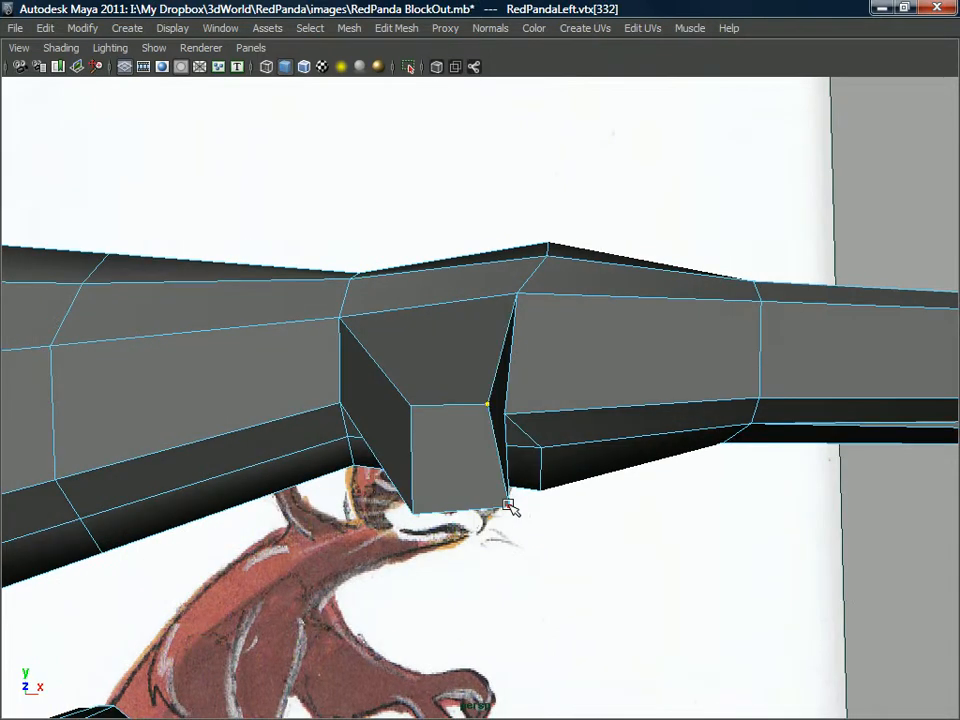
pyautogui.click(427, 514)
# Split the undivided upper-arm faces with the Split Polygon tool to continue the mid-upper-arm loop across them.
pyautogui.keyDown('alt'); pyautogui.moveTo(427, 514); pyautogui.dragTo(471, 377); pyautogui.keyUp('alt')
pyautogui.scroll(-4, 471, 377)
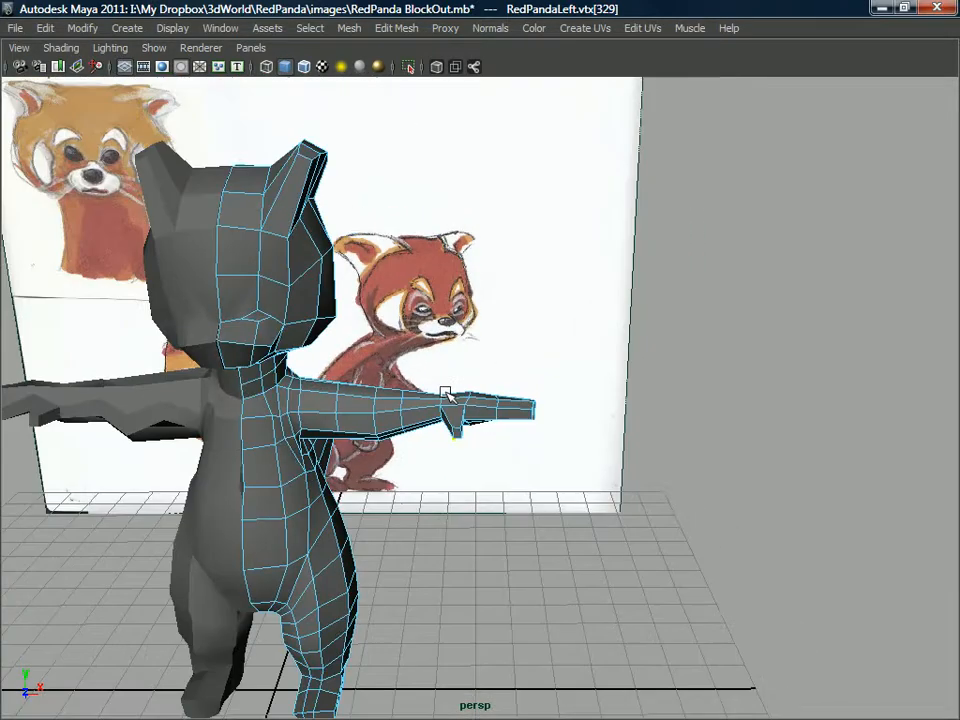
pyautogui.keyDown('alt'); pyautogui.moveTo(437, 399); pyautogui.dragTo(527, 417, button='middle'); pyautogui.keyUp('alt')
pyautogui.scroll(1, 527, 417)
pyautogui.keyDown('alt'); pyautogui.moveTo(529, 419); pyautogui.dragTo(472, 442); pyautogui.keyUp('alt')
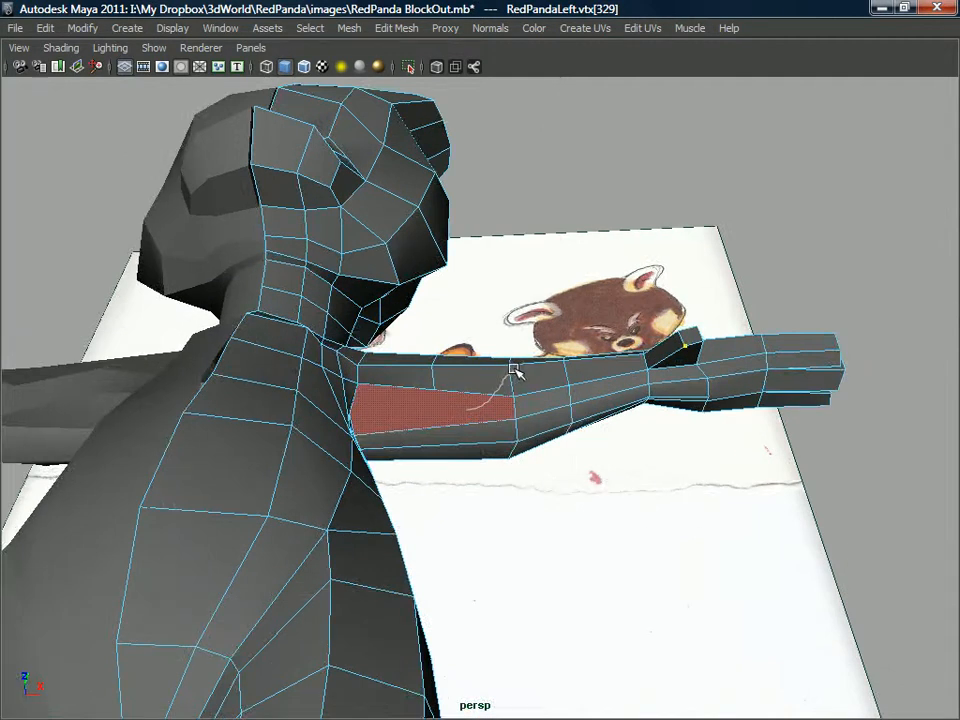
pyautogui.moveTo(527, 343); pyautogui.dragTo(527, 343, button='right')
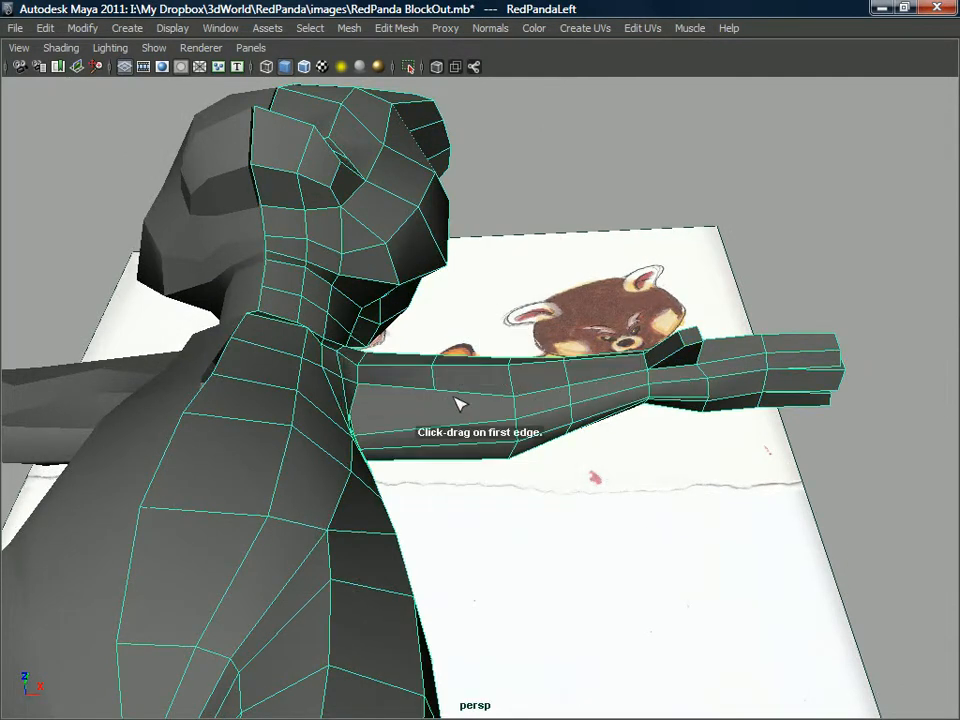
pyautogui.keyDown('alt'); pyautogui.moveTo(443, 398); pyautogui.dragTo(517, 422); pyautogui.keyUp('alt')
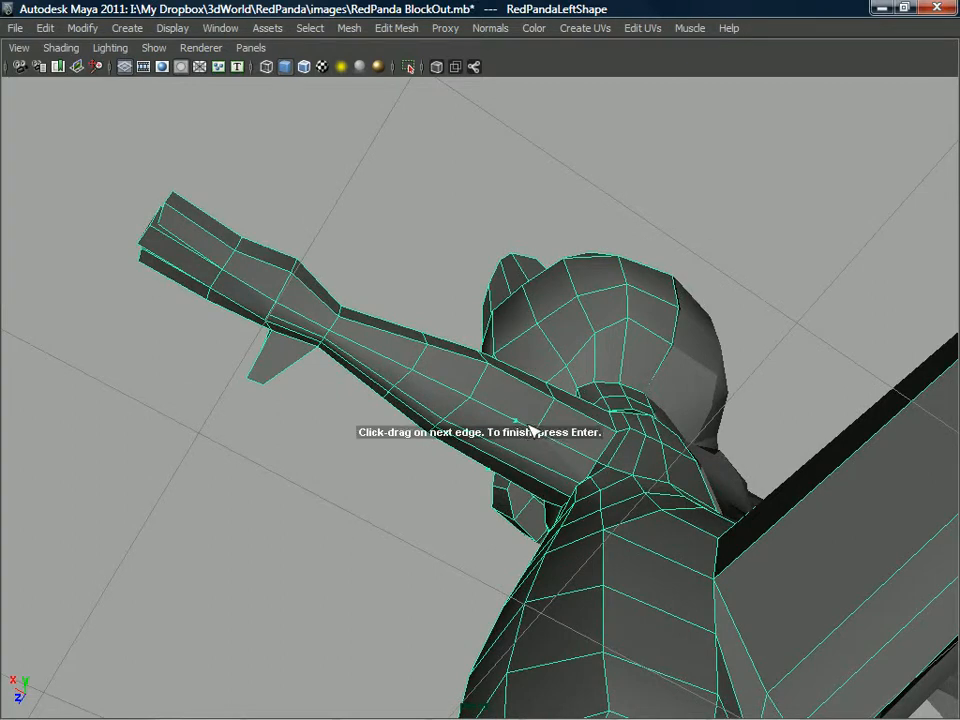
pyautogui.keyDown('alt'); pyautogui.moveTo(524, 432); pyautogui.dragTo(517, 466); pyautogui.keyUp('alt')
pyautogui.keyDown('alt'); pyautogui.moveTo(478, 474); pyautogui.dragTo(598, 330); pyautogui.keyUp('alt')
pyautogui.press('Return')
# Select the fingertip vertices and move them to adjust the length of the fingers.
pyautogui.moveTo(584, 328); pyautogui.dragTo(530, 326, button='right')
pyautogui.moveTo(684, 306); pyautogui.dragTo(568, 381)
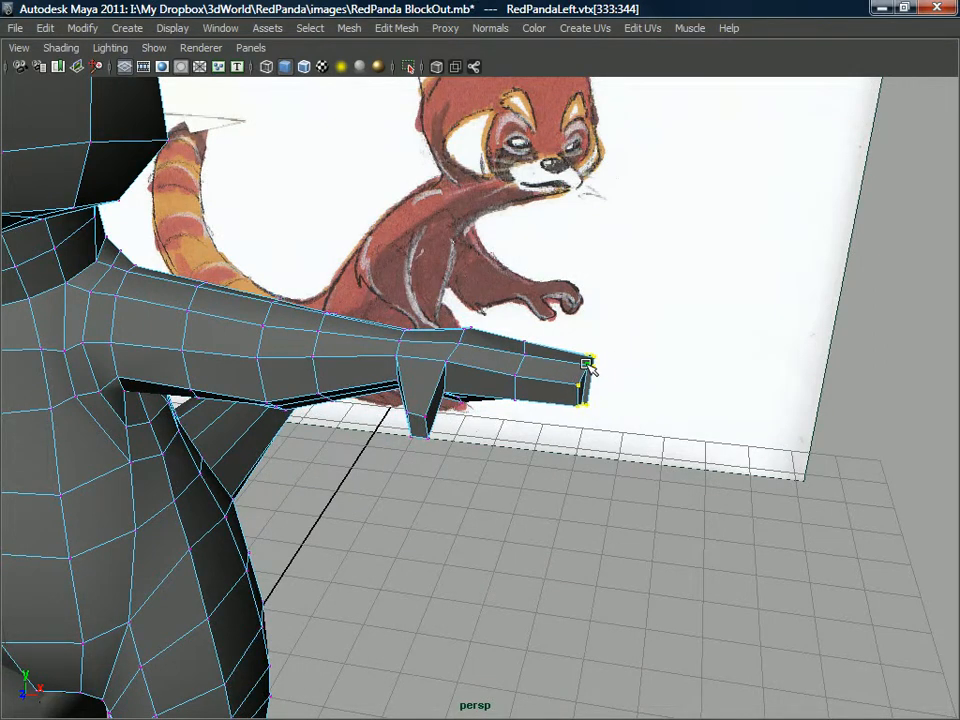
pyautogui.keyDown('alt'); pyautogui.moveTo(590, 369); pyautogui.dragTo(589, 361); pyautogui.keyUp('alt')
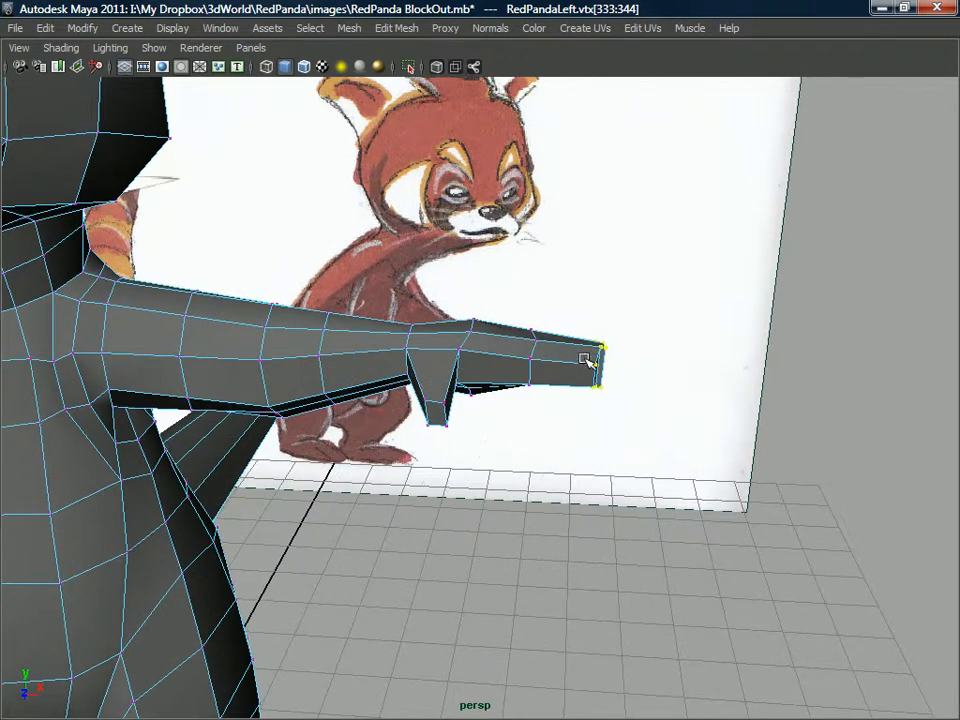
pyautogui.keyDown('alt'); pyautogui.moveTo(619, 318); pyautogui.dragTo(571, 349); pyautogui.keyUp('alt')
# Delete the mirrored duplicate half of the body and generate a mirrored smooth proxy from the modelled half.
pyautogui.keyDown('alt'); pyautogui.moveTo(527, 394); pyautogui.dragTo(396, 435); pyautogui.keyUp('alt')
pyautogui.moveTo(399, 360); pyautogui.dragTo(465, 335, button='right')
pyautogui.click(355, 470)
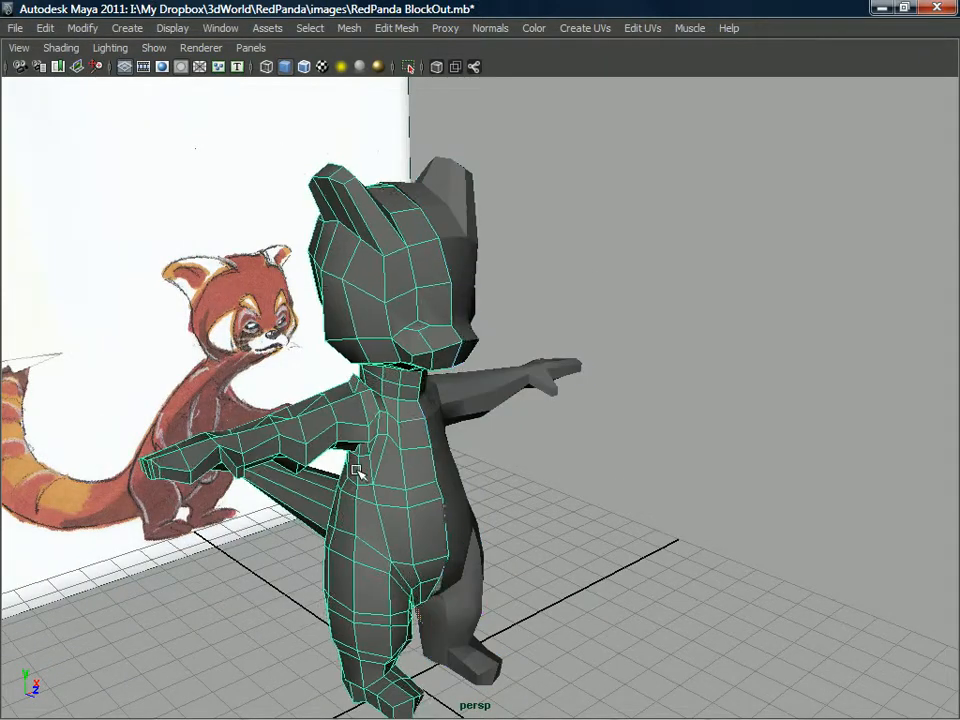
pyautogui.keyDown('alt'); pyautogui.moveTo(420, 419); pyautogui.dragTo(399, 92); pyautogui.keyUp('alt')
pyautogui.press('Delete')
pyautogui.click(417, 420)
pyautogui.click(445, 28)
pyautogui.click(462, 56)
pyautogui.keyDown('alt'); pyautogui.moveTo(474, 88); pyautogui.dragTo(392, 327); pyautogui.keyUp('alt')
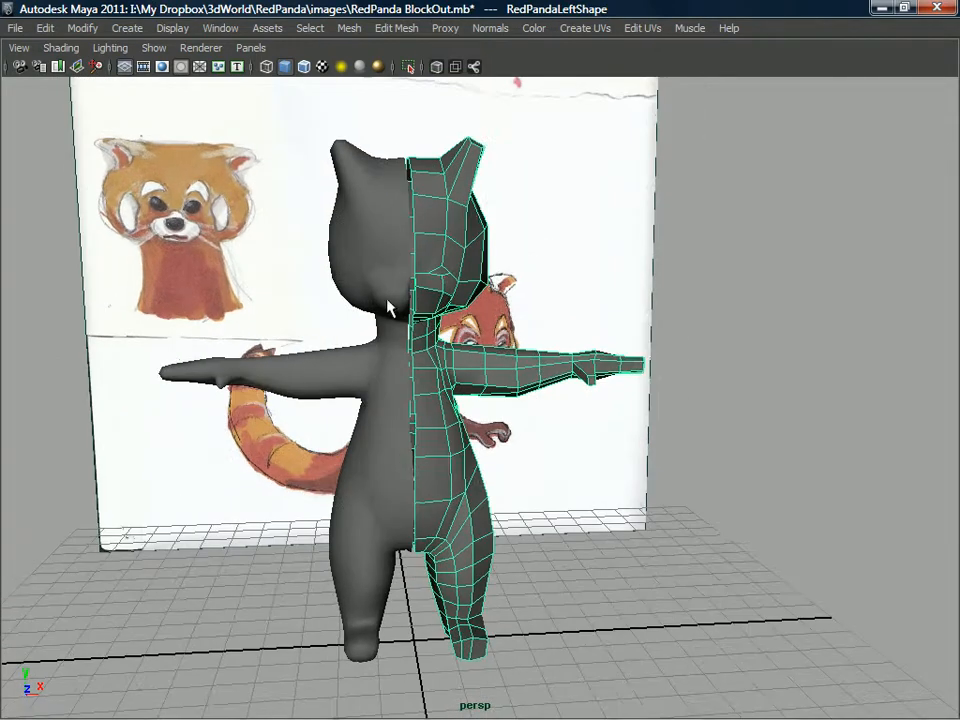
# Select the smoothed mirrored half and display its polySmoothProxy1 settings in the Channel Box.
pyautogui.click(386, 268)
pyautogui.hotkey('ctrl', 'a')
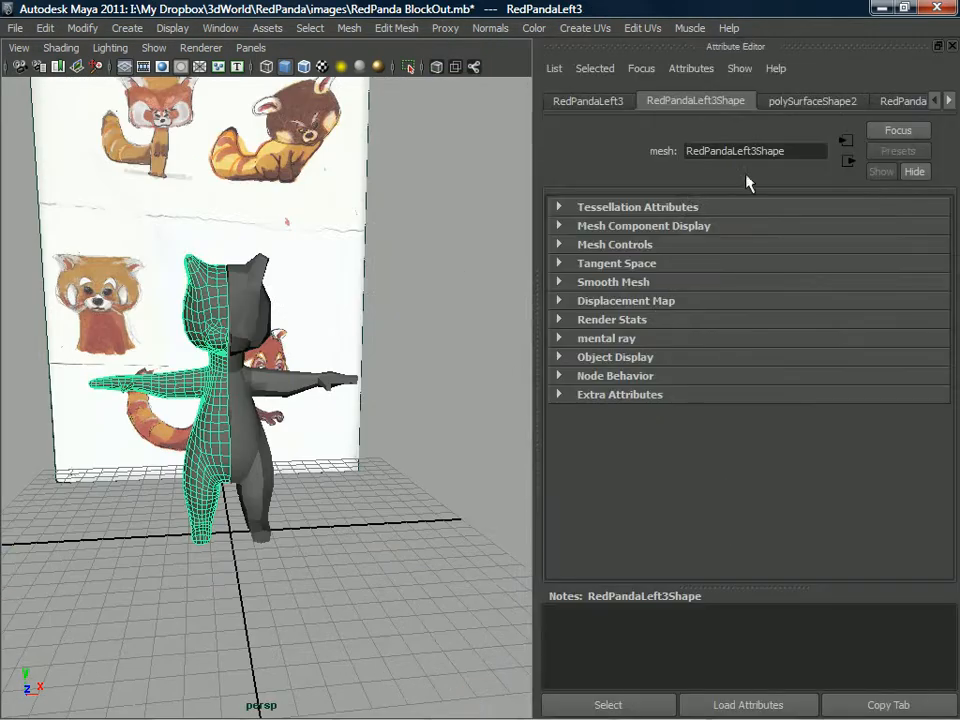
pyautogui.hotkey('ctrl', 'a')
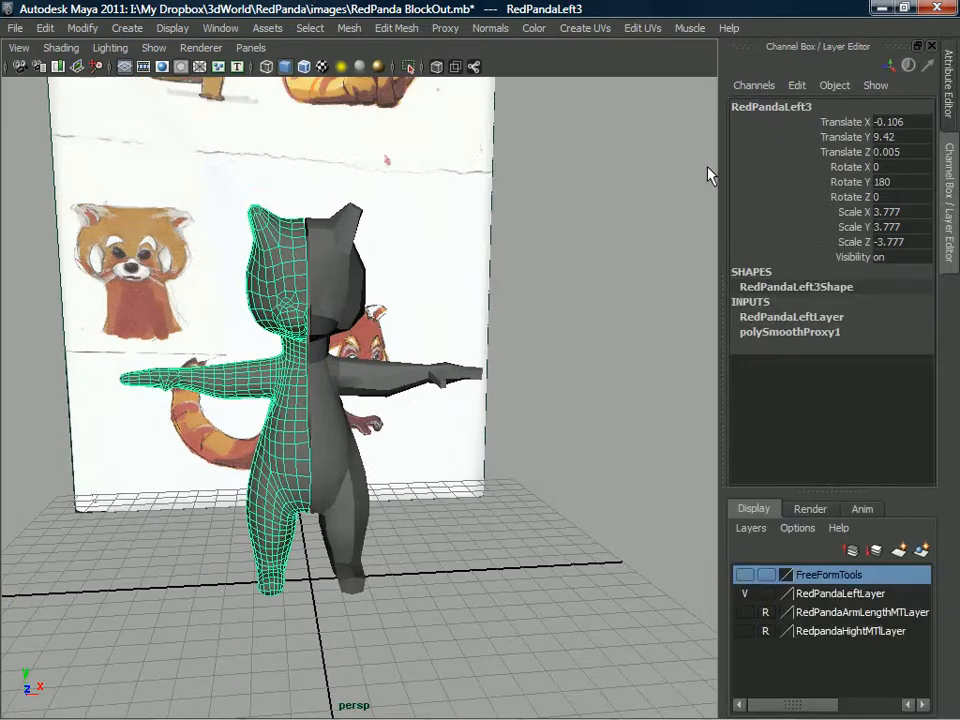
pyautogui.click(765, 332)
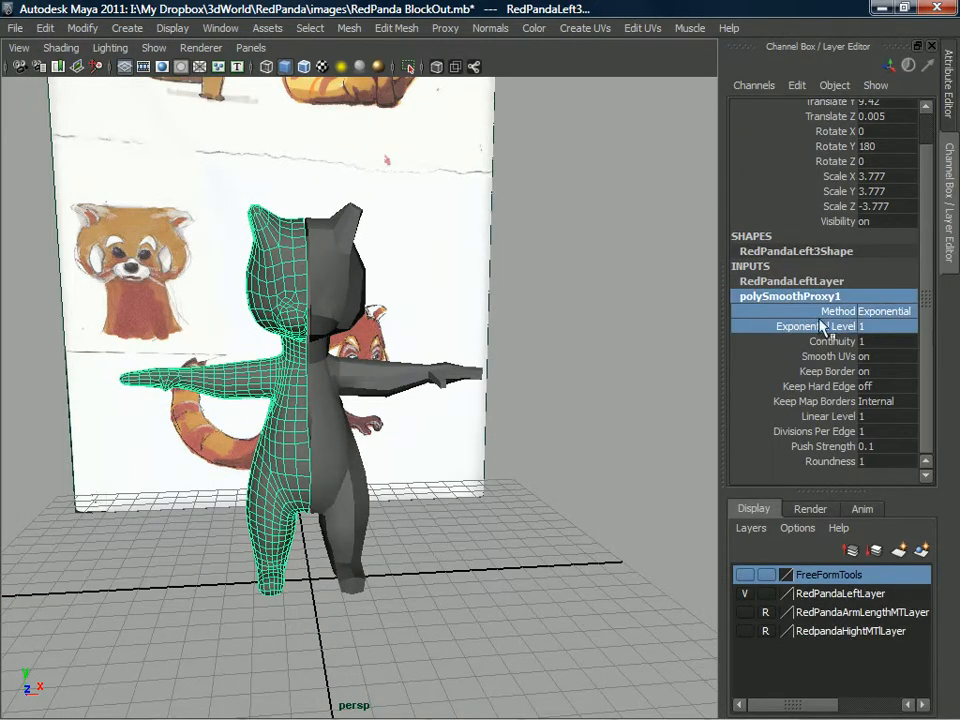
pyautogui.click(771, 294)
pyautogui.click(828, 285)
pyautogui.click(815, 330)
pyautogui.click(810, 329)
pyautogui.click(812, 296)
pyautogui.doubleClick(814, 297)
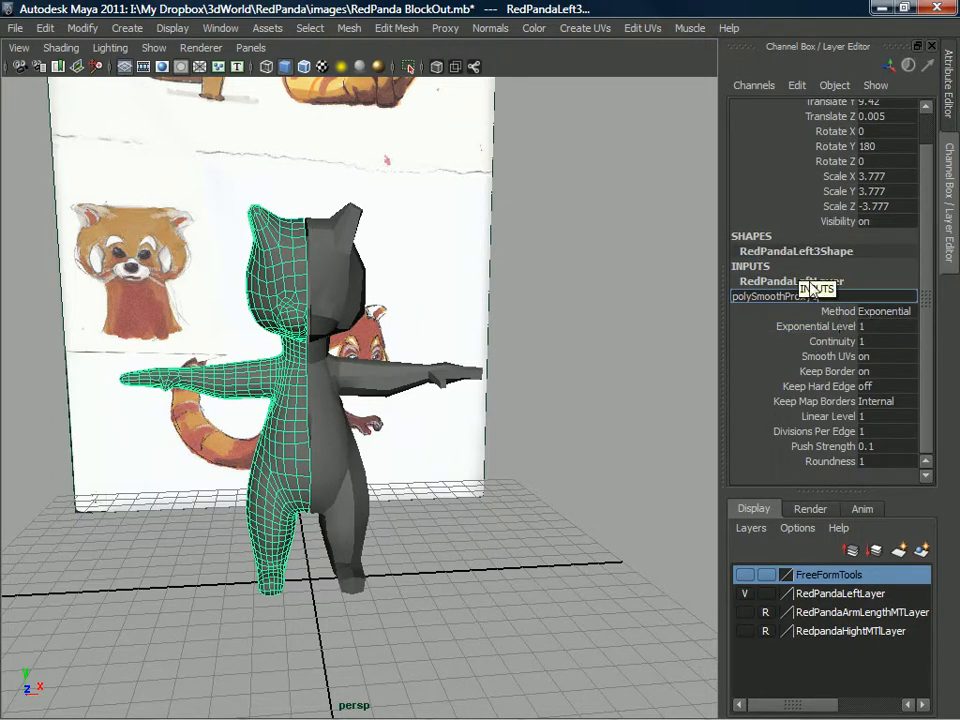
pyautogui.click(778, 252)
pyautogui.doubleClick(811, 253)
pyautogui.click(876, 251)
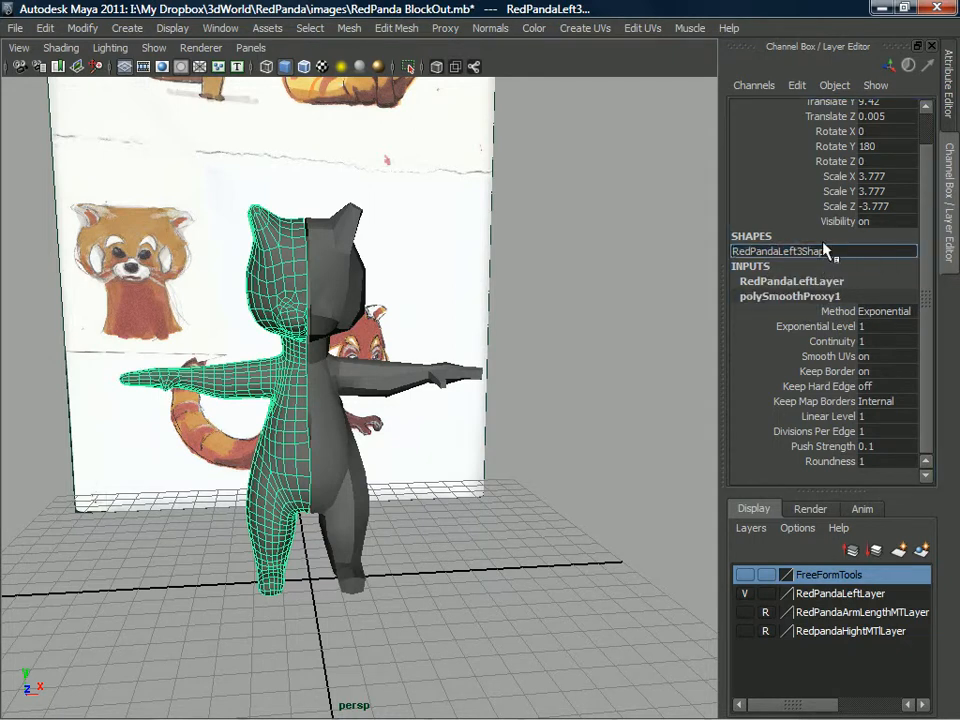
pyautogui.press('Return')
# Rename the mirrored half RedPandaRightProxy and set its smooth proxy exponential level to 0.
pyautogui.doubleClick(786, 108)
pyautogui.click(820, 105)
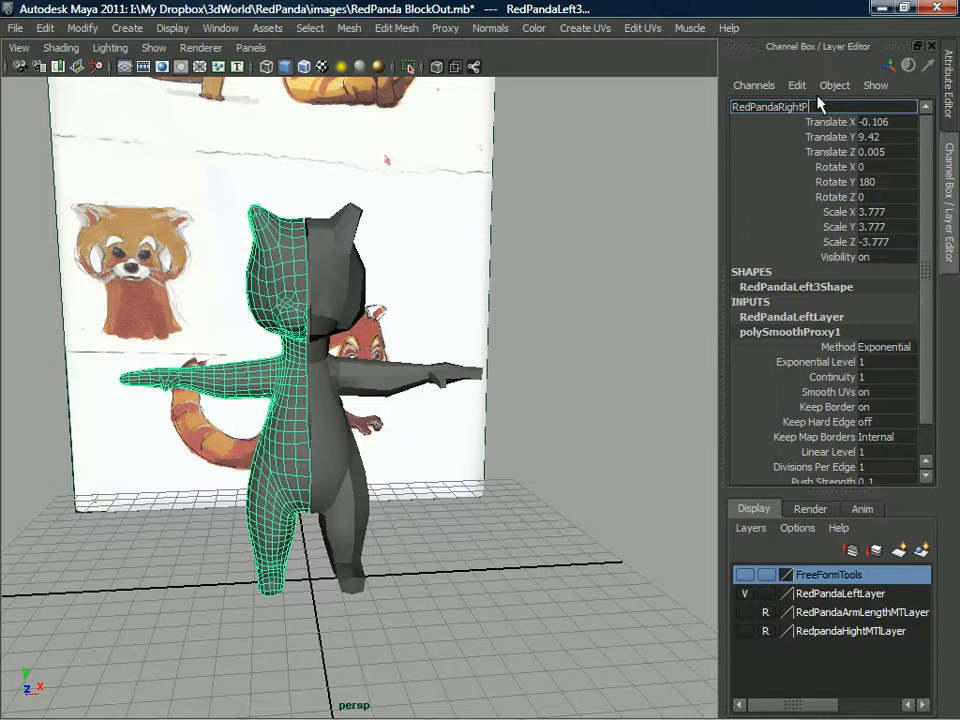
pyautogui.press('Return')
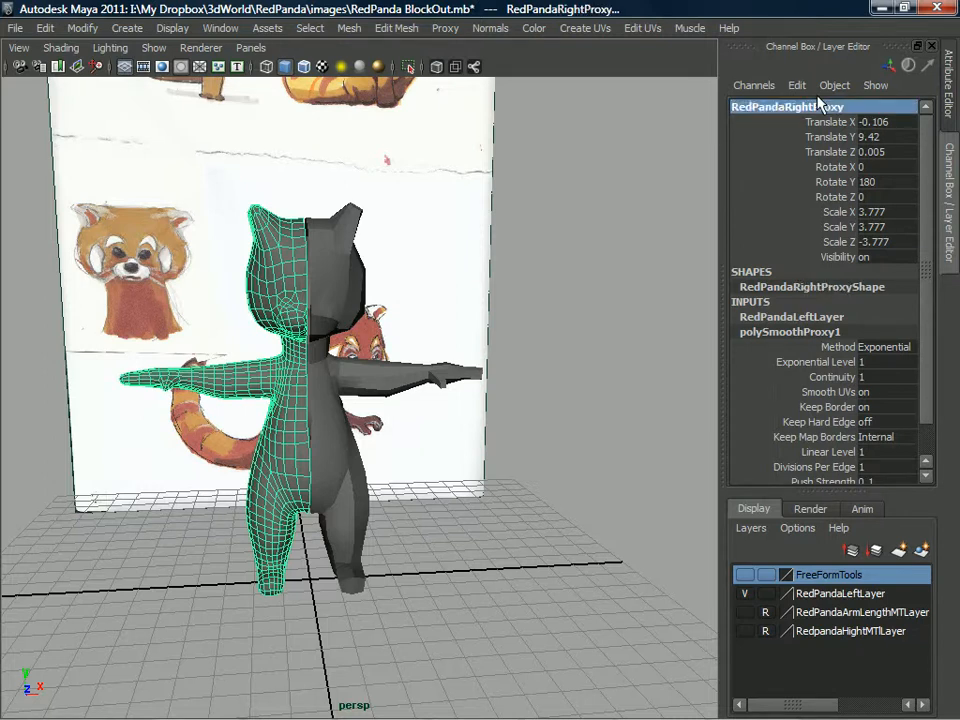
pyautogui.click(810, 363)
pyautogui.moveTo(522, 332); pyautogui.dragTo(443, 350, button='middle')
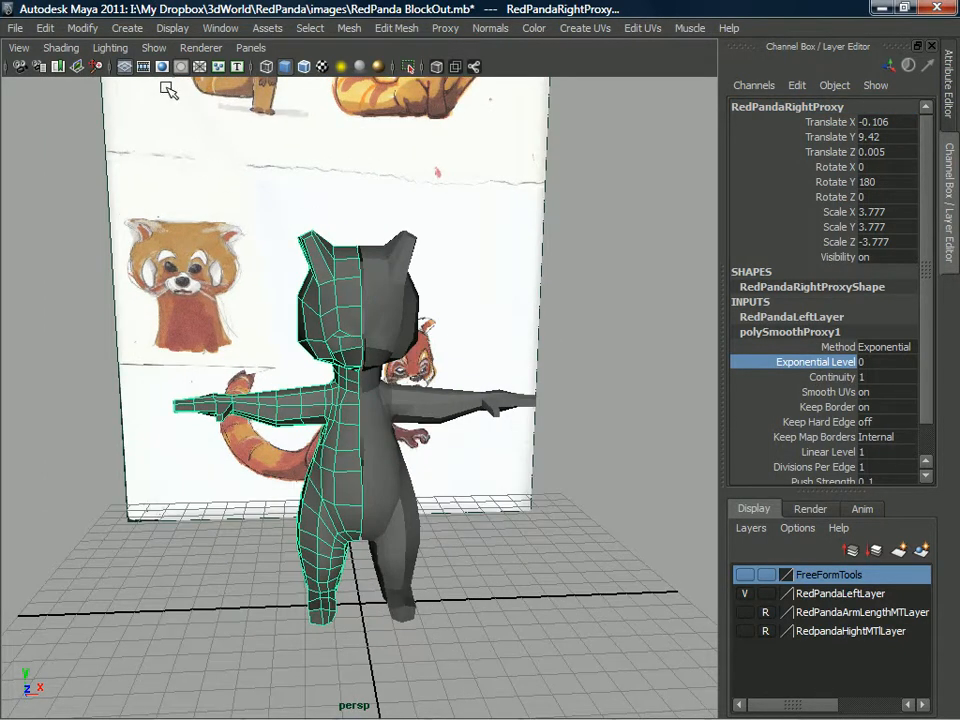
pyautogui.click(174, 28)
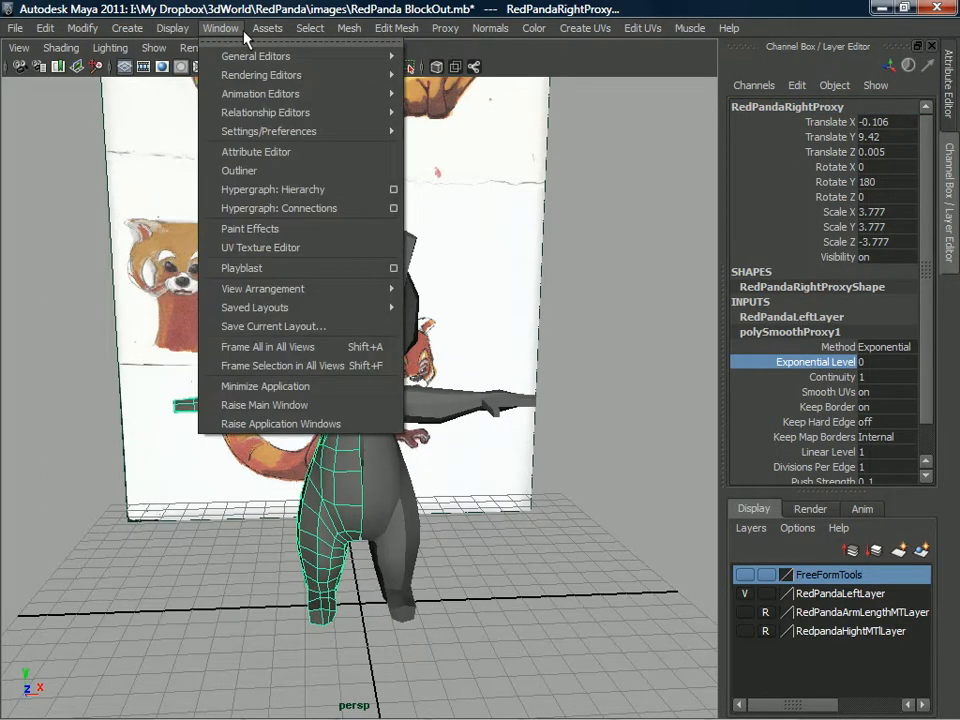
pyautogui.click(239, 38)
pyautogui.click(45, 28)
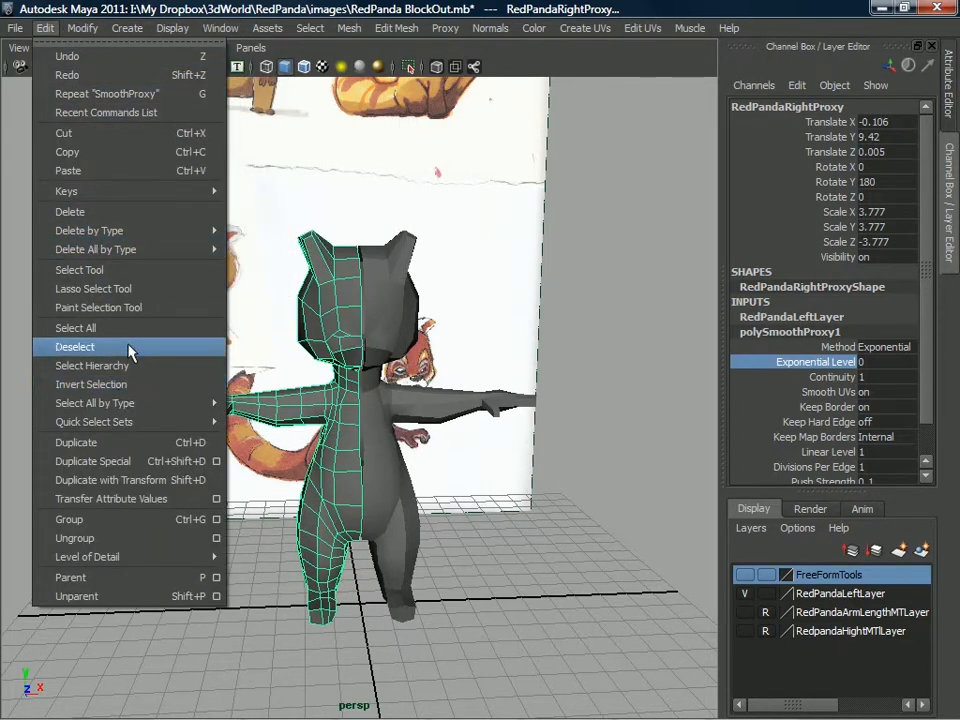
pyautogui.click(217, 519)
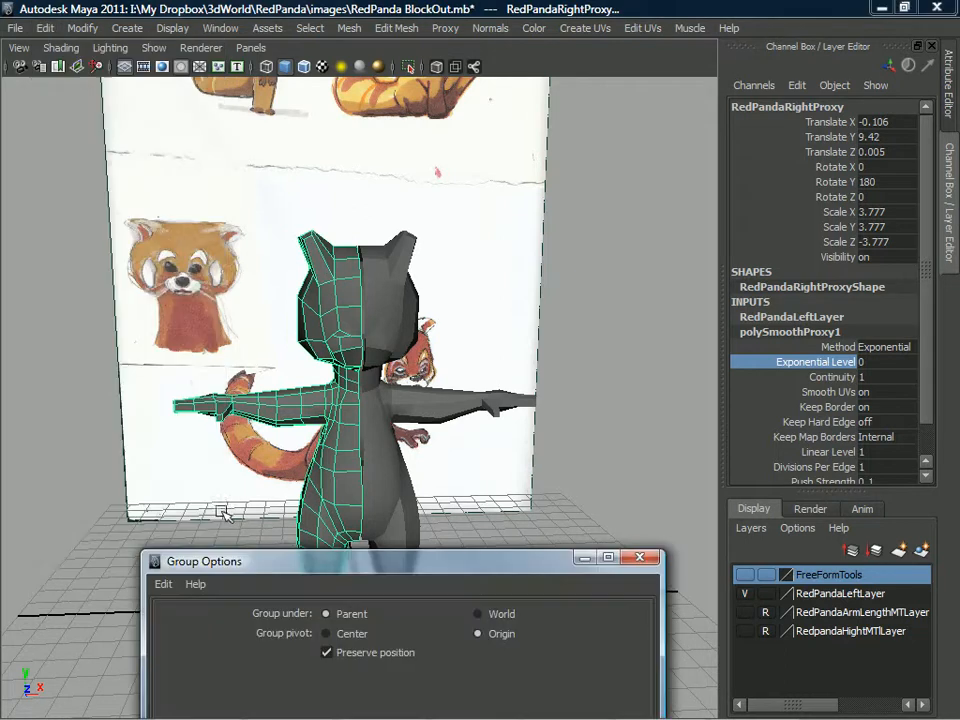
pyautogui.moveTo(316, 553); pyautogui.dragTo(318, 346)
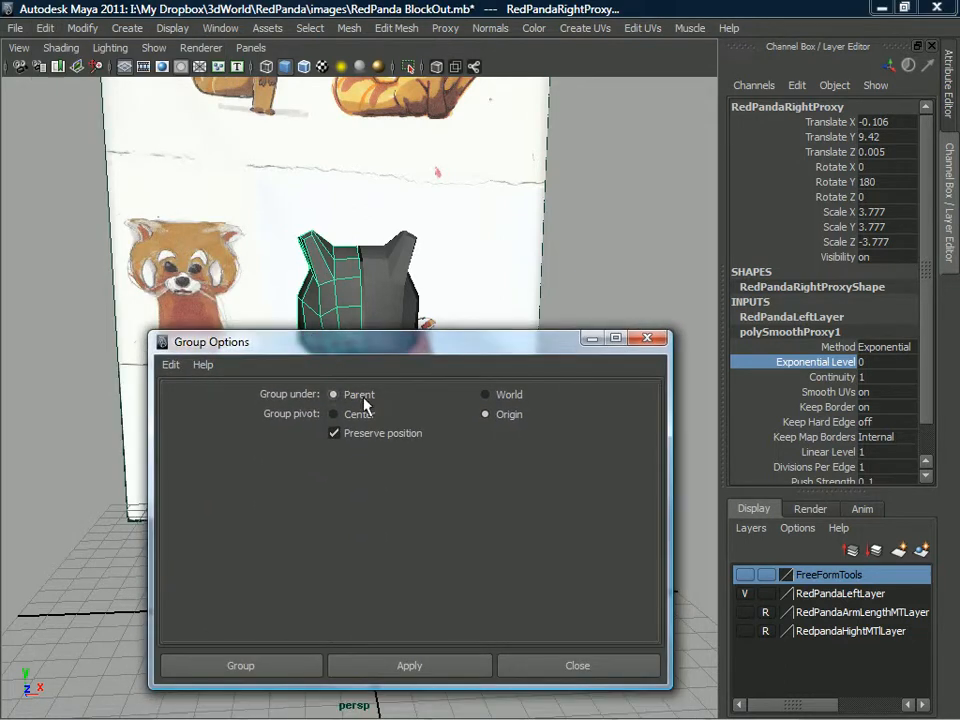
pyautogui.click(485, 394)
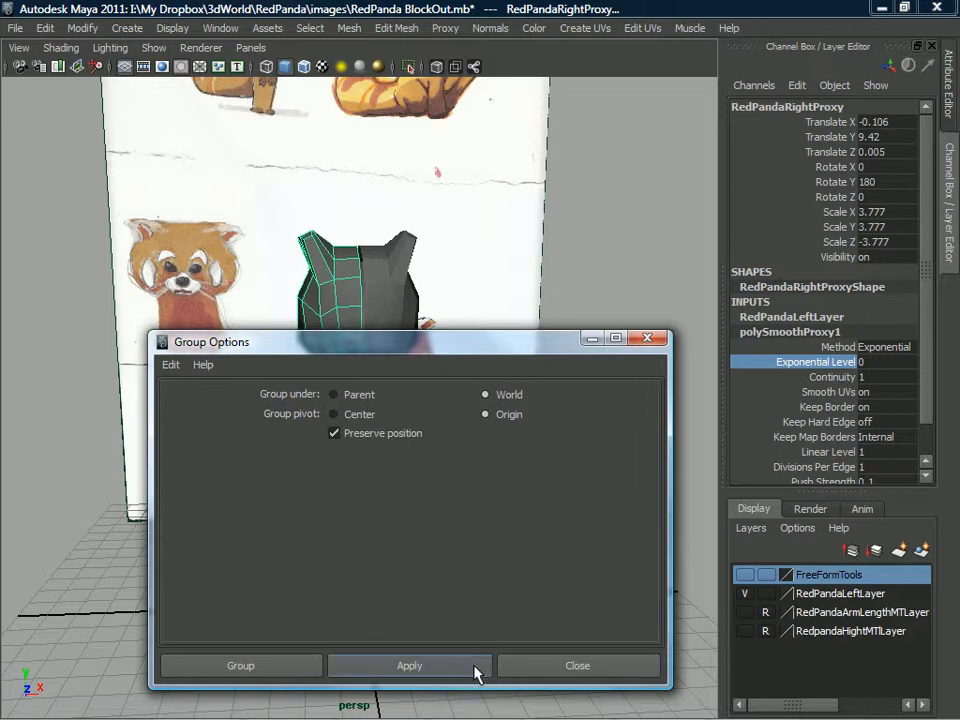
pyautogui.click(651, 341)
# Expand RedPandaGroup in the Outliner and unparent RedPandaLeft and RedPandaRightProxy from the smooth proxy group.
pyautogui.moveTo(394, 337)
pyautogui.keyDown('alt'); pyautogui.mouseDown()
pyautogui.moveTo(416, 364)
pyautogui.moveTo(389, 359)
pyautogui.mouseUp(); pyautogui.keyUp('alt')
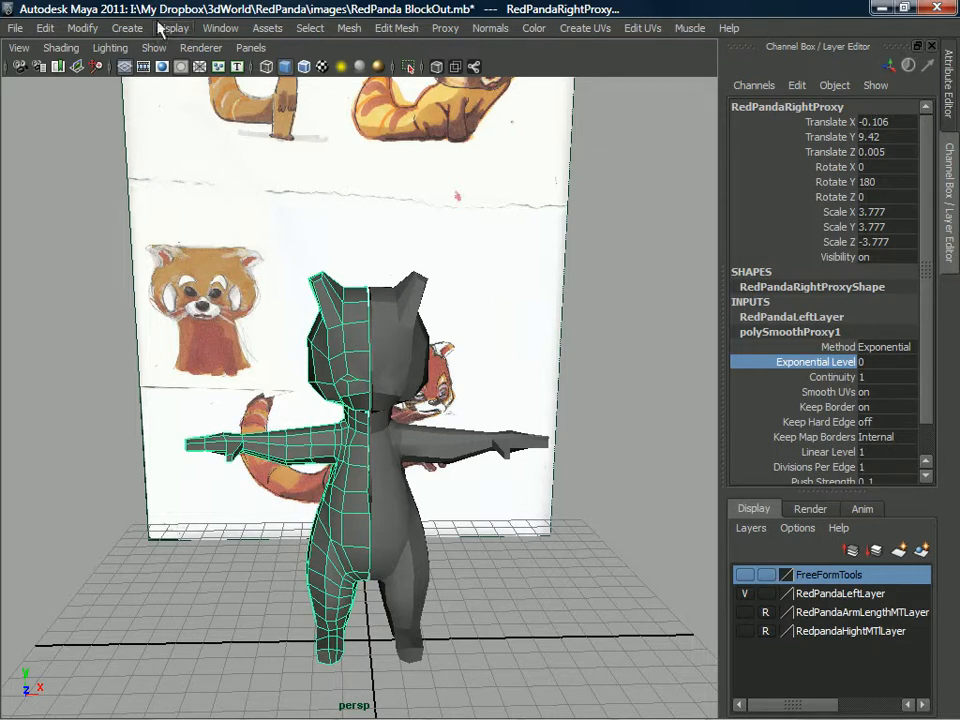
pyautogui.click(220, 28)
pyautogui.click(284, 192)
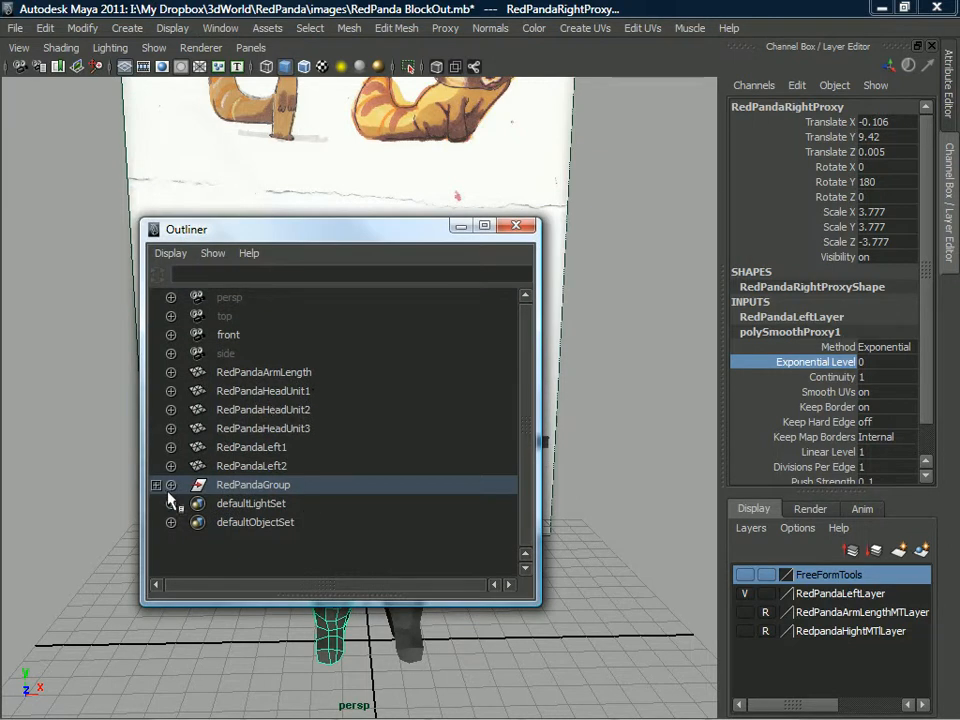
pyautogui.click(156, 485)
pyautogui.click(262, 508)
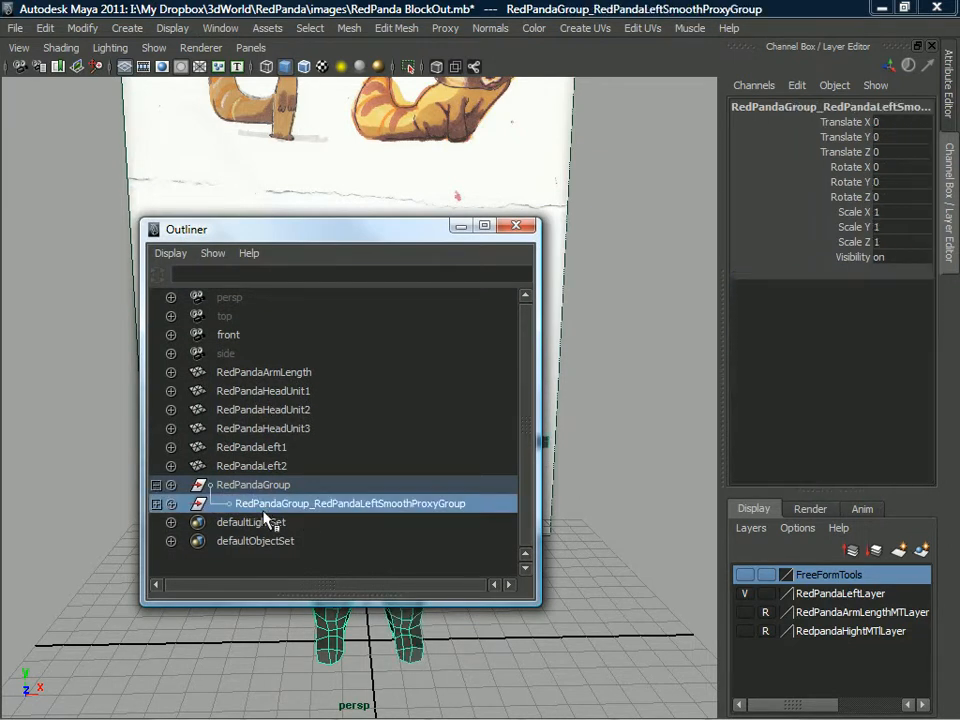
pyautogui.click(156, 504)
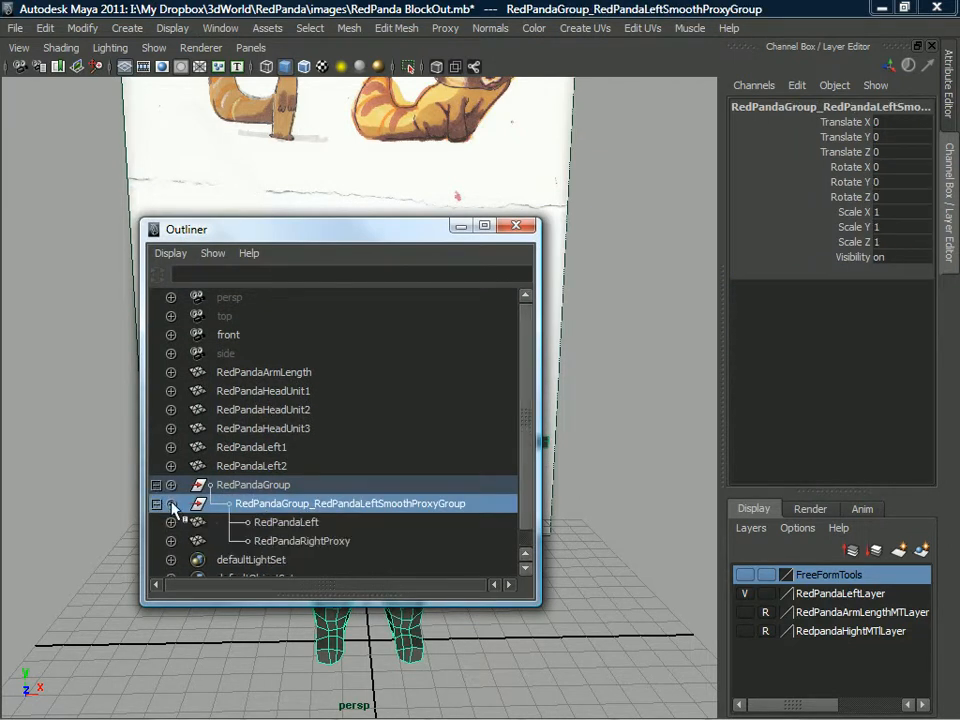
pyautogui.click(274, 541)
pyautogui.keyDown('ctrl'); pyautogui.click(292, 520); pyautogui.keyUp('ctrl')
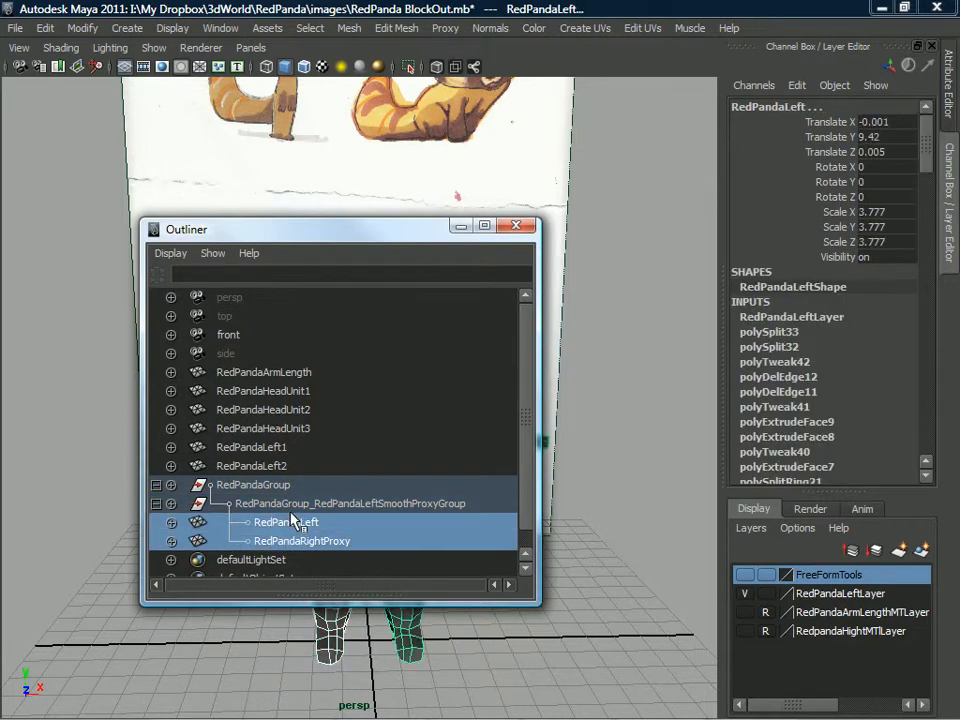
pyautogui.hotkey('shift', 'p')
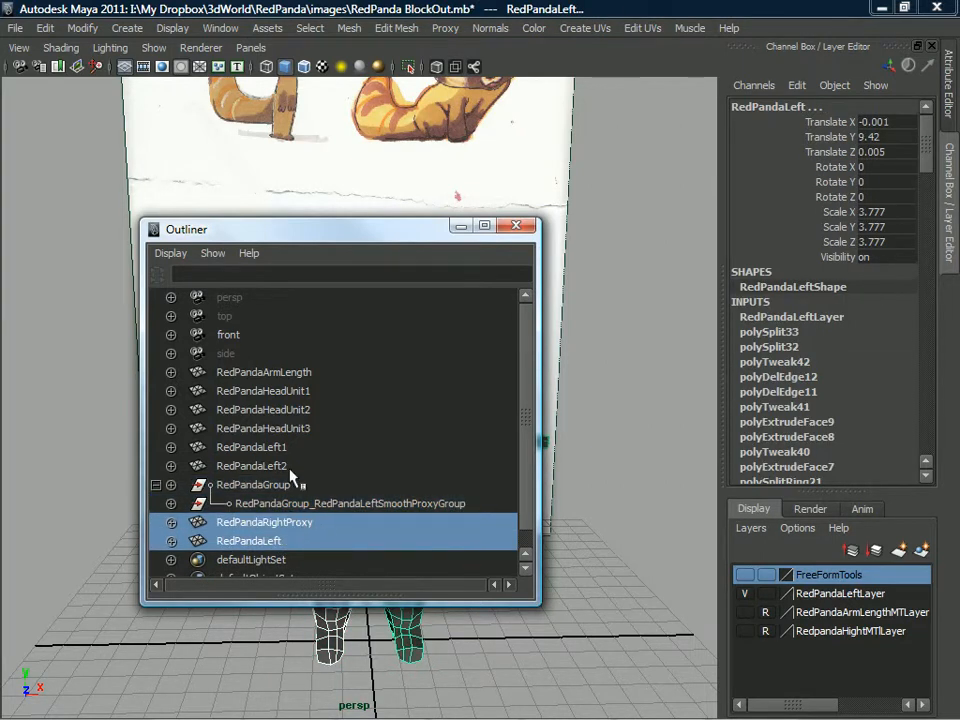
# Parent RedPandaRightProxy and RedPandaLeft directly under RedPandaGroup.
pyautogui.keyDown('shift'); pyautogui.click(274, 488); pyautogui.keyUp('shift')
pyautogui.hotkey('ctrl', 'z')
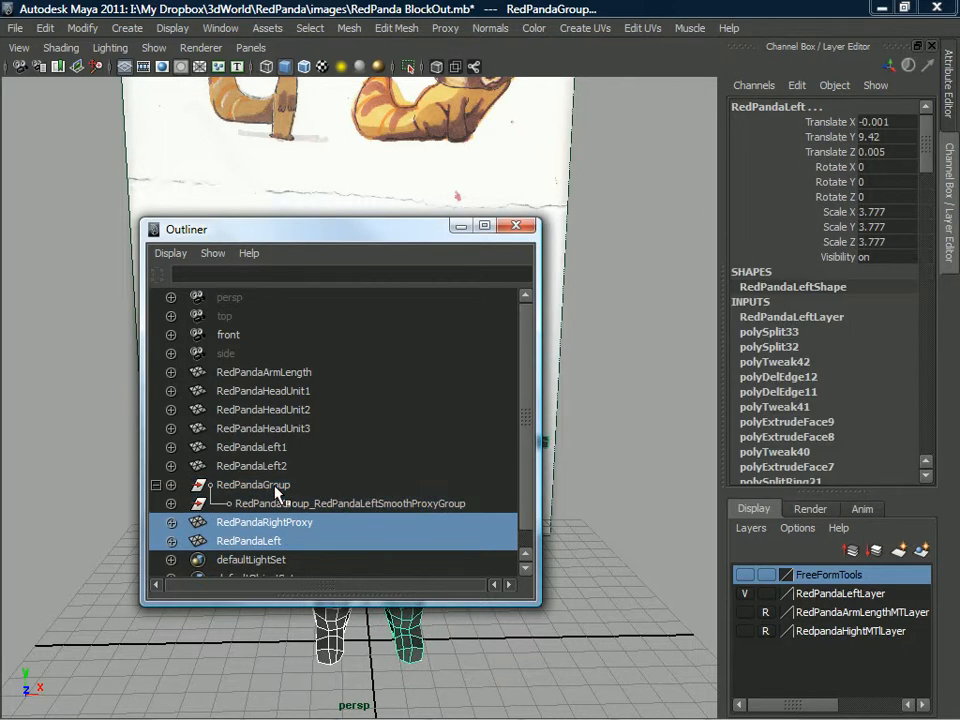
pyautogui.keyDown('ctrl'); pyautogui.click(270, 487); pyautogui.keyUp('ctrl')
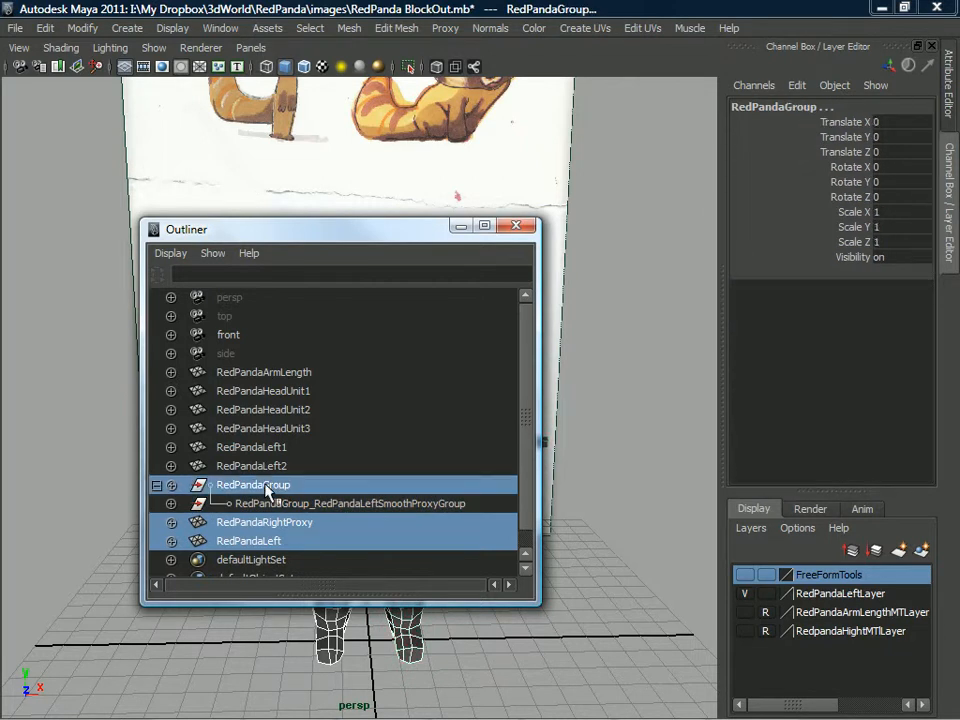
pyautogui.press('p')
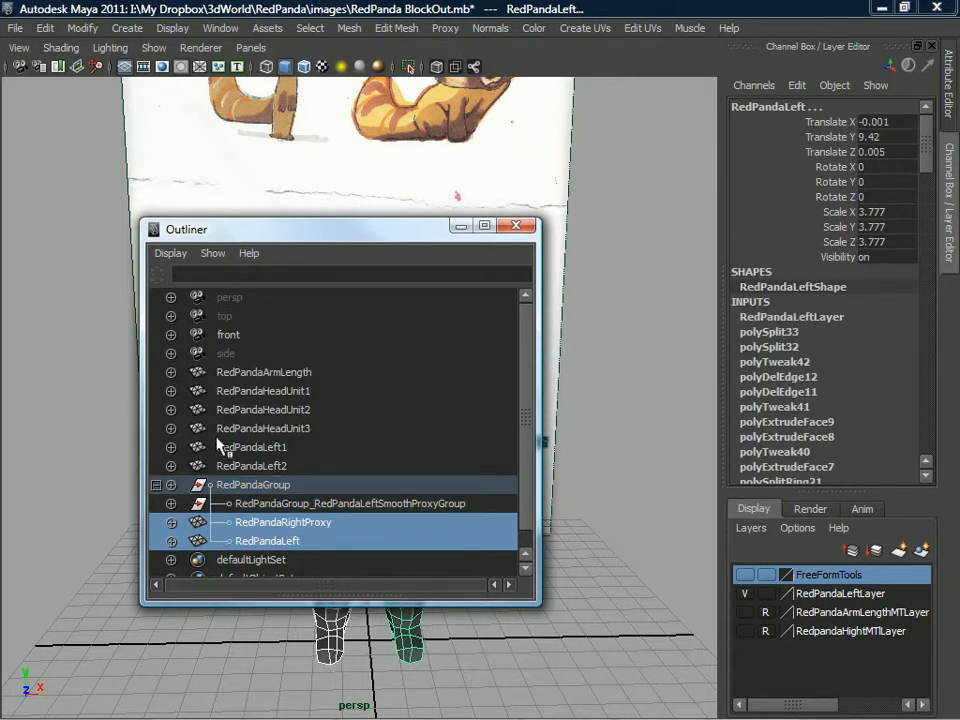
# Delete the empty RedPandaGroup_RedPandaLeftSmoothProxyGroup and close the Outliner.
pyautogui.click(286, 504)
pyautogui.press('Delete')
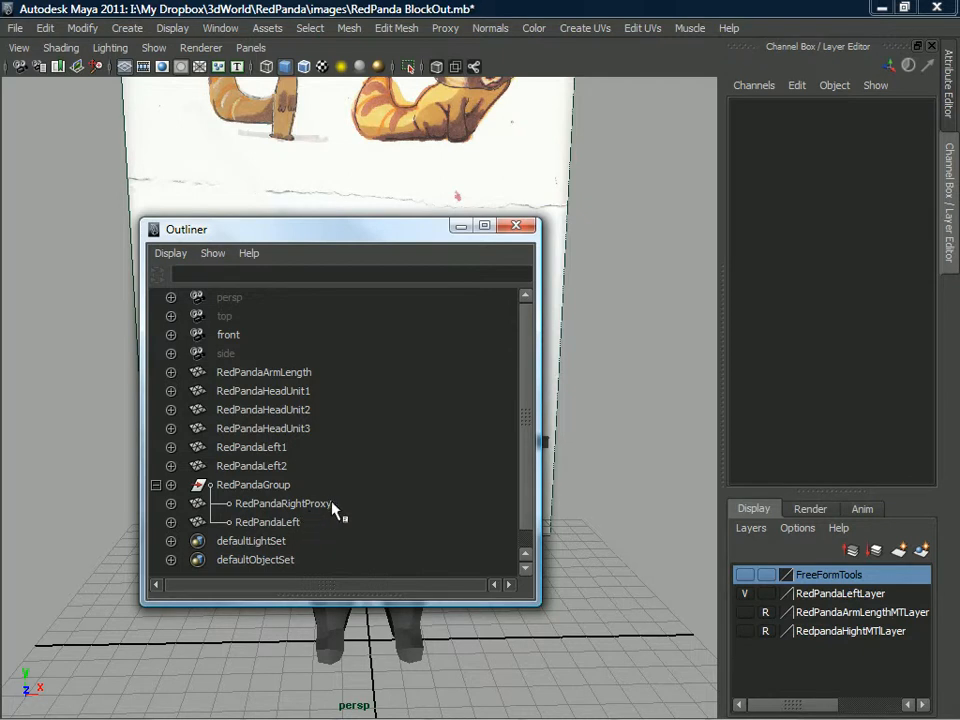
pyautogui.click(512, 226)
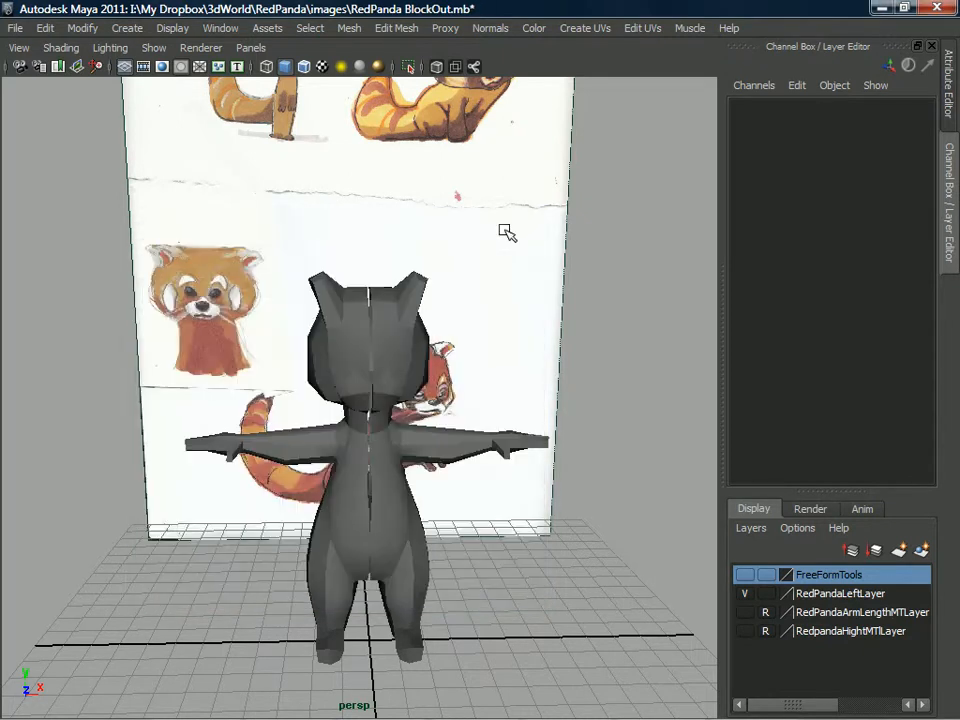
# Select RedPandaLeft and examine its centre seam, body and arm from several angles, showing the arm's vertices.
pyautogui.scroll(4, 339, 422)
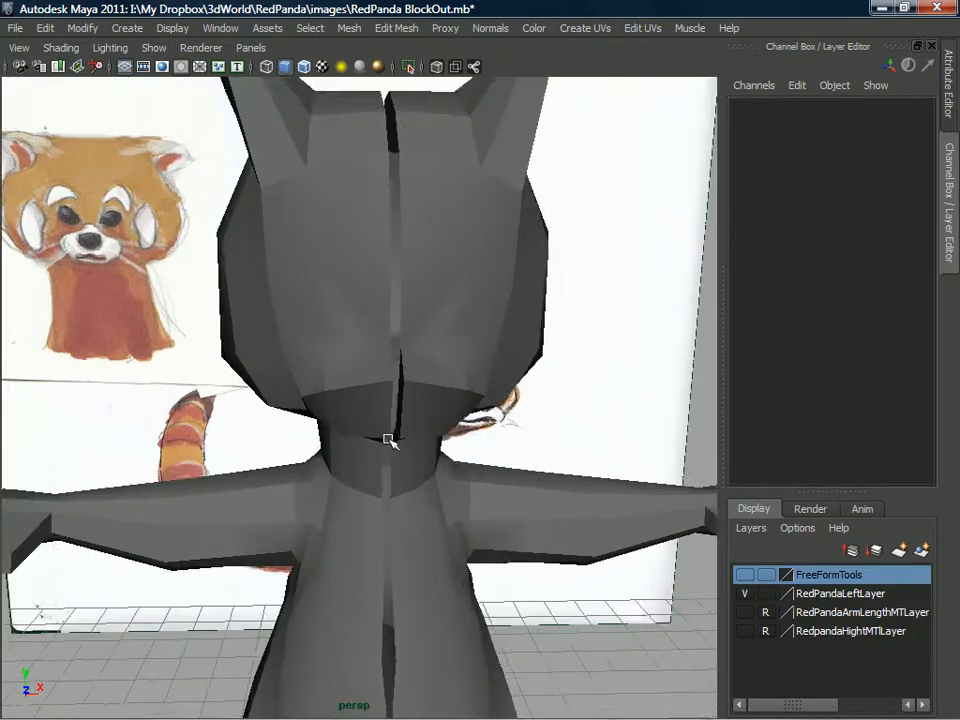
pyautogui.click(416, 428)
pyautogui.keyDown('alt'); pyautogui.moveTo(418, 429); pyautogui.dragTo(307, 493); pyautogui.keyUp('alt')
pyautogui.keyDown('alt'); pyautogui.moveTo(428, 475); pyautogui.dragTo(362, 513); pyautogui.keyUp('alt')
pyautogui.scroll(-5, 302, 487)
pyautogui.keyDown('alt'); pyautogui.moveTo(360, 512); pyautogui.dragTo(296, 504, button='right'); pyautogui.keyUp('alt')
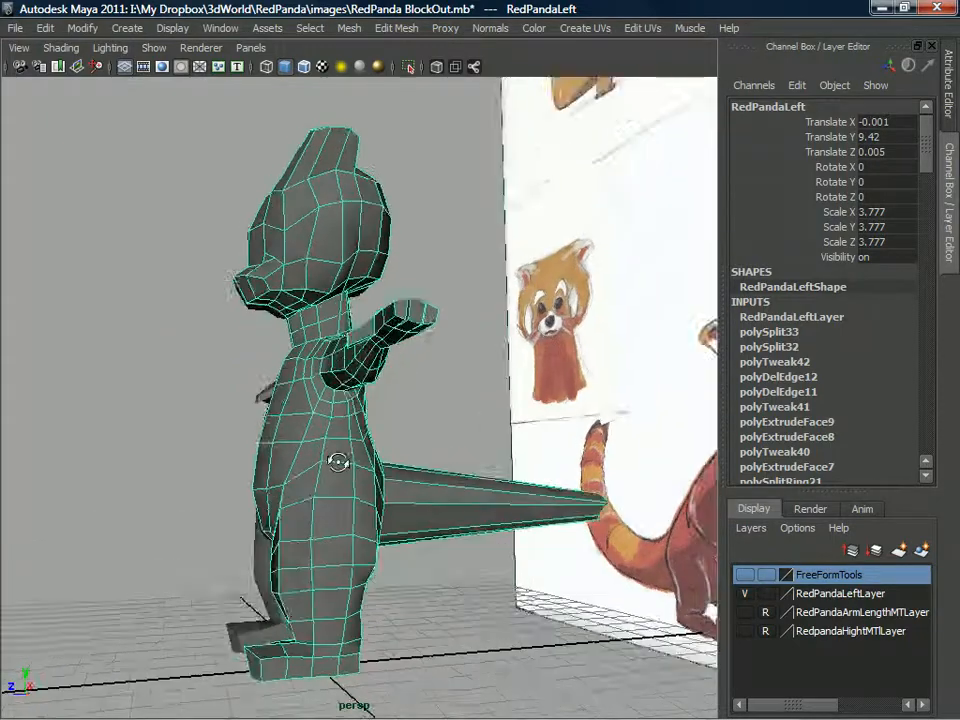
pyautogui.keyDown('alt'); pyautogui.moveTo(296, 504); pyautogui.dragTo(482, 456); pyautogui.keyUp('alt')
pyautogui.keyDown('alt'); pyautogui.moveTo(482, 456); pyautogui.dragTo(493, 437, button='middle'); pyautogui.keyUp('alt')
pyautogui.keyDown('alt'); pyautogui.moveTo(493, 437); pyautogui.dragTo(422, 463); pyautogui.keyUp('alt')
pyautogui.keyDown('alt'); pyautogui.moveTo(422, 463); pyautogui.dragTo(400, 425, button='right'); pyautogui.keyUp('alt')
pyautogui.keyDown('alt'); pyautogui.moveTo(400, 425); pyautogui.dragTo(352, 372); pyautogui.keyUp('alt')
pyautogui.keyDown('alt'); pyautogui.moveTo(352, 372); pyautogui.dragTo(362, 379, button='middle'); pyautogui.keyUp('alt')
pyautogui.keyDown('alt'); pyautogui.moveTo(362, 379); pyautogui.dragTo(345, 410, button='right'); pyautogui.keyUp('alt')
pyautogui.keyDown('alt'); pyautogui.moveTo(345, 410); pyautogui.dragTo(490, 456); pyautogui.keyUp('alt')
pyautogui.keyDown('alt'); pyautogui.moveTo(490, 456); pyautogui.dragTo(467, 467, button='middle'); pyautogui.keyUp('alt')
pyautogui.keyDown('alt'); pyautogui.moveTo(467, 467); pyautogui.dragTo(405, 478); pyautogui.keyUp('alt')
pyautogui.keyDown('alt'); pyautogui.moveTo(405, 478); pyautogui.dragTo(426, 473, button='right'); pyautogui.keyUp('alt')
pyautogui.keyDown('alt'); pyautogui.moveTo(427, 473); pyautogui.dragTo(431, 375); pyautogui.keyUp('alt')
pyautogui.keyDown('alt'); pyautogui.moveTo(431, 375); pyautogui.dragTo(395, 446, button='middle'); pyautogui.keyUp('alt')
pyautogui.keyDown('alt'); pyautogui.moveTo(395, 446); pyautogui.dragTo(340, 370); pyautogui.keyUp('alt')
pyautogui.moveTo(340, 370)
pyautogui.mouseDown(button='right')
pyautogui.moveTo(322, 370)
pyautogui.moveTo(330, 374)
pyautogui.mouseUp(button='right')
pyautogui.keyDown('alt'); pyautogui.moveTo(330, 374); pyautogui.dragTo(352, 393); pyautogui.keyUp('alt')
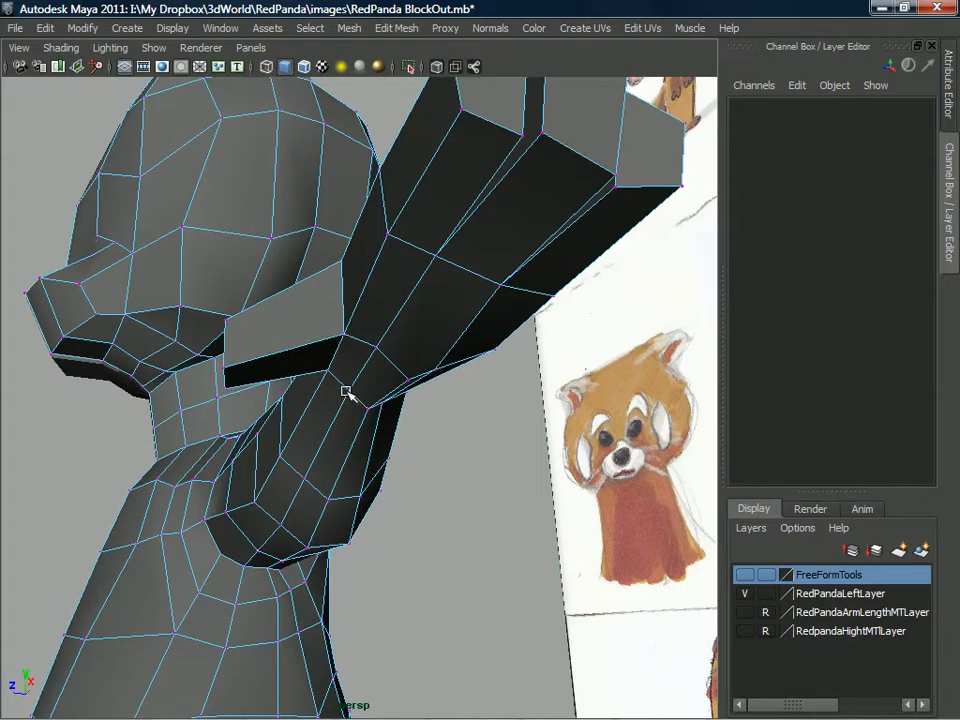
# Move individual vertices on the underside of the upper arm near the armpit to even out the edge loops.
pyautogui.click(346, 391)
pyautogui.click(345, 397)
pyautogui.click(348, 388)
pyautogui.keyDown('alt'); pyautogui.moveTo(308, 466); pyautogui.dragTo(308, 480); pyautogui.keyUp('alt')
pyautogui.click(281, 513)
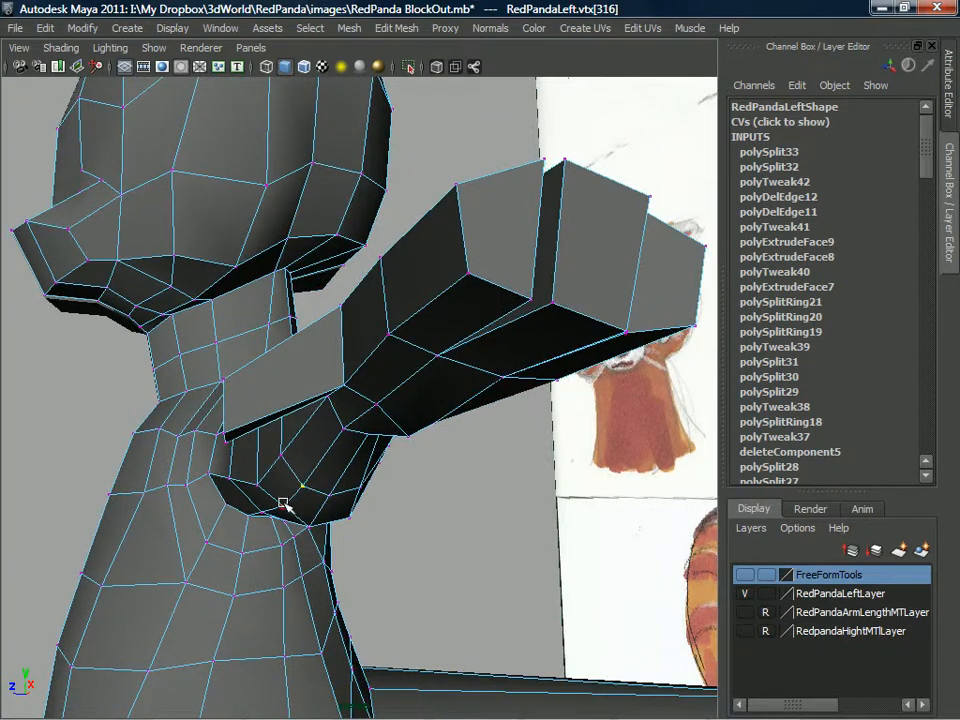
pyautogui.click(251, 472)
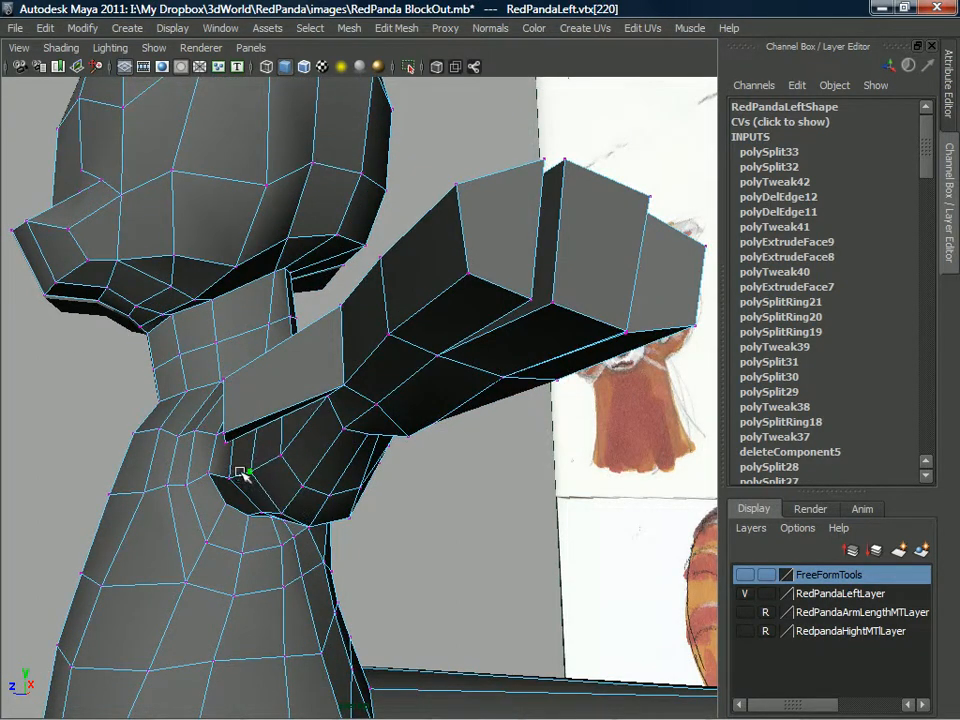
# Reposition vertices at the back of the arm and at the base of the thumb to refine the arm's shape.
pyautogui.moveTo(230, 476); pyautogui.dragTo(343, 420)
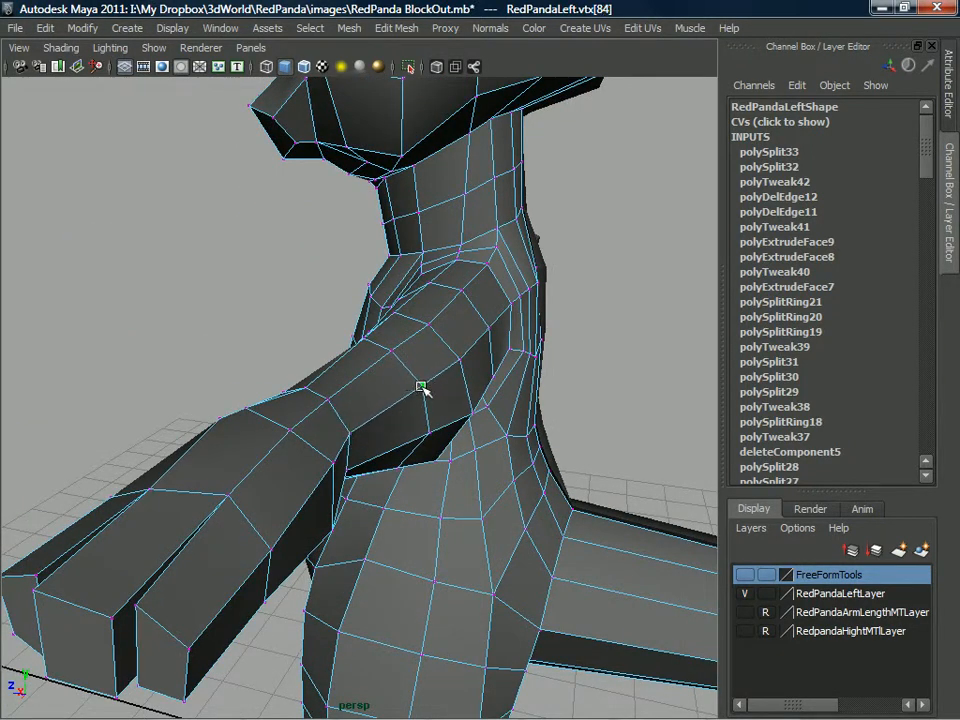
pyautogui.keyDown('alt'); pyautogui.moveTo(370, 382); pyautogui.dragTo(357, 423); pyautogui.keyUp('alt')
pyautogui.click(361, 427)
pyautogui.click(358, 425)
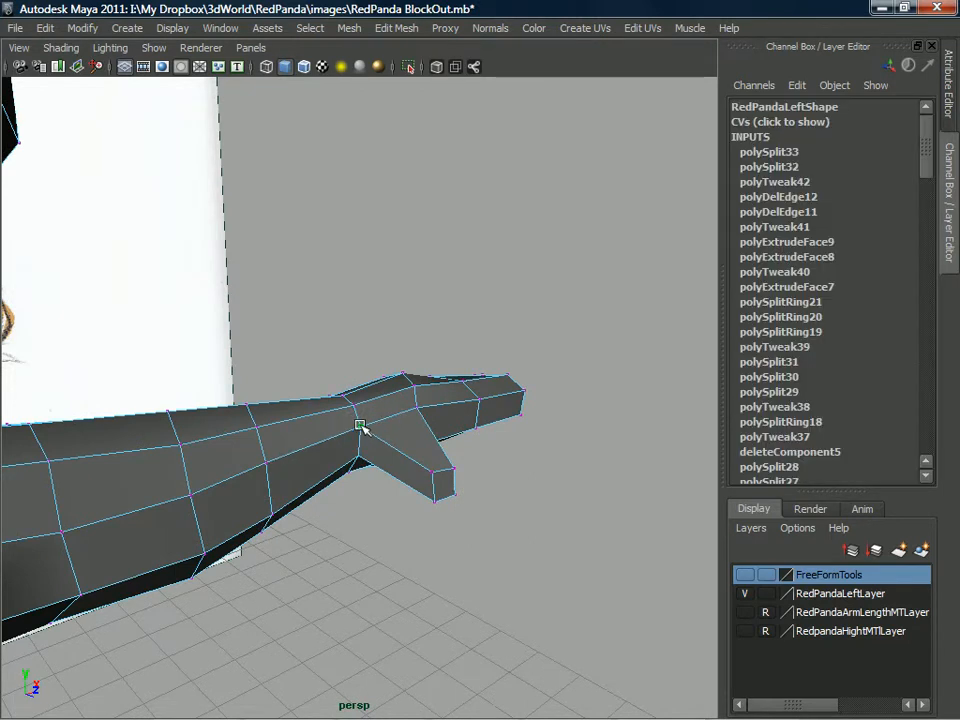
# Return to object selection, select RedPandaLeft, and review the whole blocked-out character from several angles.
pyautogui.scroll(-6, 364, 428)
pyautogui.keyDown('alt'); pyautogui.moveTo(388, 426); pyautogui.dragTo(486, 457, button='middle'); pyautogui.keyUp('alt')
pyautogui.keyDown('alt'); pyautogui.moveTo(486, 457); pyautogui.dragTo(356, 411); pyautogui.keyUp('alt')
pyautogui.keyDown('alt'); pyautogui.moveTo(356, 411); pyautogui.dragTo(444, 456, button='right'); pyautogui.keyUp('alt')
pyautogui.keyDown('alt'); pyautogui.moveTo(444, 456); pyautogui.dragTo(377, 371); pyautogui.keyUp('alt')
pyautogui.moveTo(377, 371); pyautogui.dragTo(456, 336, button='right')
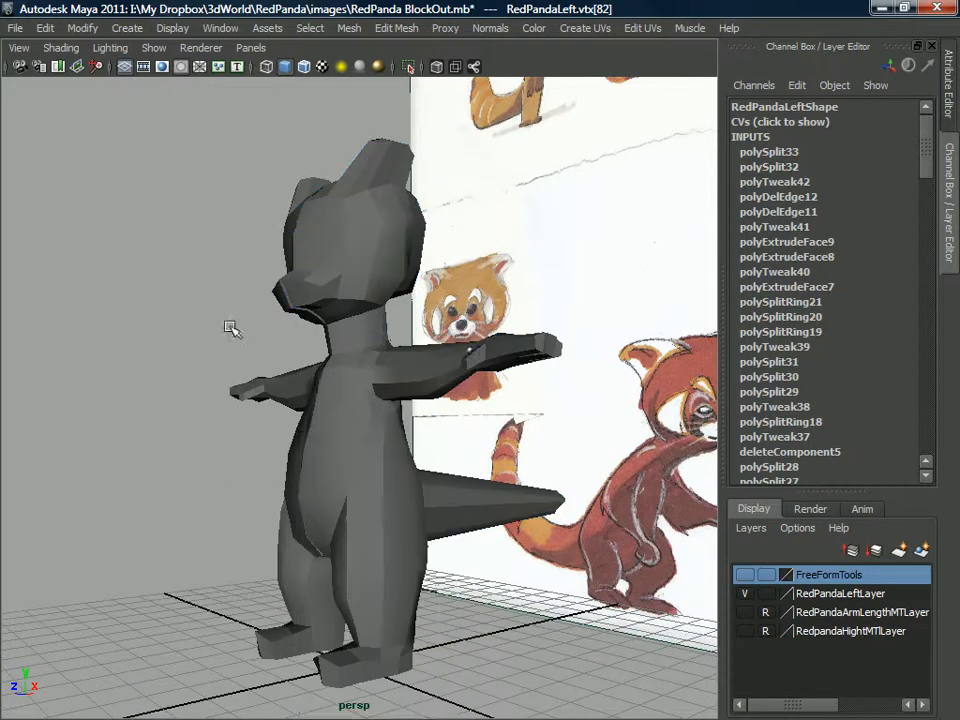
pyautogui.keyDown('alt'); pyautogui.moveTo(231, 332); pyautogui.dragTo(386, 326); pyautogui.keyUp('alt')
pyautogui.click(391, 270)
pyautogui.scroll(-5, 399, 327)
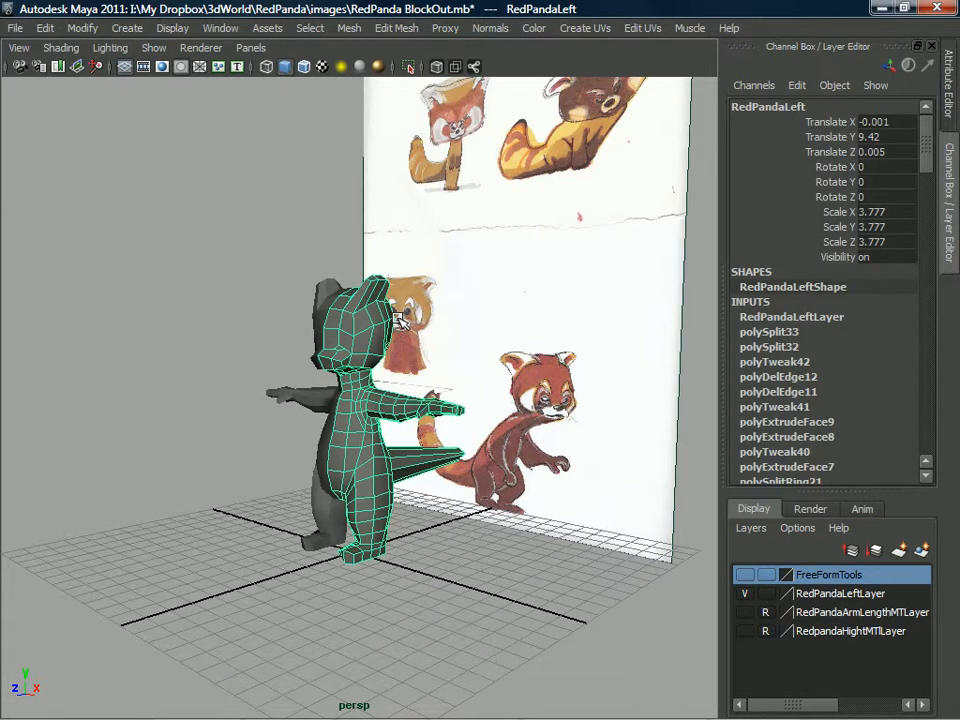
pyautogui.keyDown('alt'); pyautogui.moveTo(320, 315); pyautogui.dragTo(407, 349); pyautogui.keyUp('alt')
pyautogui.scroll(5, 407, 349)
pyautogui.keyDown('alt'); pyautogui.moveTo(407, 349); pyautogui.dragTo(411, 426, button='middle'); pyautogui.keyUp('alt')
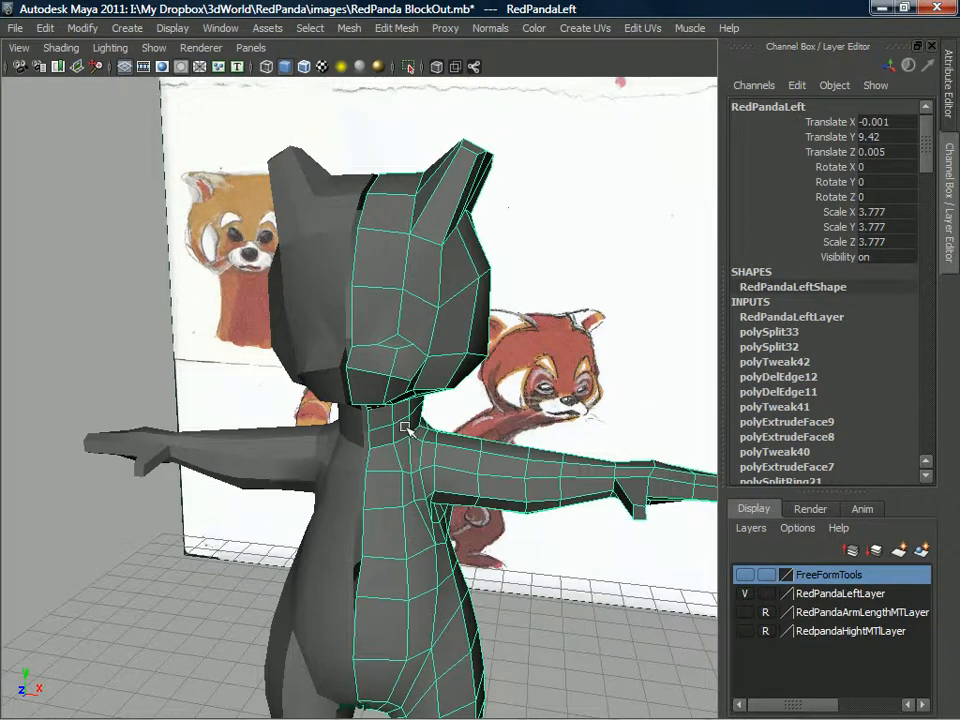
pyautogui.keyDown('alt'); pyautogui.moveTo(411, 426); pyautogui.dragTo(407, 366); pyautogui.keyUp('alt')
pyautogui.keyDown('alt'); pyautogui.moveTo(407, 366); pyautogui.dragTo(350, 416, button='middle'); pyautogui.keyUp('alt')
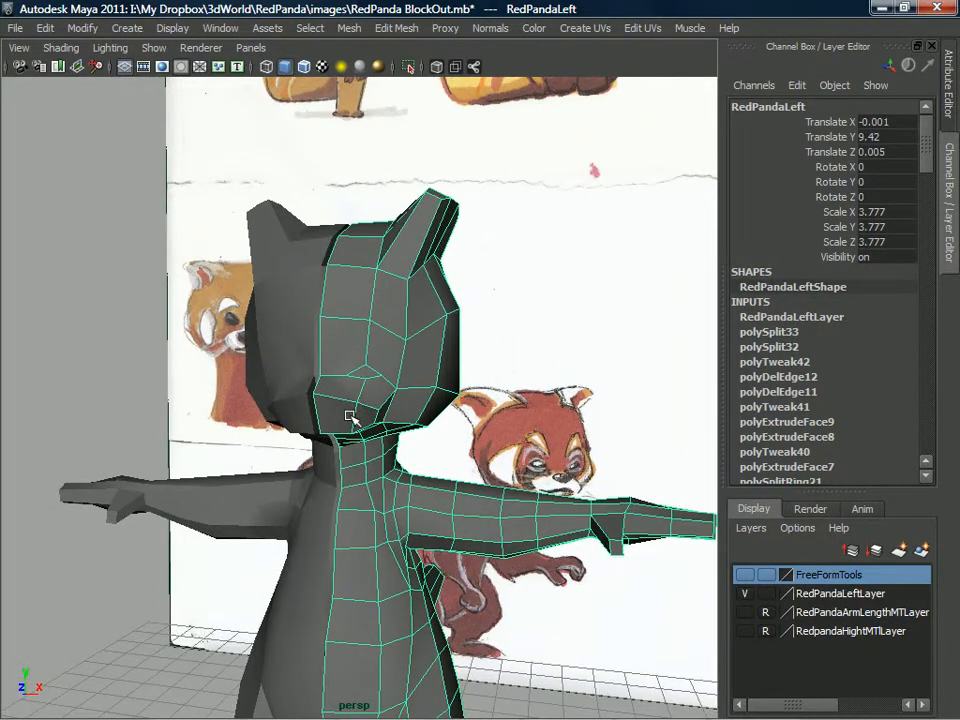
pyautogui.keyDown('alt'); pyautogui.moveTo(300, 422); pyautogui.dragTo(304, 474, button='middle'); pyautogui.keyUp('alt')
pyautogui.keyDown('alt'); pyautogui.moveTo(304, 474); pyautogui.dragTo(250, 390); pyautogui.keyUp('alt')
pyautogui.keyDown('alt'); pyautogui.moveTo(250, 390); pyautogui.dragTo(317, 442, button='right'); pyautogui.keyUp('alt')
pyautogui.keyDown('alt'); pyautogui.moveTo(317, 442); pyautogui.dragTo(320, 460, button='middle'); pyautogui.keyUp('alt')
pyautogui.keyDown('alt'); pyautogui.moveTo(320, 460); pyautogui.dragTo(332, 403, button='right'); pyautogui.keyUp('alt')
pyautogui.moveTo(332, 403)
pyautogui.keyDown('alt'); pyautogui.mouseDown()
pyautogui.moveTo(364, 317)
pyautogui.moveTo(444, 476)
pyautogui.moveTo(467, 444)
pyautogui.moveTo(426, 435)
pyautogui.moveTo(611, 435)
pyautogui.moveTo(231, 420)
pyautogui.moveTo(180, 399)
pyautogui.moveTo(207, 410)
pyautogui.moveTo(367, 405)
pyautogui.mouseUp(); pyautogui.keyUp('alt')
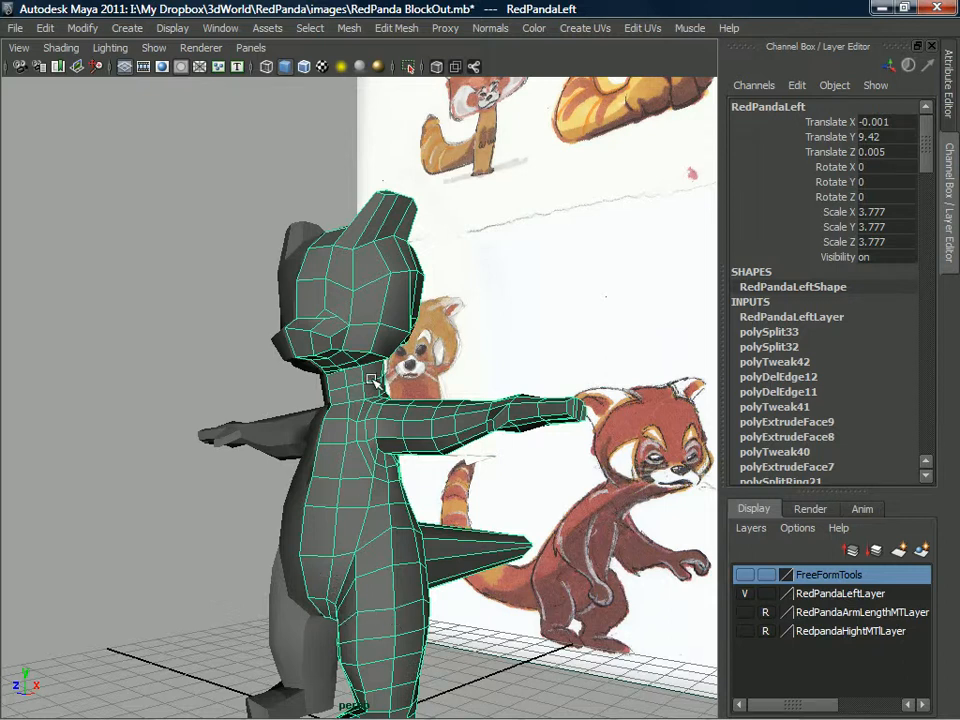
# Split the head's faces with a new edge line from the outer cheek down and under the jaw to the centre line.
pyautogui.scroll(5, 346, 373)
pyautogui.keyDown('alt'); pyautogui.moveTo(346, 373); pyautogui.dragTo(379, 510, button='middle'); pyautogui.keyUp('alt')
pyautogui.keyDown('alt'); pyautogui.moveTo(379, 510); pyautogui.dragTo(369, 372); pyautogui.keyUp('alt')
pyautogui.scroll(4, 369, 372)
pyautogui.keyDown('alt'); pyautogui.moveTo(369, 372); pyautogui.dragTo(401, 471, button='middle'); pyautogui.keyUp('alt')
pyautogui.scroll(4, 401, 471)
pyautogui.moveTo(469, 360); pyautogui.dragTo(500, 341, button='right')
pyautogui.moveTo(500, 341); pyautogui.dragTo(503, 339)
pyautogui.hotkey('ctrl', 'z')
pyautogui.keyDown('shift'); pyautogui.moveTo(484, 355); pyautogui.dragTo(400, 358, button='right'); pyautogui.keyUp('shift')
pyautogui.keyDown('alt'); pyautogui.moveTo(400, 358); pyautogui.dragTo(486, 401); pyautogui.keyUp('alt')
pyautogui.keyDown('alt'); pyautogui.moveTo(502, 460); pyautogui.dragTo(503, 410); pyautogui.keyUp('alt')
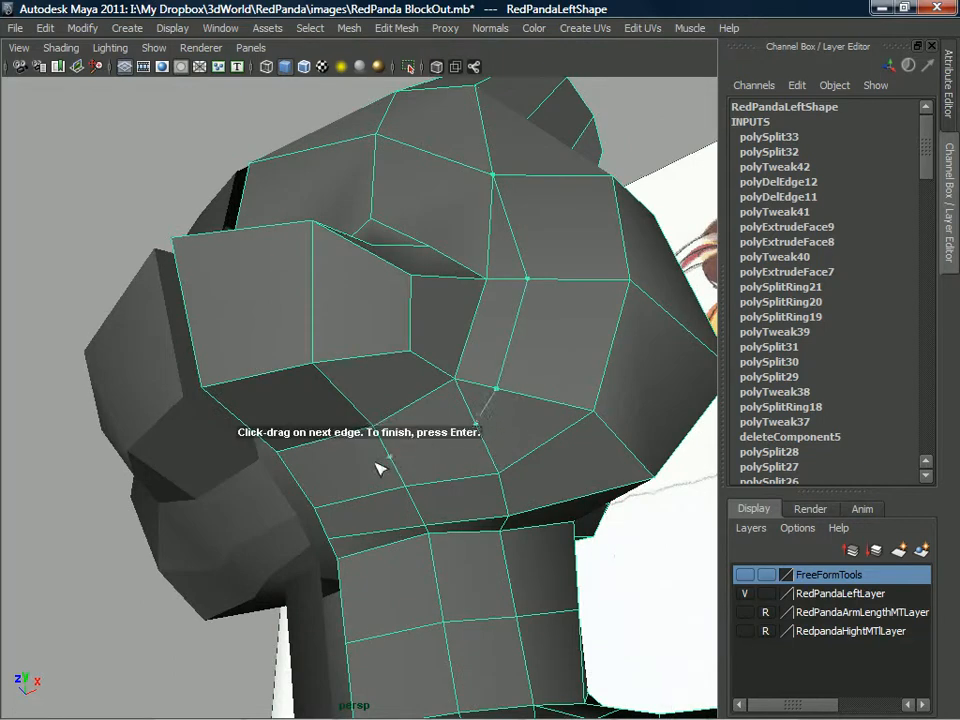
pyautogui.press('Return')
# Split a new edge from the cheek vertex beside the brow to the outer corner of the eye.
pyautogui.keyDown('alt'); pyautogui.moveTo(388, 452); pyautogui.dragTo(402, 464); pyautogui.keyUp('alt')
pyautogui.keyDown('alt'); pyautogui.moveTo(472, 480); pyautogui.dragTo(406, 408, button='middle'); pyautogui.keyUp('alt')
pyautogui.keyDown('alt'); pyautogui.moveTo(441, 390); pyautogui.dragTo(434, 397); pyautogui.keyUp('alt')
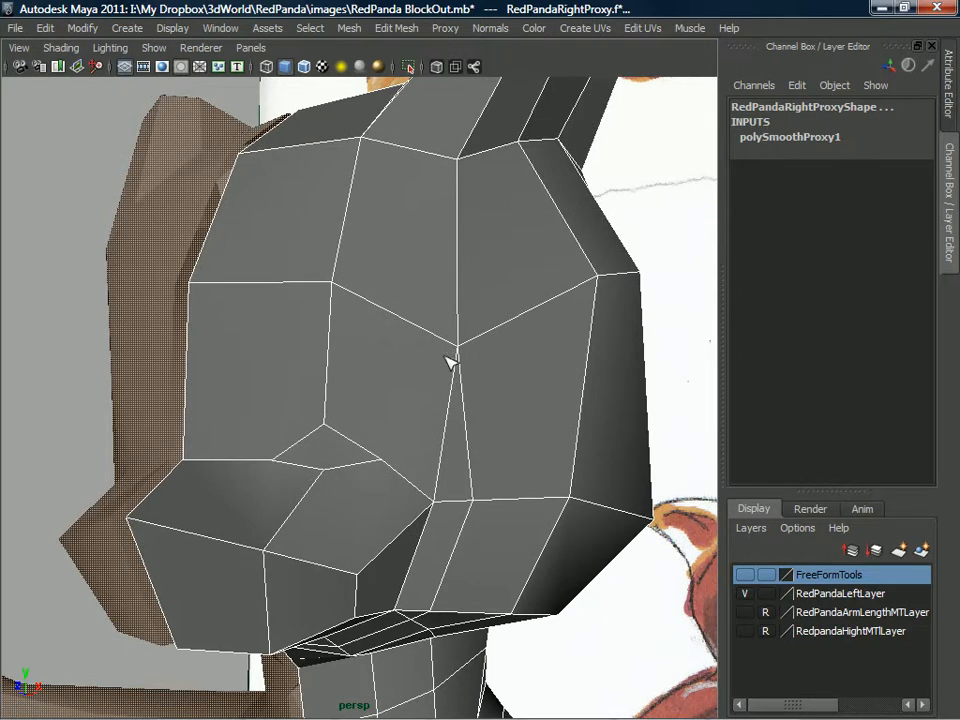
pyautogui.click(457, 348)
pyautogui.moveTo(390, 472)
pyautogui.mouseDown()
pyautogui.moveTo(396, 478)
pyautogui.moveTo(400, 468)
pyautogui.mouseUp()
pyautogui.hotkey('ctrl', 'z')
pyautogui.click(390, 465)
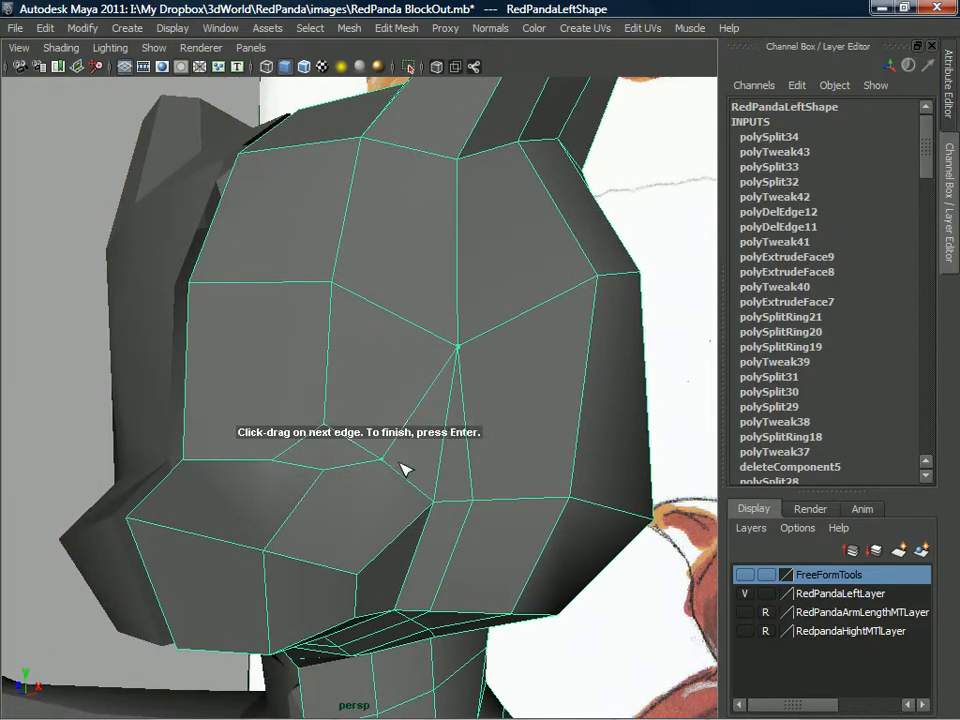
pyautogui.press('Return')
# Delete the redundant edge running from the cheek vertex down to the outer corner of the muzzle.
pyautogui.moveTo(449, 361); pyautogui.dragTo(457, 378, button='right')
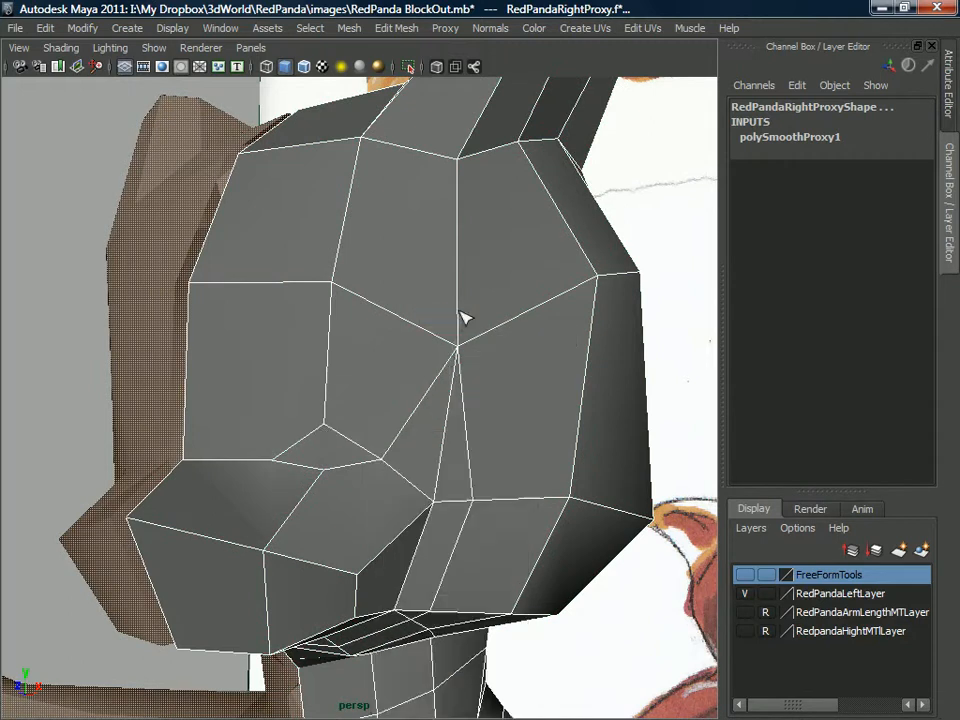
pyautogui.click(452, 378)
pyautogui.press('Delete')
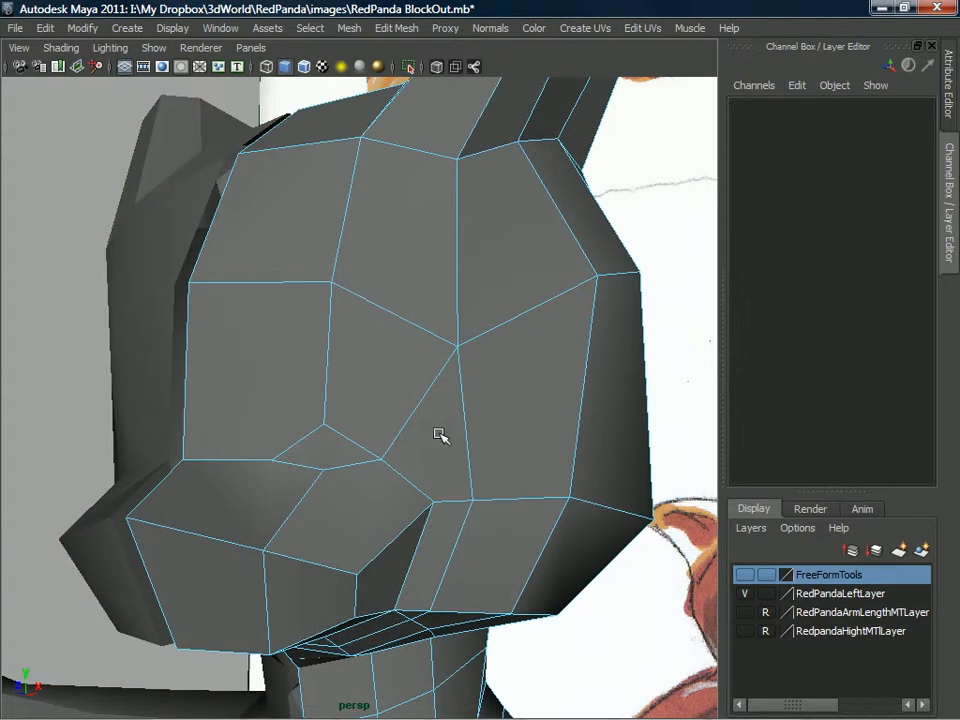
pyautogui.keyDown('alt'); pyautogui.moveTo(444, 449); pyautogui.dragTo(443, 372); pyautogui.keyUp('alt')
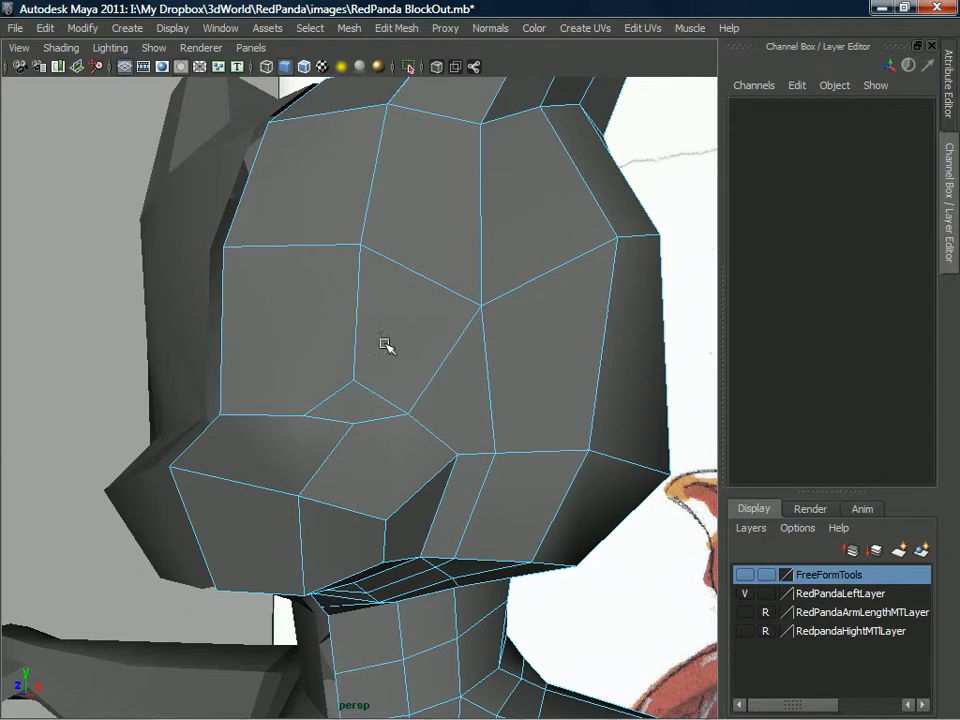
# Use the Split Polygon Tool on RedPandaLeft to cut a closed ring of edges around the eye.
pyautogui.moveTo(395, 337); pyautogui.dragTo(421, 325, button='right')
pyautogui.keyDown('shift'); pyautogui.rightClick(418, 327); pyautogui.keyUp('shift')
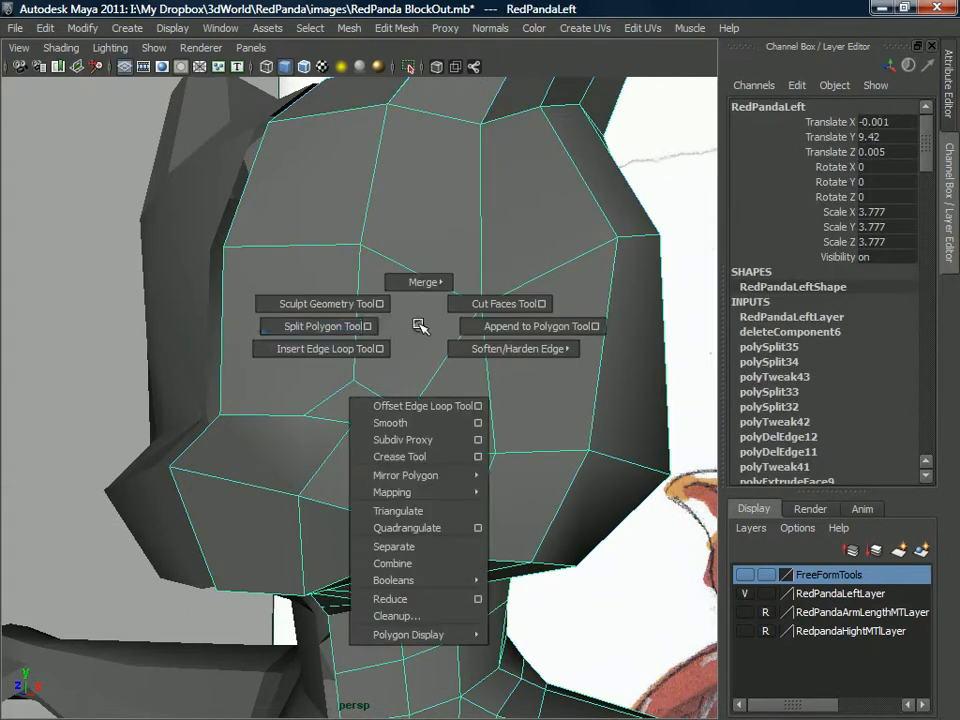
pyautogui.click(335, 326)
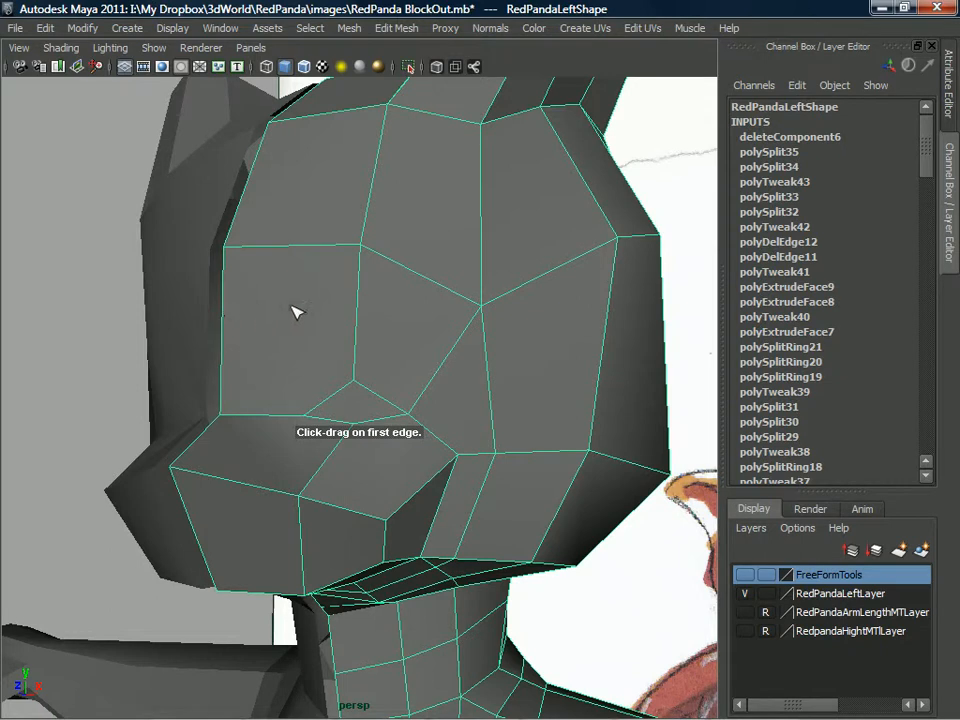
pyautogui.keyDown('alt'); pyautogui.moveTo(460, 407); pyautogui.dragTo(438, 375); pyautogui.keyUp('alt')
pyautogui.click(443, 368)
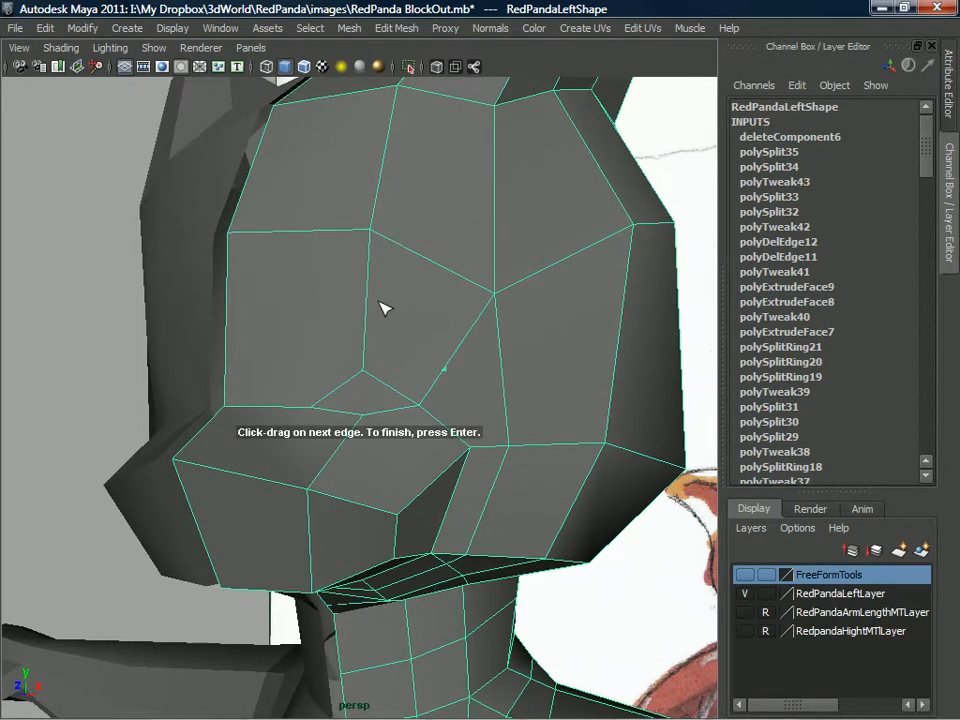
pyautogui.moveTo(285, 383); pyautogui.dragTo(278, 405)
pyautogui.click(446, 427)
pyautogui.click(448, 370)
pyautogui.press('Return')
pyautogui.keyDown('alt'); pyautogui.moveTo(438, 388); pyautogui.dragTo(435, 407, button='middle'); pyautogui.keyUp('alt')
pyautogui.keyDown('alt'); pyautogui.moveTo(435, 407); pyautogui.dragTo(410, 348, button='right'); pyautogui.keyUp('alt')
pyautogui.keyDown('alt'); pyautogui.moveTo(410, 348); pyautogui.dragTo(378, 385); pyautogui.keyUp('alt')
pyautogui.keyDown('alt'); pyautogui.moveTo(378, 385); pyautogui.dragTo(416, 433, button='right'); pyautogui.keyUp('alt')
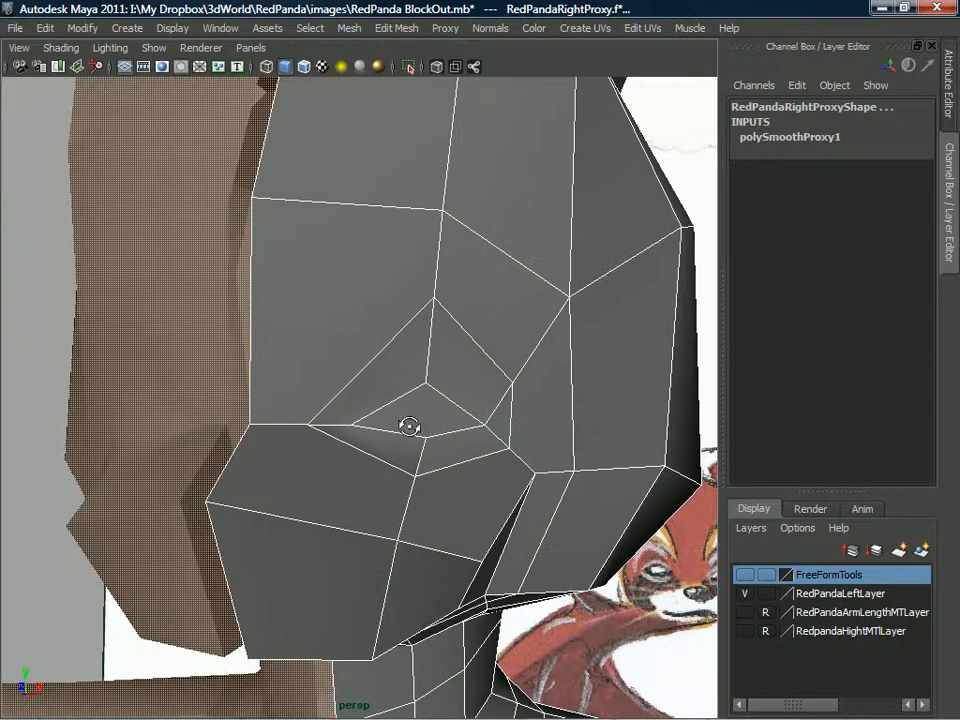
# Split an edge from the face's centre line across to the top vertex of the eye ring.
pyautogui.keyDown('alt'); pyautogui.moveTo(334, 386); pyautogui.dragTo(250, 266); pyautogui.keyUp('alt')
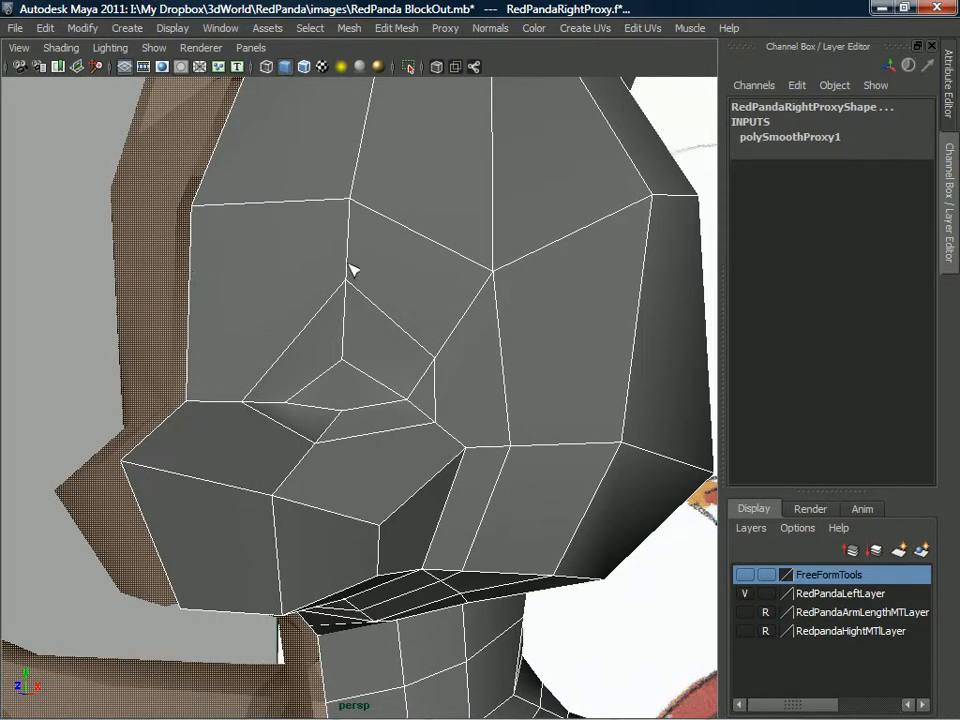
pyautogui.click(190, 286)
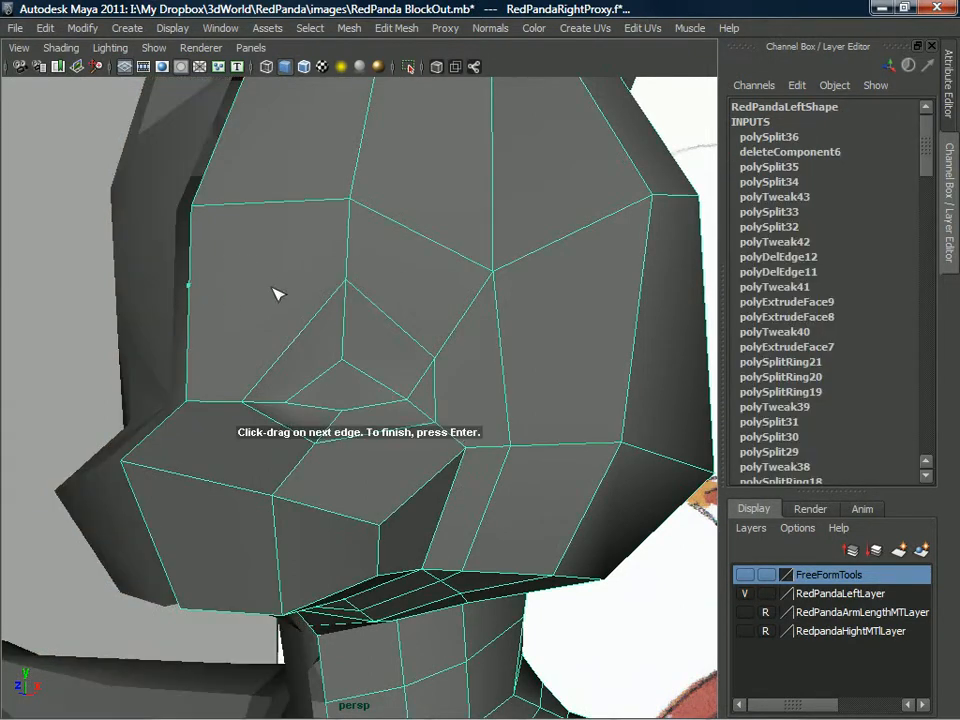
pyautogui.click(351, 284)
pyautogui.press('Return')
pyautogui.scroll(-1, 349, 294)
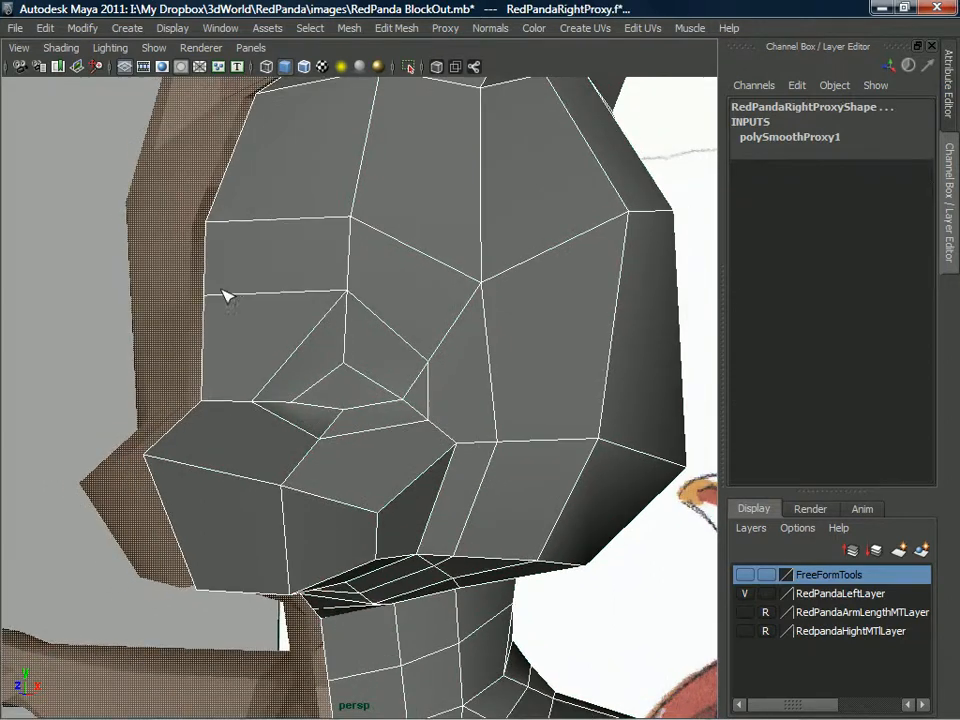
# Cut a second edge loop from the muzzle's centre line under and around the eye, back to the centre line above the bridge.
pyautogui.keyDown('alt'); pyautogui.moveTo(459, 363); pyautogui.dragTo(250, 316); pyautogui.keyUp('alt')
pyautogui.keyDown('alt'); pyautogui.moveTo(330, 305); pyautogui.dragTo(318, 408); pyautogui.keyUp('alt')
pyautogui.keyDown('alt'); pyautogui.moveTo(152, 443); pyautogui.dragTo(270, 456); pyautogui.keyUp('alt')
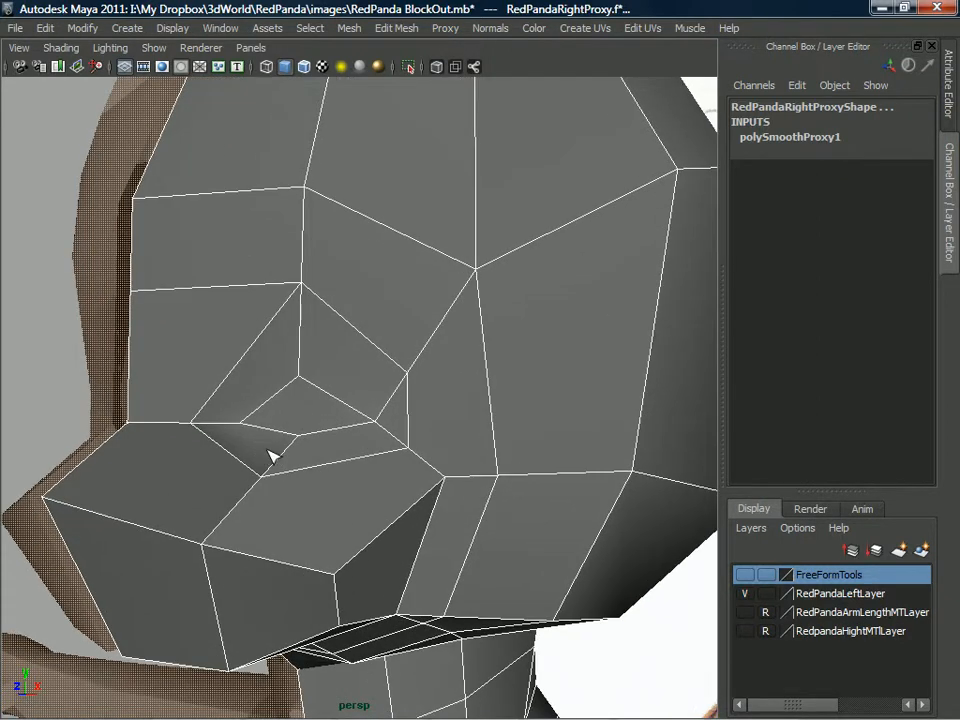
pyautogui.click(104, 442)
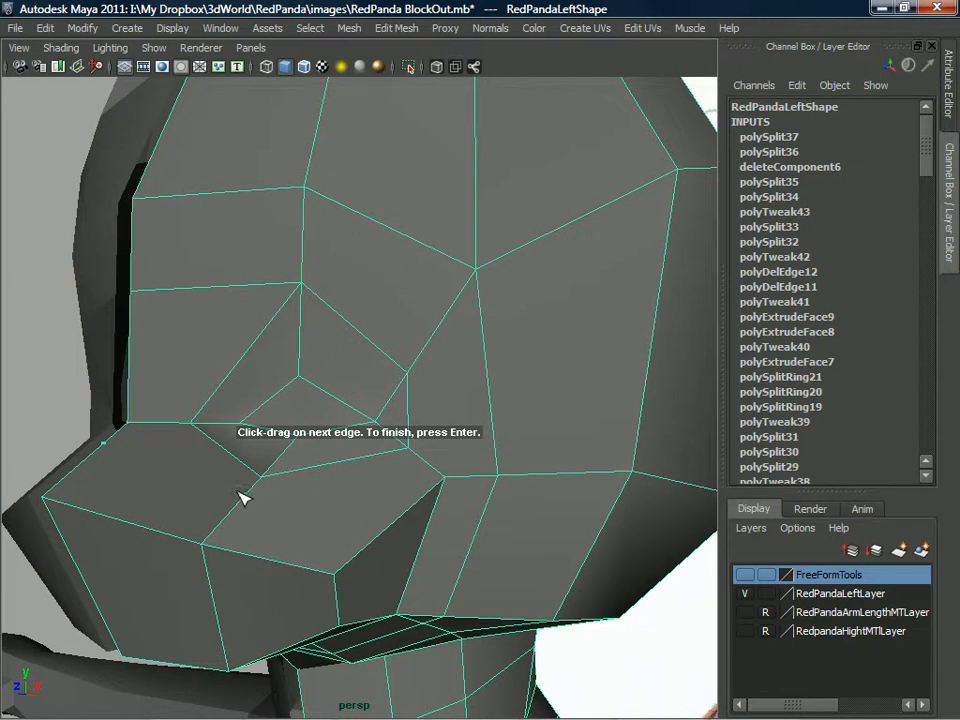
pyautogui.click(433, 459)
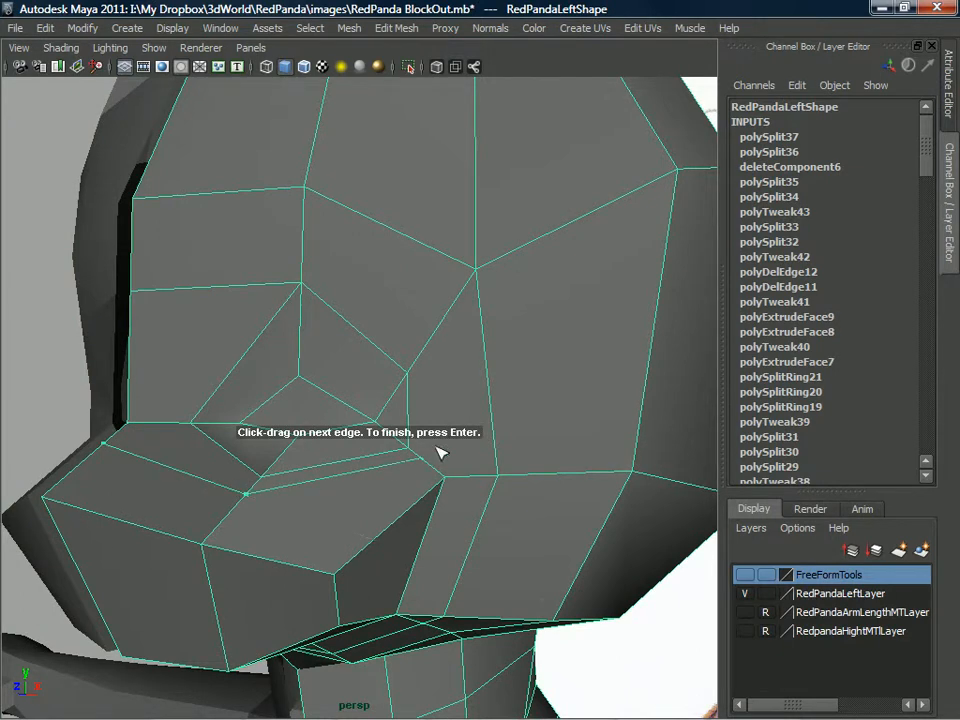
pyautogui.click(441, 332)
pyautogui.press('Return')
# Split another edge line from the outer corner of the muzzle up the cheek and across the brow to the centre line.
pyautogui.keyDown('alt'); pyautogui.moveTo(232, 331); pyautogui.dragTo(246, 445); pyautogui.keyUp('alt')
pyautogui.keyDown('alt'); pyautogui.moveTo(342, 457); pyautogui.dragTo(508, 433); pyautogui.keyUp('alt')
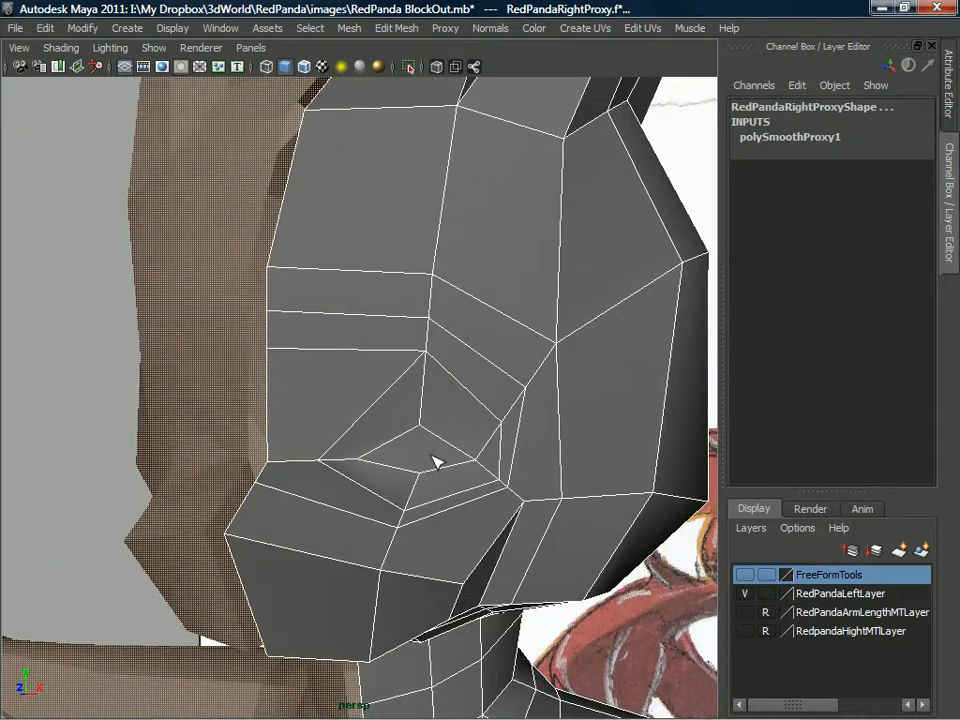
pyautogui.keyDown('alt'); pyautogui.moveTo(452, 437); pyautogui.dragTo(414, 336, button='right'); pyautogui.keyUp('alt')
pyautogui.keyDown('alt'); pyautogui.moveTo(490, 370); pyautogui.dragTo(388, 330); pyautogui.keyUp('alt')
pyautogui.keyDown('alt'); pyautogui.moveTo(388, 330); pyautogui.dragTo(386, 463, button='right'); pyautogui.keyUp('alt')
pyautogui.keyDown('alt'); pyautogui.moveTo(386, 463); pyautogui.dragTo(440, 459); pyautogui.keyUp('alt')
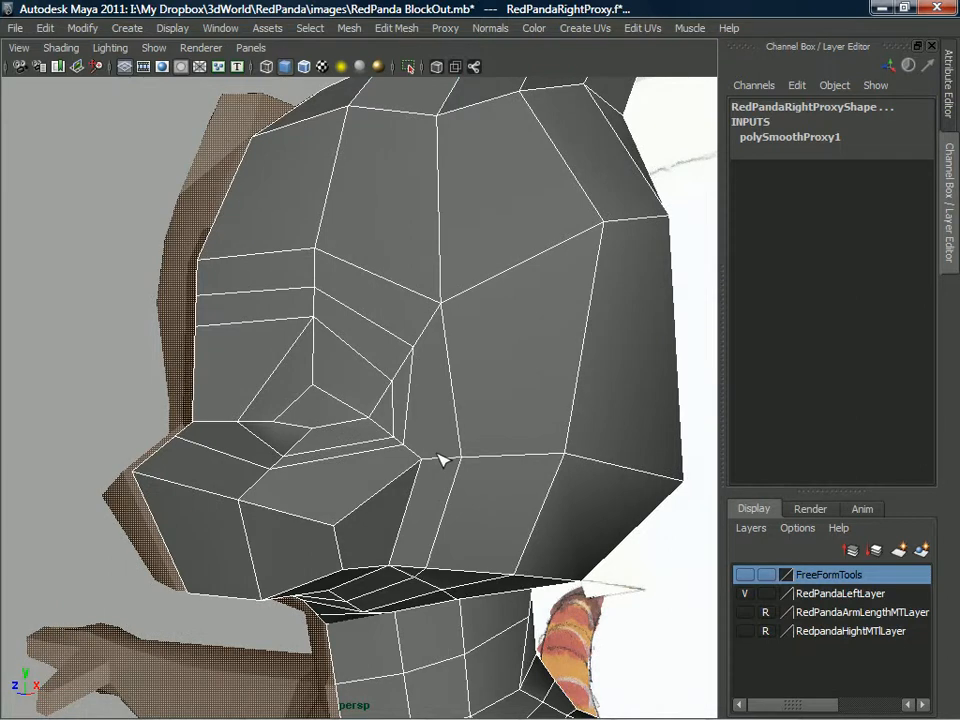
pyautogui.click(418, 466)
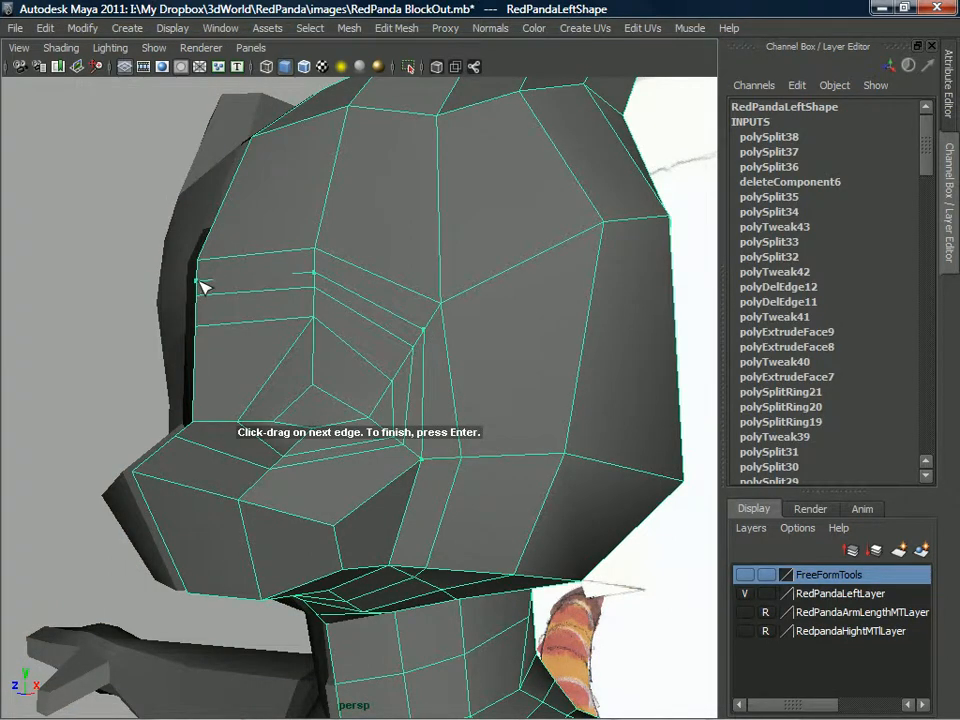
pyautogui.press('Return')
# Cut a vertical edge line beside the centre line, from the top of the forehead down to the front of the muzzle.
pyautogui.keyDown('alt'); pyautogui.moveTo(313, 376); pyautogui.dragTo(276, 373, button='middle'); pyautogui.keyUp('alt')
pyautogui.scroll(-4, 276, 373)
pyautogui.keyDown('alt'); pyautogui.moveTo(283, 328); pyautogui.dragTo(366, 396); pyautogui.keyUp('alt')
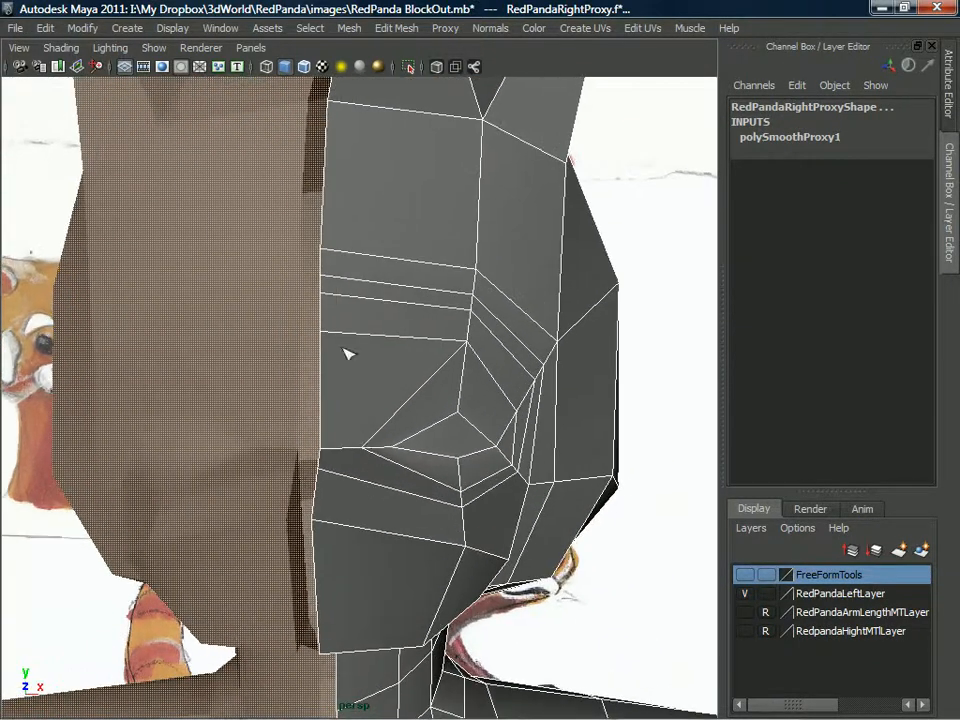
pyautogui.keyDown('alt'); pyautogui.moveTo(352, 236); pyautogui.dragTo(372, 209); pyautogui.keyUp('alt')
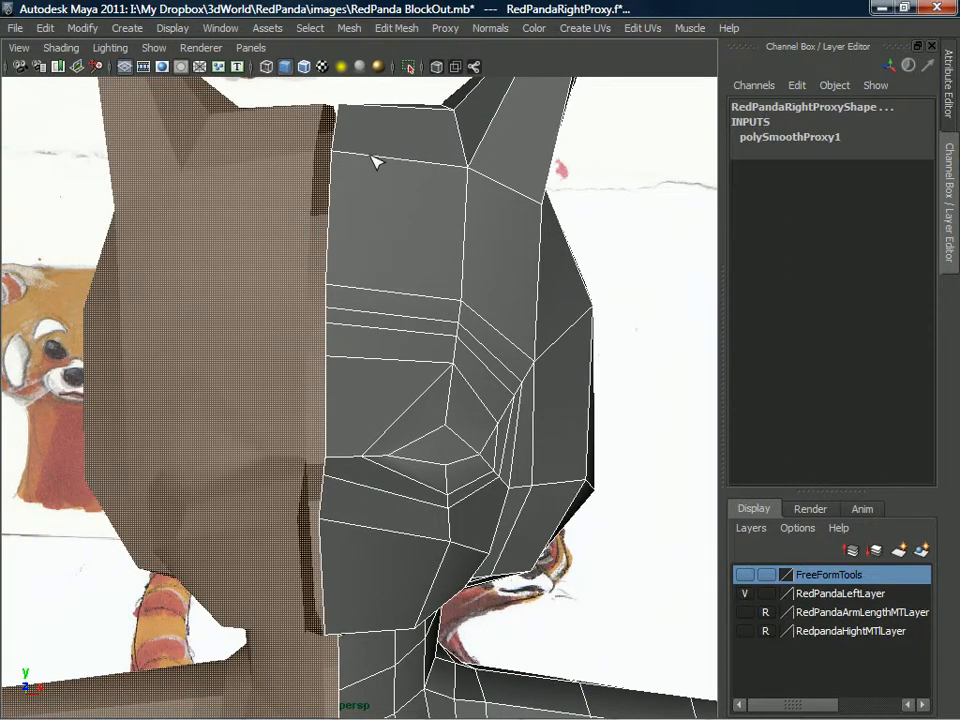
pyautogui.click(371, 155)
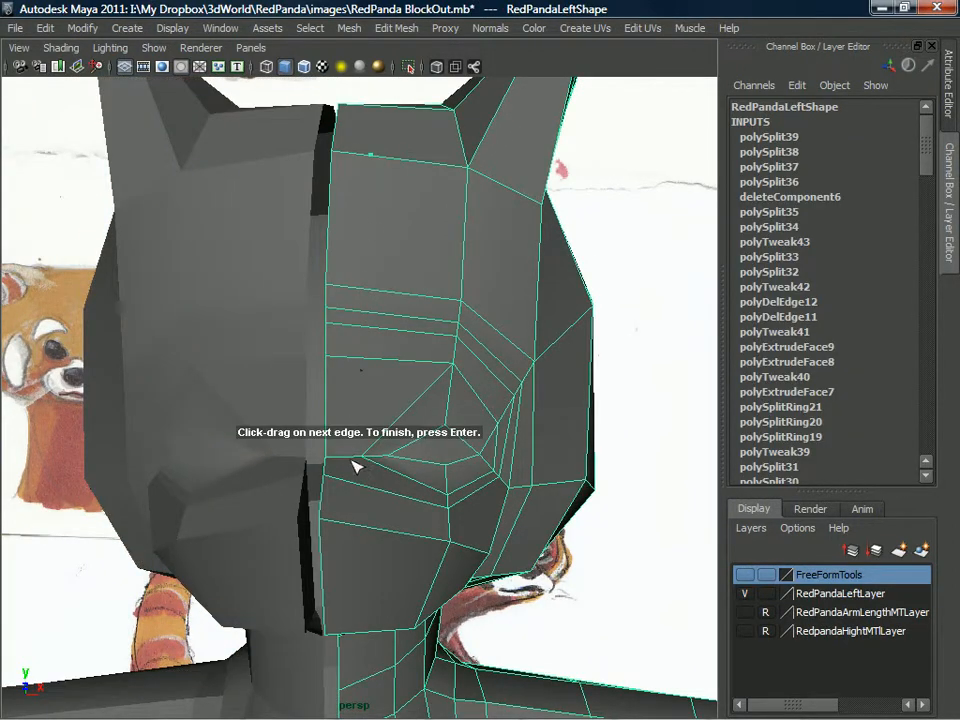
pyautogui.click(360, 527)
pyautogui.press('Return')
pyautogui.keyDown('alt'); pyautogui.moveTo(358, 527); pyautogui.dragTo(297, 489); pyautogui.keyUp('alt')
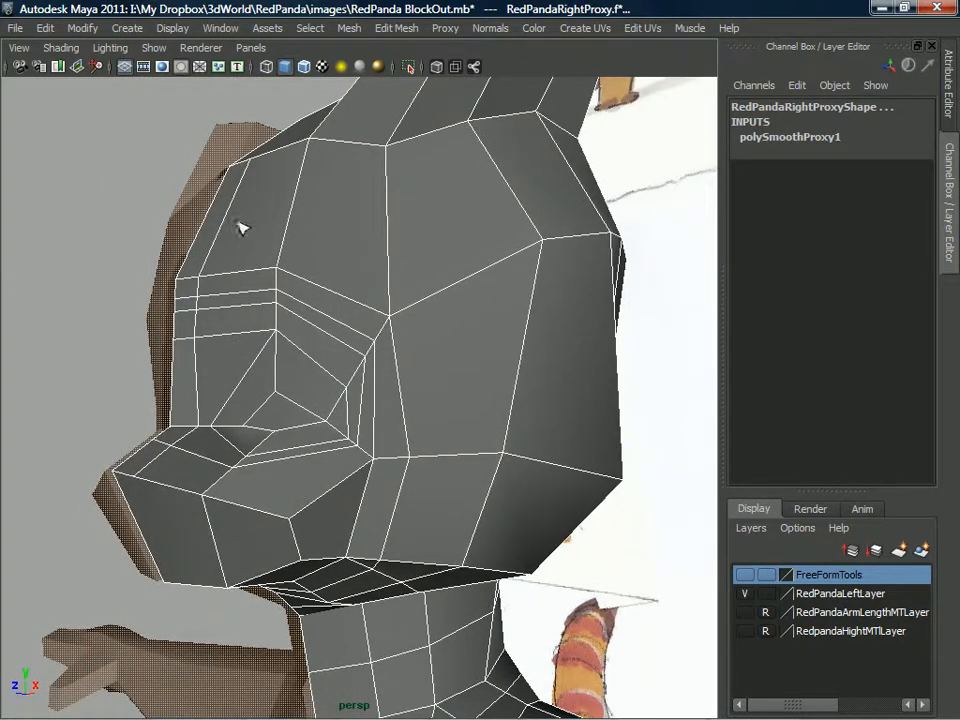
# Examine the head's new edge flow under the jaw, at the neck and in profile.
pyautogui.keyDown('alt'); pyautogui.moveTo(188, 496); pyautogui.dragTo(231, 390); pyautogui.keyUp('alt')
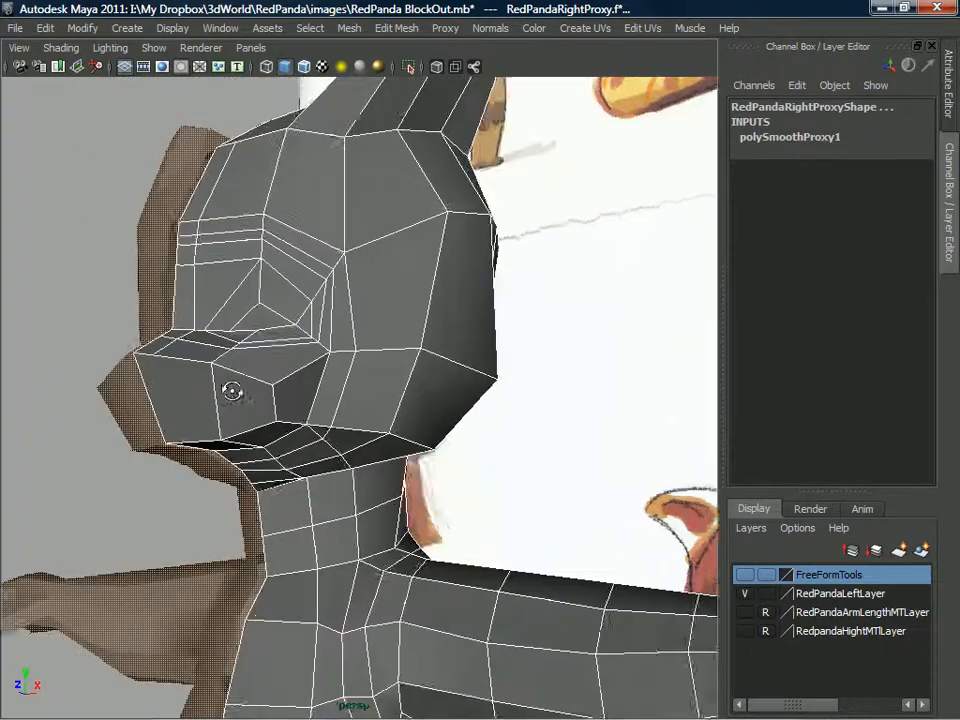
pyautogui.keyDown('alt'); pyautogui.moveTo(231, 390); pyautogui.dragTo(268, 463, button='right'); pyautogui.keyUp('alt')
pyautogui.keyDown('alt'); pyautogui.moveTo(268, 463); pyautogui.dragTo(397, 376); pyautogui.keyUp('alt')
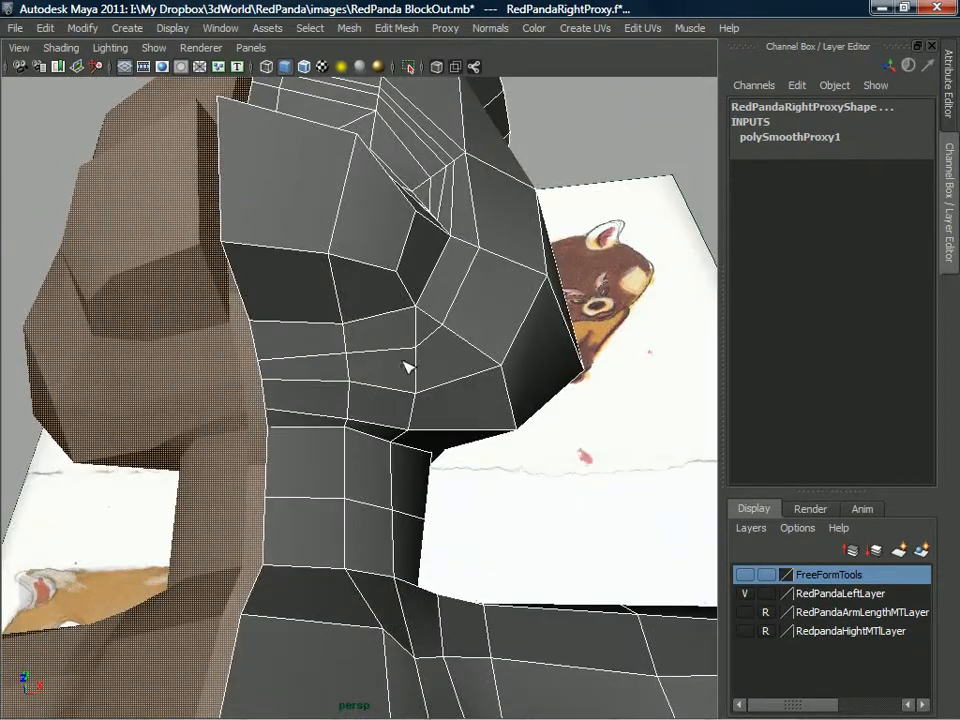
pyautogui.moveTo(378, 289)
pyautogui.keyDown('alt'); pyautogui.mouseDown()
pyautogui.moveTo(336, 347)
pyautogui.moveTo(354, 371)
pyautogui.moveTo(336, 399)
pyautogui.moveTo(343, 302)
pyautogui.moveTo(223, 304)
pyautogui.moveTo(274, 321)
pyautogui.moveTo(349, 294)
pyautogui.moveTo(349, 313)
pyautogui.mouseUp(); pyautogui.keyUp('alt')
pyautogui.keyDown('alt'); pyautogui.moveTo(349, 313); pyautogui.dragTo(336, 478, button='right'); pyautogui.keyUp('alt')
pyautogui.moveTo(336, 478)
pyautogui.keyDown('alt'); pyautogui.mouseDown()
pyautogui.moveTo(360, 437)
pyautogui.moveTo(386, 446)
pyautogui.moveTo(279, 439)
pyautogui.moveTo(285, 424)
pyautogui.moveTo(278, 465)
pyautogui.moveTo(251, 454)
pyautogui.mouseUp(); pyautogui.keyUp('alt')
pyautogui.moveTo(344, 458)
pyautogui.keyDown('alt'); pyautogui.mouseDown()
pyautogui.moveTo(381, 396)
pyautogui.moveTo(315, 388)
pyautogui.moveTo(327, 399)
pyautogui.moveTo(306, 446)
pyautogui.moveTo(264, 418)
pyautogui.moveTo(272, 414)
pyautogui.mouseUp(); pyautogui.keyUp('alt')
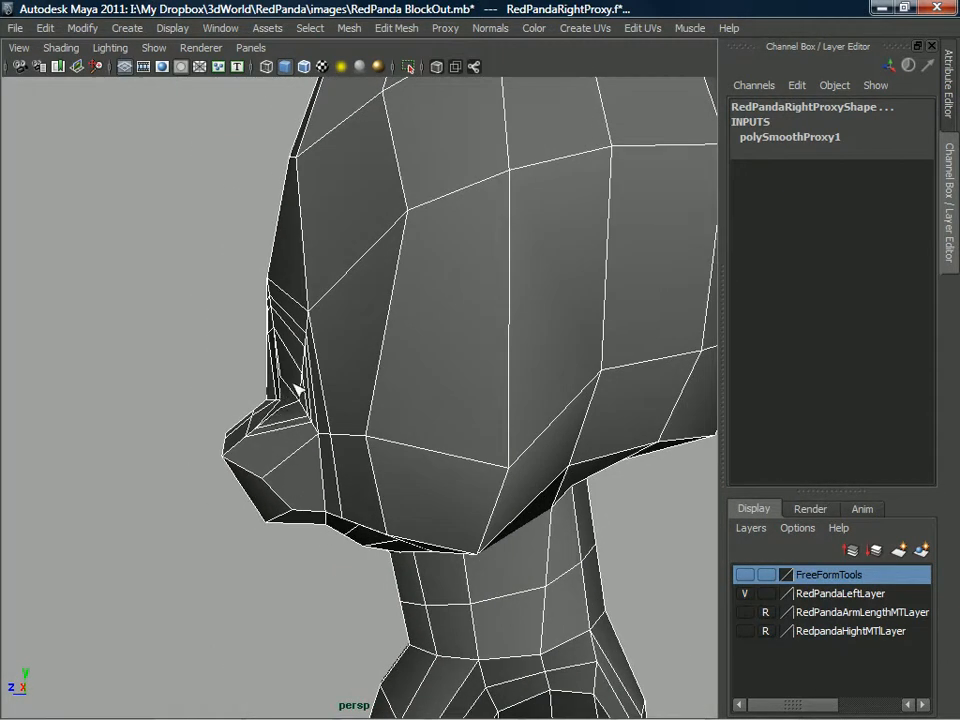
pyautogui.moveTo(338, 400)
pyautogui.keyDown('alt'); pyautogui.mouseDown()
pyautogui.moveTo(489, 396)
pyautogui.moveTo(491, 407)
pyautogui.moveTo(283, 379)
pyautogui.moveTo(422, 394)
pyautogui.moveTo(375, 399)
pyautogui.moveTo(392, 439)
pyautogui.moveTo(350, 396)
pyautogui.moveTo(381, 440)
pyautogui.moveTo(453, 377)
pyautogui.moveTo(268, 388)
pyautogui.moveTo(321, 407)
pyautogui.moveTo(491, 364)
pyautogui.moveTo(377, 364)
pyautogui.moveTo(373, 388)
pyautogui.moveTo(297, 400)
pyautogui.moveTo(276, 416)
pyautogui.moveTo(370, 450)
pyautogui.moveTo(171, 339)
pyautogui.moveTo(124, 347)
pyautogui.moveTo(384, 378)
pyautogui.moveTo(327, 403)
pyautogui.moveTo(206, 364)
pyautogui.moveTo(420, 372)
pyautogui.moveTo(395, 352)
pyautogui.moveTo(415, 362)
pyautogui.moveTo(364, 390)
pyautogui.moveTo(452, 399)
pyautogui.moveTo(456, 390)
pyautogui.moveTo(418, 386)
pyautogui.moveTo(395, 403)
pyautogui.moveTo(381, 452)
pyautogui.moveTo(338, 420)
pyautogui.moveTo(330, 428)
pyautogui.moveTo(253, 388)
pyautogui.moveTo(343, 422)
pyautogui.moveTo(348, 515)
pyautogui.moveTo(326, 497)
pyautogui.moveTo(281, 489)
pyautogui.moveTo(279, 505)
pyautogui.mouseUp(); pyautogui.keyUp('alt')
pyautogui.scroll(4, 337, 476)
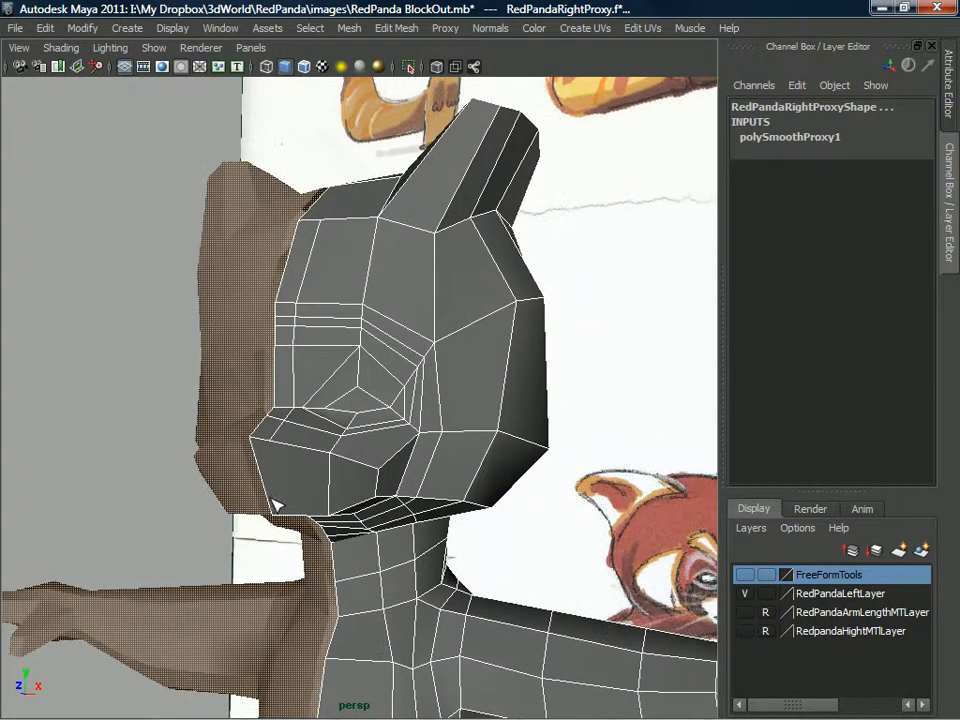
# Continue the vertical cut down the muzzle and under the chin, and split a horizontal edge line across the lower muzzle.
pyautogui.click(289, 452)
pyautogui.keyDown('alt'); pyautogui.moveTo(289, 452); pyautogui.dragTo(323, 409); pyautogui.keyUp('alt')
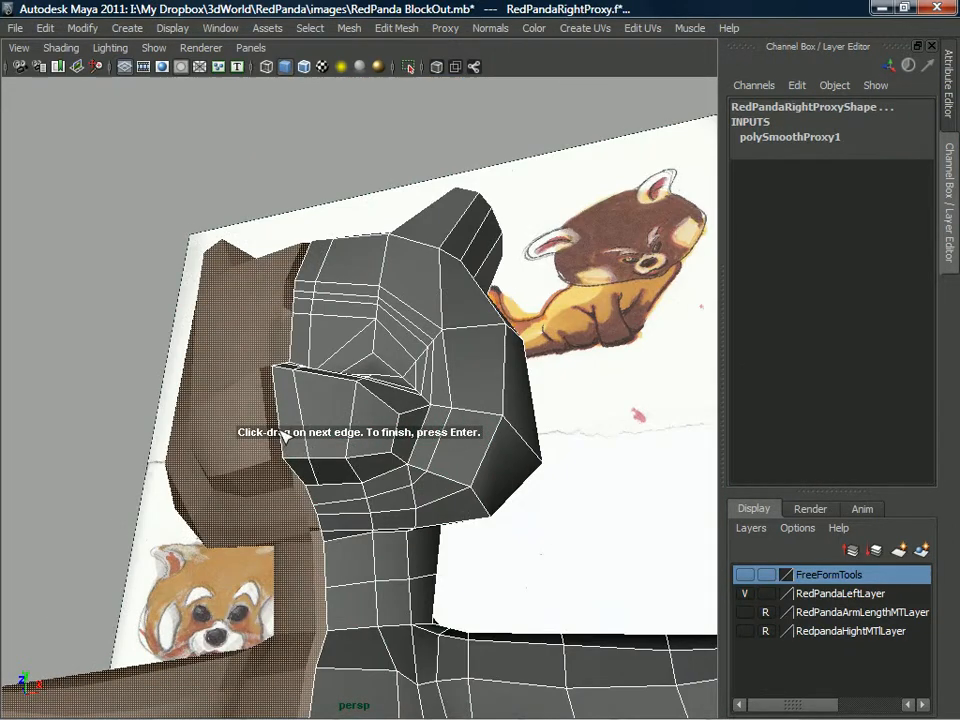
pyautogui.click(285, 436)
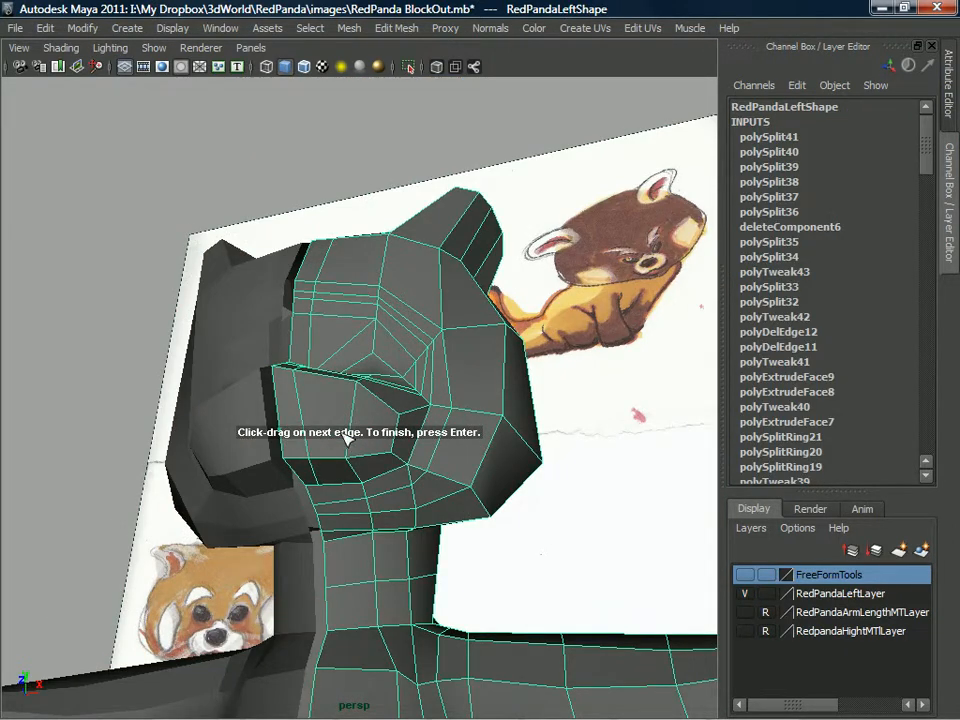
pyautogui.keyDown('alt'); pyautogui.moveTo(350, 438); pyautogui.dragTo(325, 468); pyautogui.keyUp('alt')
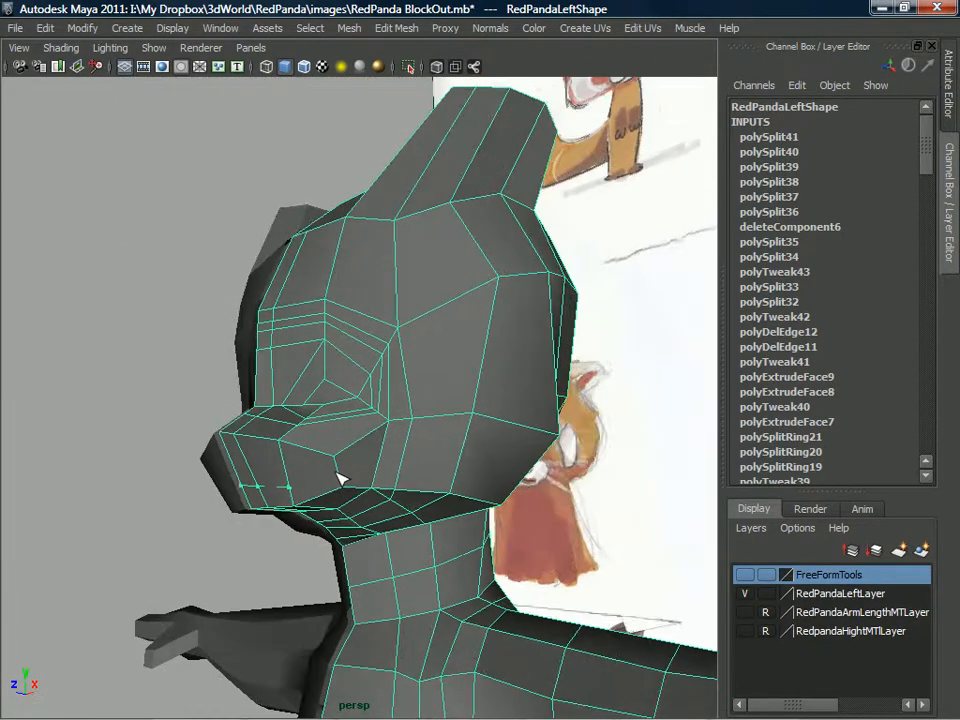
pyautogui.press('Return')
# Split edges on the upper front of the muzzle, starting at the centre line, to outline the nose.
pyautogui.keyDown('alt'); pyautogui.moveTo(243, 465); pyautogui.dragTo(243, 507); pyautogui.keyUp('alt')
pyautogui.scroll(4, 317, 502)
pyautogui.keyDown('alt'); pyautogui.moveTo(185, 497); pyautogui.dragTo(243, 500); pyautogui.keyUp('alt')
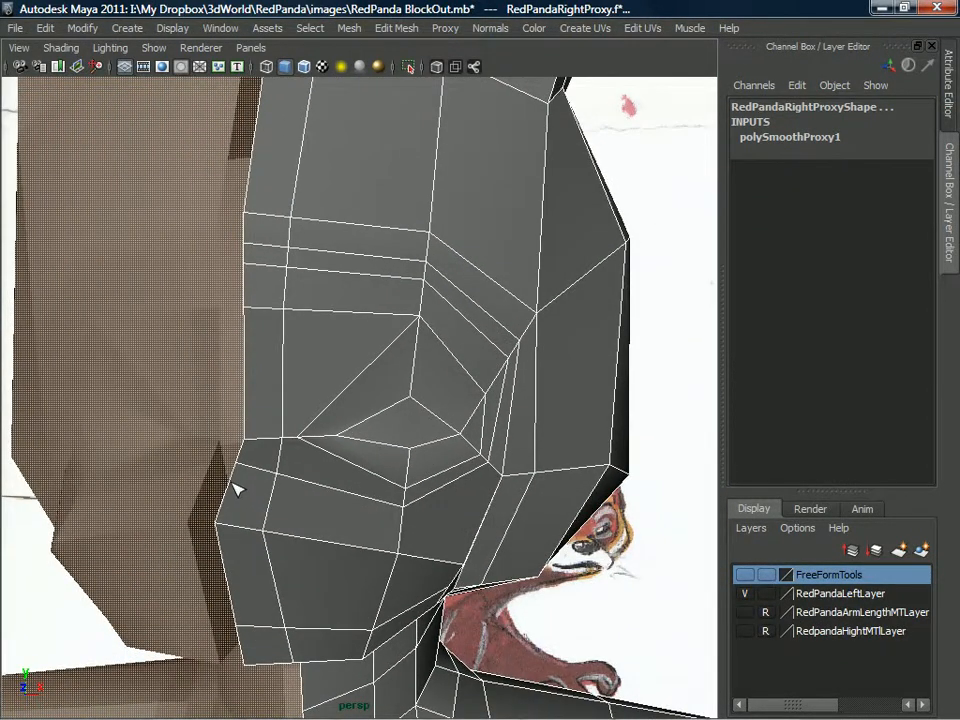
pyautogui.click(228, 483)
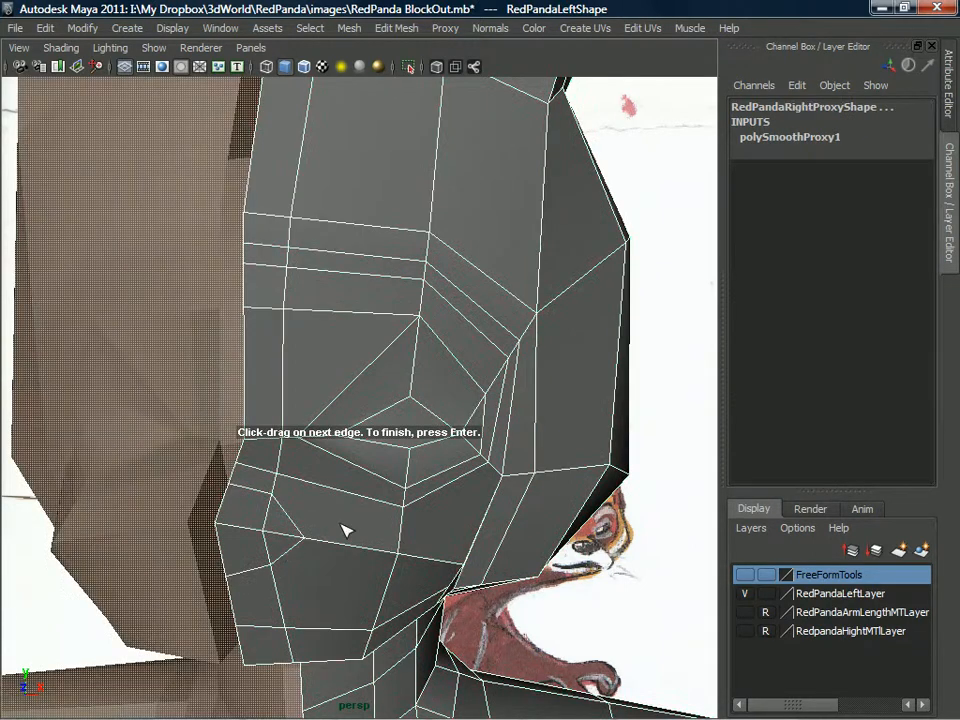
pyautogui.keyDown('alt'); pyautogui.moveTo(343, 527); pyautogui.dragTo(388, 360); pyautogui.keyUp('alt')
# Review the refined head and whole character from several angles, then return to object selection with RedPandaLeft selected.
pyautogui.scroll(-5, 299, 372)
pyautogui.keyDown('alt'); pyautogui.moveTo(299, 372); pyautogui.dragTo(396, 407); pyautogui.keyUp('alt')
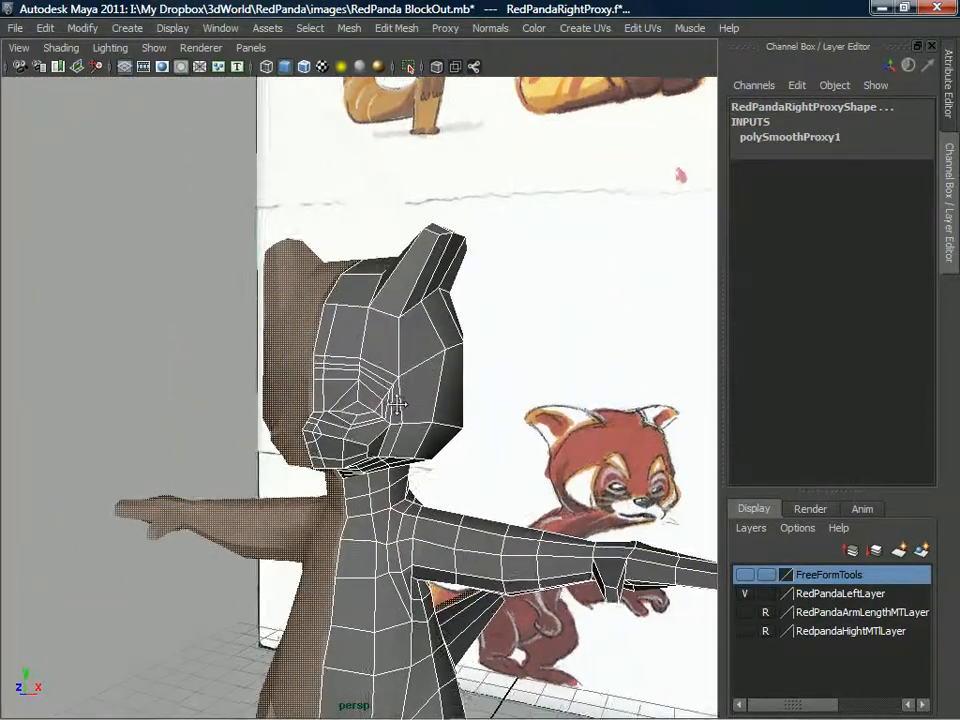
pyautogui.keyDown('alt'); pyautogui.moveTo(396, 407); pyautogui.dragTo(349, 401, button='middle'); pyautogui.keyUp('alt')
pyautogui.keyDown('alt'); pyautogui.moveTo(349, 401); pyautogui.dragTo(474, 488); pyautogui.keyUp('alt')
pyautogui.keyDown('alt'); pyautogui.moveTo(391, 464); pyautogui.dragTo(390, 391); pyautogui.keyUp('alt')
pyautogui.moveTo(387, 360)
pyautogui.mouseDown(button='right')
pyautogui.moveTo(431, 364)
pyautogui.moveTo(388, 360)
pyautogui.mouseUp(button='right')
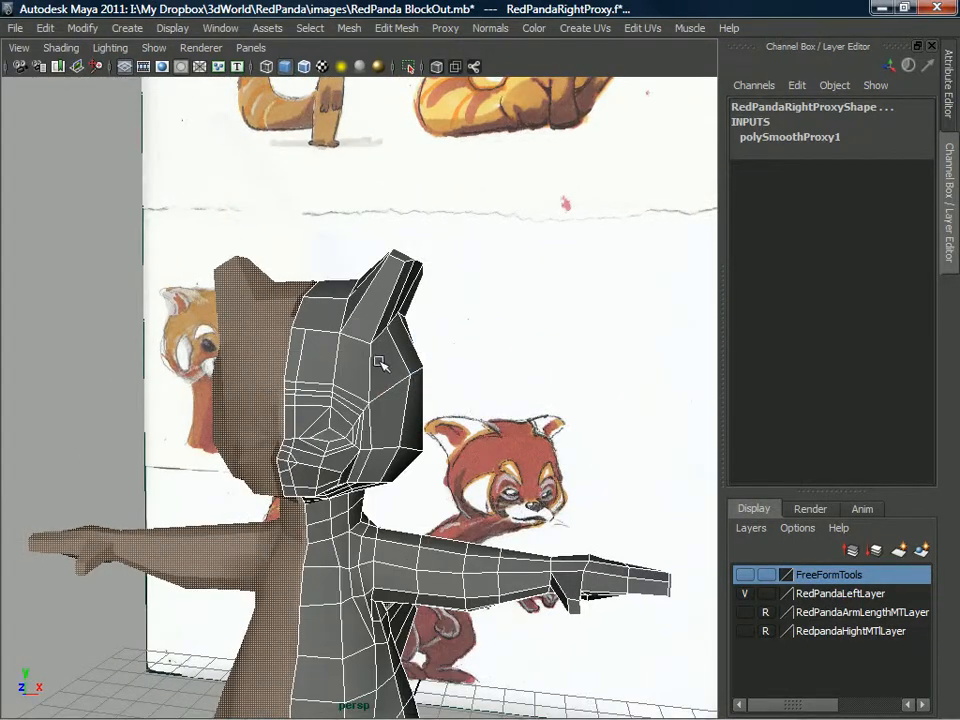
pyautogui.click(388, 360)
pyautogui.keyDown('alt'); pyautogui.moveTo(388, 360); pyautogui.dragTo(327, 336); pyautogui.keyUp('alt')
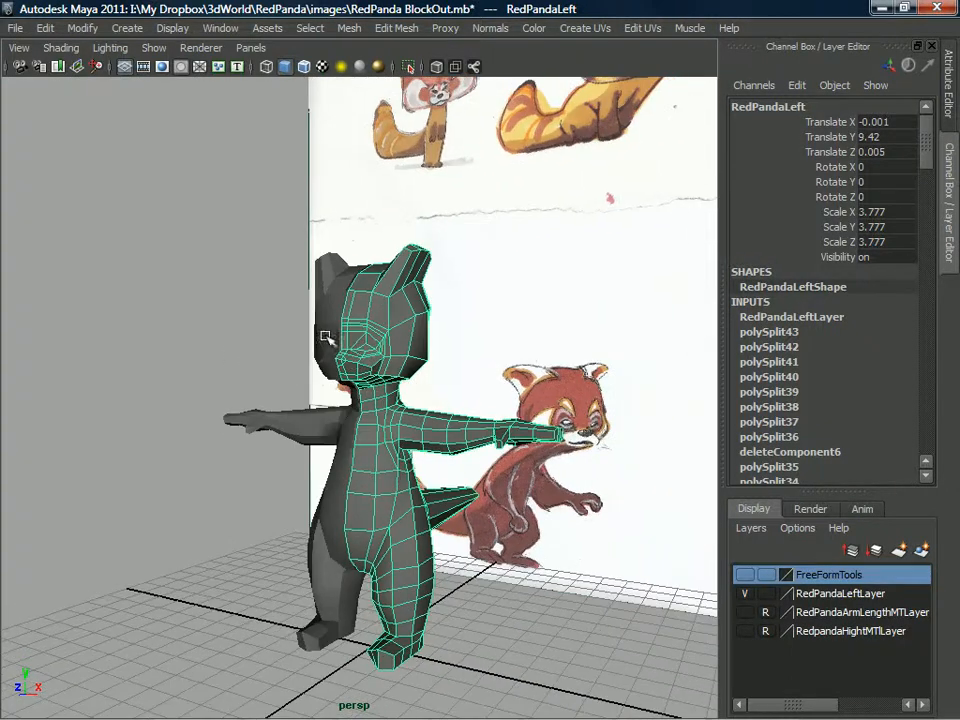
# Save the scene as a separate Maya Binary file in the images folder, under a new name beginning with "RedPanda C".
pyautogui.click(20, 35)
pyautogui.click(62, 111)
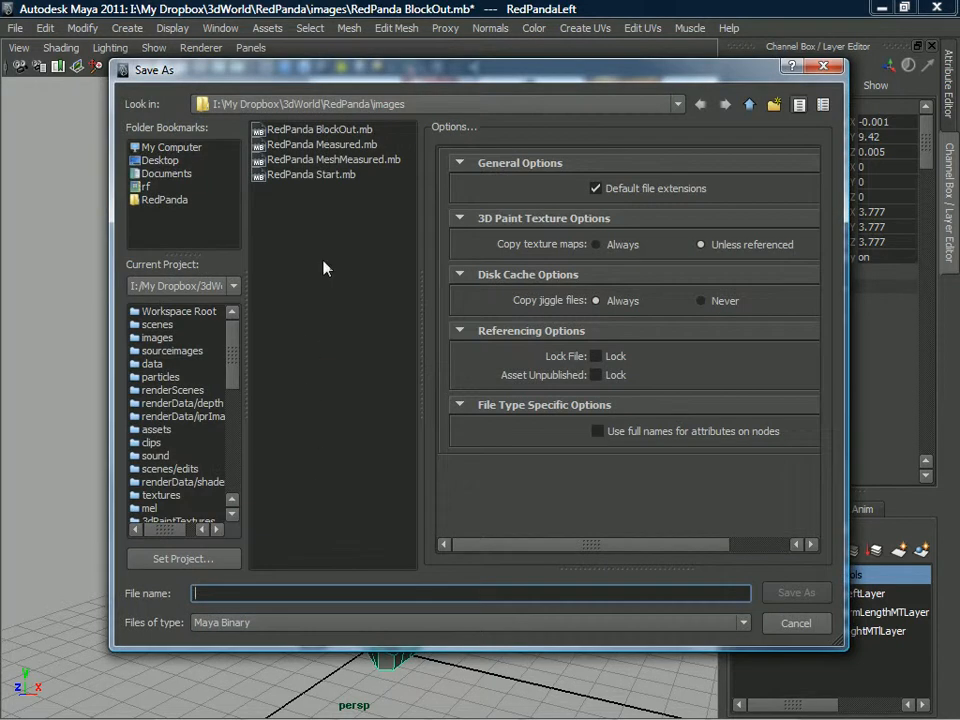
pyautogui.click(318, 129)
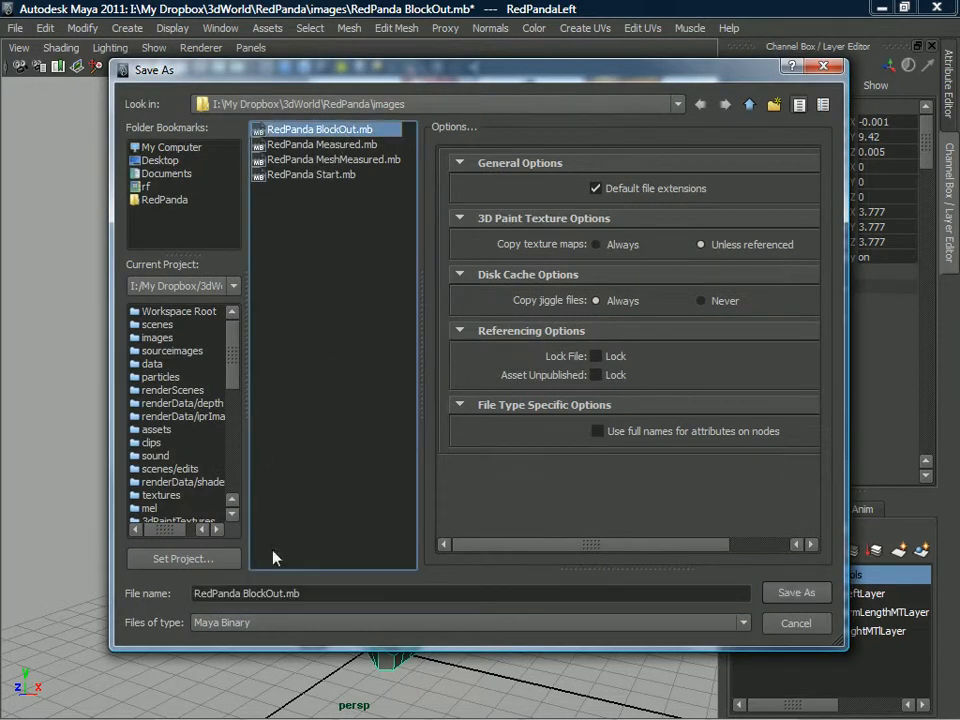
pyautogui.click(273, 593)
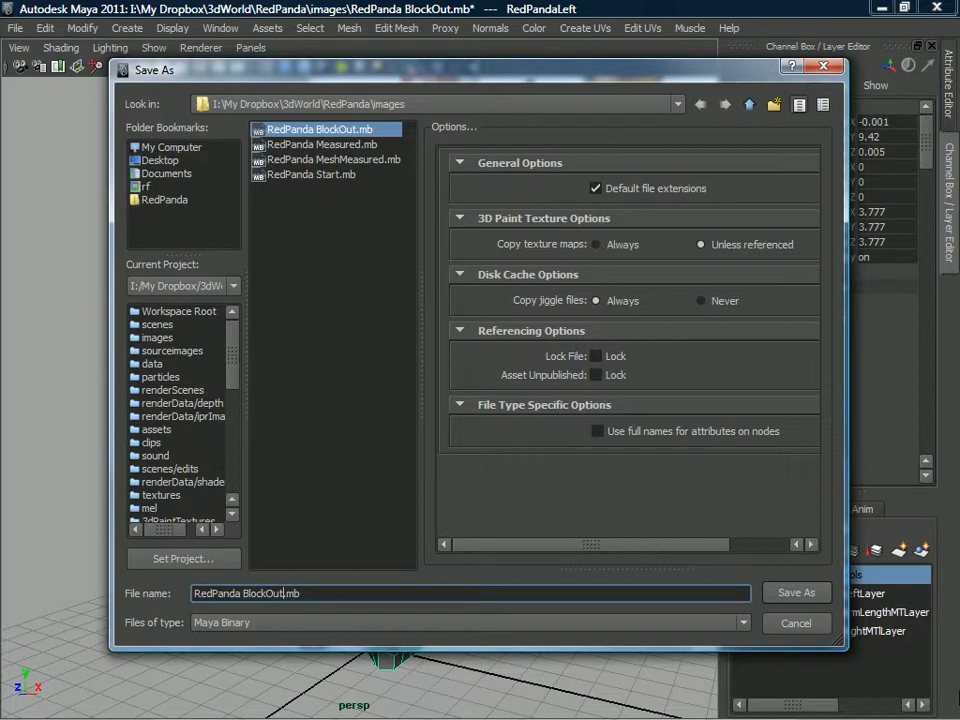
pyautogui.write('xc')
pyautogui.press('BackSpace')
pyautogui.press('BackSpace')
pyautogui.press('BackSpace')
pyautogui.press('BackSpace')
pyautogui.press('BackSpace')
pyautogui.press('BackSpace')
pyautogui.press('BackSpace')
pyautogui.press('BackSpace')
pyautogui.press('BackSpace')
pyautogui.press('BackSpace')
pyautogui.press('BackSpace')
pyautogui.write('Check')
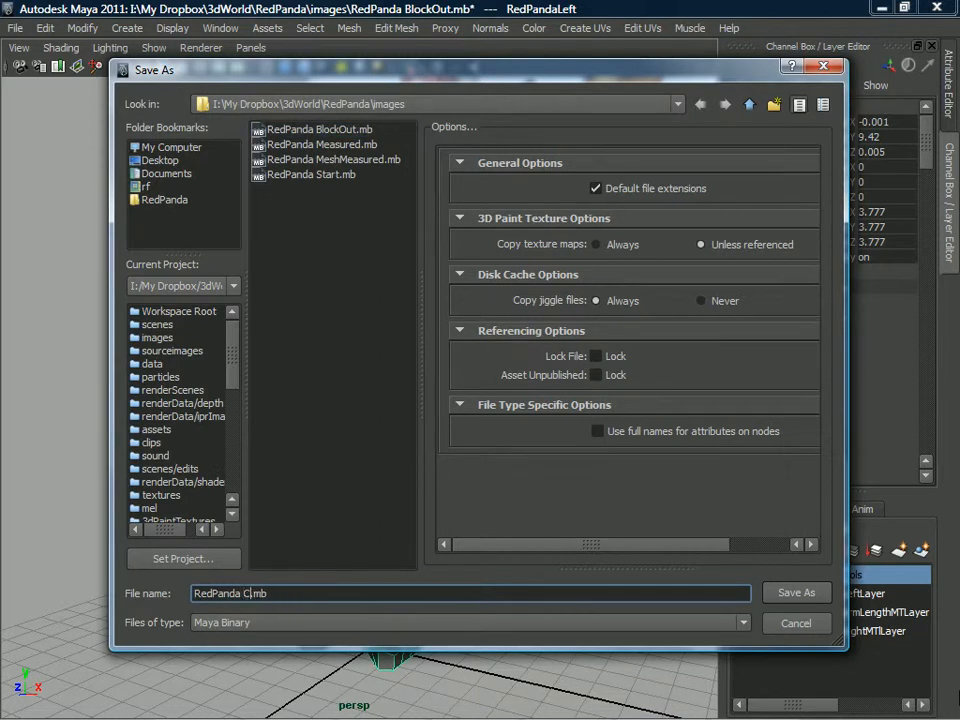
pyautogui.write('list')
pyautogui.click(790, 593)
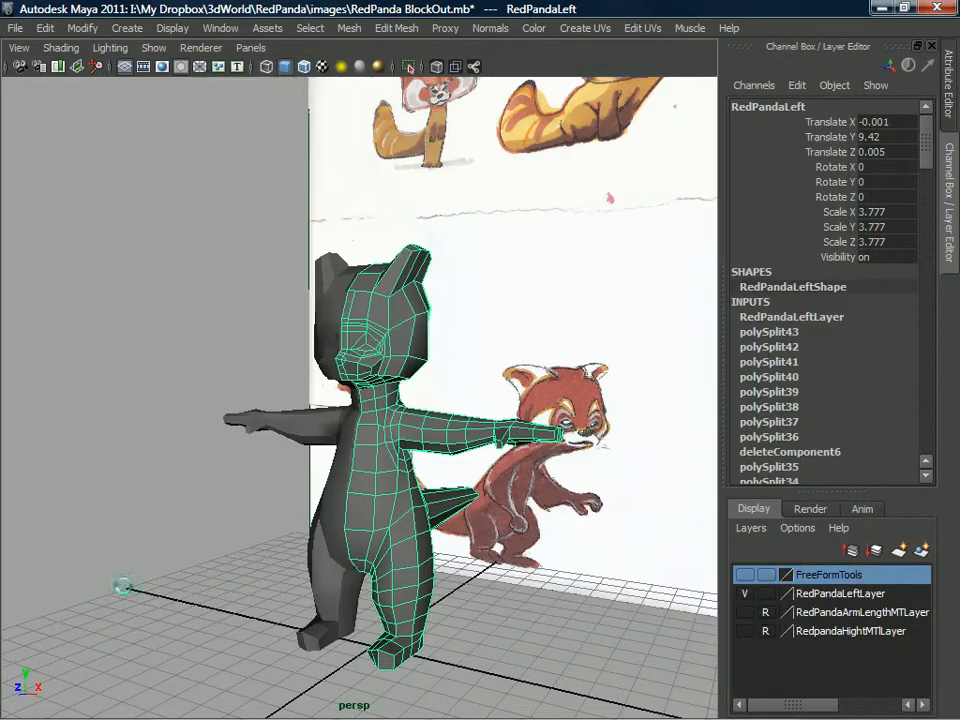